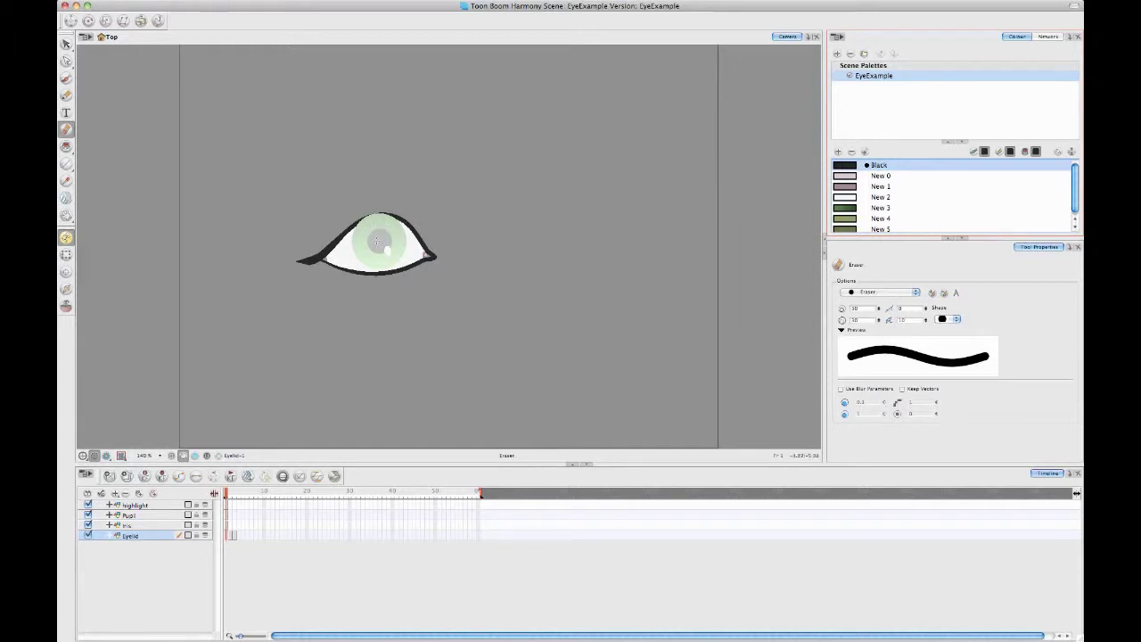
- Deselect the eye artwork, add a Drawing view beside the Camera view, and select the Eyelid layer for display
left_click(65, 255)
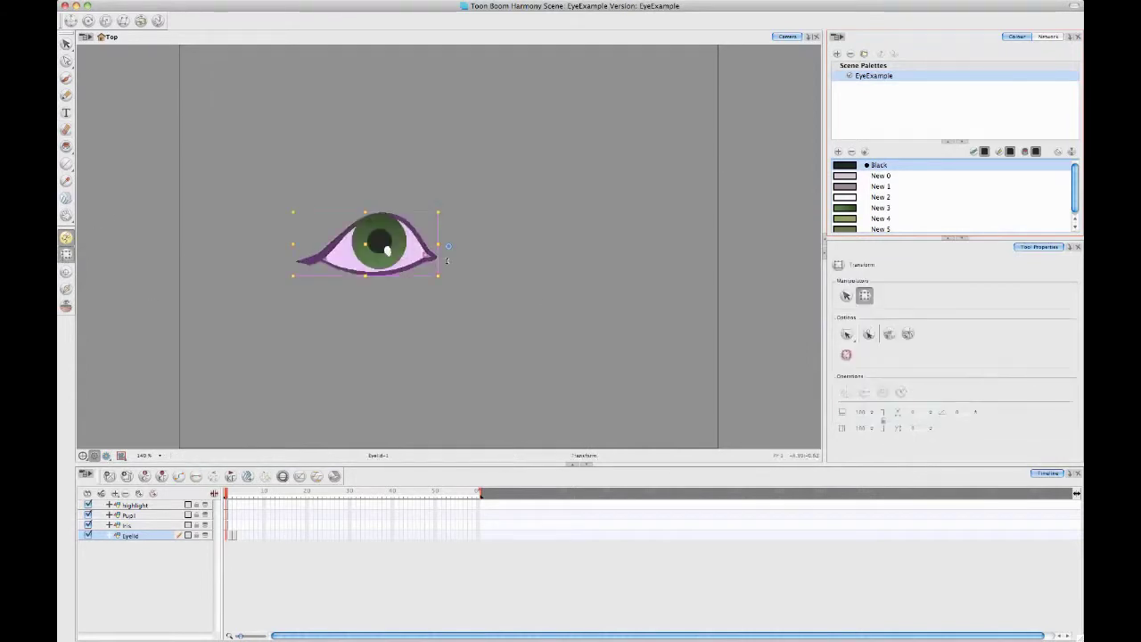
left_click(549, 385)
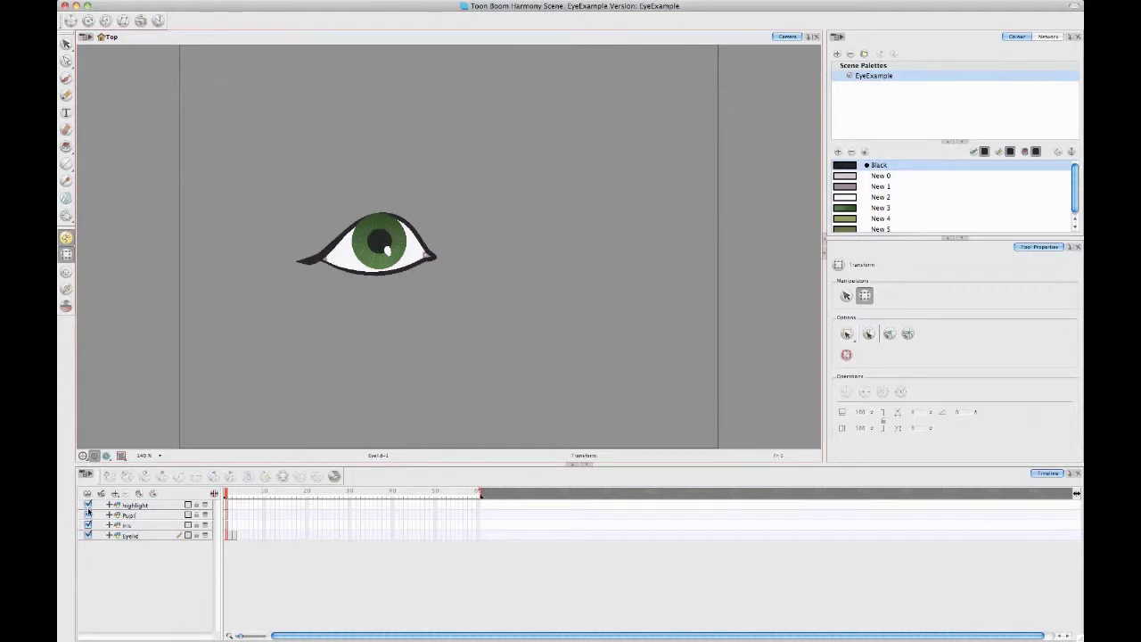
left_click(807, 37)
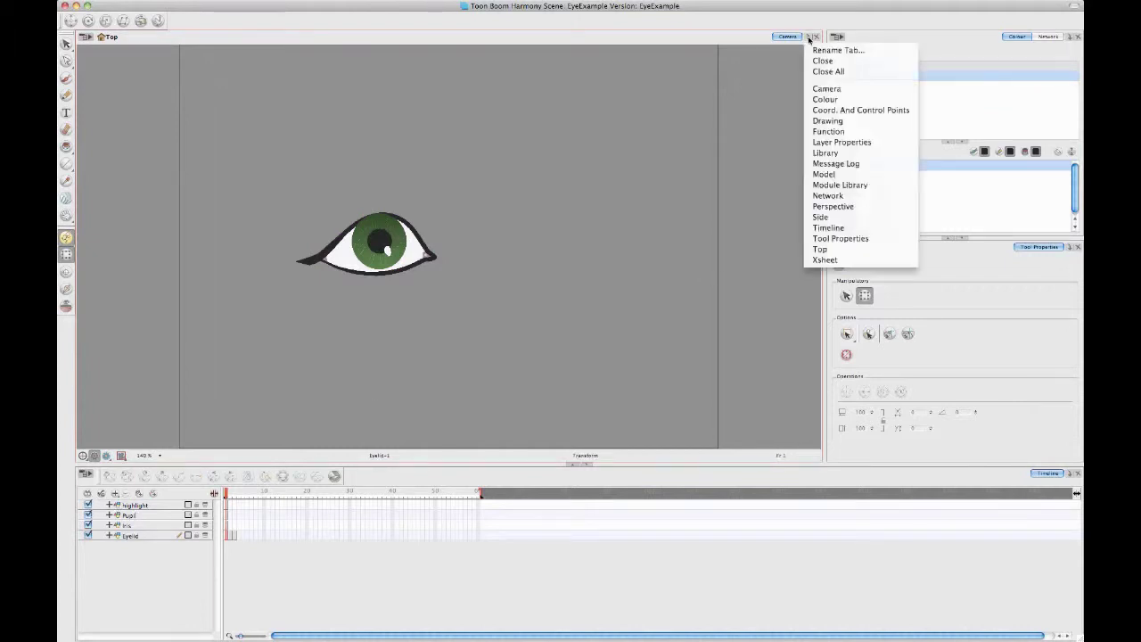
left_click(843, 121)
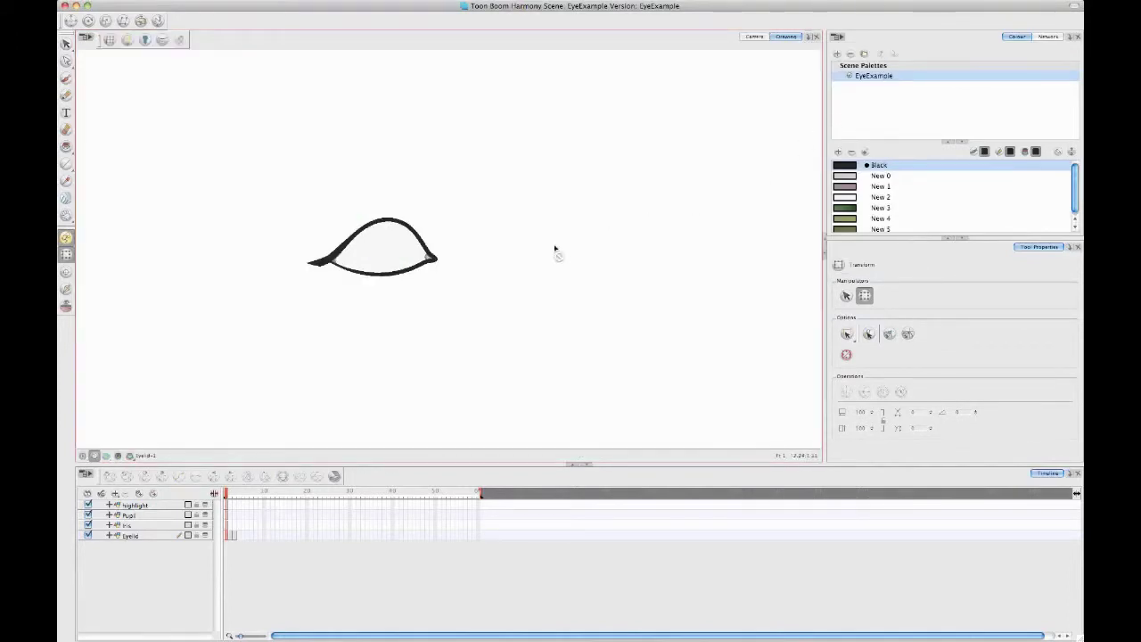
left_click(155, 536)
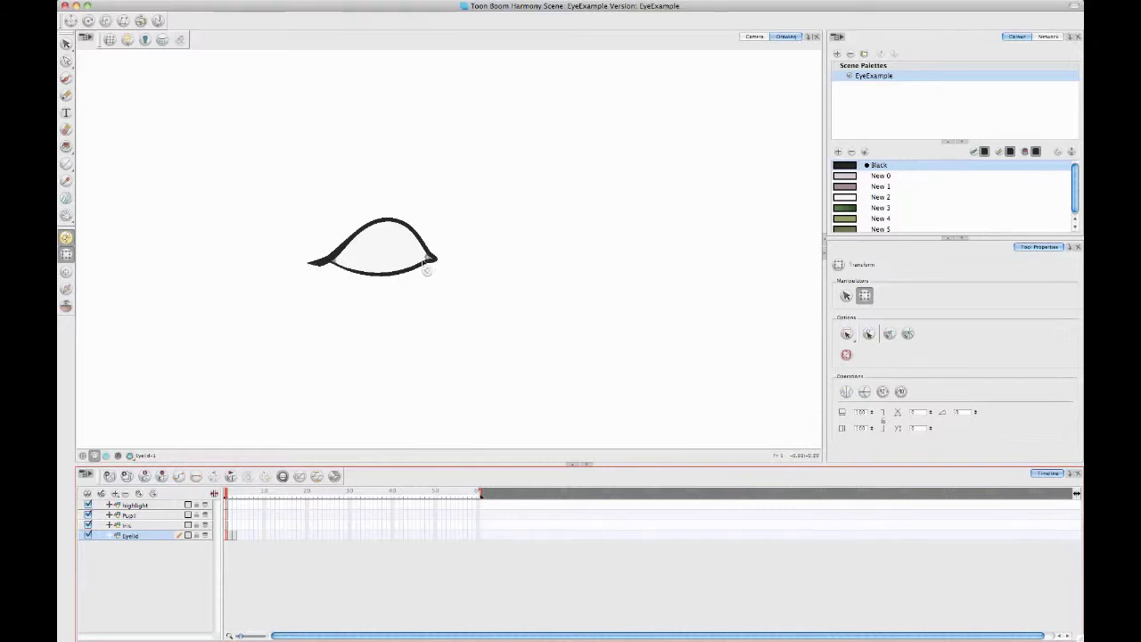
- Activate the Brush tool and examine the Black swatch's settings in the Colour Picker
left_click(66, 78)
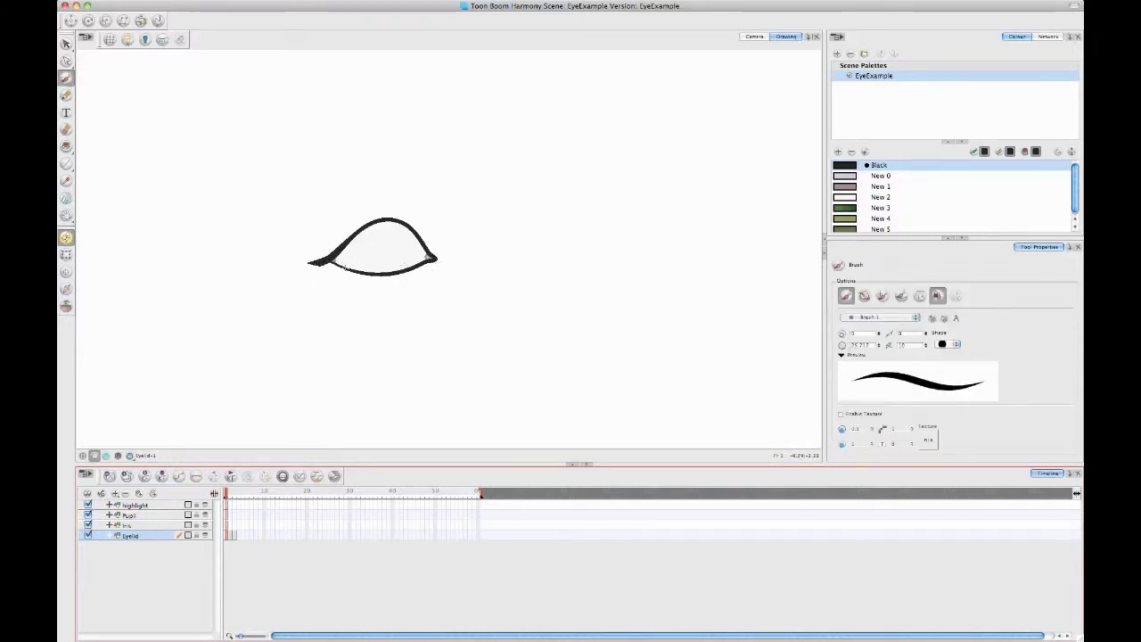
left_click_drag(318, 260, 331, 260)
double_click(845, 166)
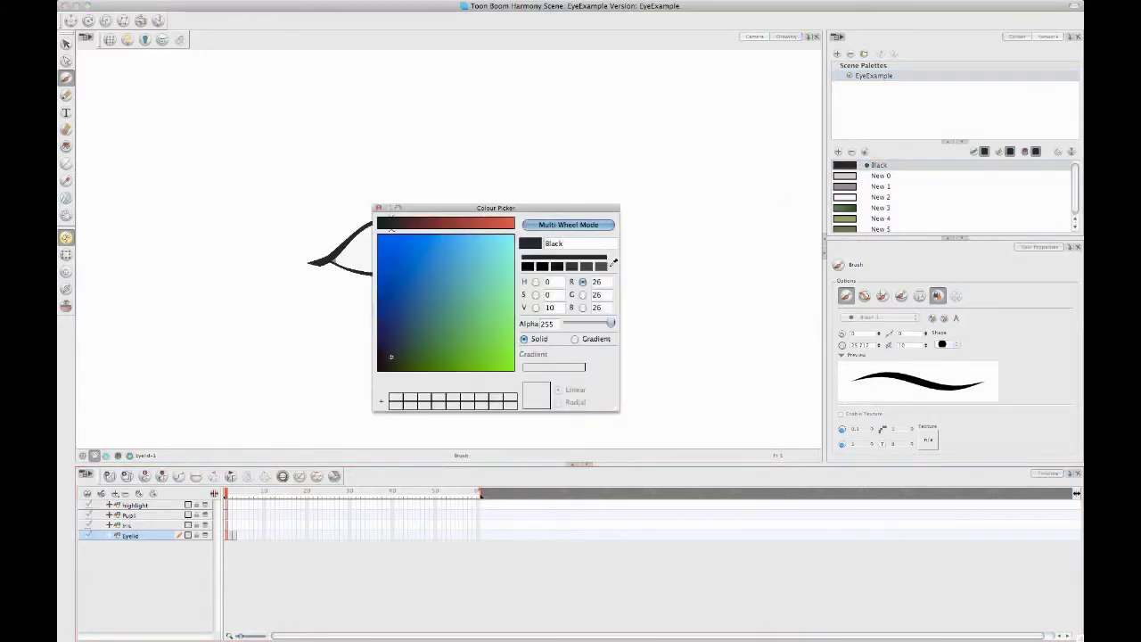
left_click(379, 209)
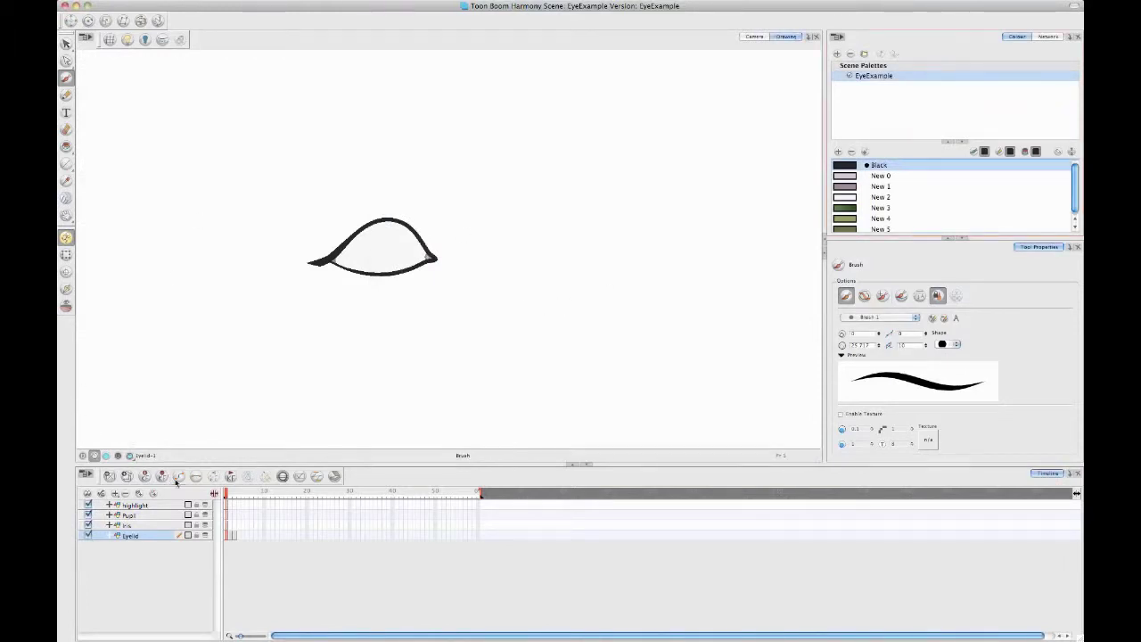
- View the separate drawings of the Iris, Pupil and highlight layers in the Drawing view
left_click(123, 525)
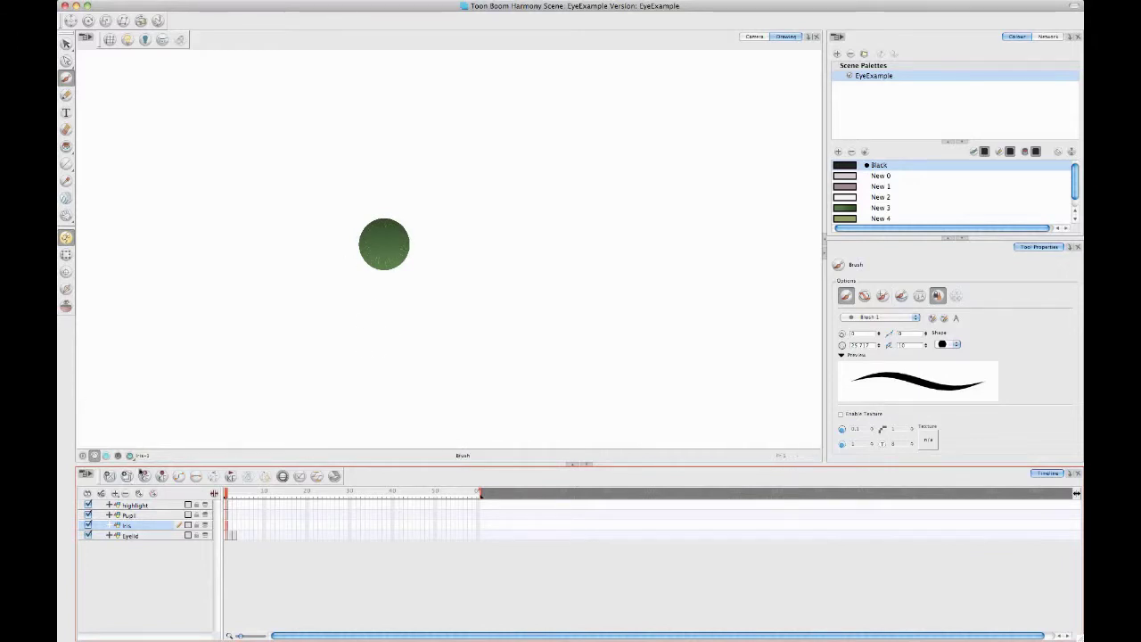
left_click(147, 516)
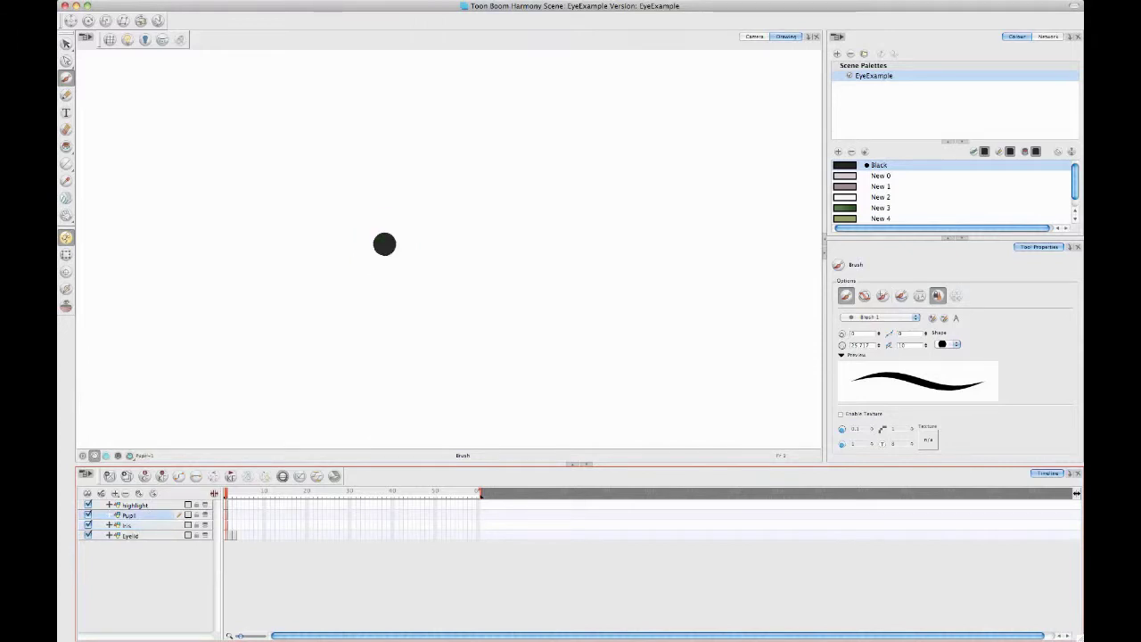
left_click(150, 506)
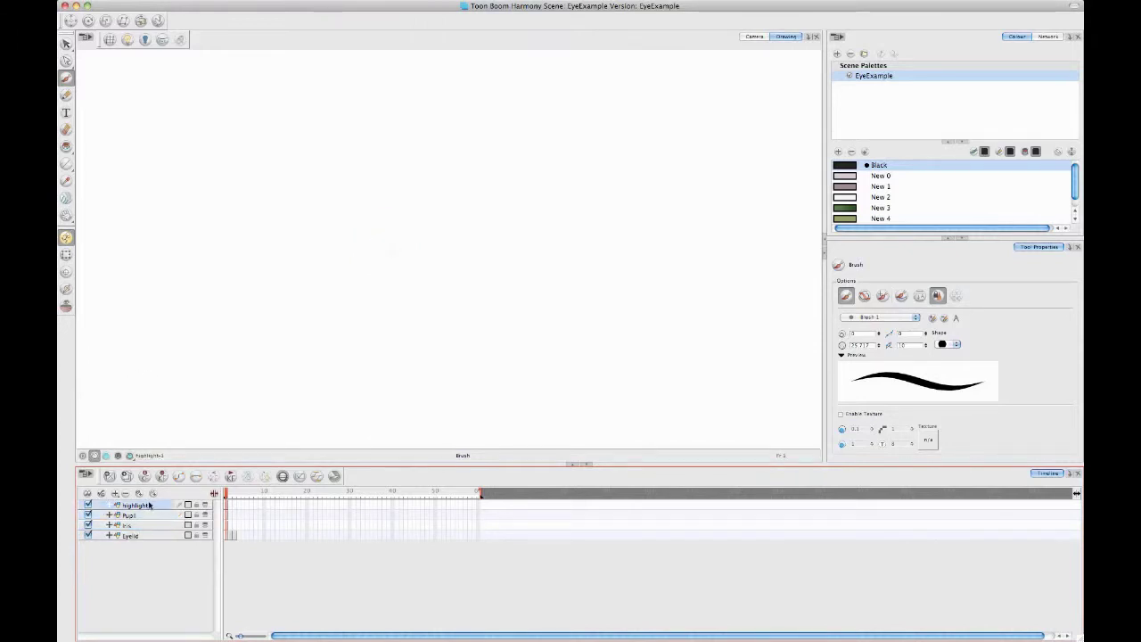
left_click(138, 517)
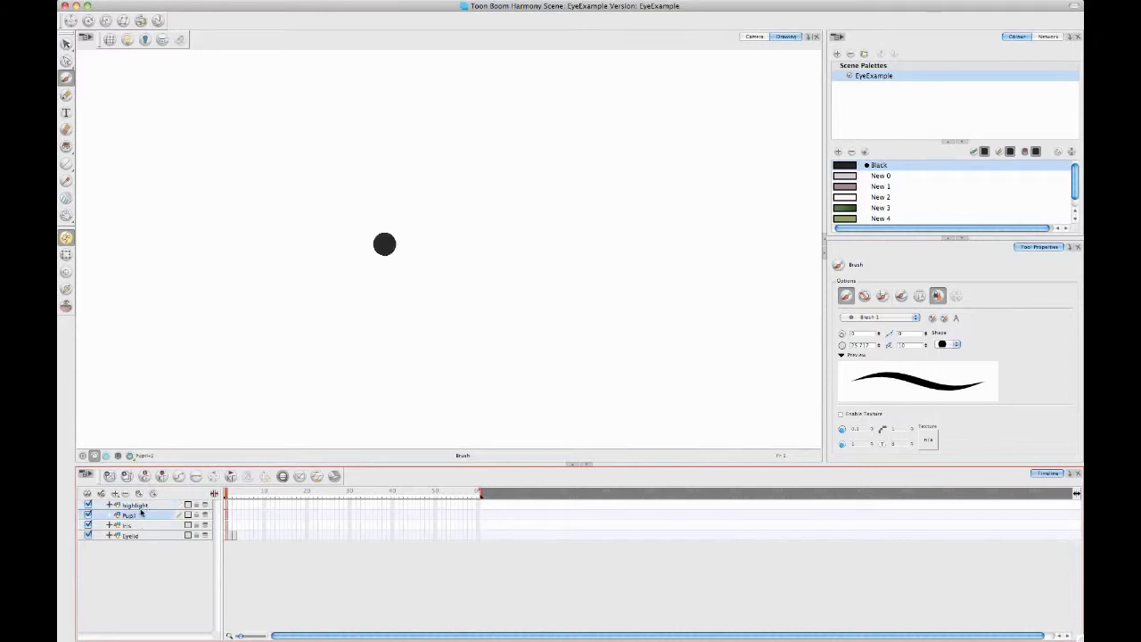
left_click(139, 507)
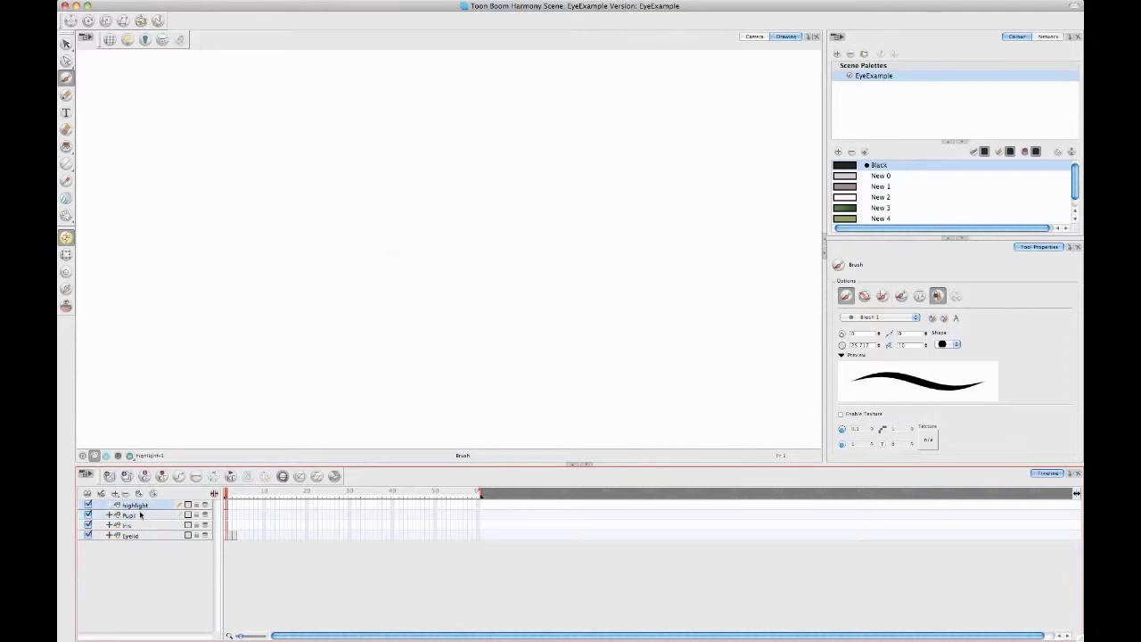
left_click(142, 517)
left_click(142, 526)
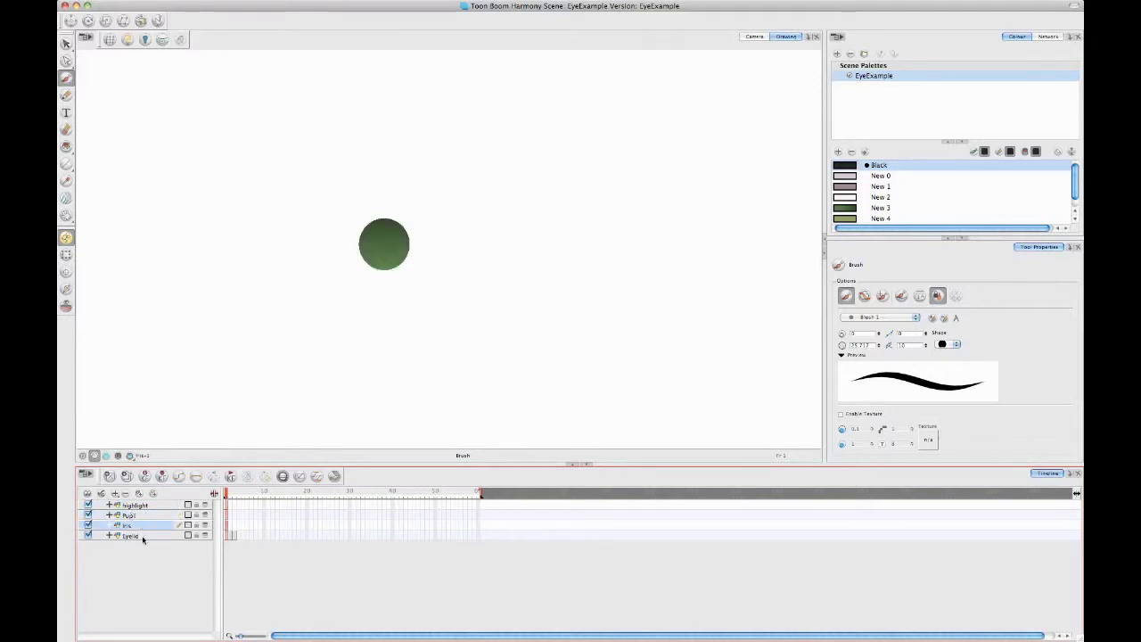
- Return to the Camera view and select the pupil with the Transform tool
left_click(753, 36)
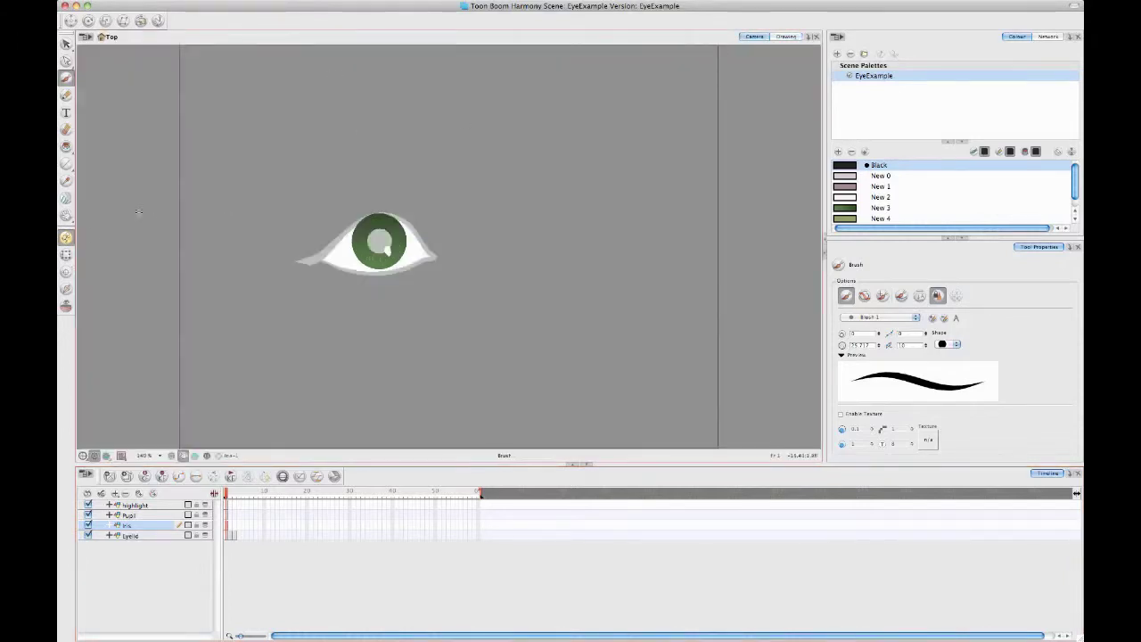
left_click(66, 254)
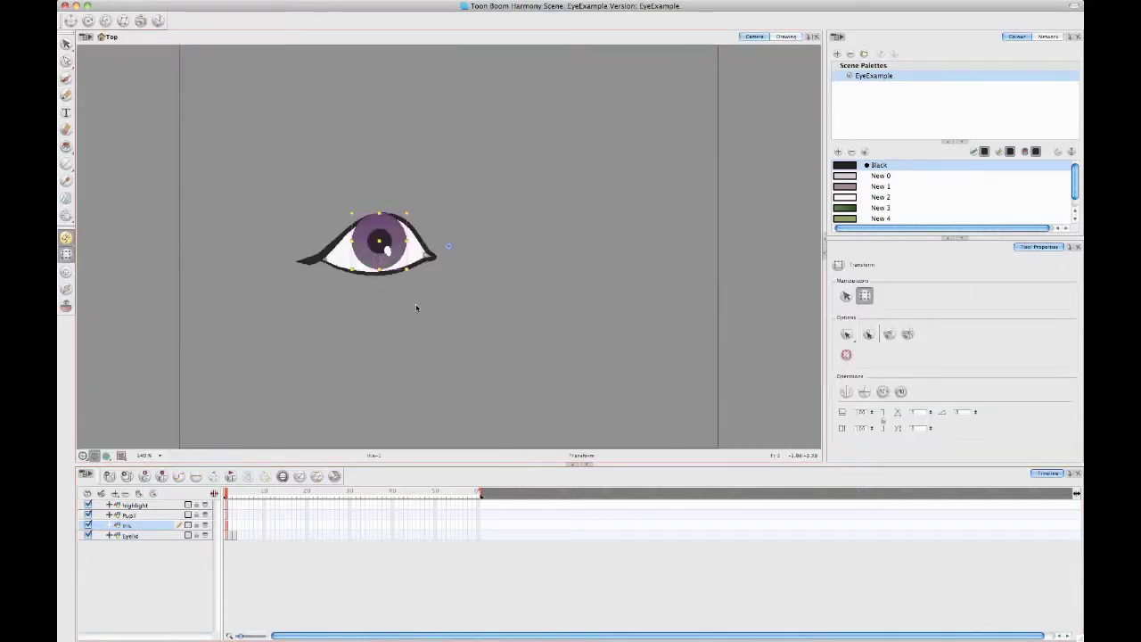
left_click(406, 230)
left_click(381, 241)
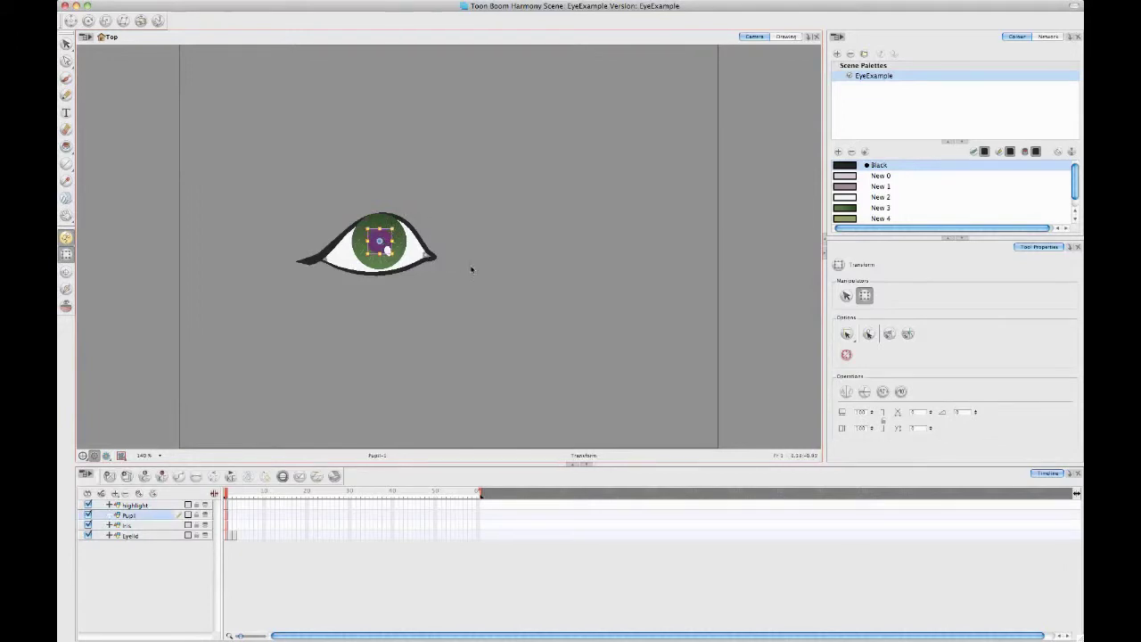
scroll(443, 312, "up", 5)
scroll(461, 317, "left", 5)
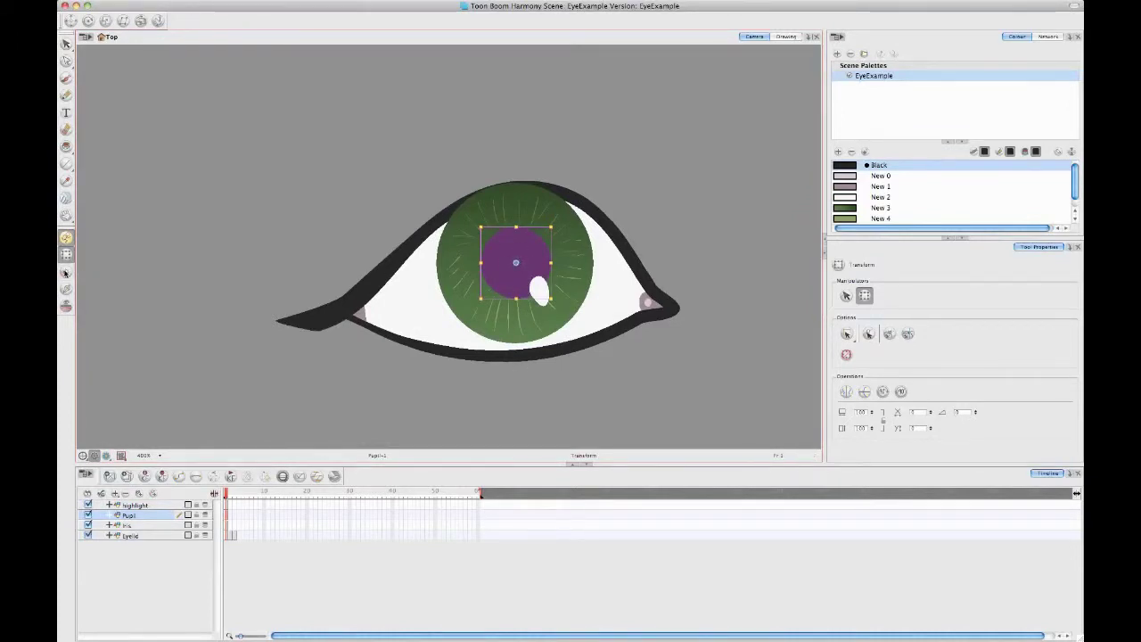
- Select the pupil artwork in the Drawing view and place its pivot at the centre of the pupil with the Pivot tool
left_click(65, 270)
left_click(786, 37)
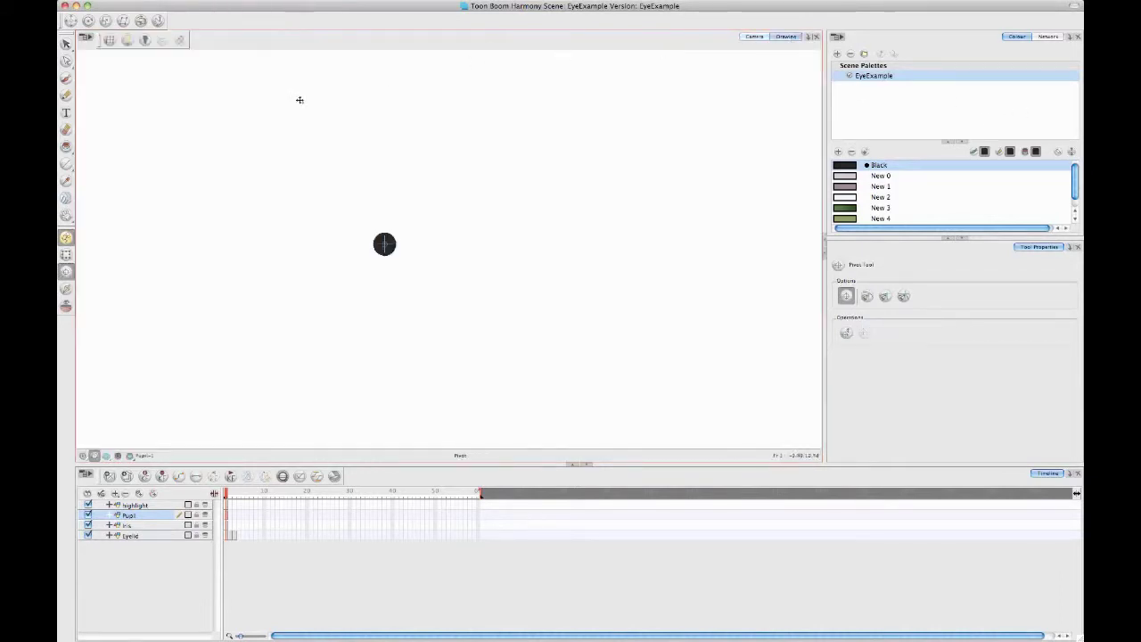
left_click(65, 44)
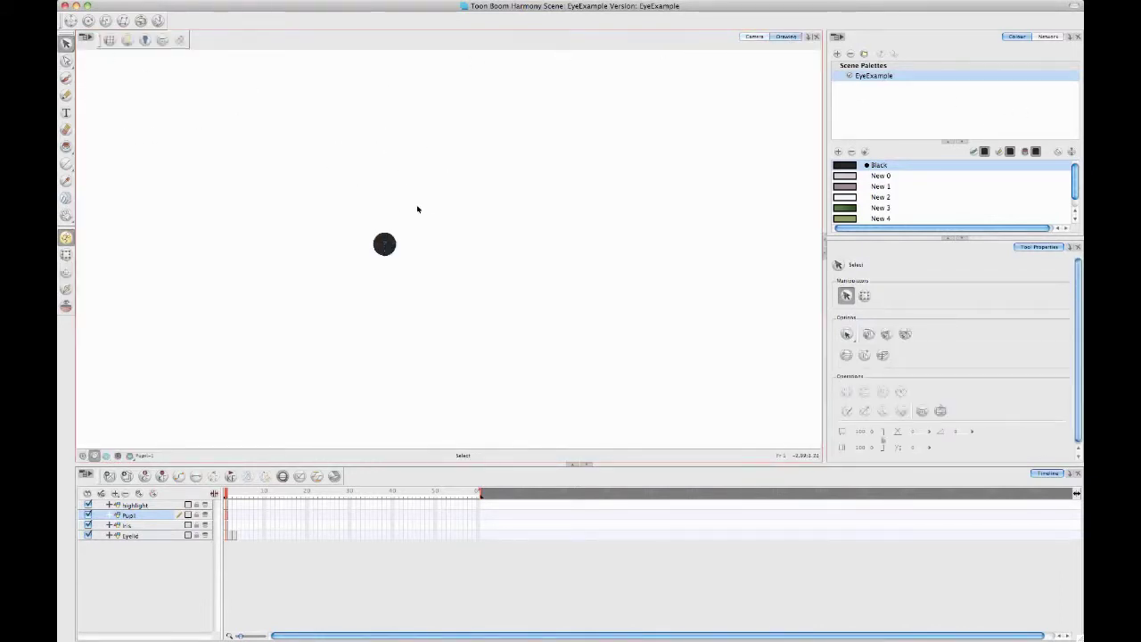
left_click_drag(435, 221, 403, 296)
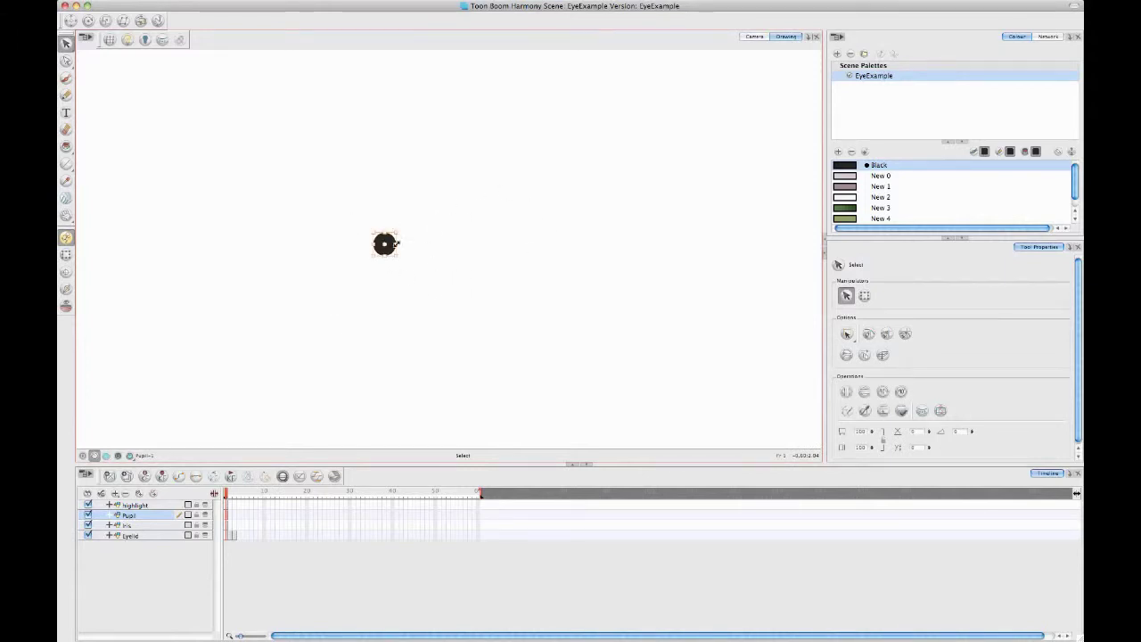
left_click(66, 273)
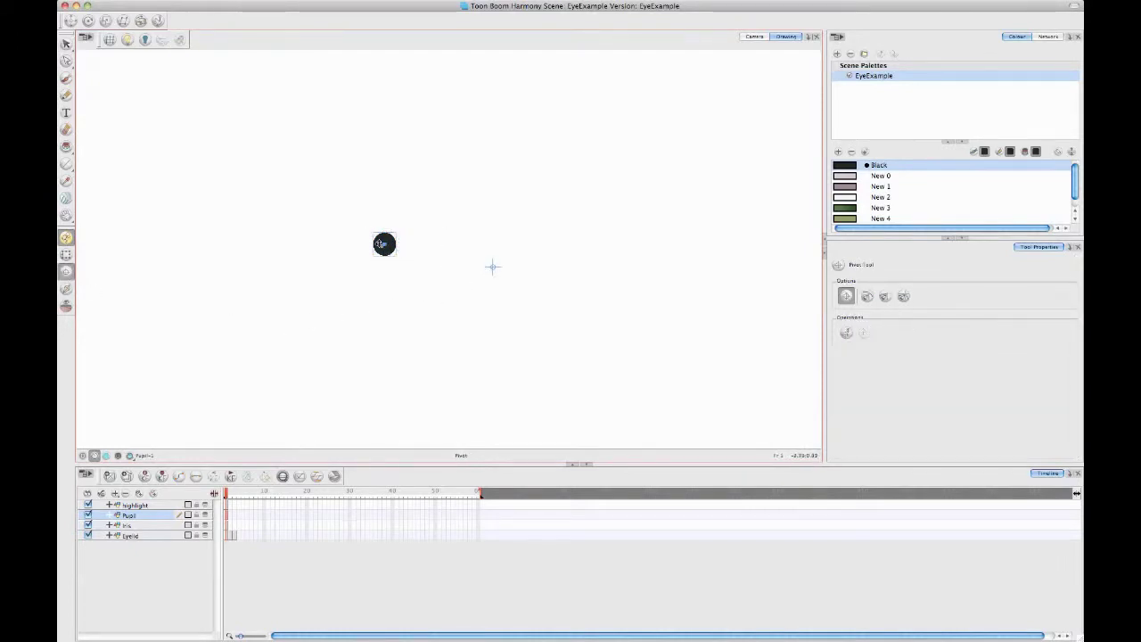
key("2")
key("2")
key("2")
mouse_move(308, 292)
left_mouse_down()
mouse_move(512, 338)
mouse_move(479, 281)
left_mouse_up()
key("2")
key("2")
key("2")
key("2")
key("2")
key("2")
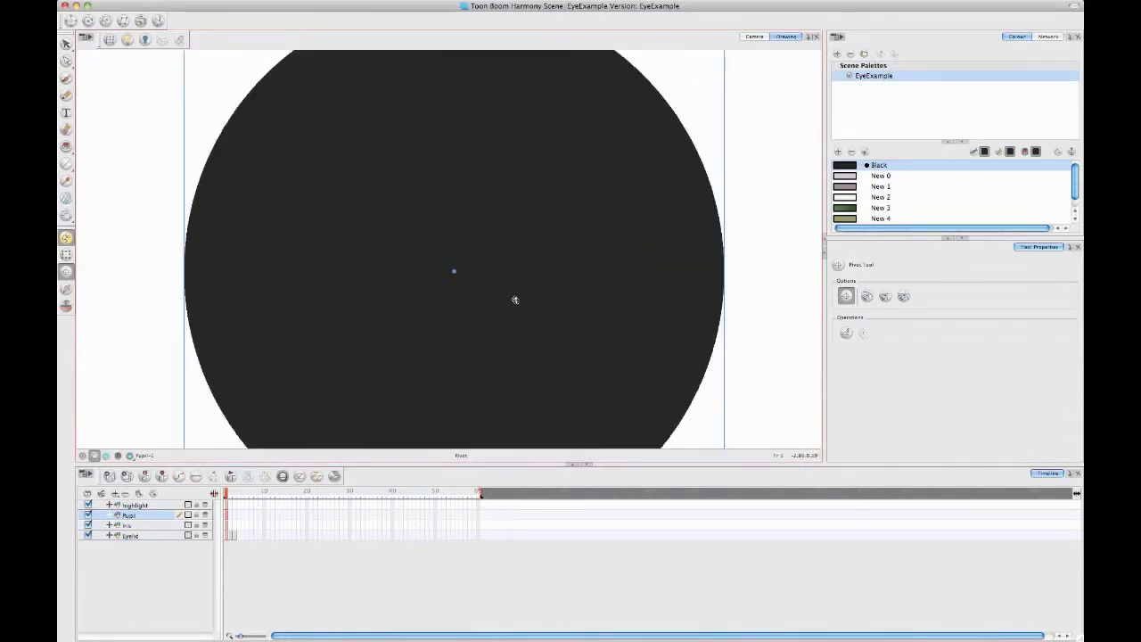
key("1")
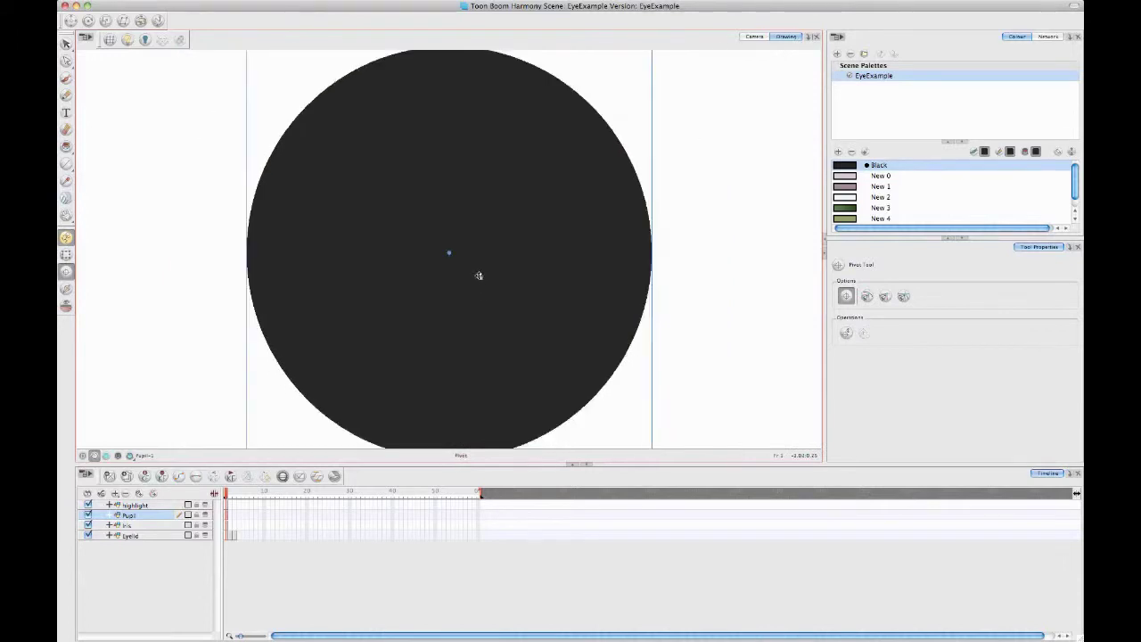
key("1")
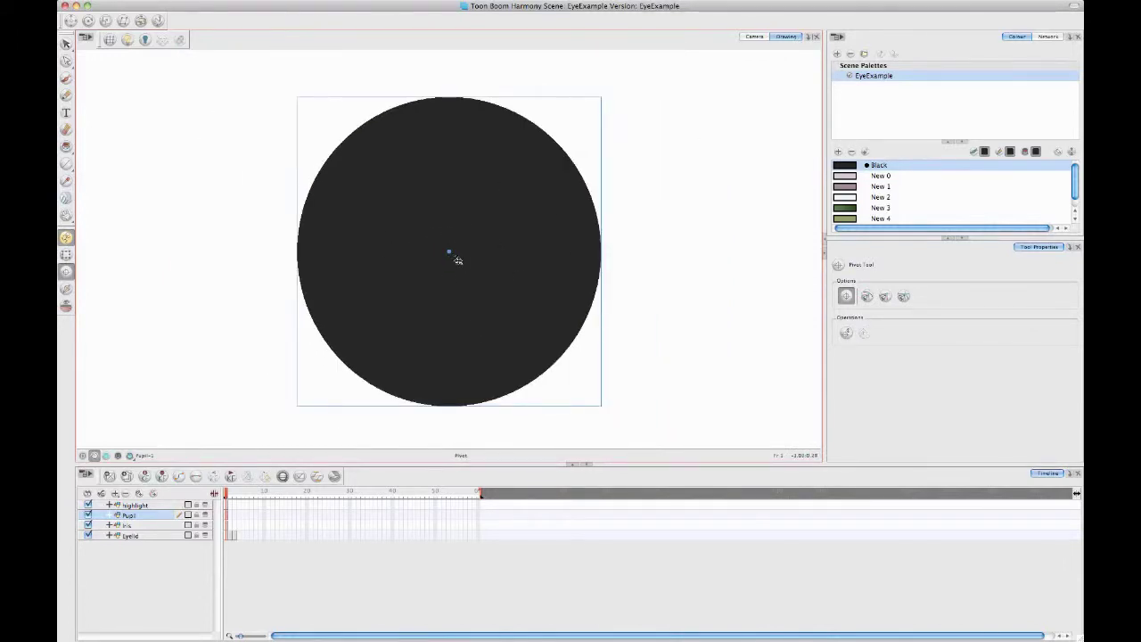
key("2")
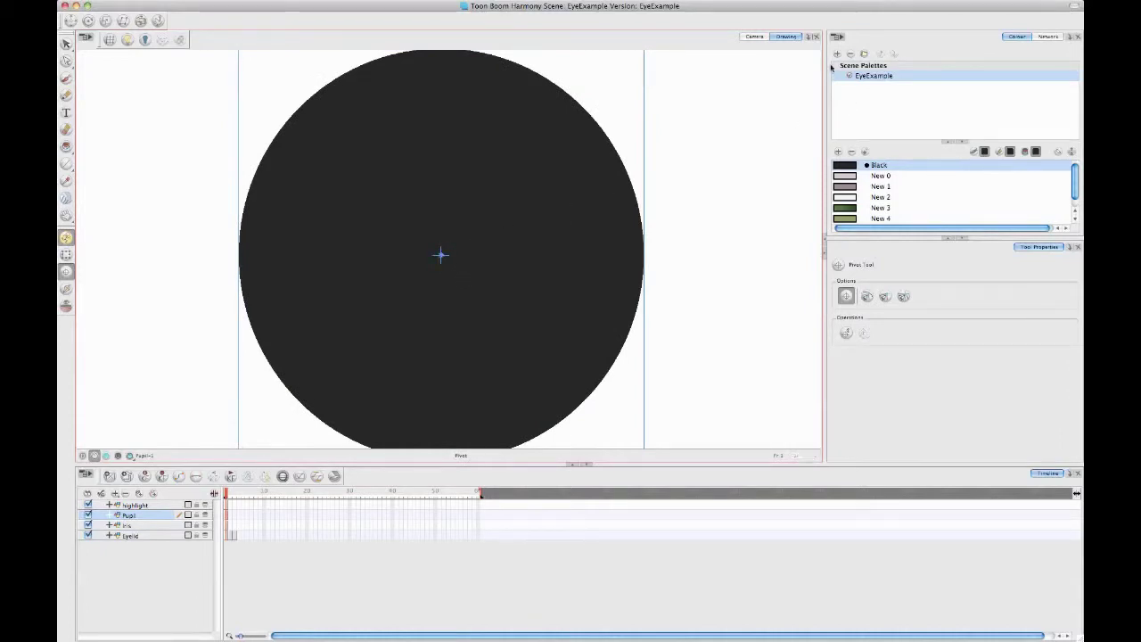
- Scale the pupil up about its pivot in the Camera view with the Transform tool until it nearly fills the iris
left_click(754, 36)
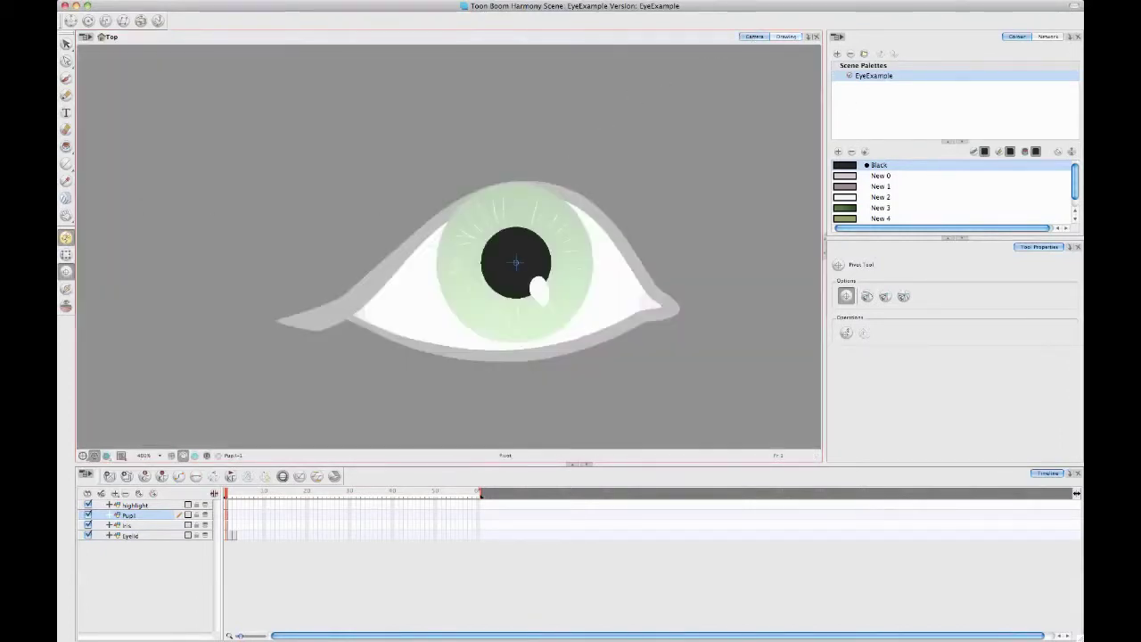
left_click(66, 254)
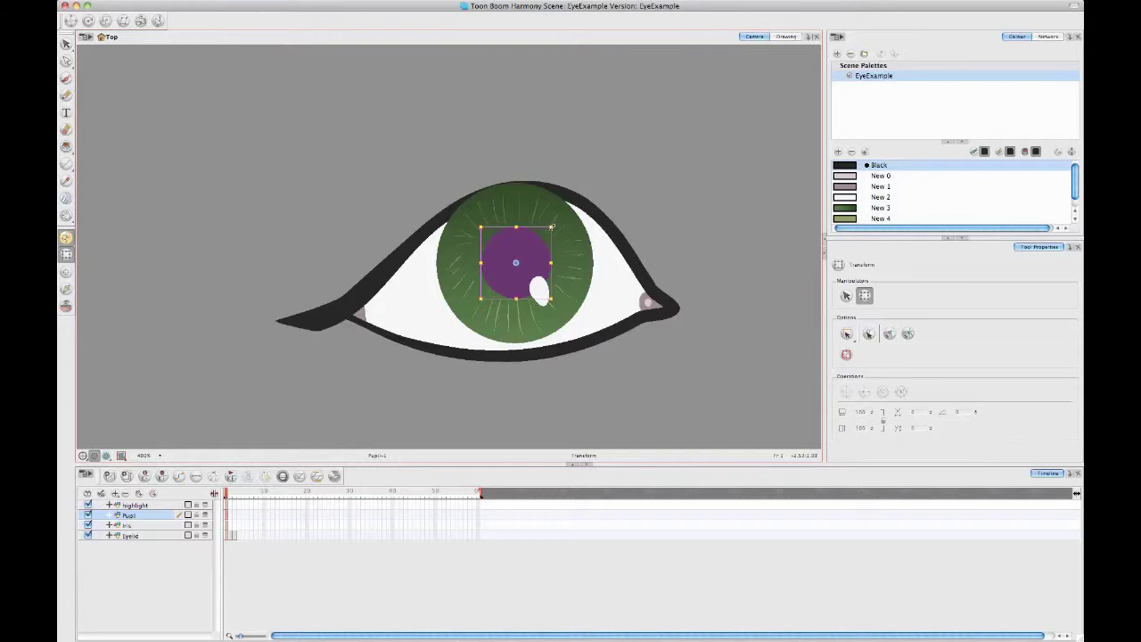
left_click_drag(550, 226, 591, 189)
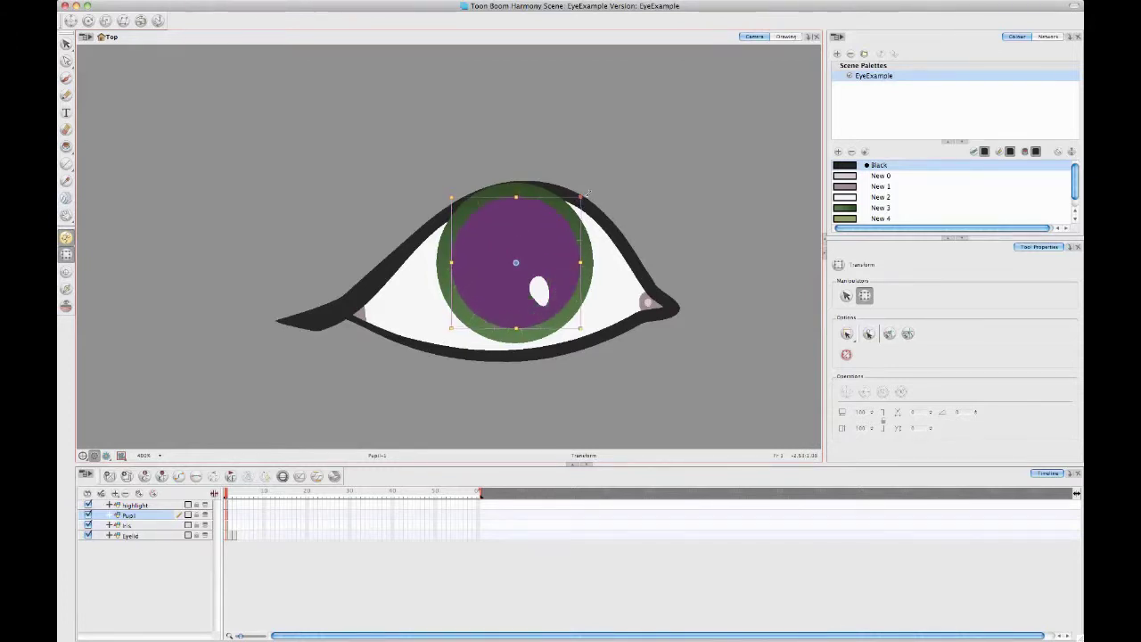
left_click(682, 179)
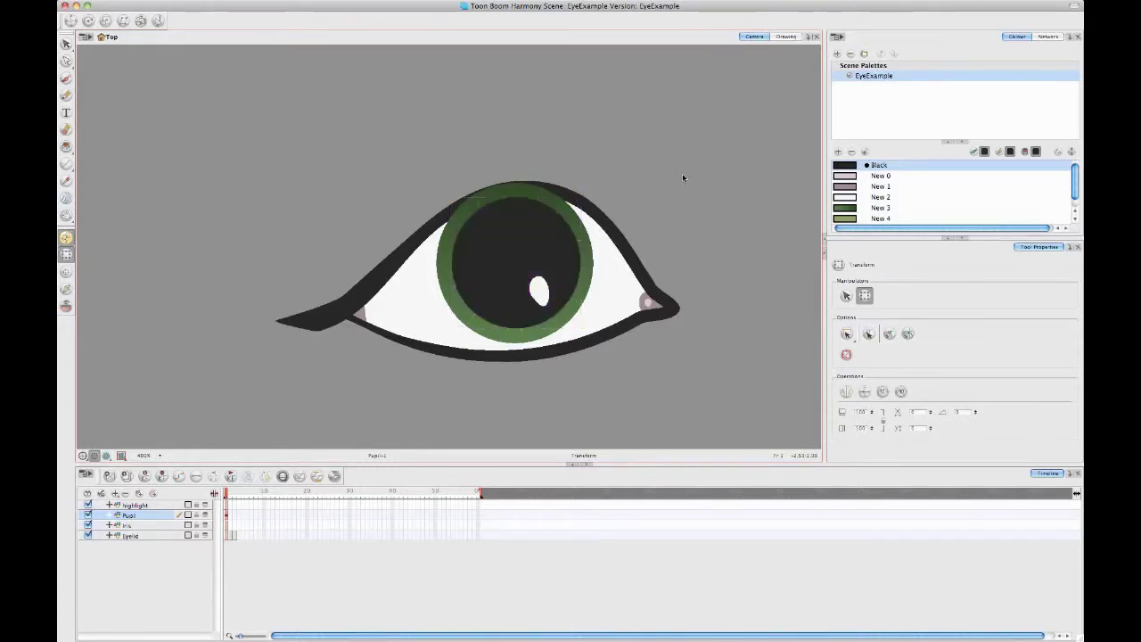
- Scale the enlarged pupil back down to its original size and deselect it
left_click(544, 250)
left_click_drag(581, 197, 533, 246)
left_click(622, 191)
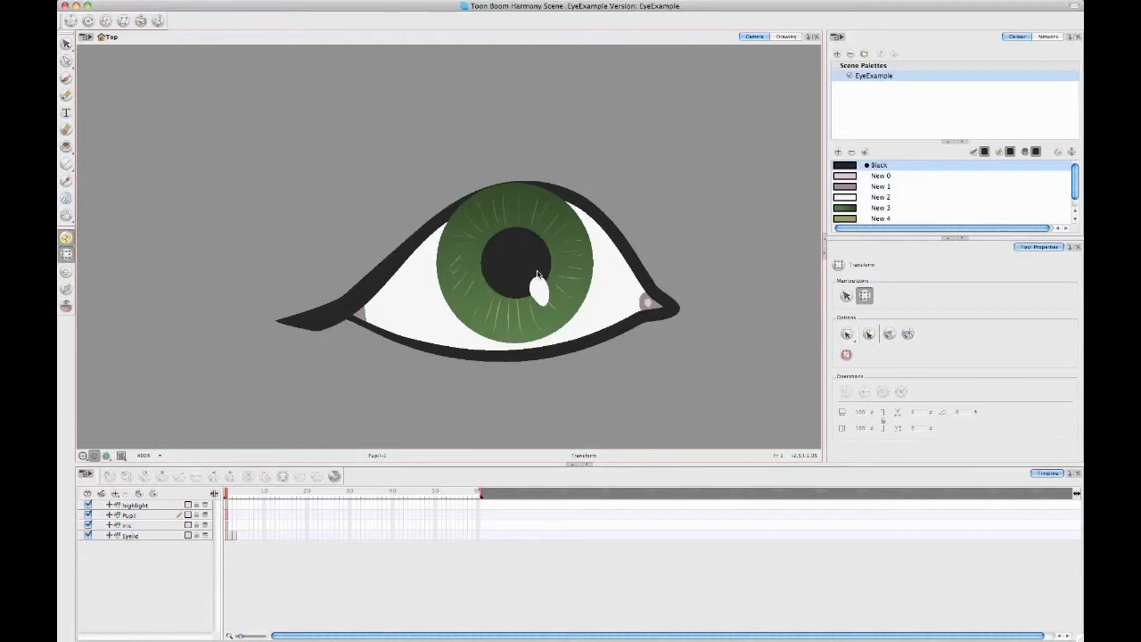
- Select the highlight and the iris in turn to check where their pivots lie
left_click(540, 287)
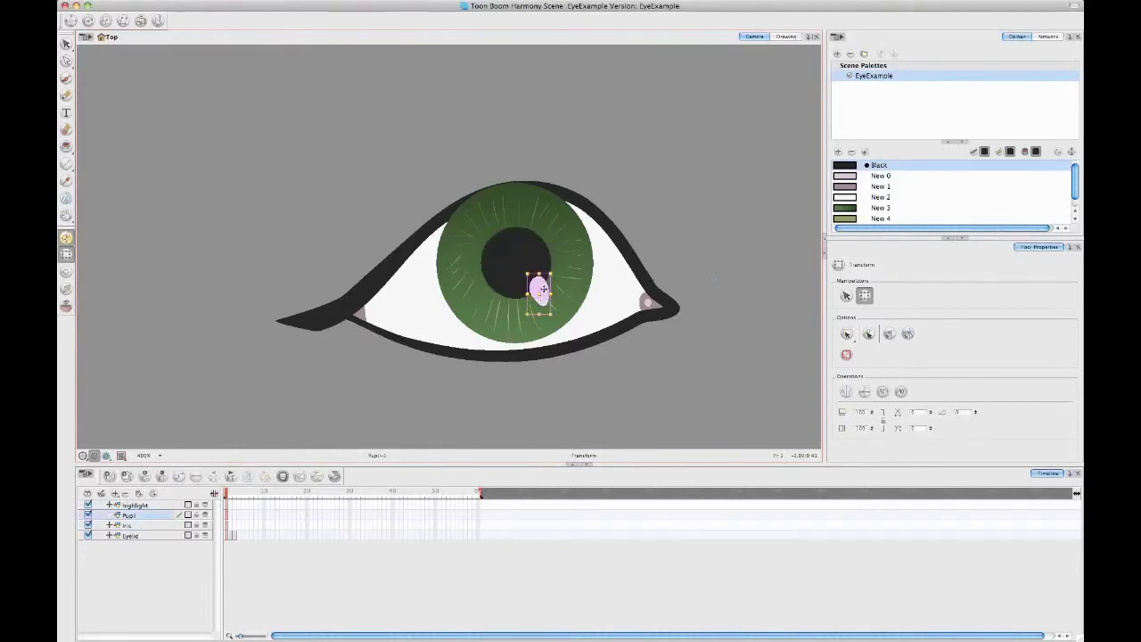
left_click(509, 312)
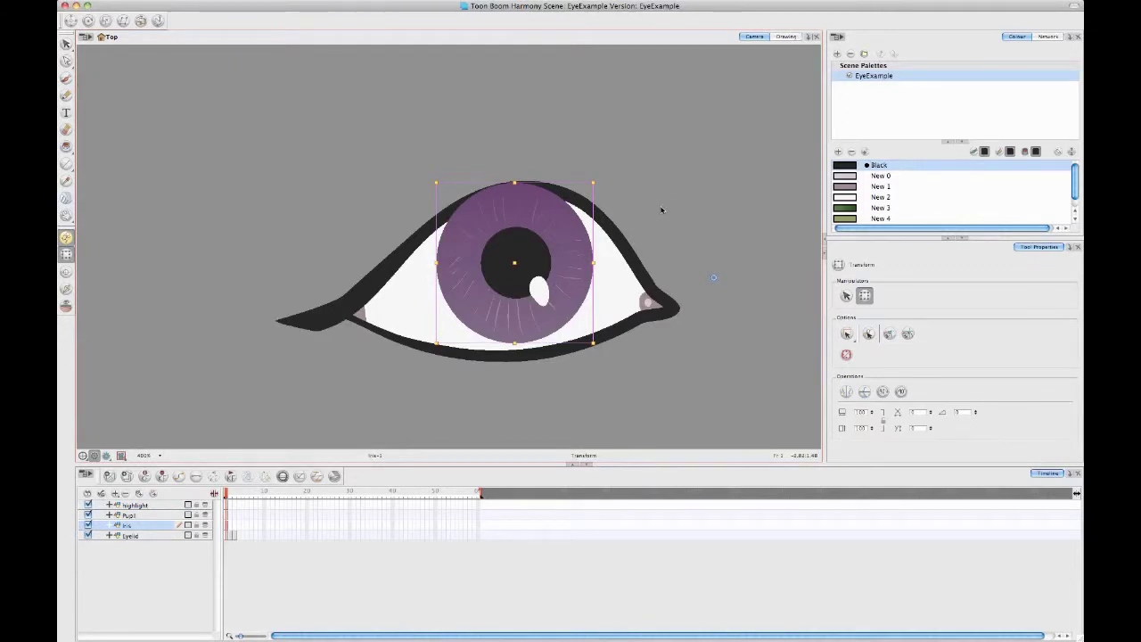
left_click(624, 209)
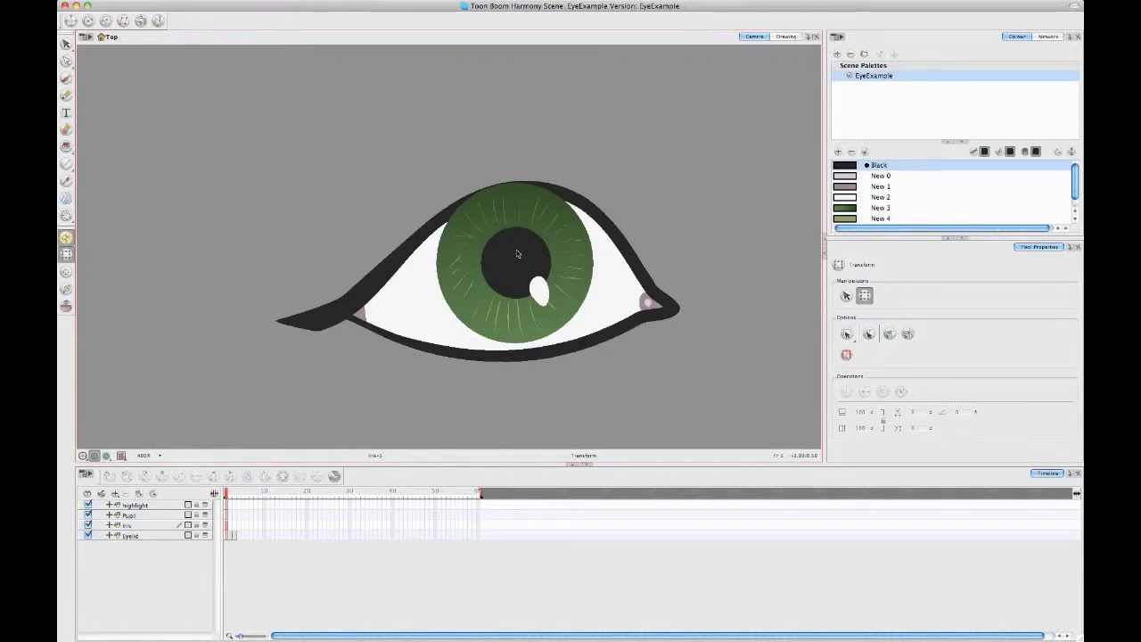
- Add a parent peg to the Pupil layer
left_click(146, 515)
left_click(152, 492)
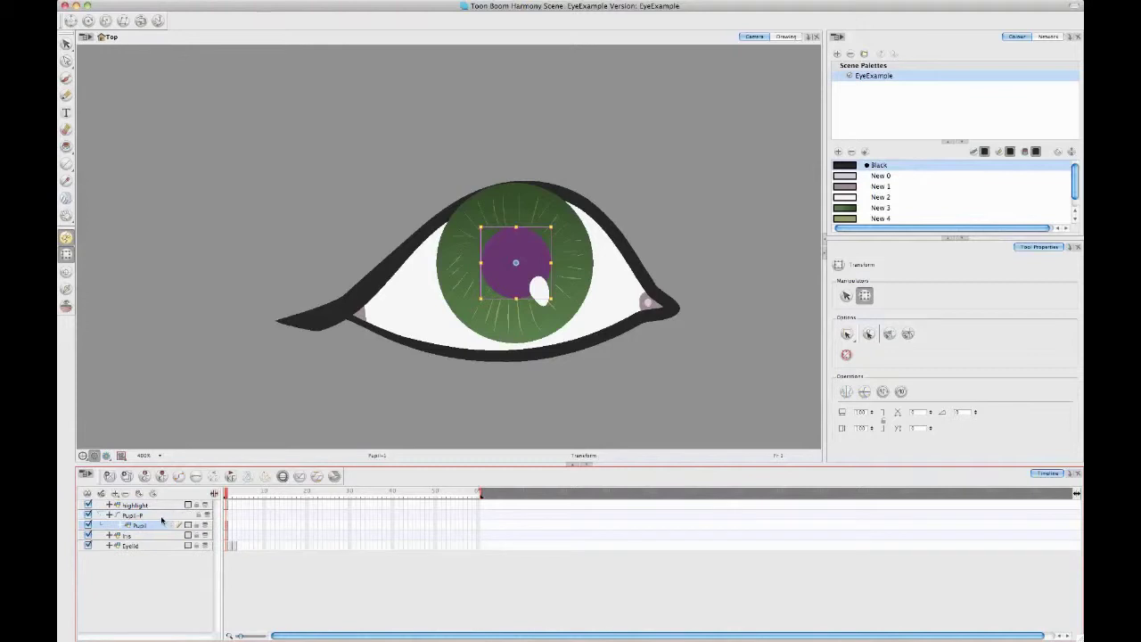
- Select the highlight layer, bring up a widened Network view and display the Network View toolbar
left_click(151, 505)
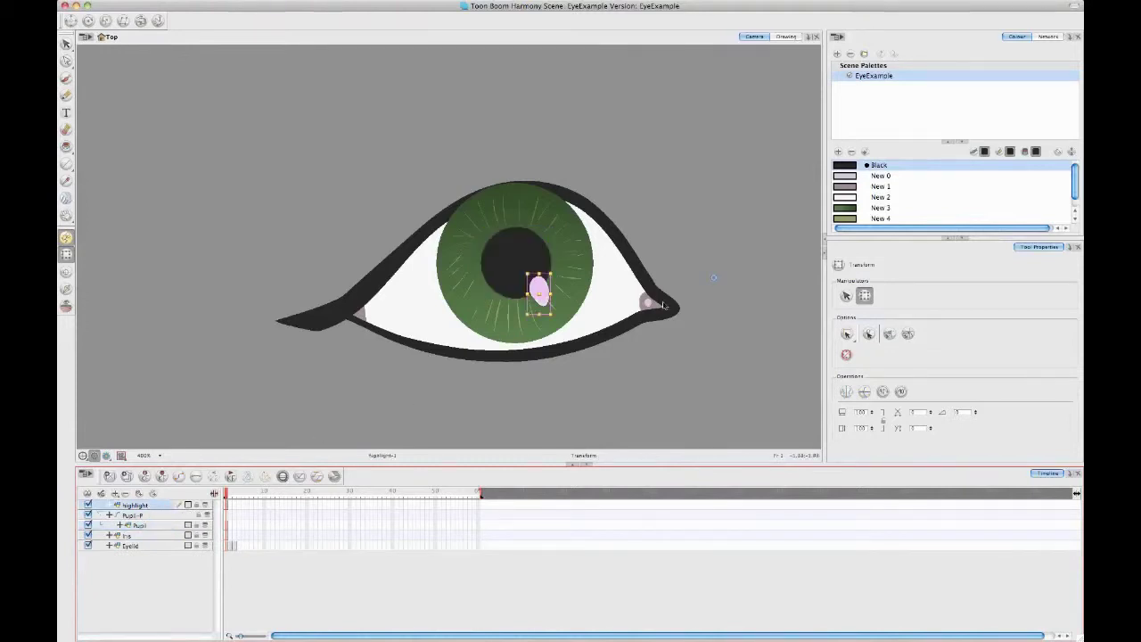
left_click(1049, 37)
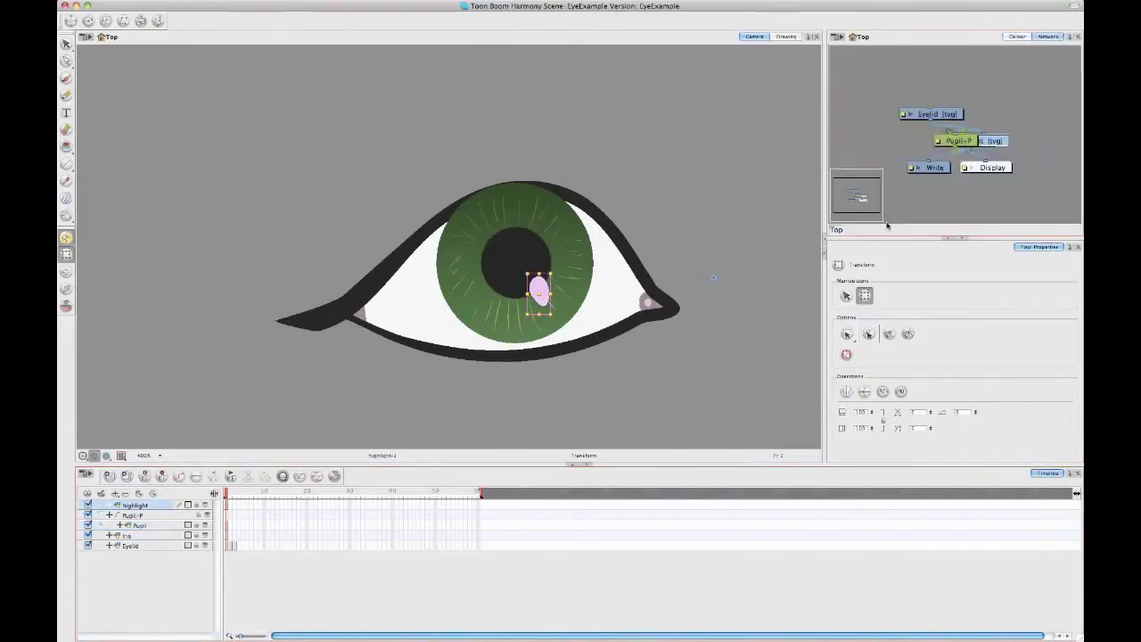
left_click_drag(820, 230, 682, 217)
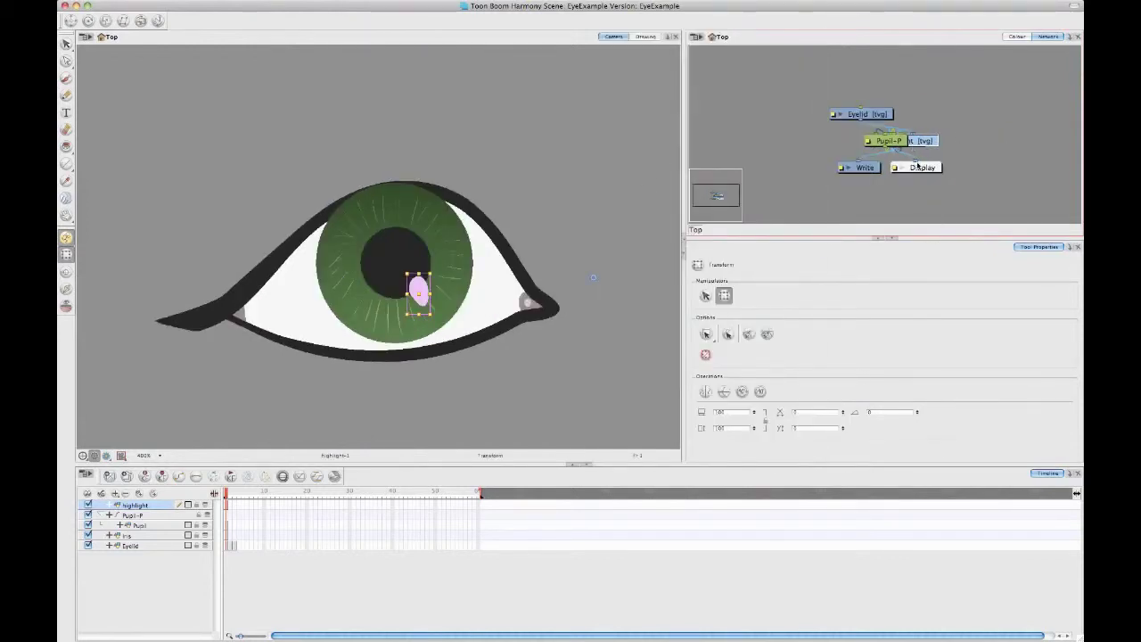
right_click(848, 20)
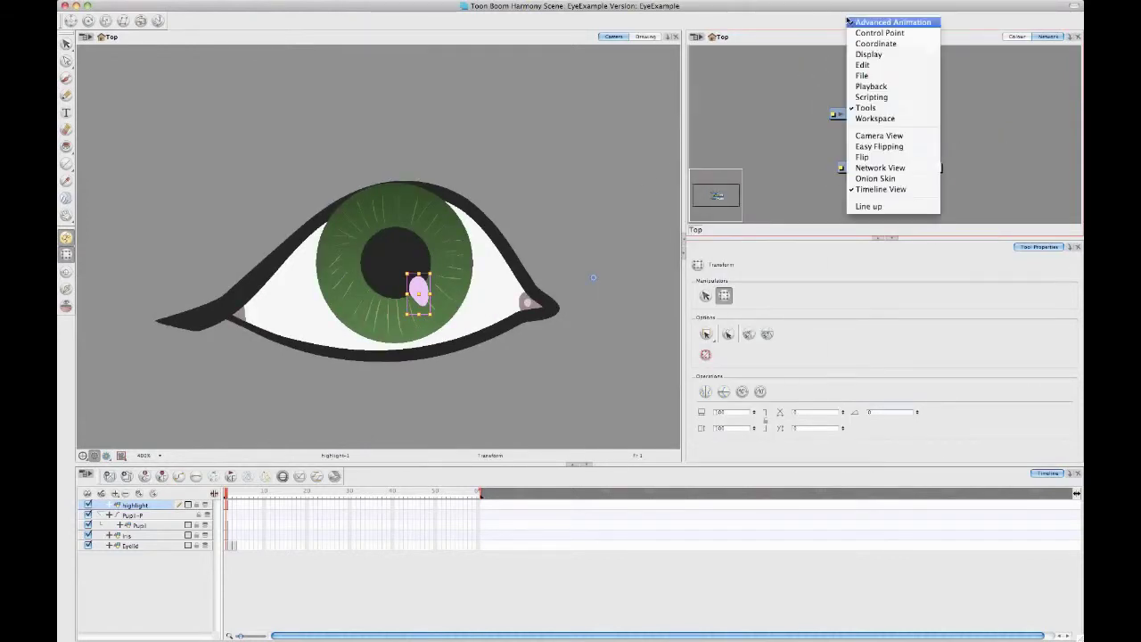
left_click(897, 167)
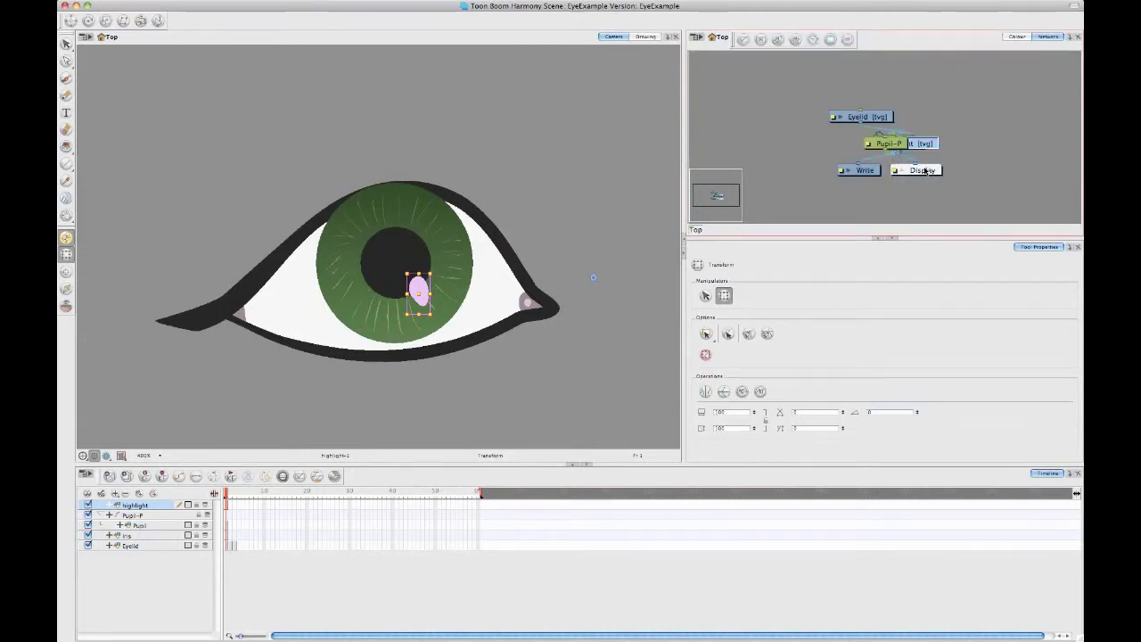
- Shift the Display node slightly and automatically order the network so the overlapping nodes are laid out separately
left_click_drag(925, 170, 929, 172)
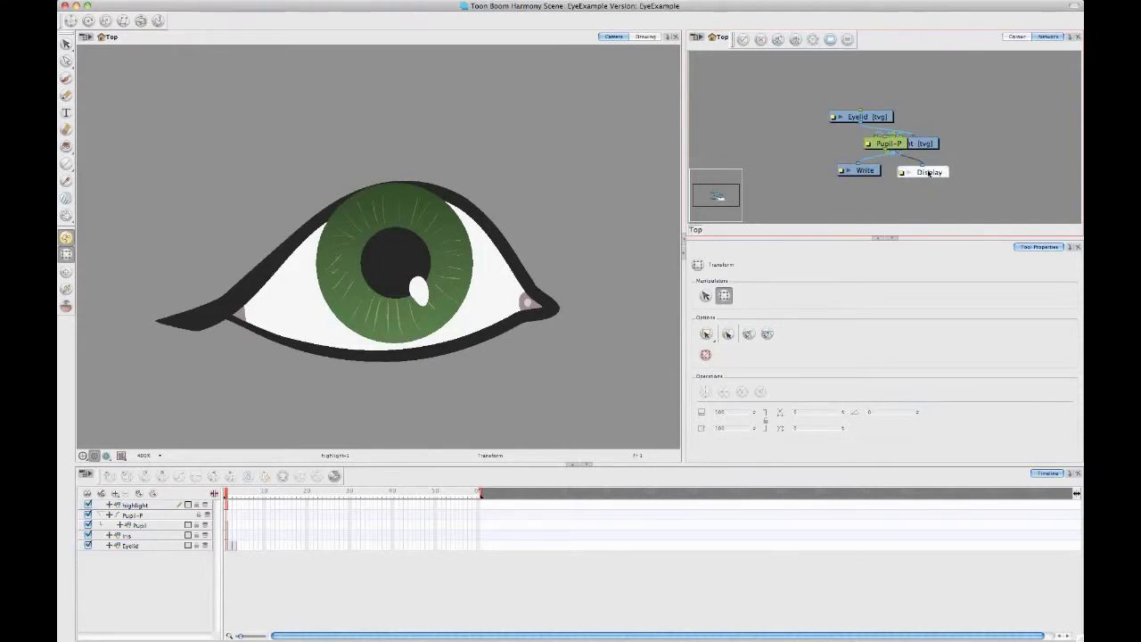
left_click(777, 40)
left_click(543, 336)
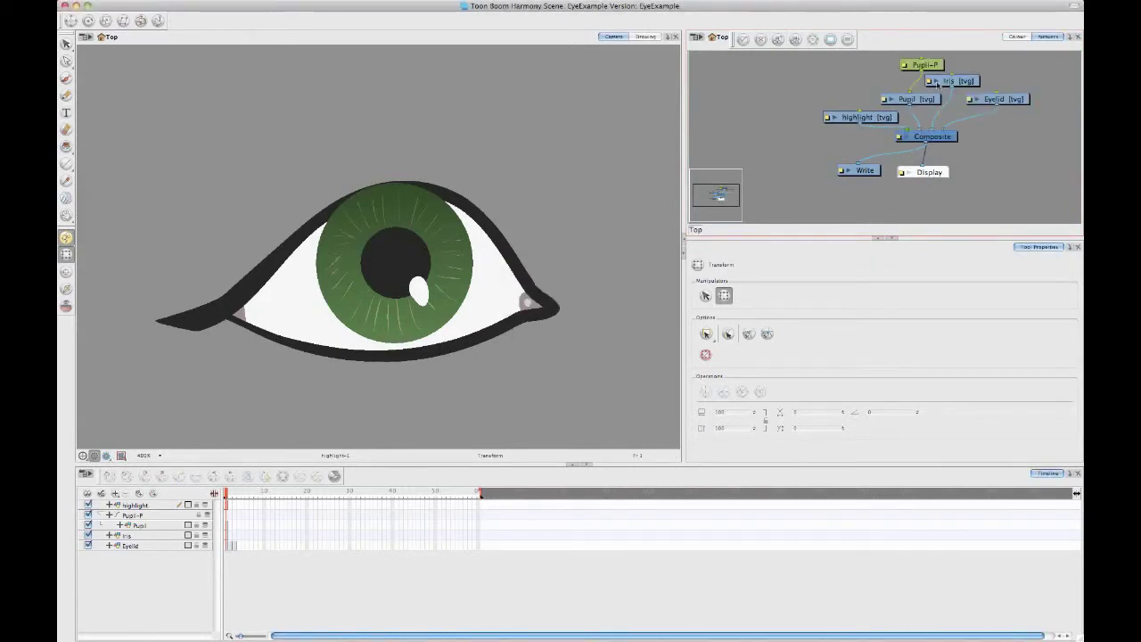
scroll(935, 142, "up", 2)
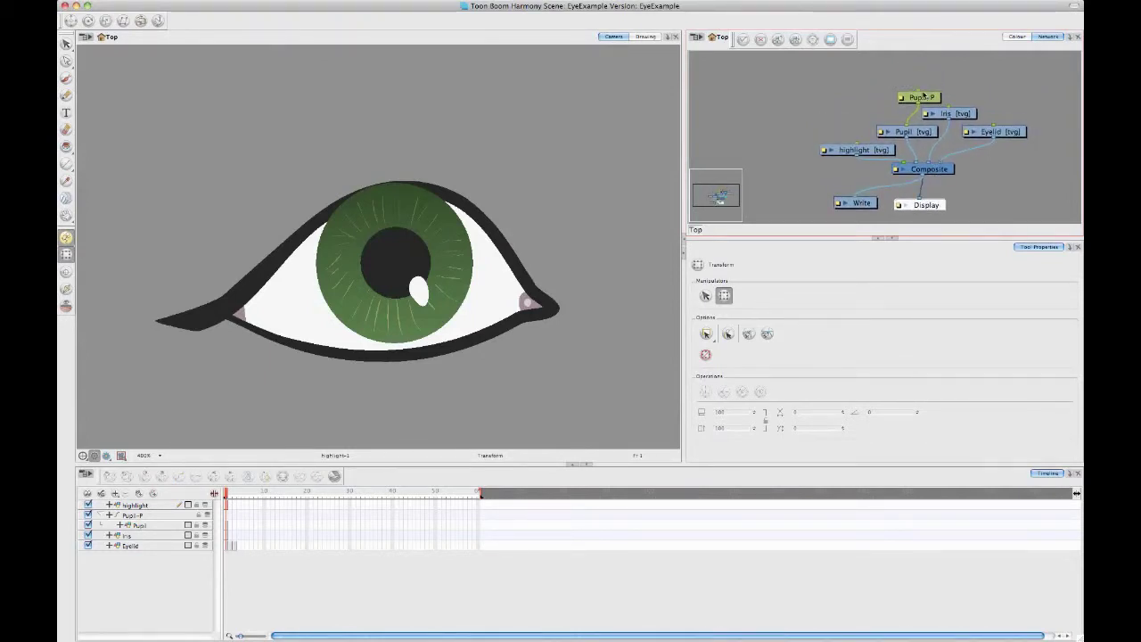
- Spread the Pupil-P, Pupil, highlight and Iris nodes apart above the Composite in the network
left_click_drag(923, 96, 893, 78)
left_click_drag(920, 132, 894, 114)
left_click_drag(878, 152, 856, 144)
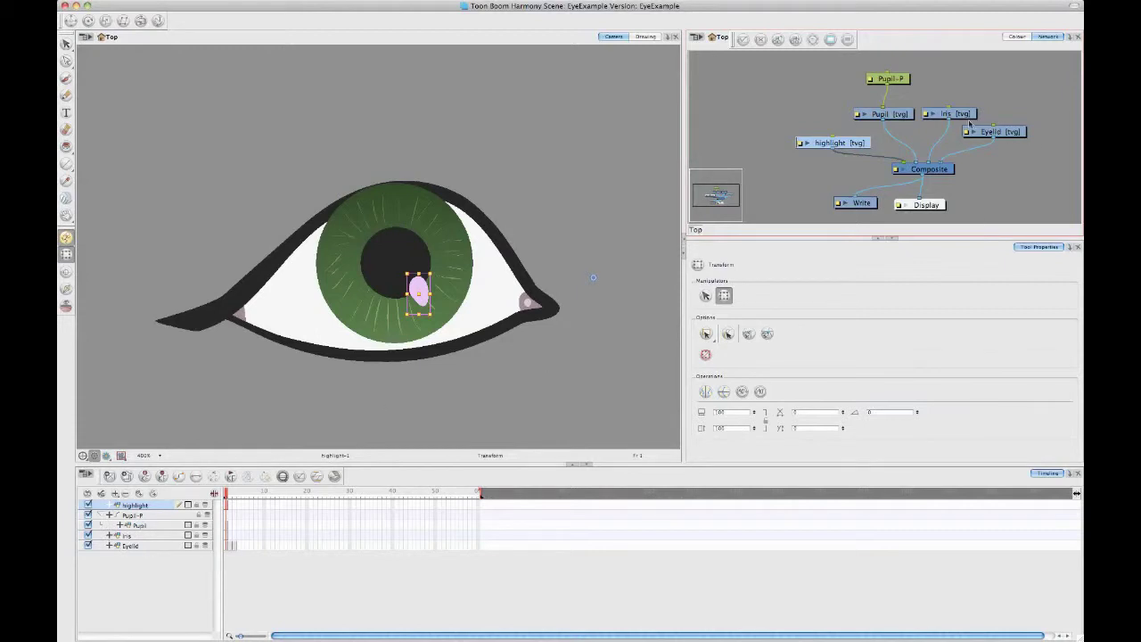
left_click_drag(961, 114, 975, 107)
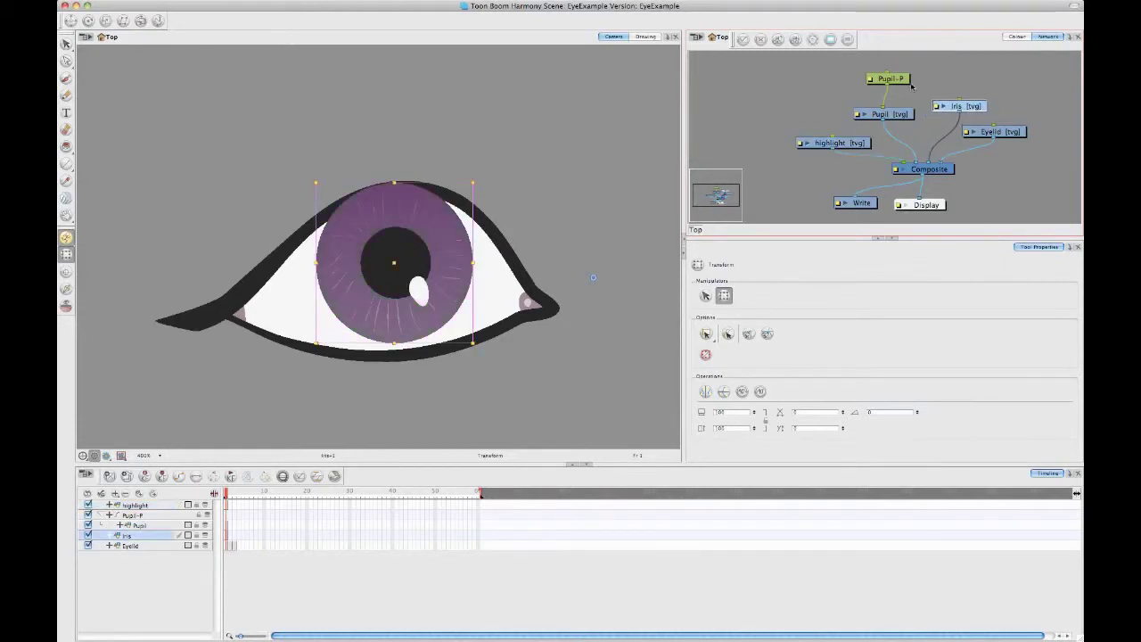
- Connect the Pupil-P peg to the Iris and highlight nodes so it also controls them
left_click_drag(894, 78, 959, 101)
left_click_drag(898, 79, 831, 140)
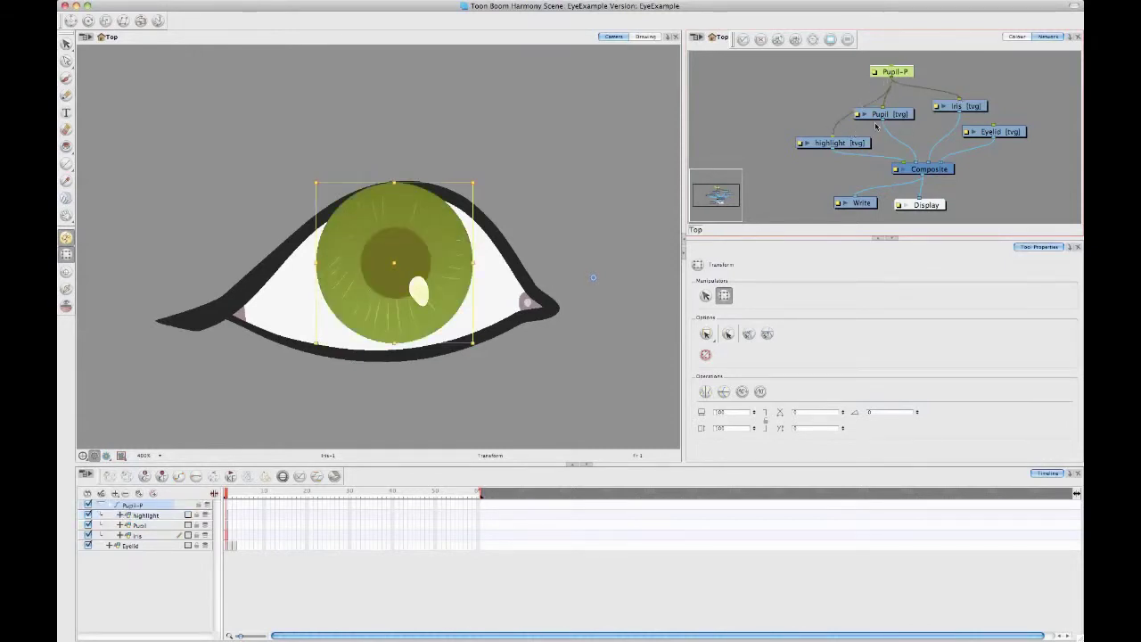
left_click(961, 80)
- Move the iris, pupil and highlight together upward and slightly right using the Pupil-P peg, then deselect them
left_click(895, 71)
left_click_drag(405, 259, 426, 189)
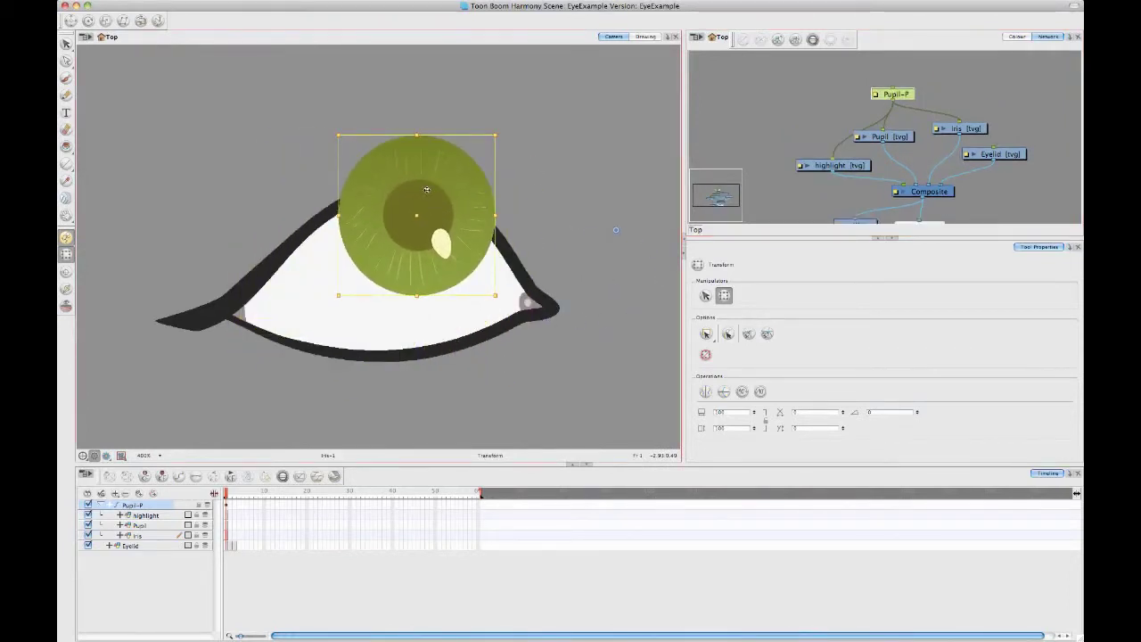
left_click(504, 183)
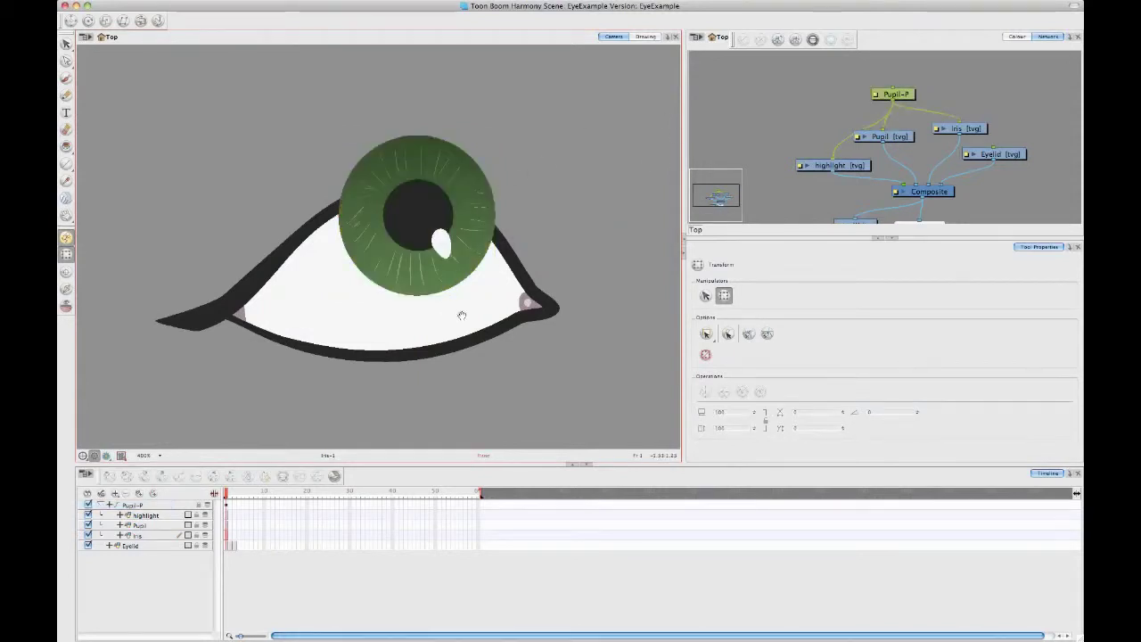
- Show the first Eyelid drawing in full in the Drawing view
scroll(517, 294, "left", 3)
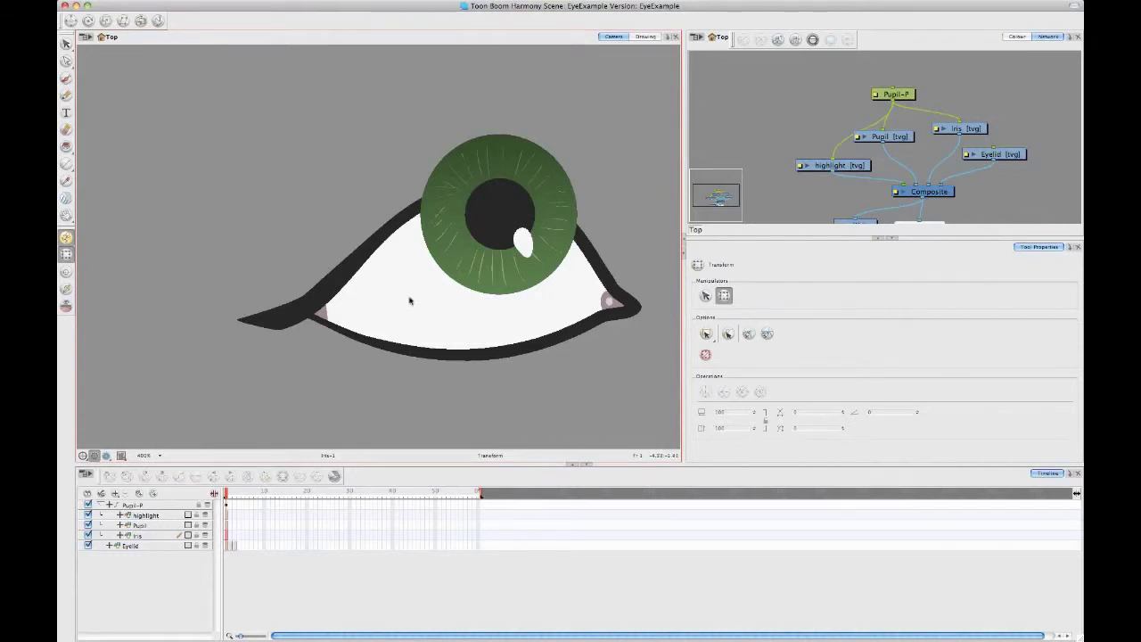
left_click(646, 37)
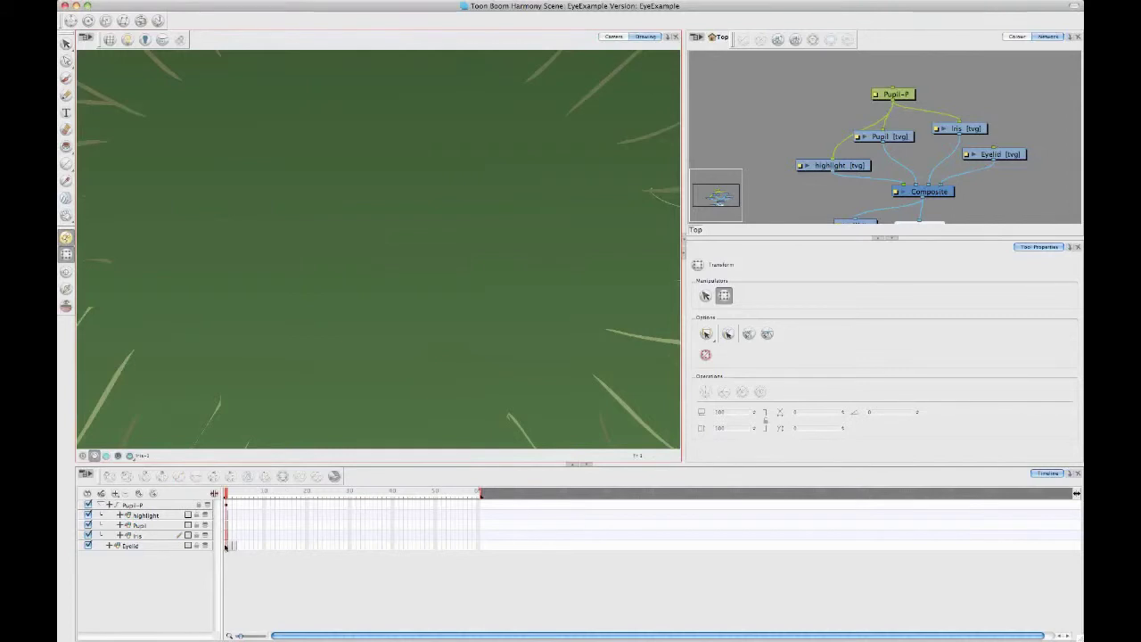
left_click(226, 547)
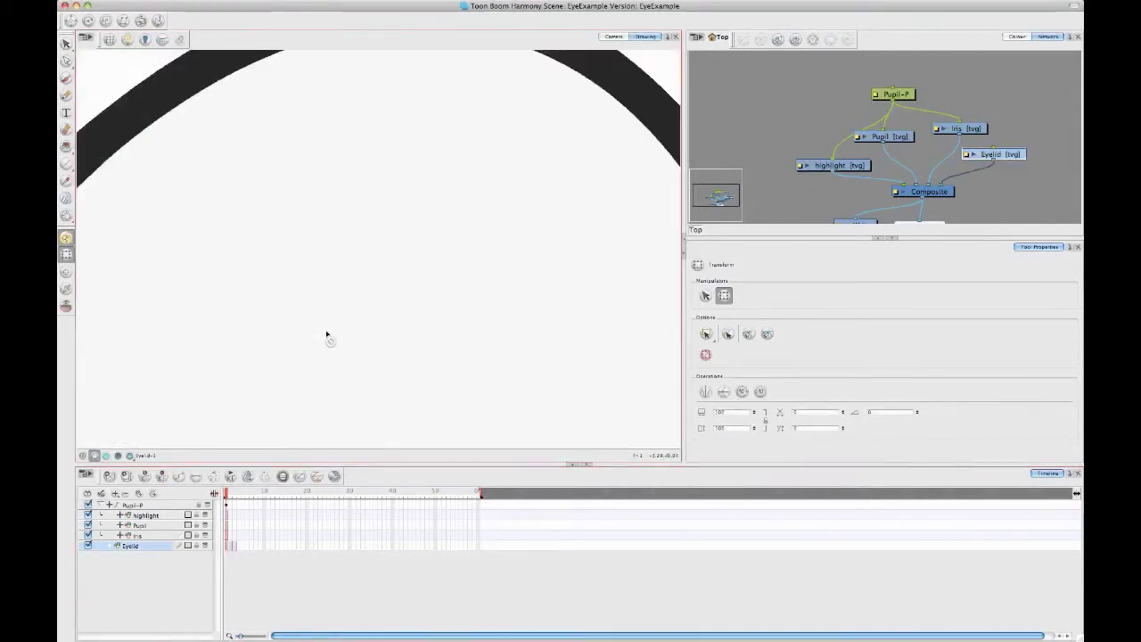
scroll(326, 334, "down", 5)
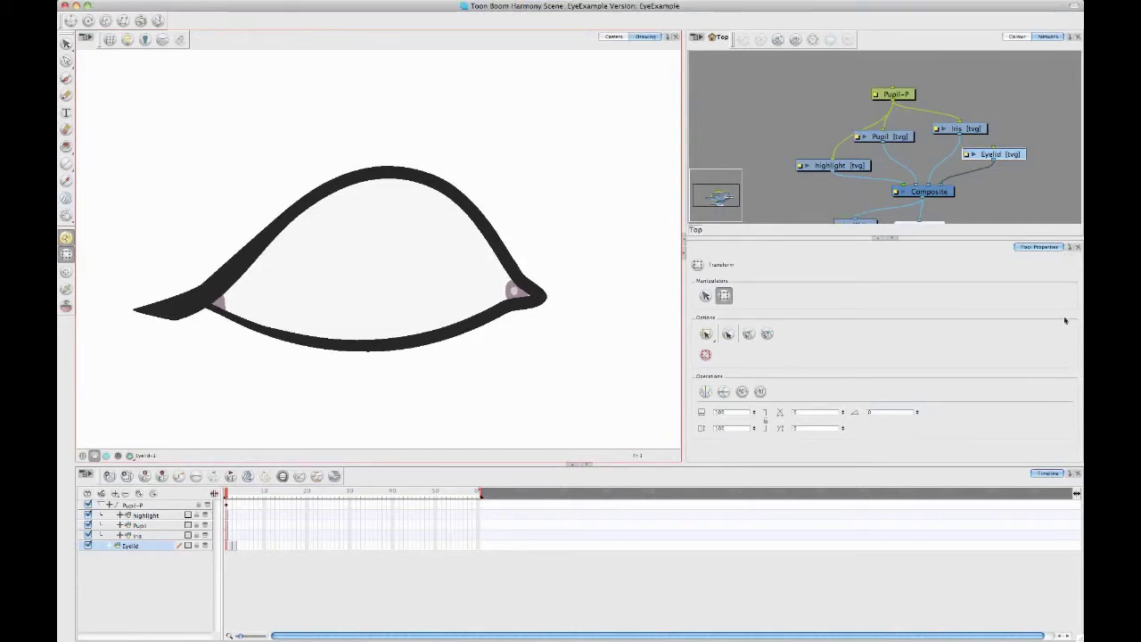
- Add the Module Library view and insert a Colour-Override module between the Eyelid and Composite nodes
left_click(1070, 247)
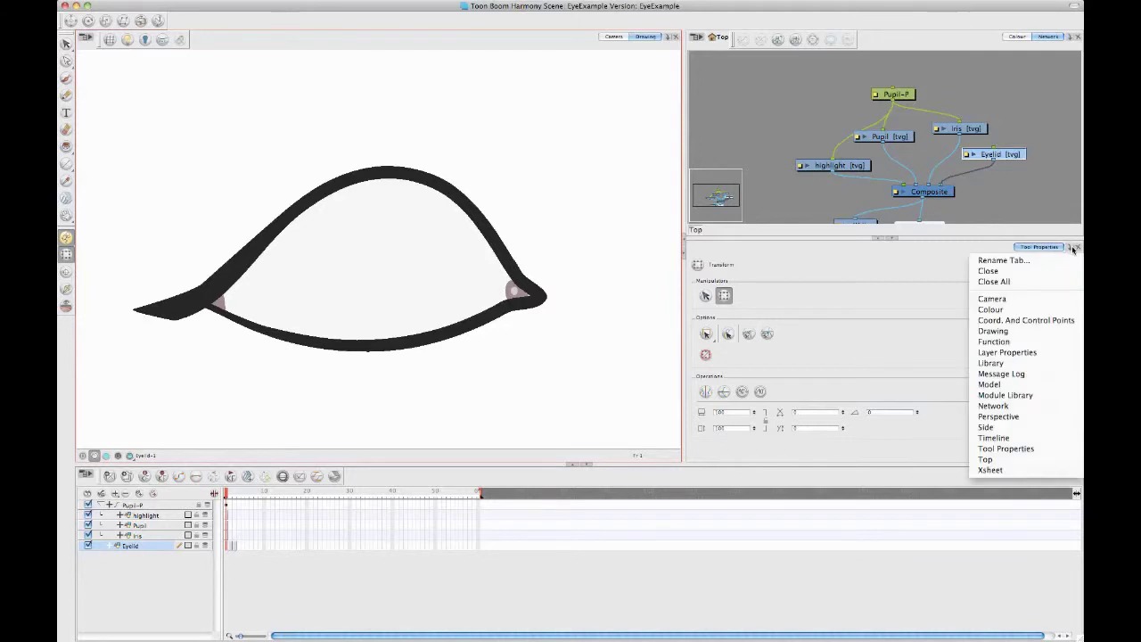
left_click(1016, 395)
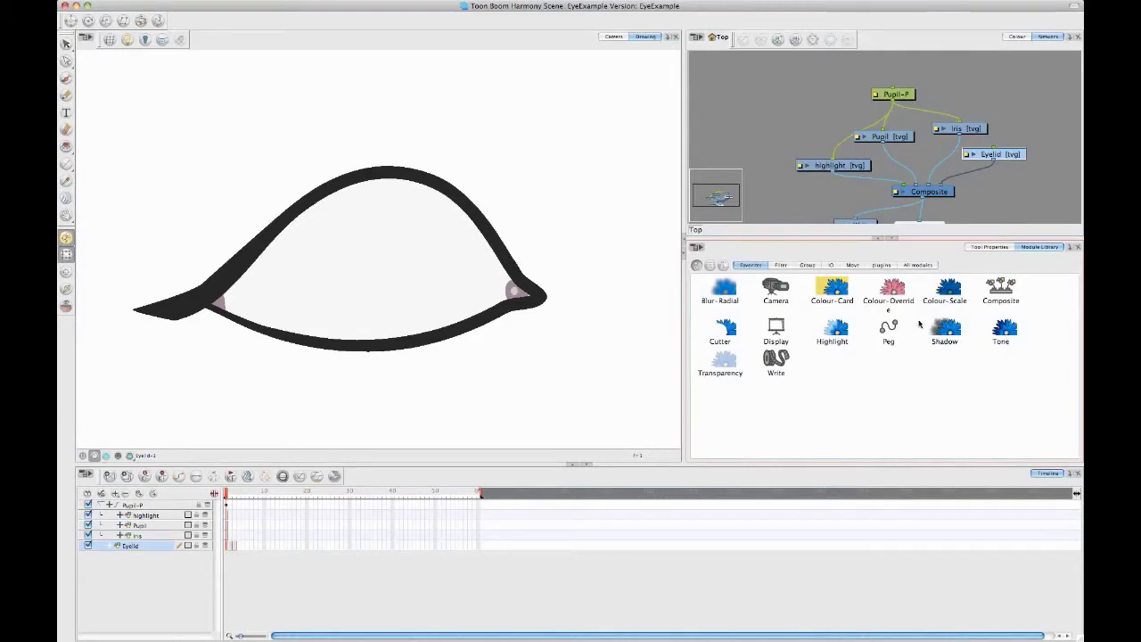
left_click_drag(892, 289, 1080, 126)
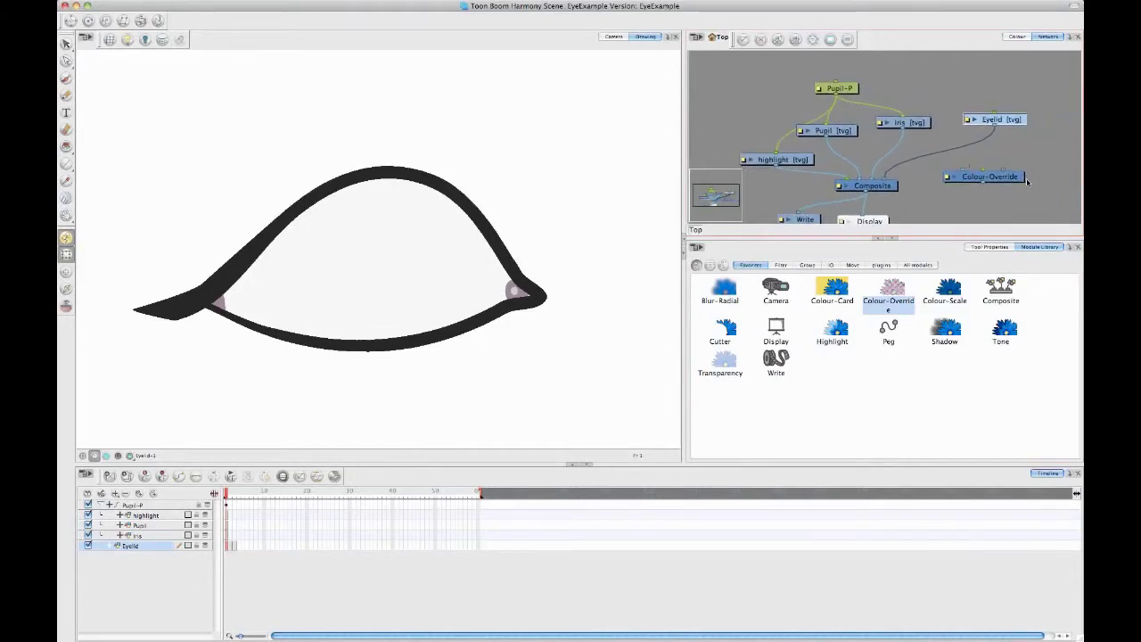
left_click_drag(1023, 177, 984, 157)
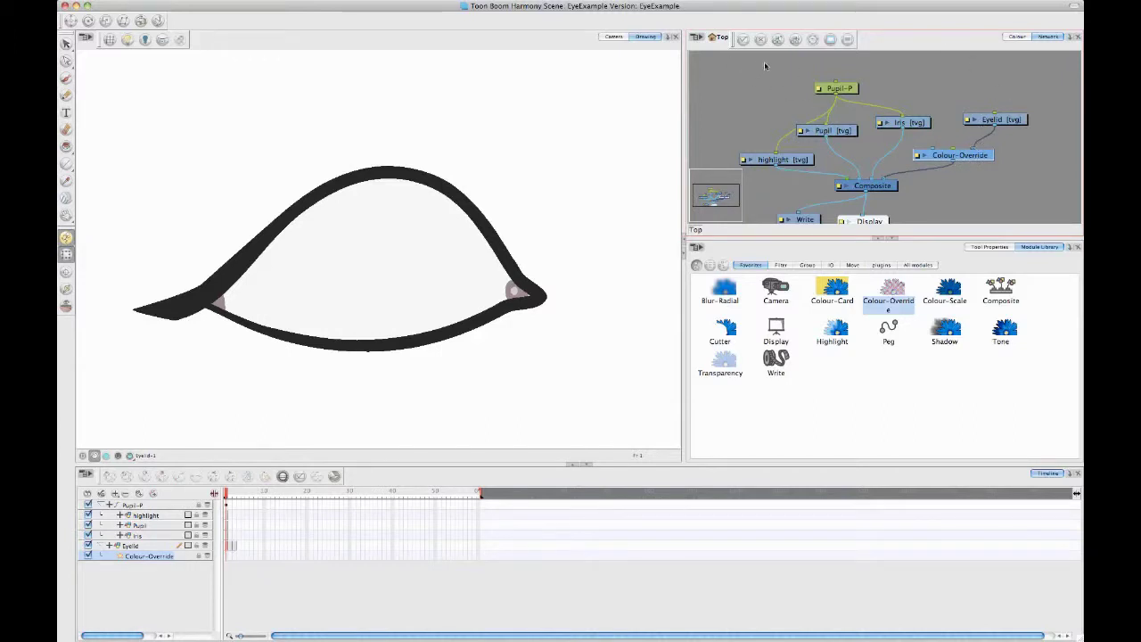
- Rearrange the Pupil-P, Pupil, Iris and highlight nodes farther apart, with the peg above its three layers
left_click_drag(764, 66, 860, 117)
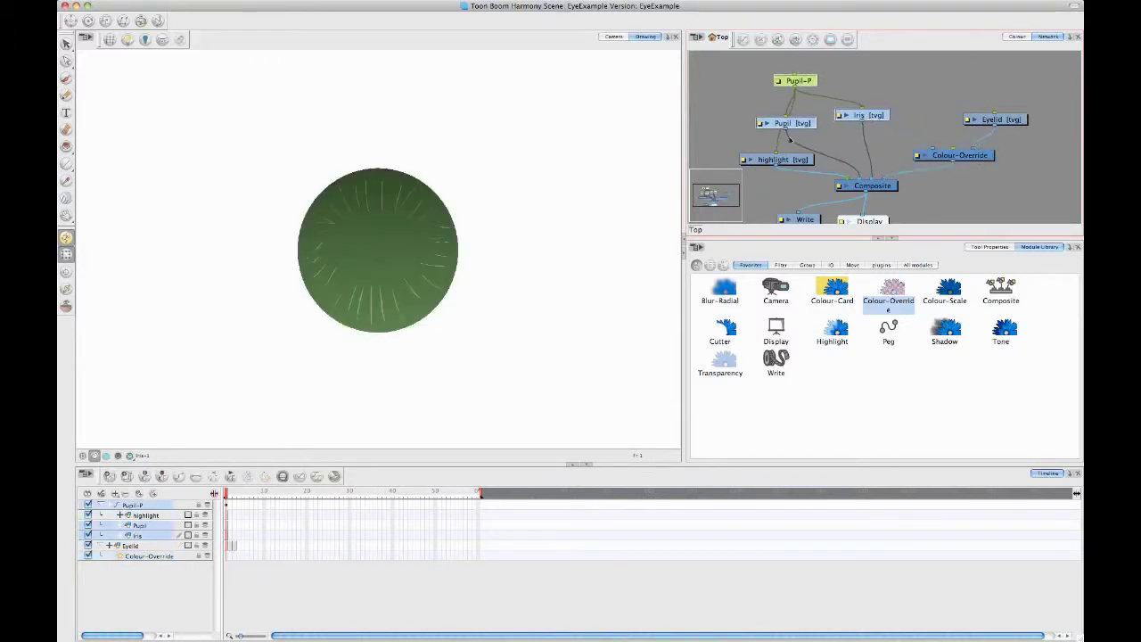
left_click_drag(799, 160, 747, 155)
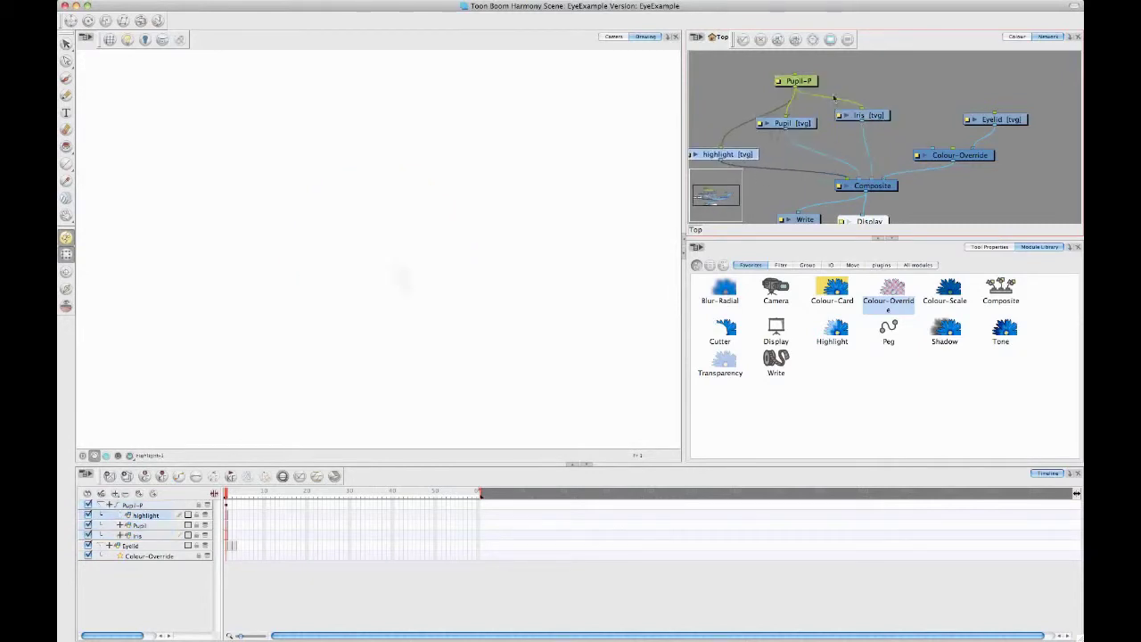
left_click_drag(799, 81, 802, 70)
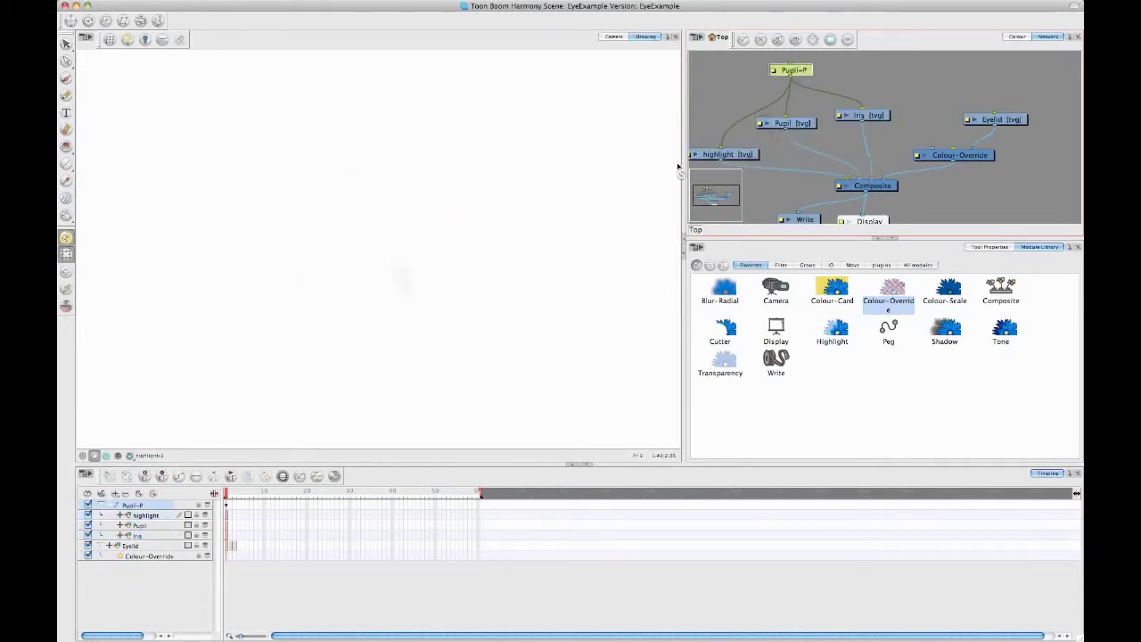
- Enlarge the Network view and reposition the Eyelid and Colour-Override nodes closer to the Composite
left_click_drag(683, 39, 619, 39)
left_click(854, 239)
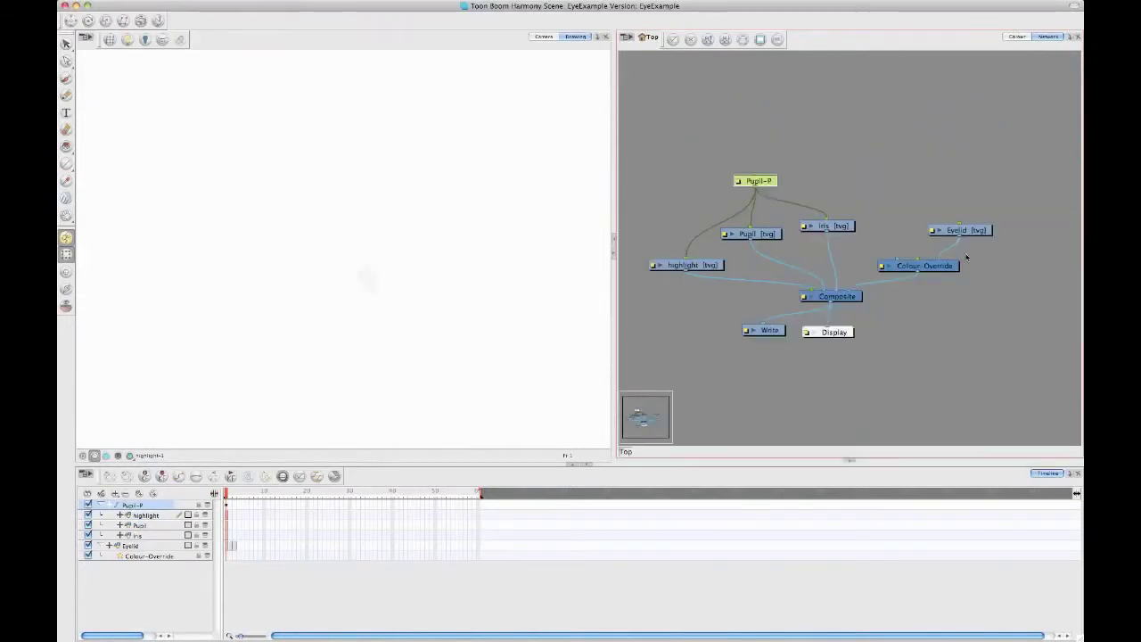
mouse_move(946, 268)
left_mouse_down()
mouse_move(933, 257)
mouse_move(950, 203)
mouse_move(937, 198)
left_mouse_up()
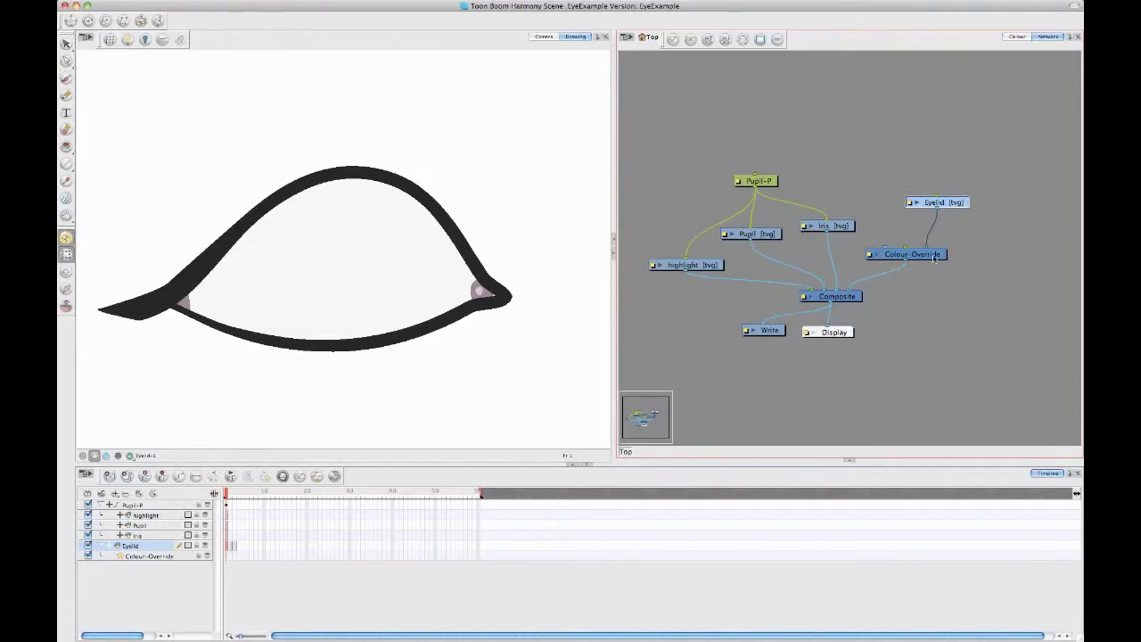
left_click_drag(929, 258, 910, 254)
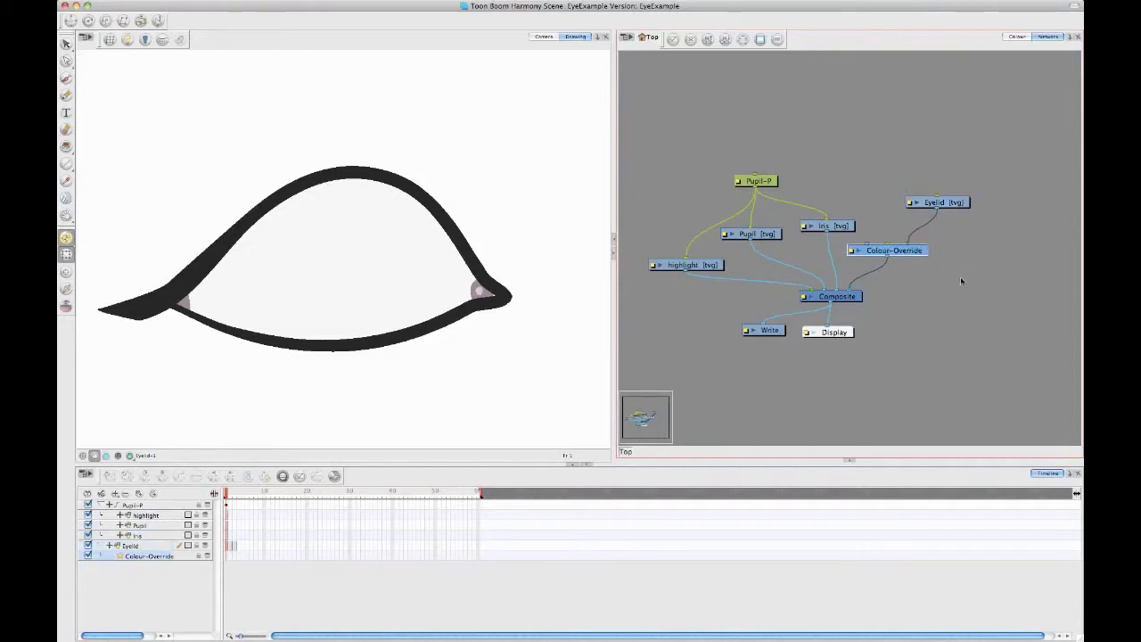
- In the Camera view, examine the Colour-Override module's properties, including the EyeExample palette and its colours, and close them
left_click(544, 37)
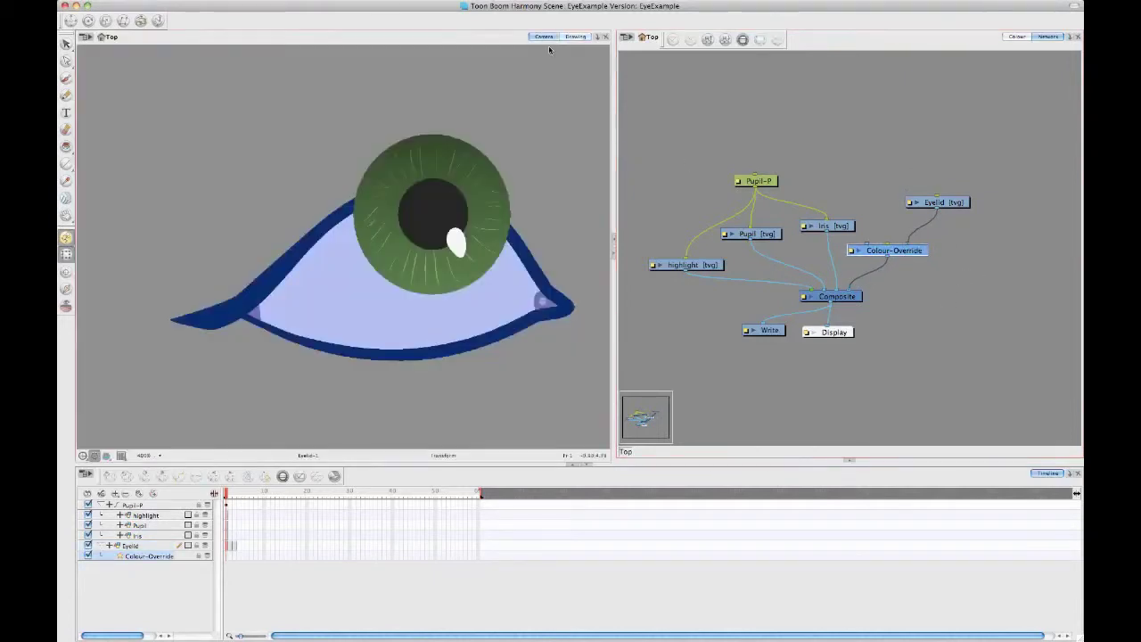
key("d")
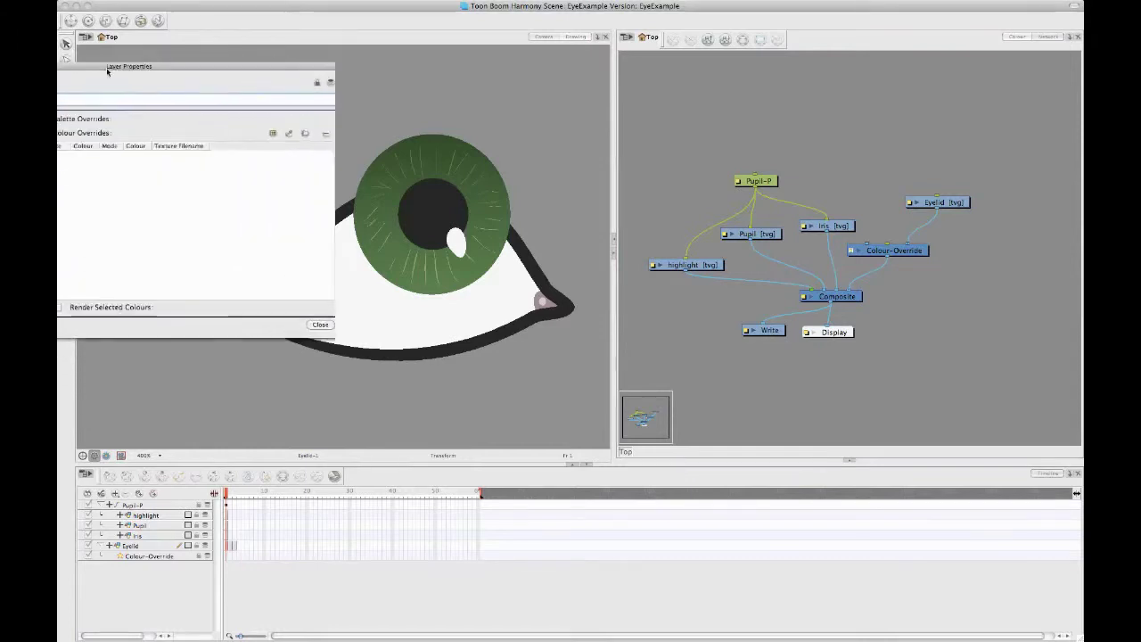
left_click_drag(107, 62, 784, 356)
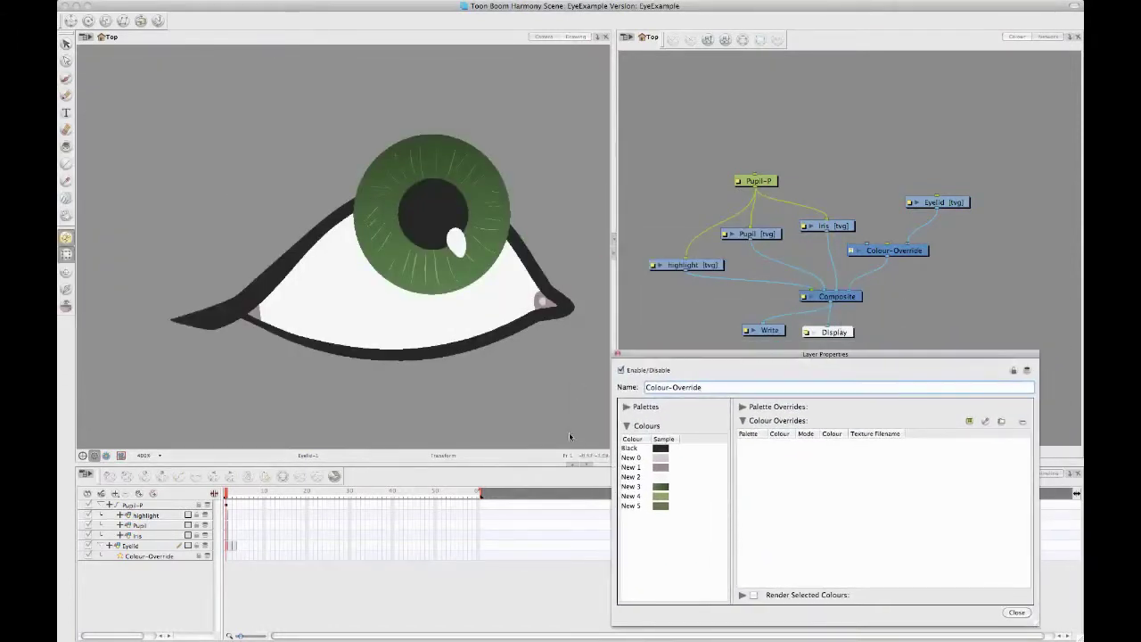
left_click(625, 406)
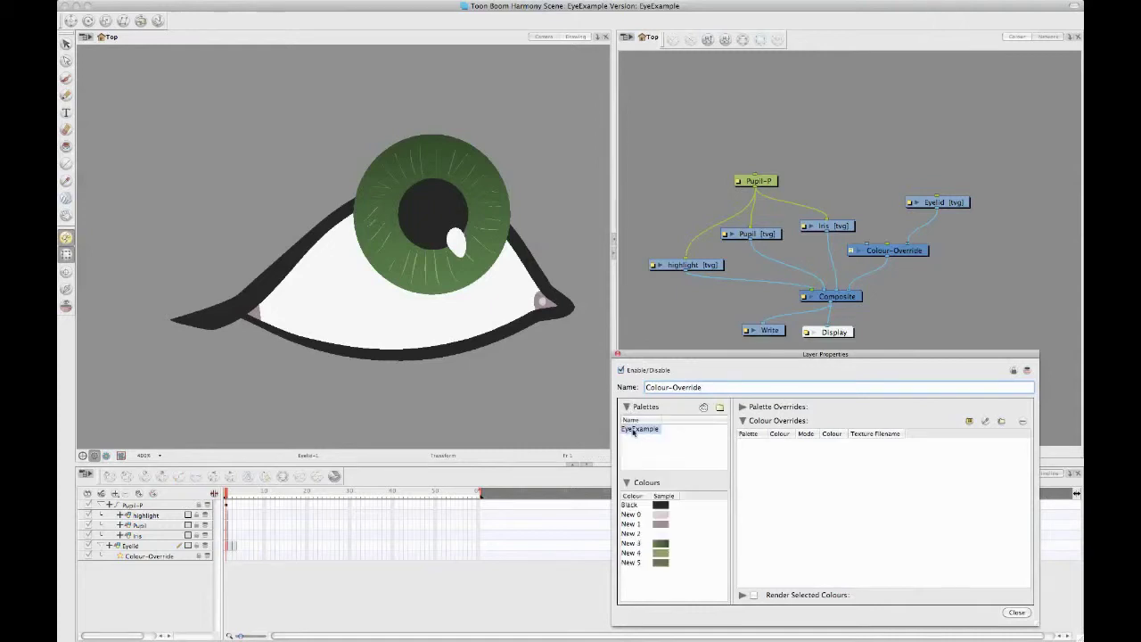
left_click(635, 450)
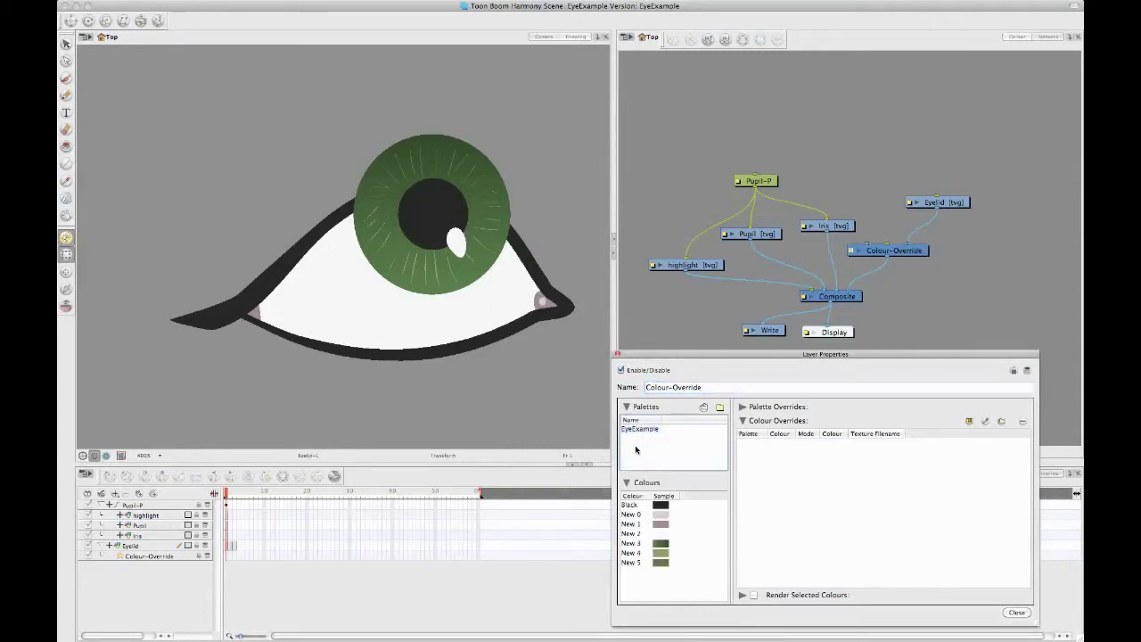
left_click(638, 433)
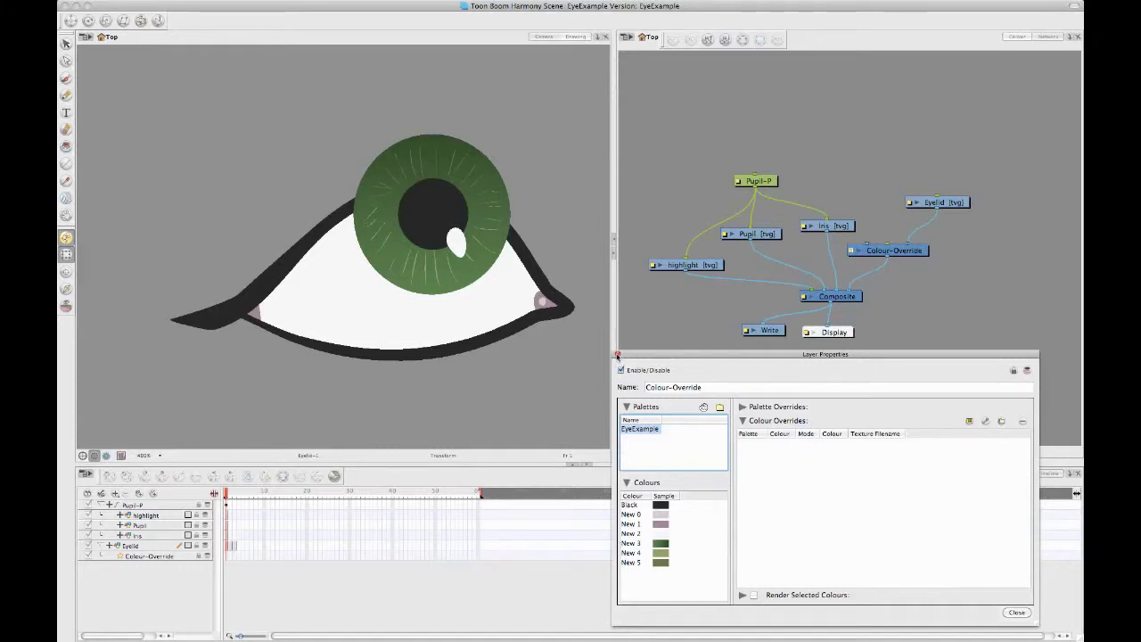
left_click(620, 355)
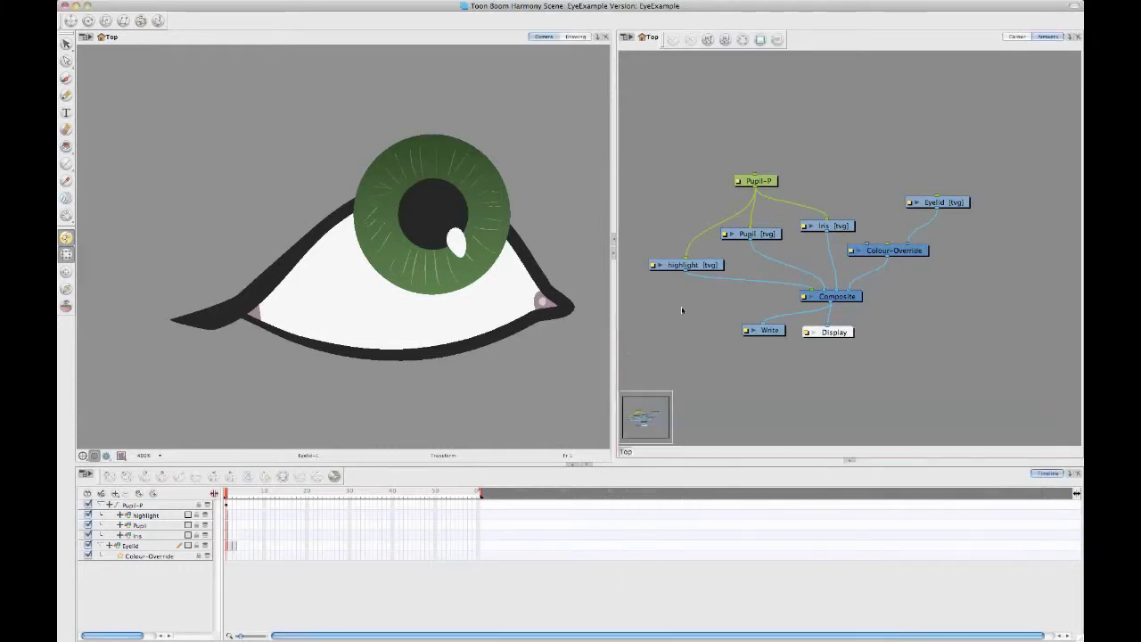
- In the EyeExample palette, rename the Black colour swatch as eyeOutline
left_click(1022, 38)
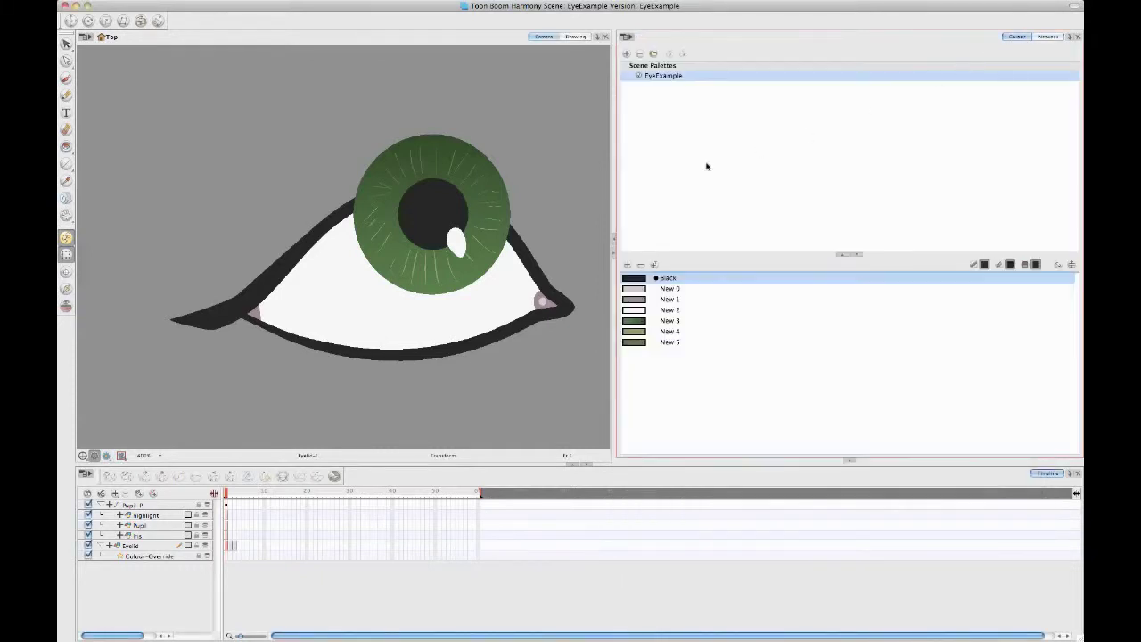
left_click(668, 277)
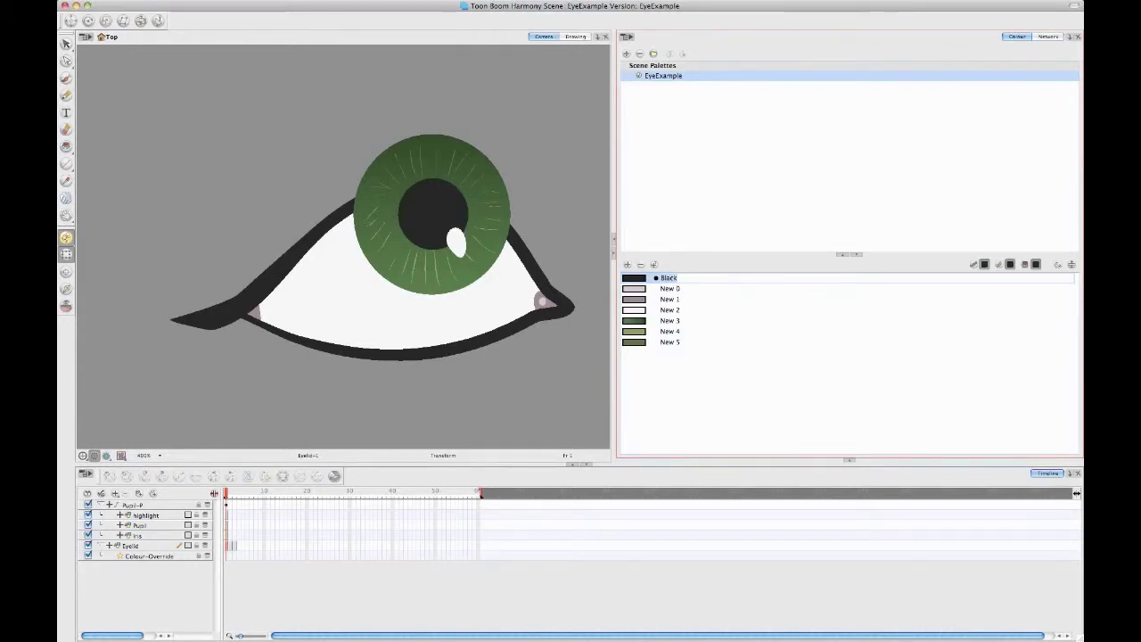
type("wyw")
key("BackSpace")
key("BackSpace")
key("BackSpace")
type("eyeOutline")
key("Tab")
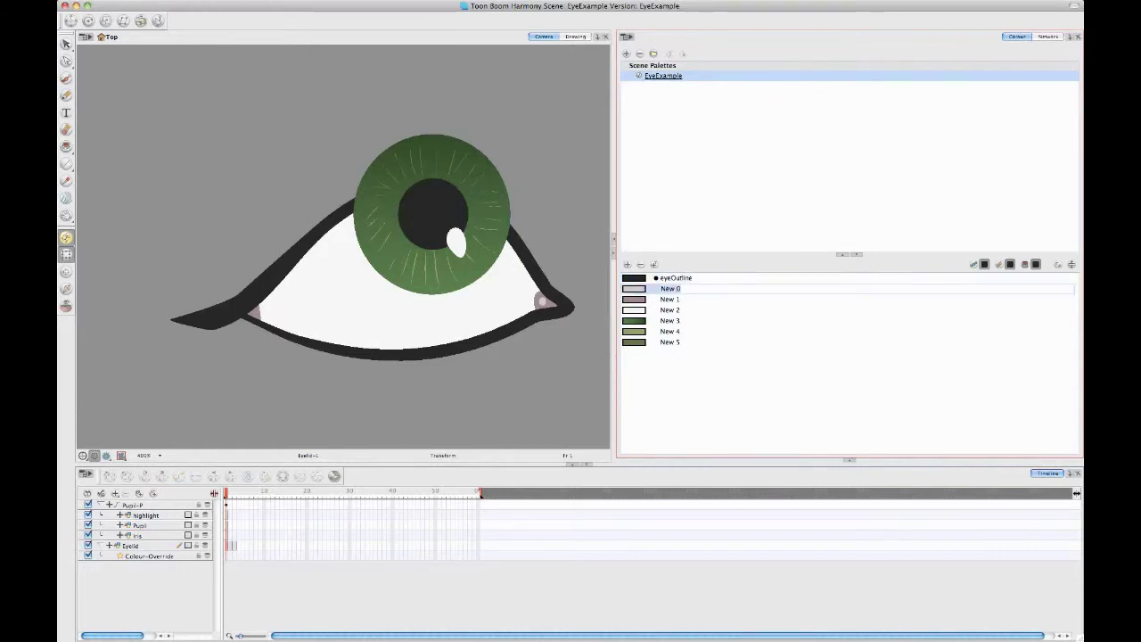
- Rename the New 0, New 1 and New 2 swatches as eyePink1, eyePink2 and eyeWhite
type("eyePink1")
key("Tab")
type("e")
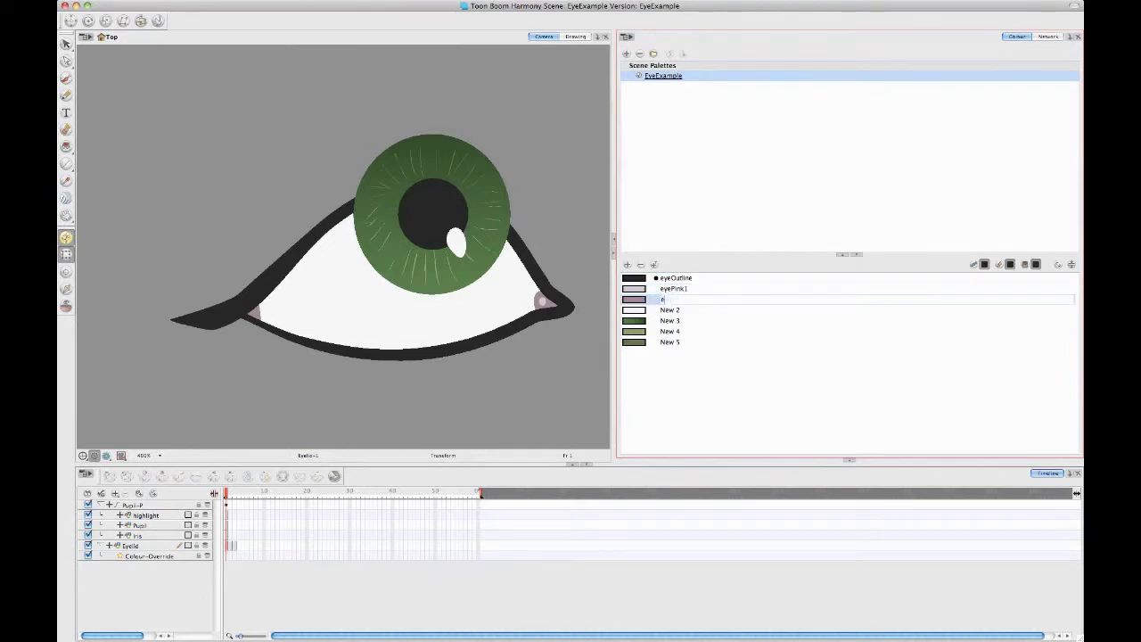
key("Tab")
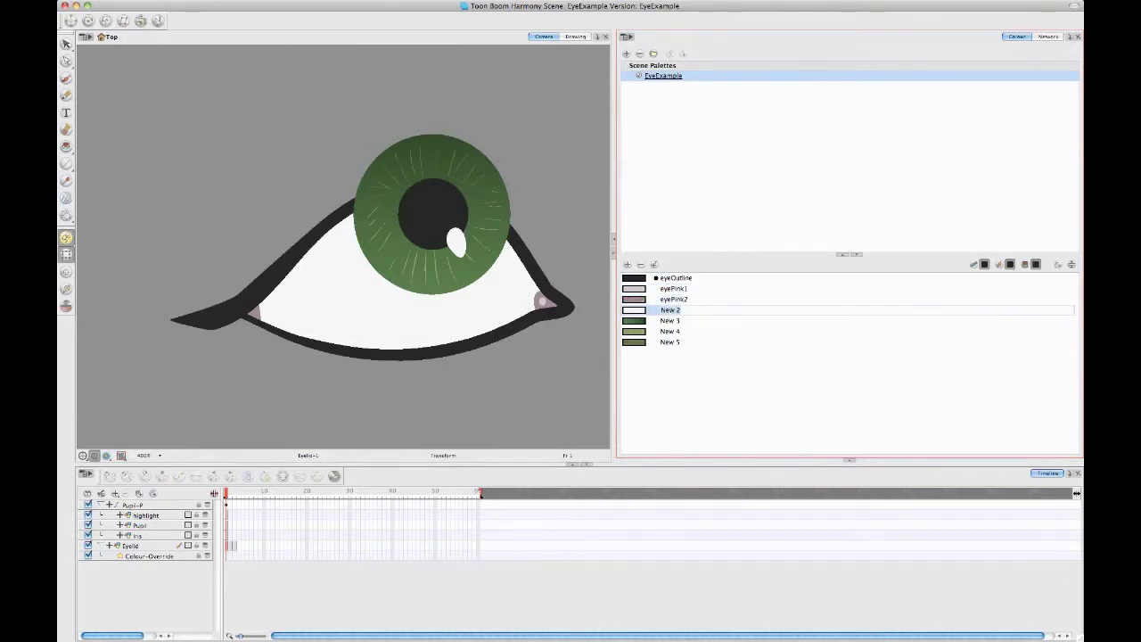
type("eyeWhite")
key("Tab")
- Rename the New 3, New 4 and New 5 swatches as eyeIris1, eyeIris2 and eyeIris3
type("eye")
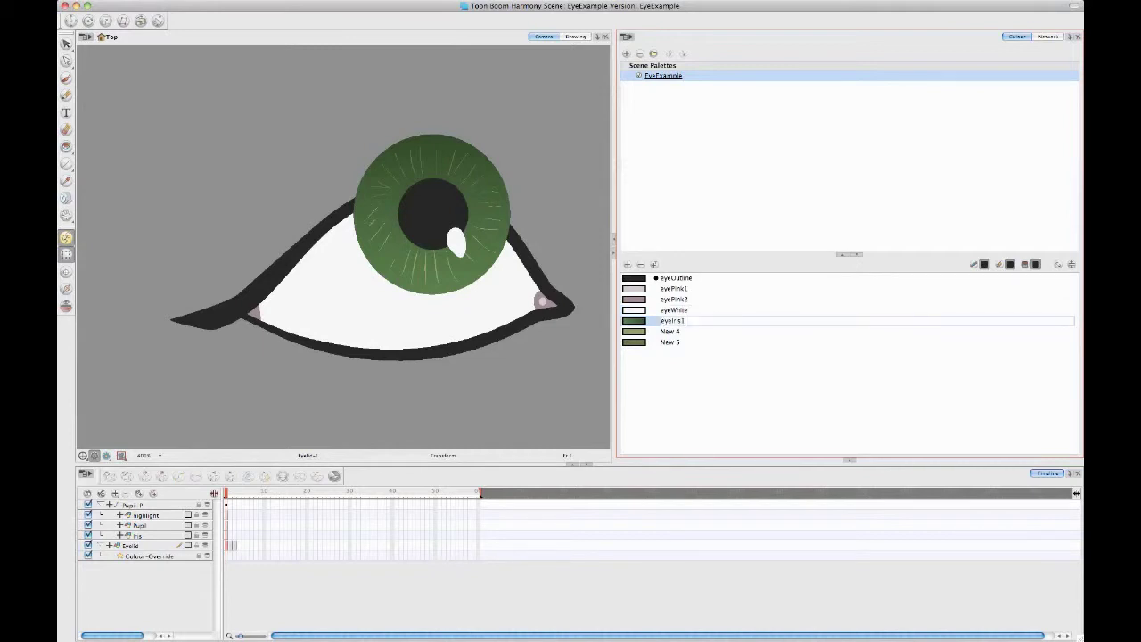
key("Tab")
type("eyeIris")
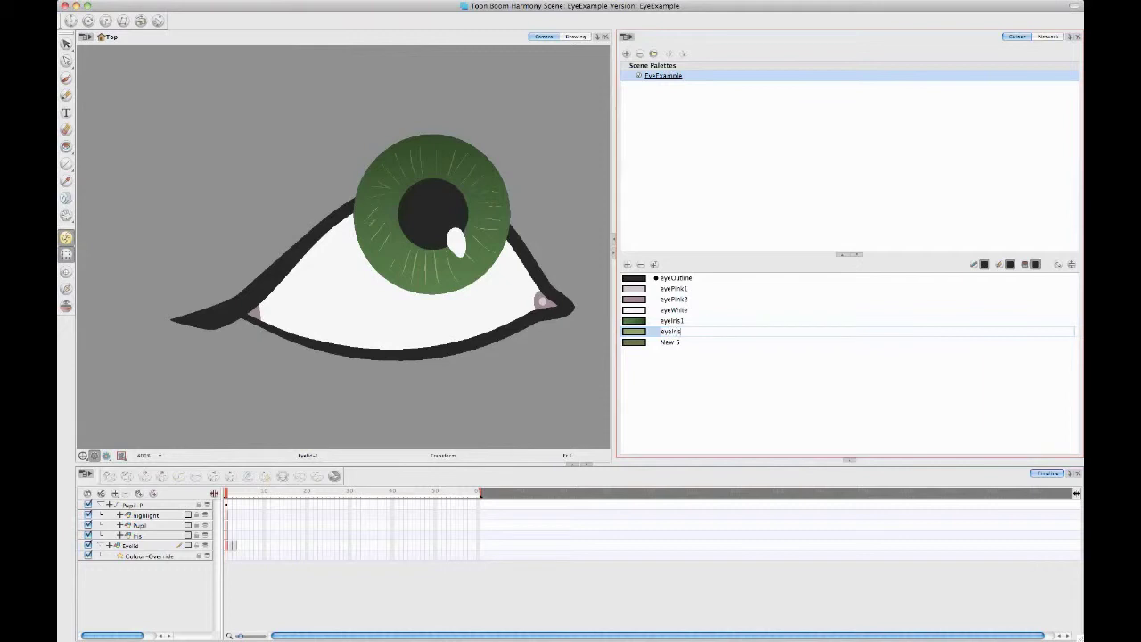
type("2")
key("Tab")
type("eye")
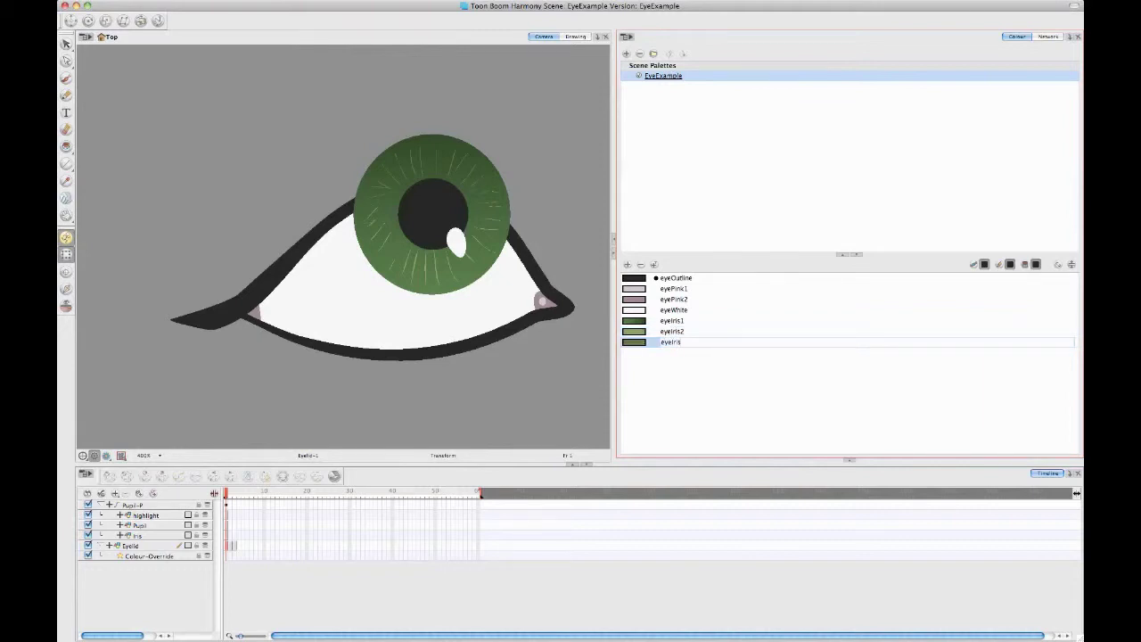
key("Tab")
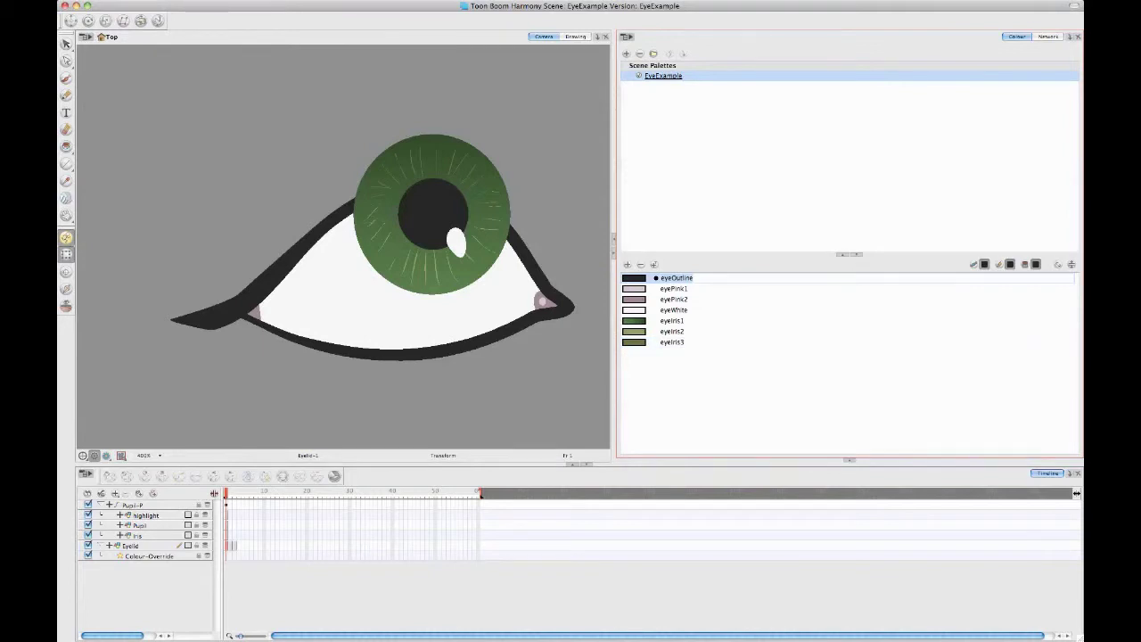
left_click(674, 377)
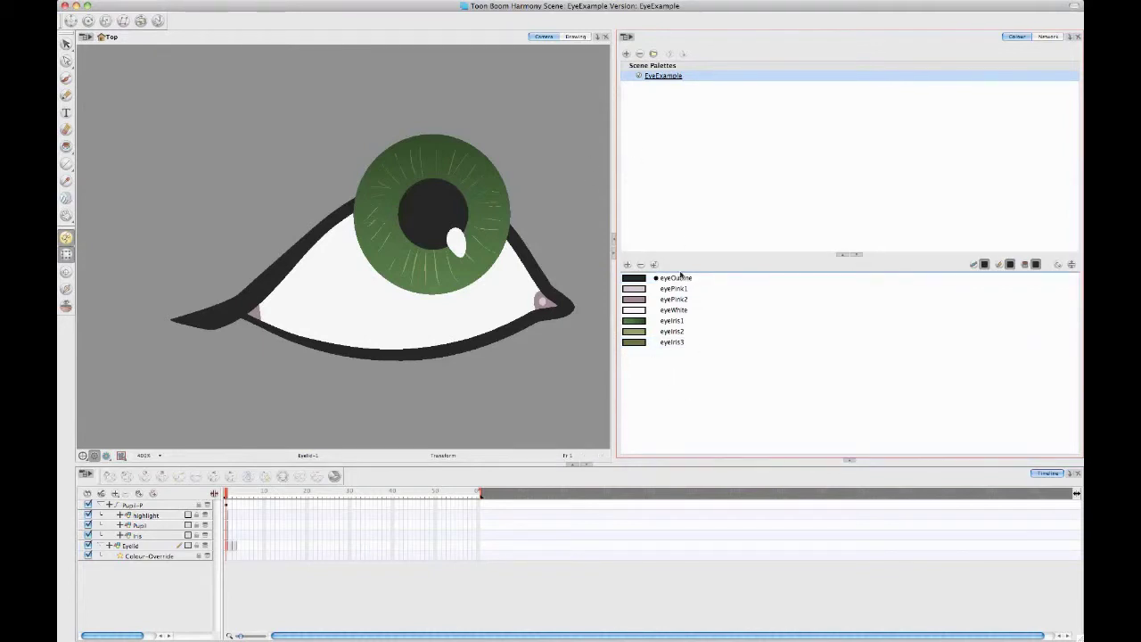
- Set the Colour-Override module in the Network to render only the eyeWhite colour through Render Selected Colours
left_click(1048, 37)
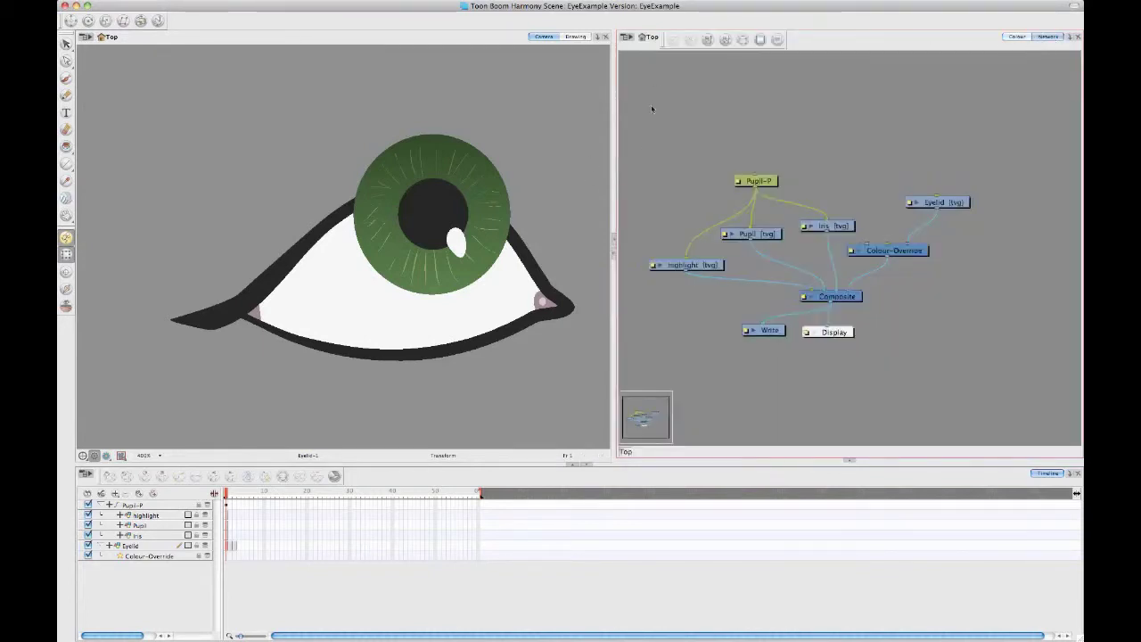
double_click(854, 253)
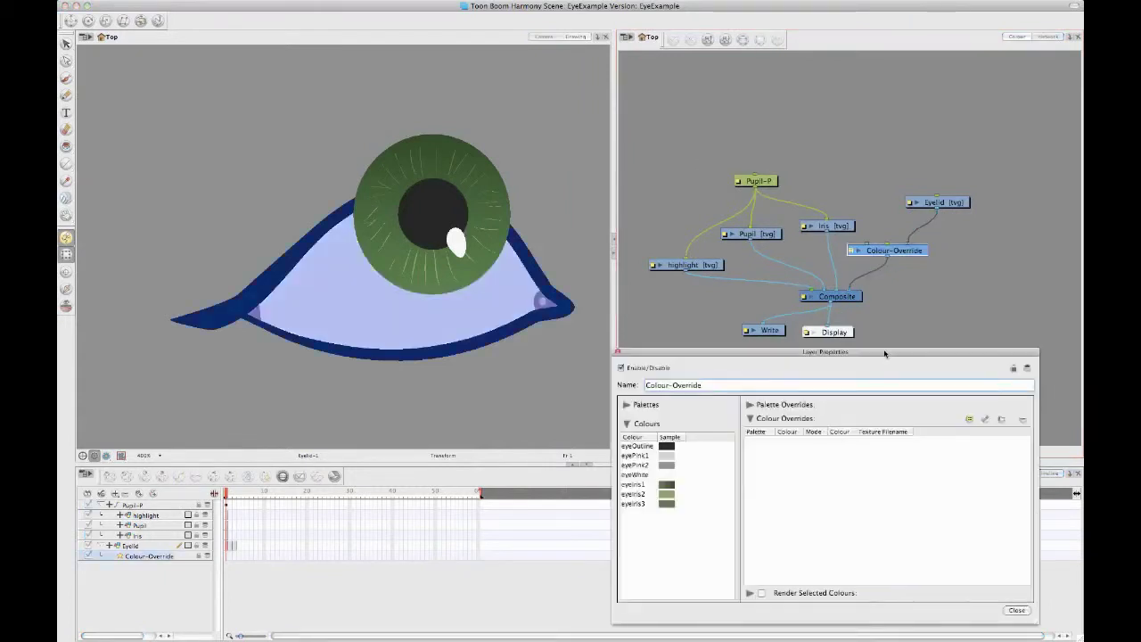
left_click_drag(838, 353, 825, 317)
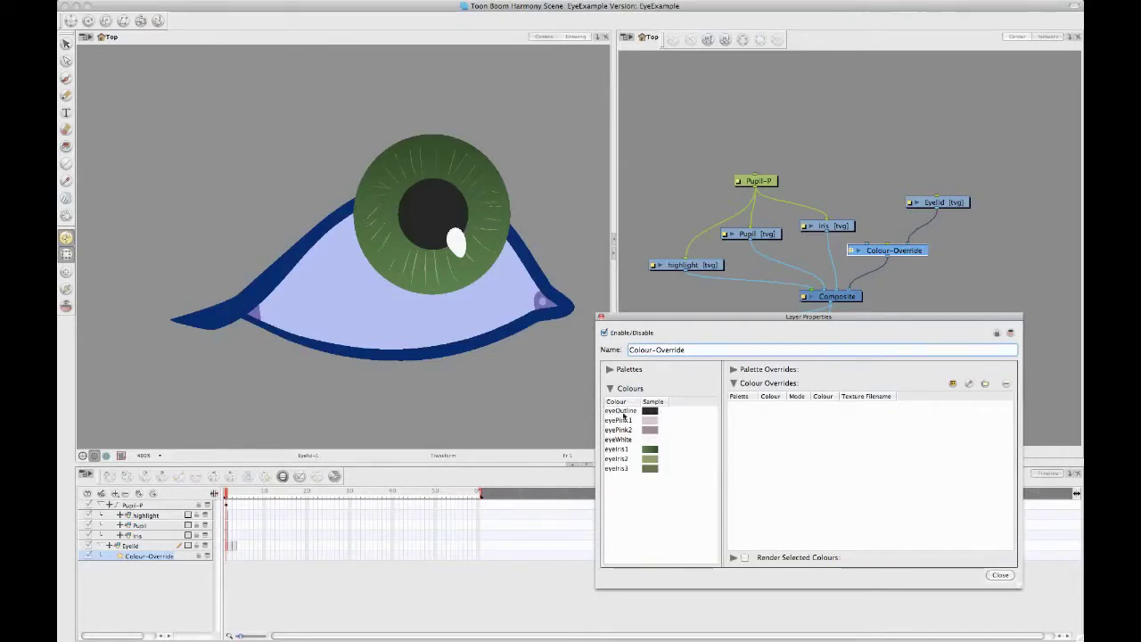
left_click(734, 557)
left_click(649, 442)
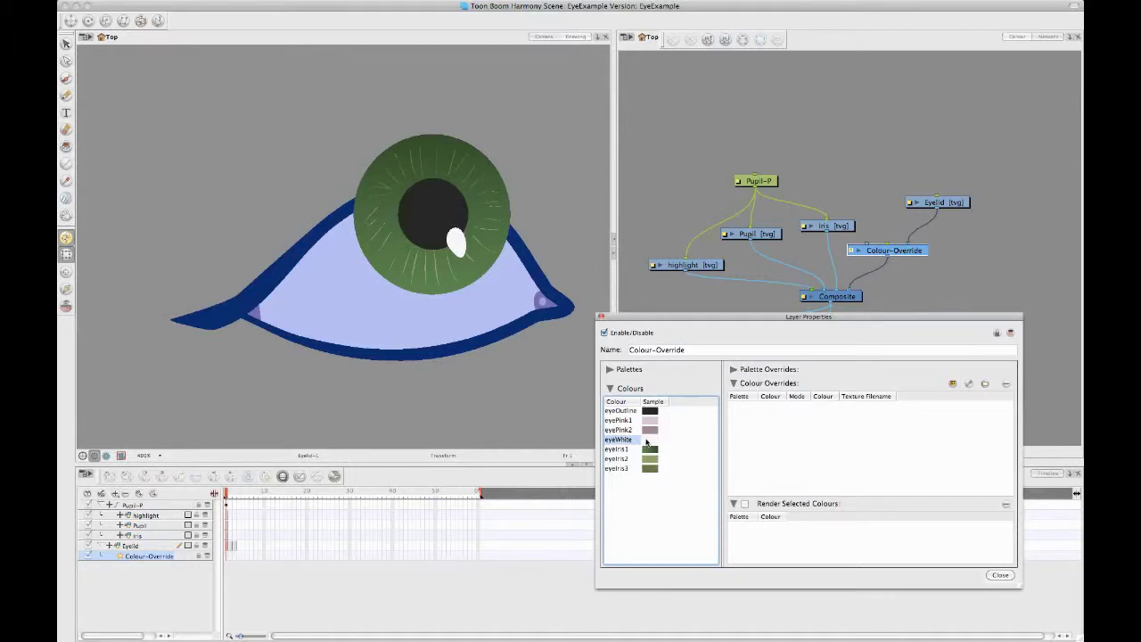
left_click_drag(647, 442, 775, 550)
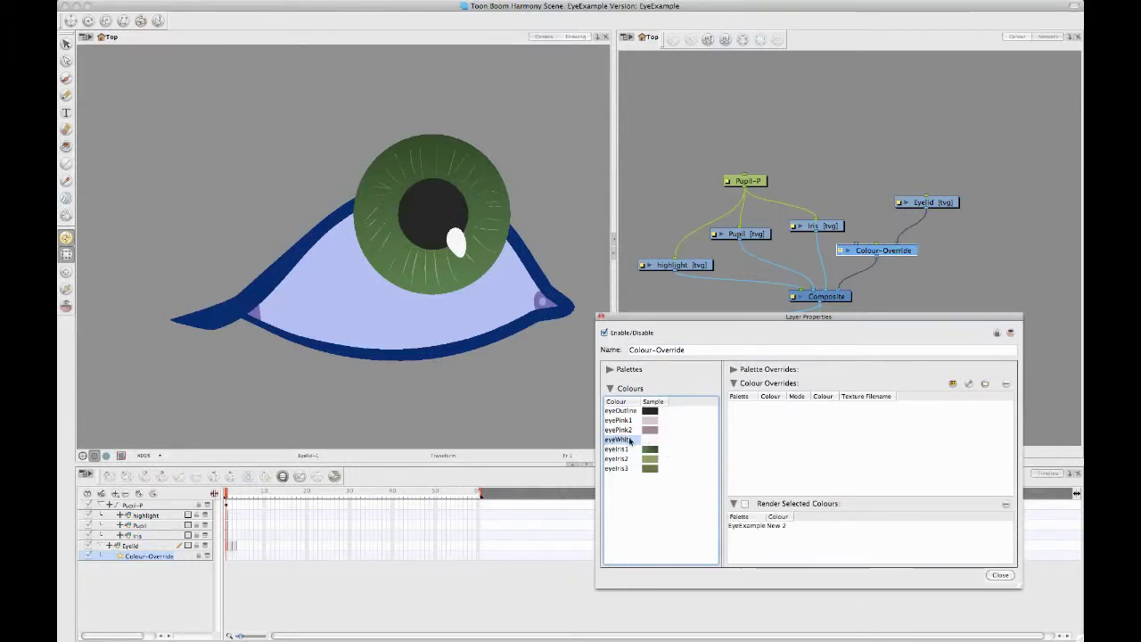
left_click(744, 504)
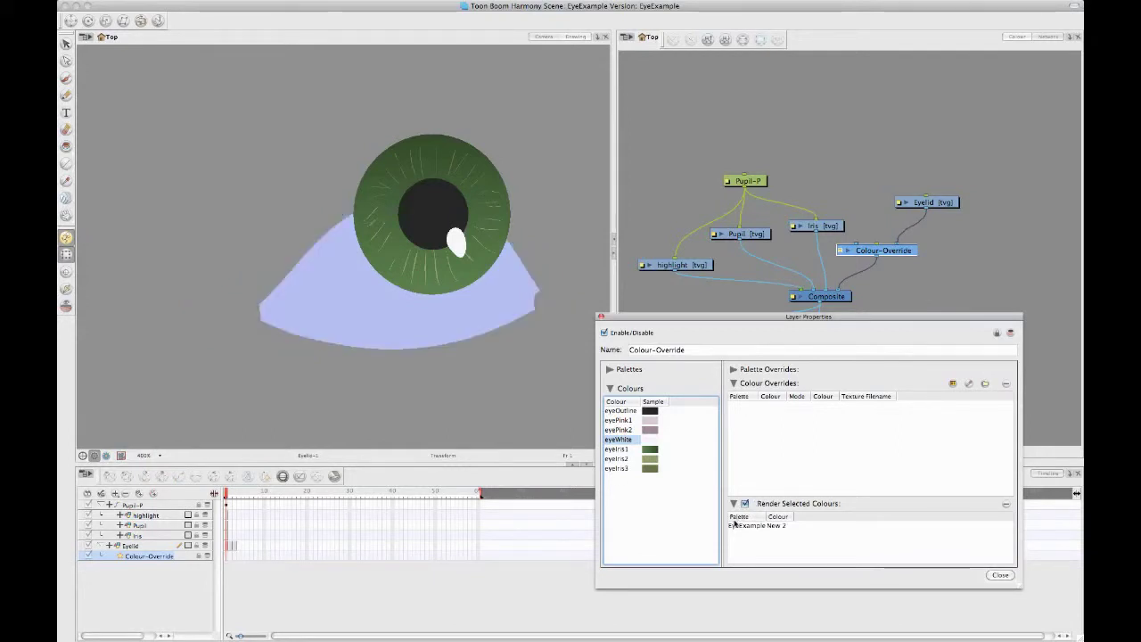
left_click(1000, 575)
left_click(537, 359)
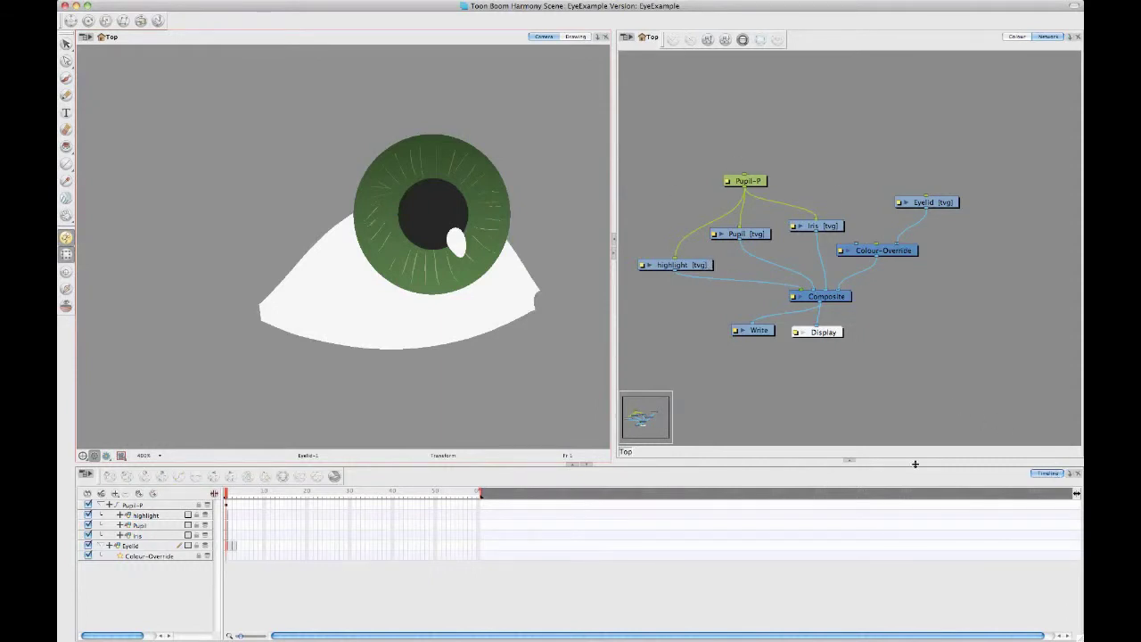
- Show the Module Library again and insert a Cutter module between the Iris and Composite nodes
left_click(852, 460)
left_click_drag(723, 236, 724, 300)
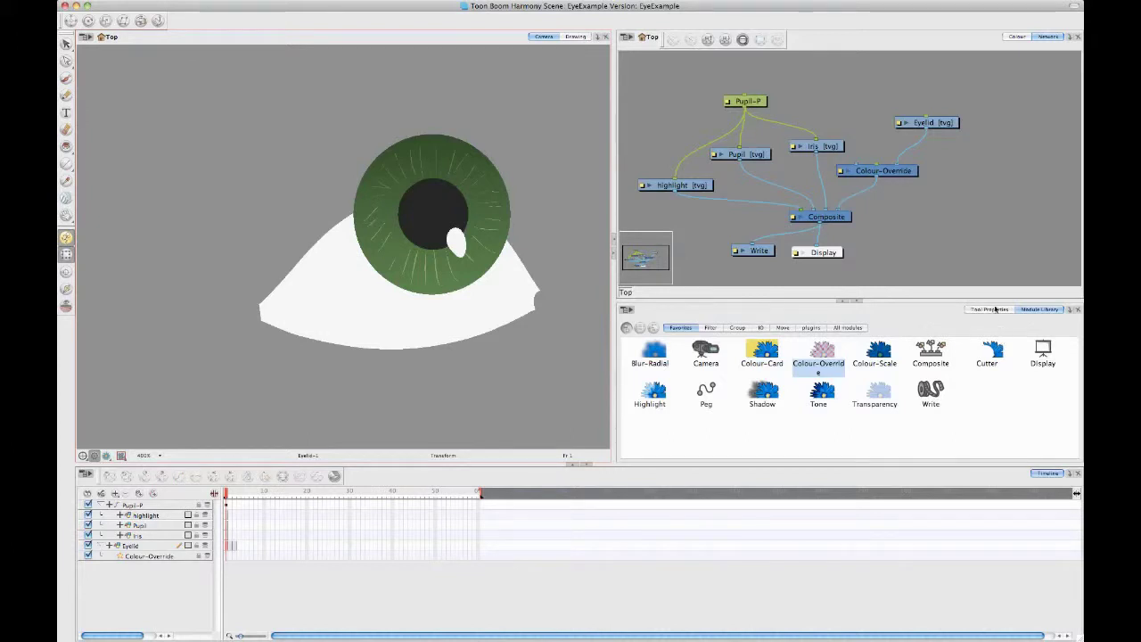
left_click_drag(993, 353, 935, 216)
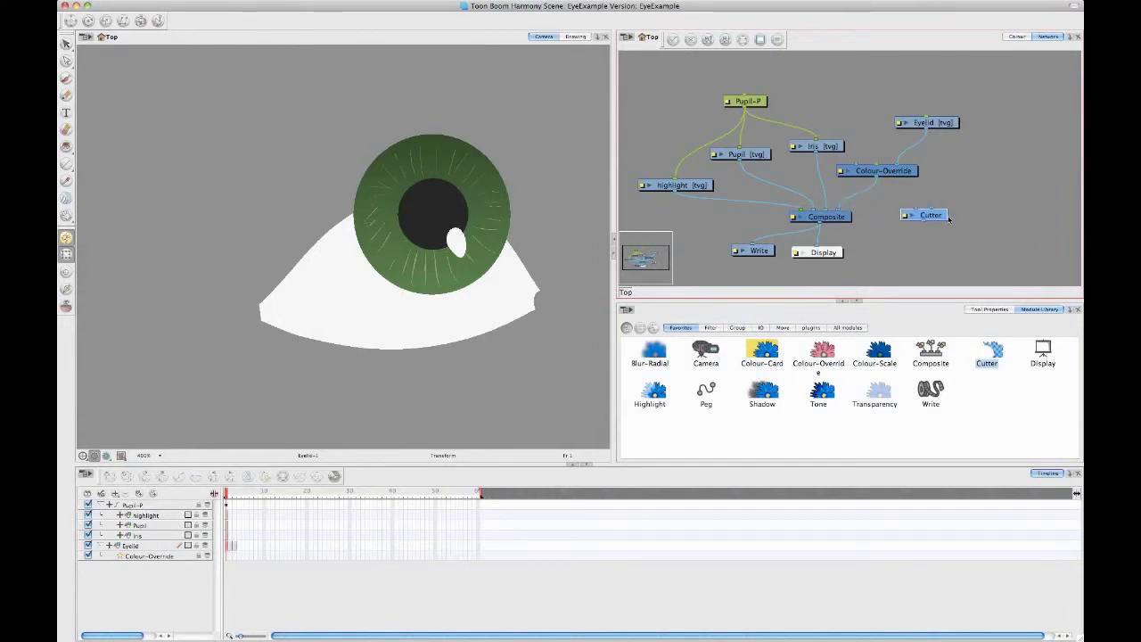
left_click(924, 216)
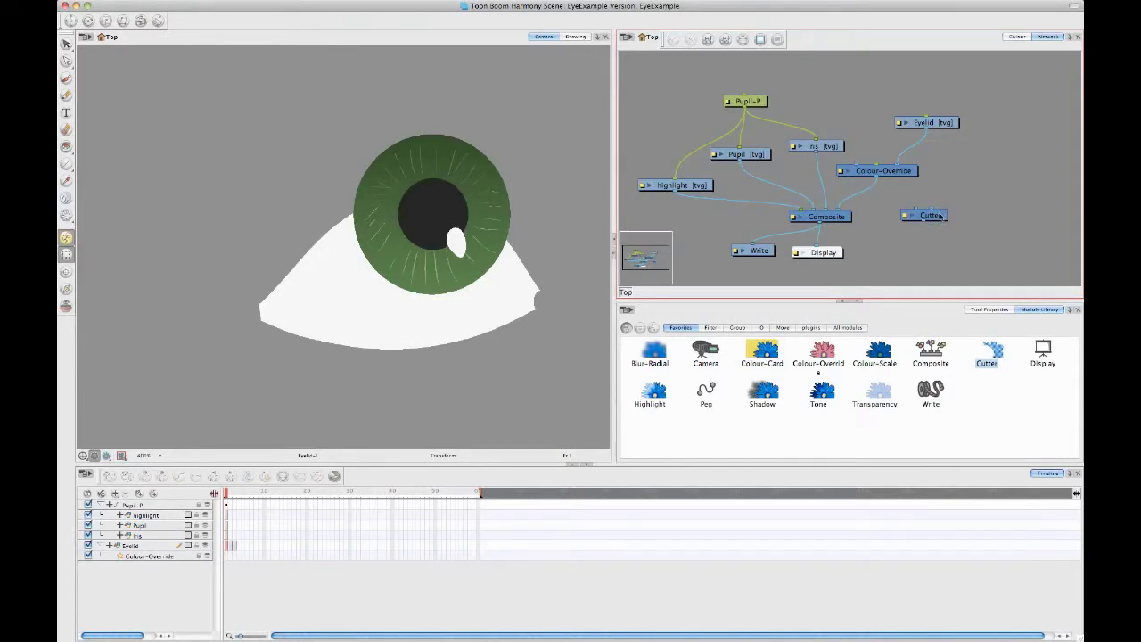
left_click_drag(937, 218, 836, 192)
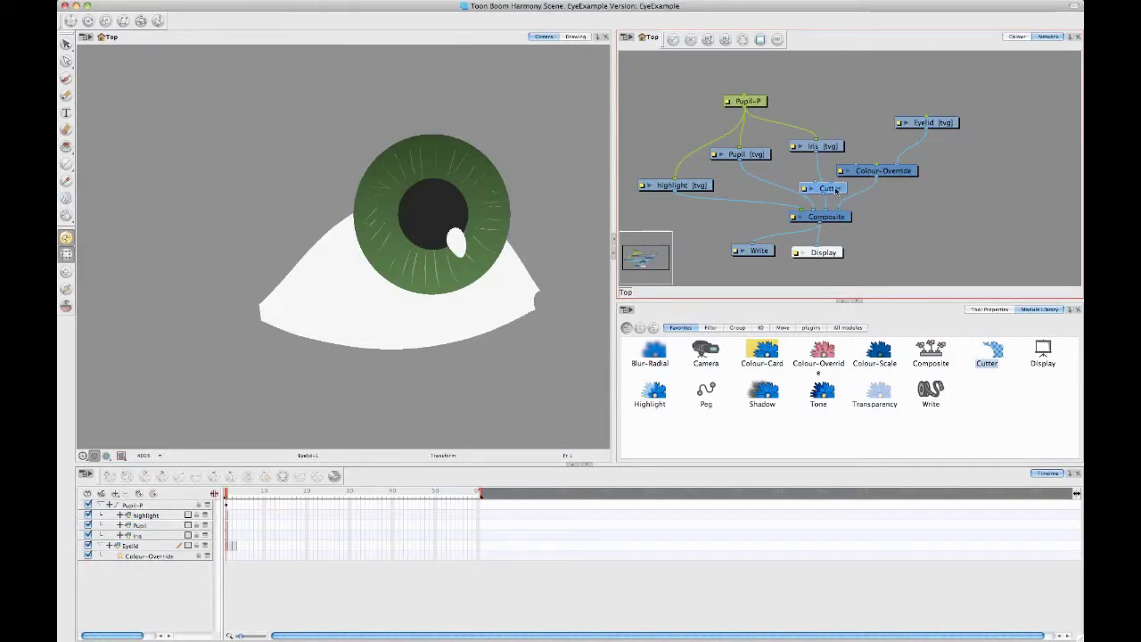
left_click(834, 190)
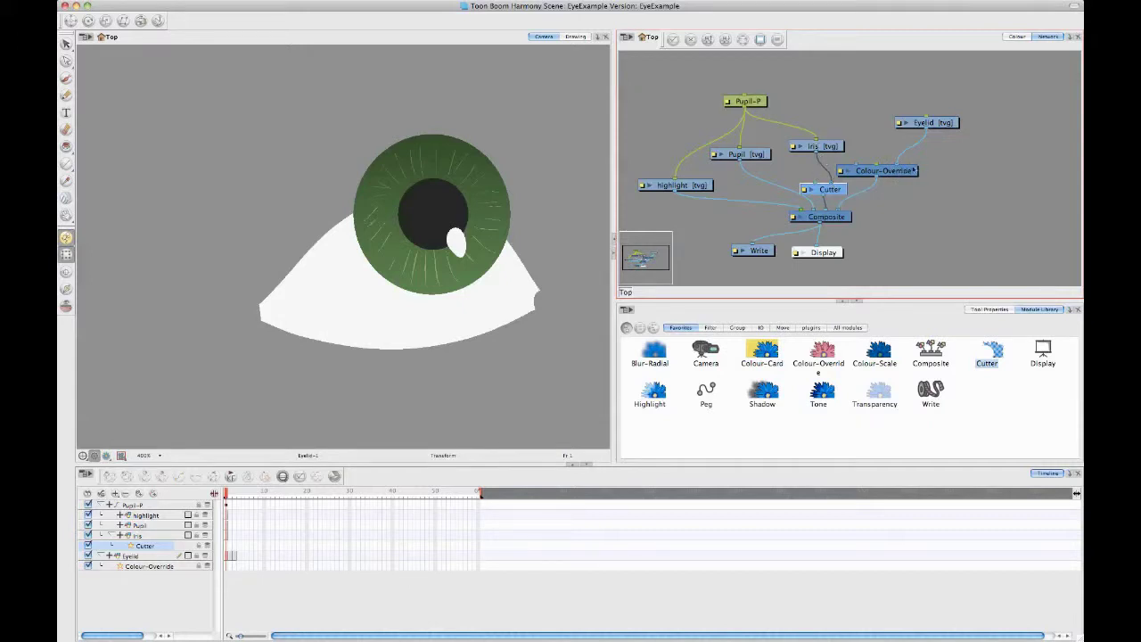
- Connect the Colour-Override output to the Cutter's matte input, invert the Cutter, and check the iris in the Camera view
left_click_drag(897, 172, 816, 182)
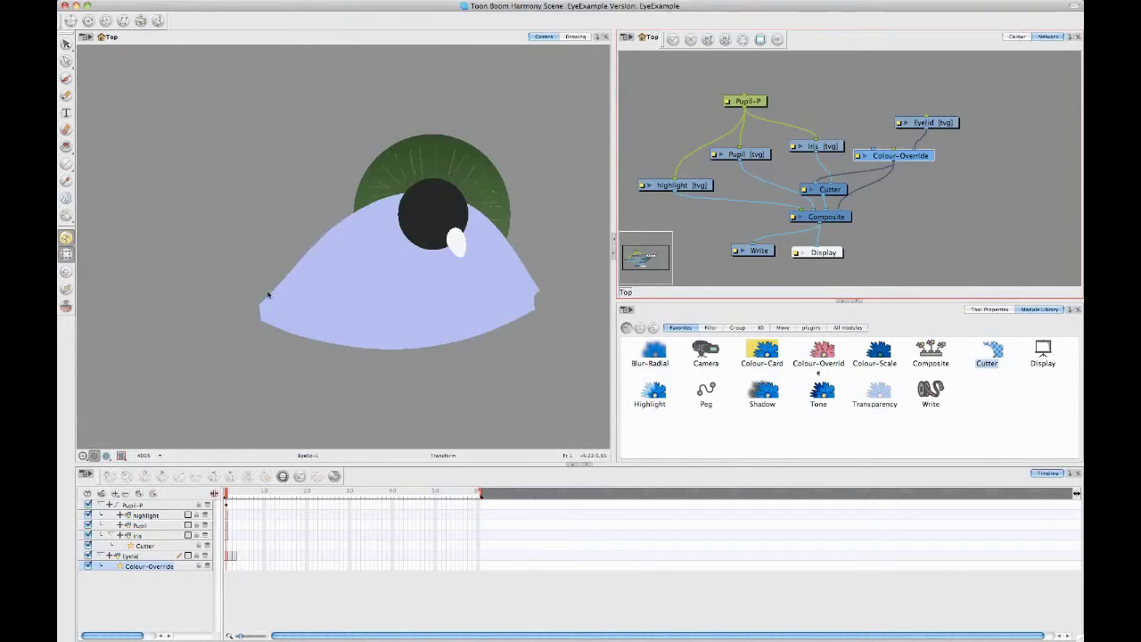
left_click(804, 192)
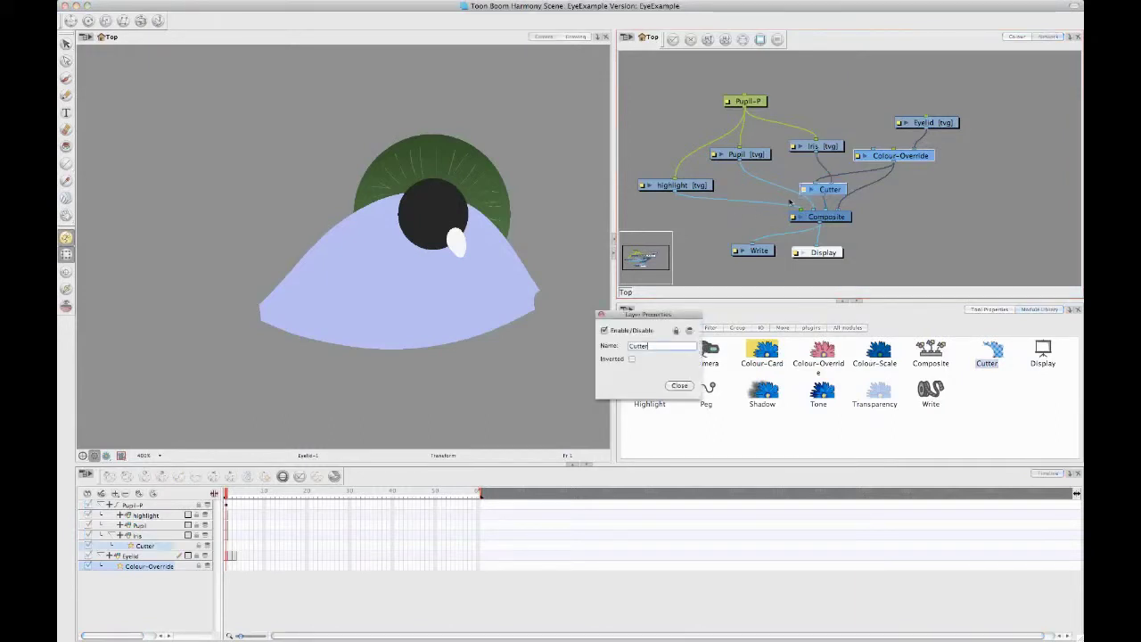
left_click(629, 360)
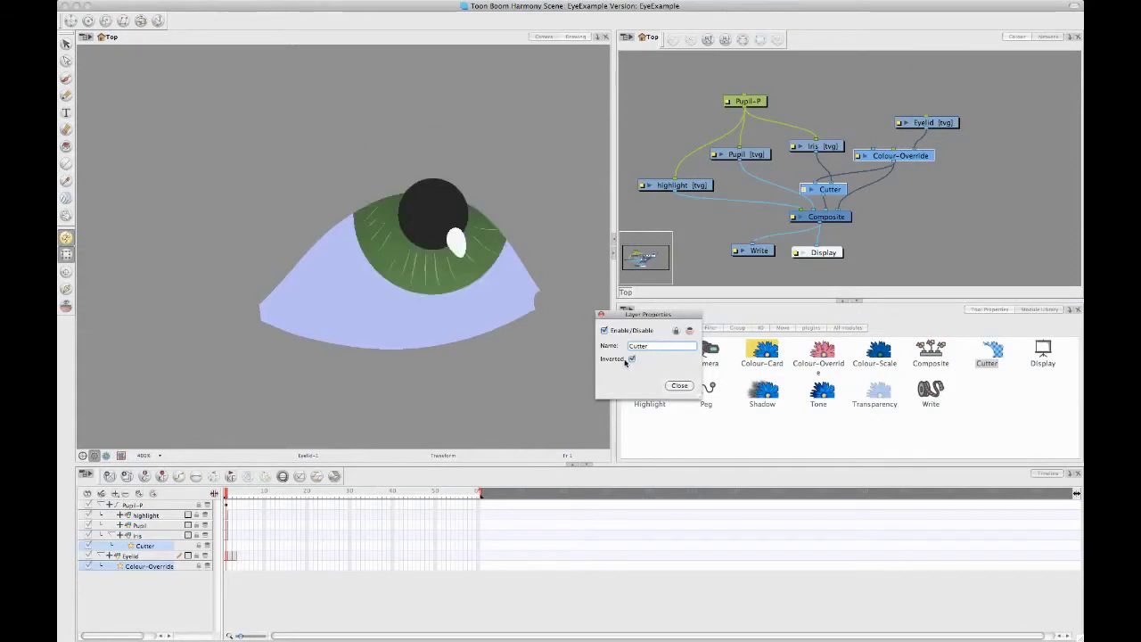
left_click(691, 385)
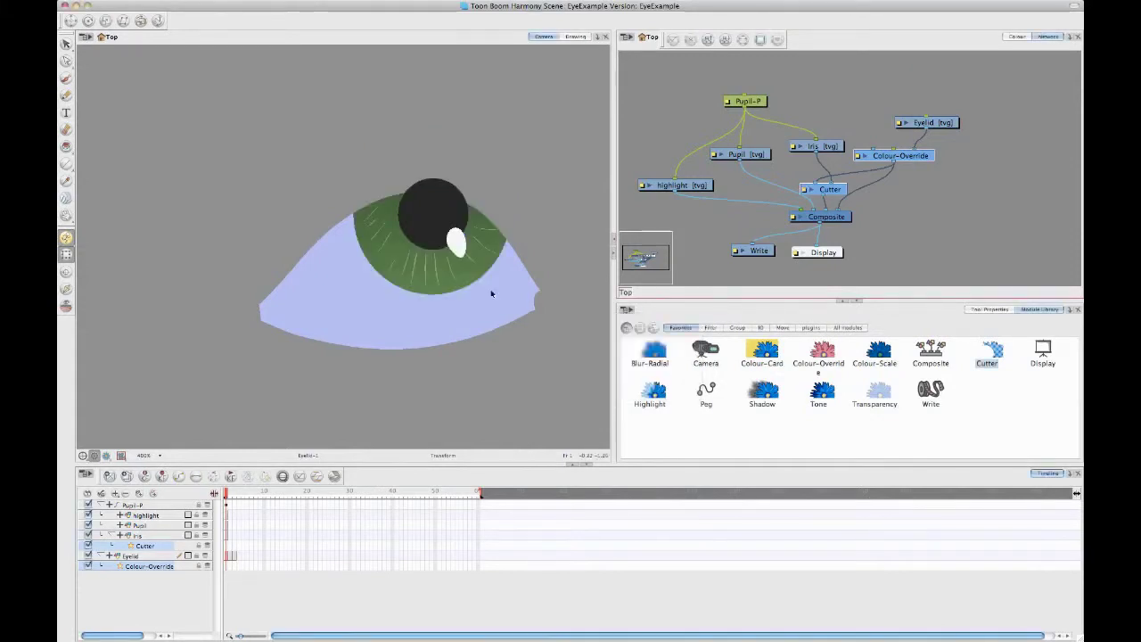
left_click(402, 263)
left_click_drag(331, 294, 403, 253)
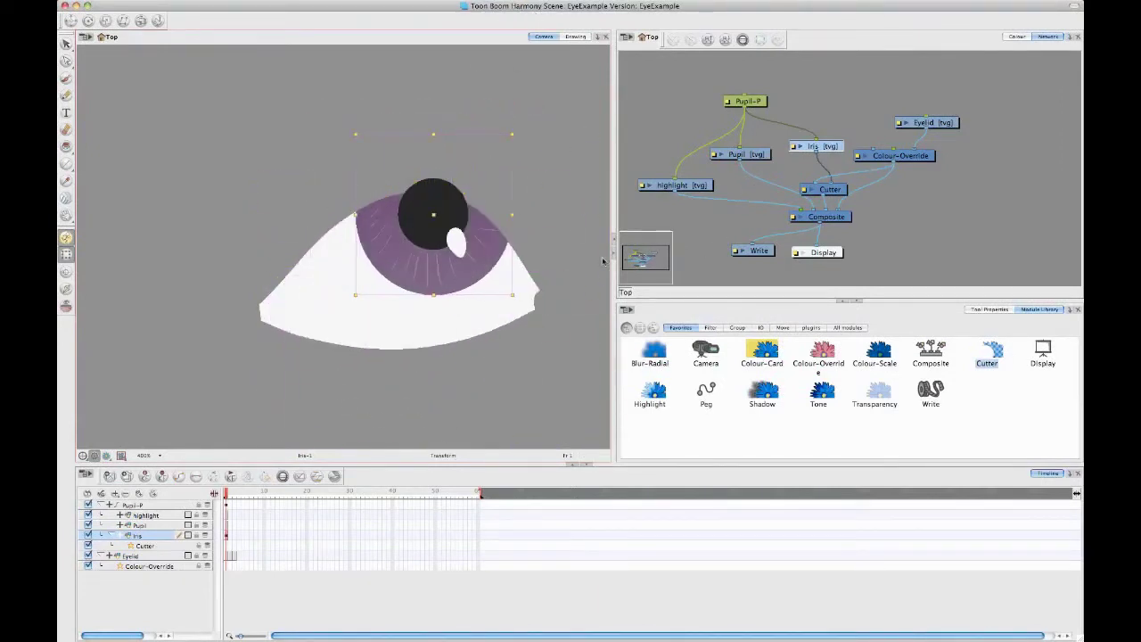
- Move the Pupil-P, Pupil, Iris and highlight nodes up and reposition the Cutter to make room between them
left_click_drag(833, 193, 839, 194)
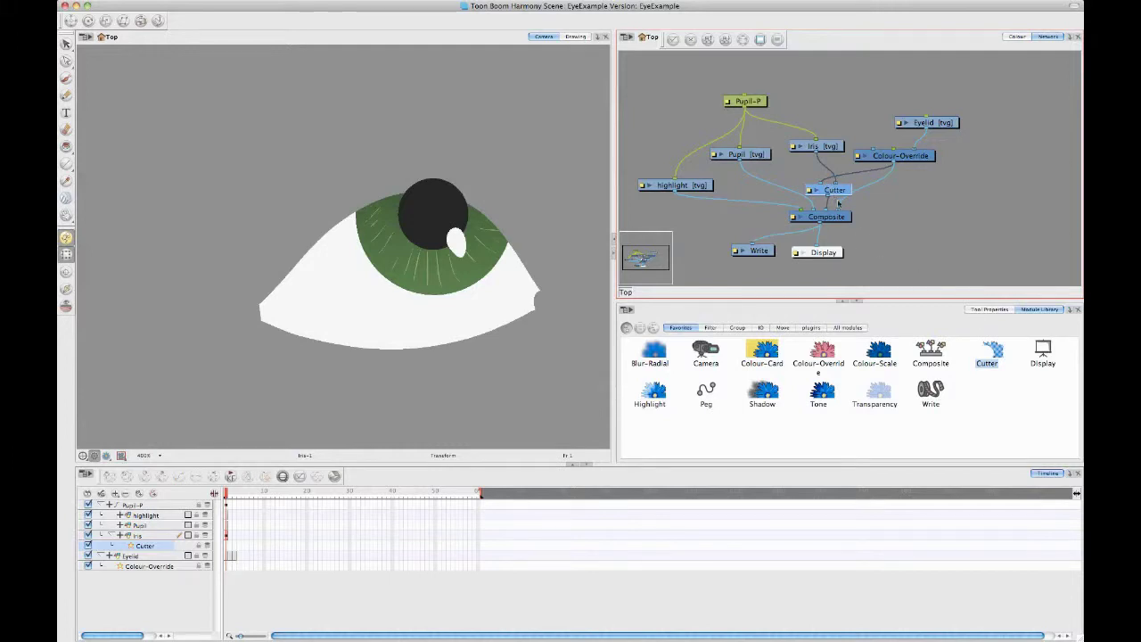
left_click_drag(665, 74, 812, 176)
left_click_drag(829, 136, 835, 95)
left_click(894, 106)
left_click_drag(838, 148, 830, 177)
left_click(813, 113)
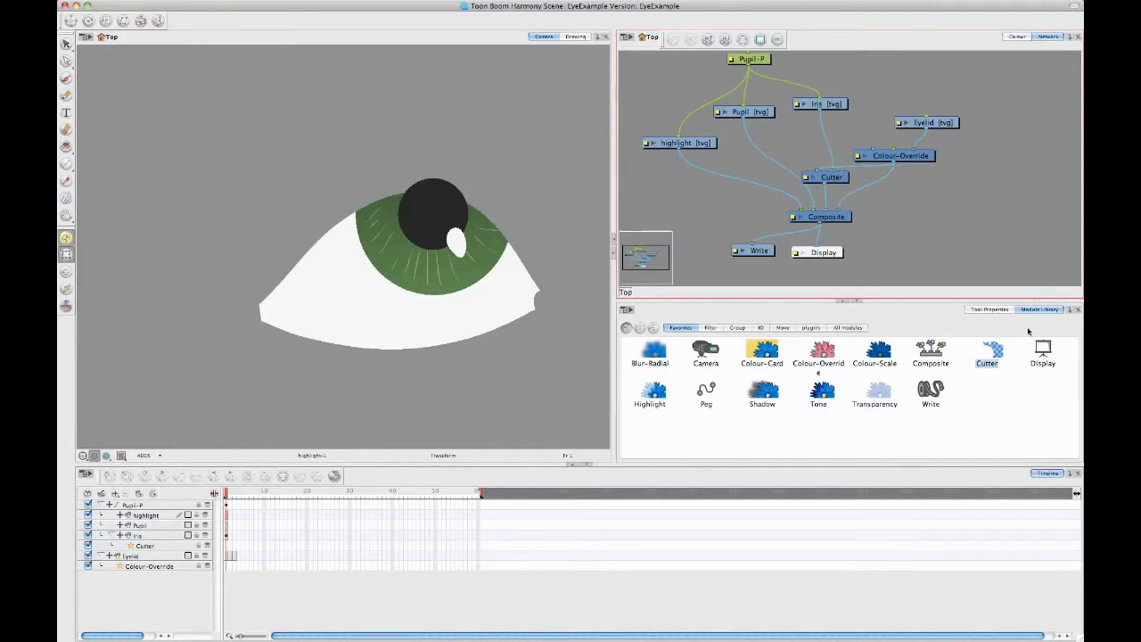
- Add a second Composite module above the Cutter and reconnect the highlight, Pupil and Iris nodes from the original Composite to it
left_click_drag(935, 353, 805, 167)
left_click_drag(814, 212, 805, 129)
left_click_drag(811, 223, 800, 209)
left_click_drag(753, 175, 774, 149)
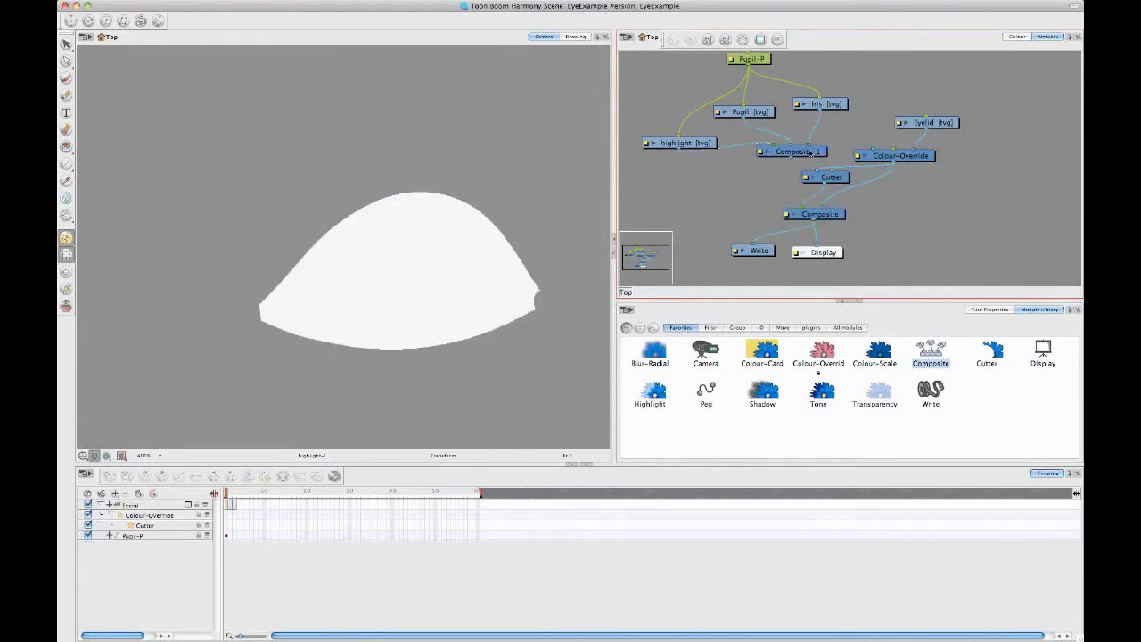
left_click_drag(681, 143, 664, 114)
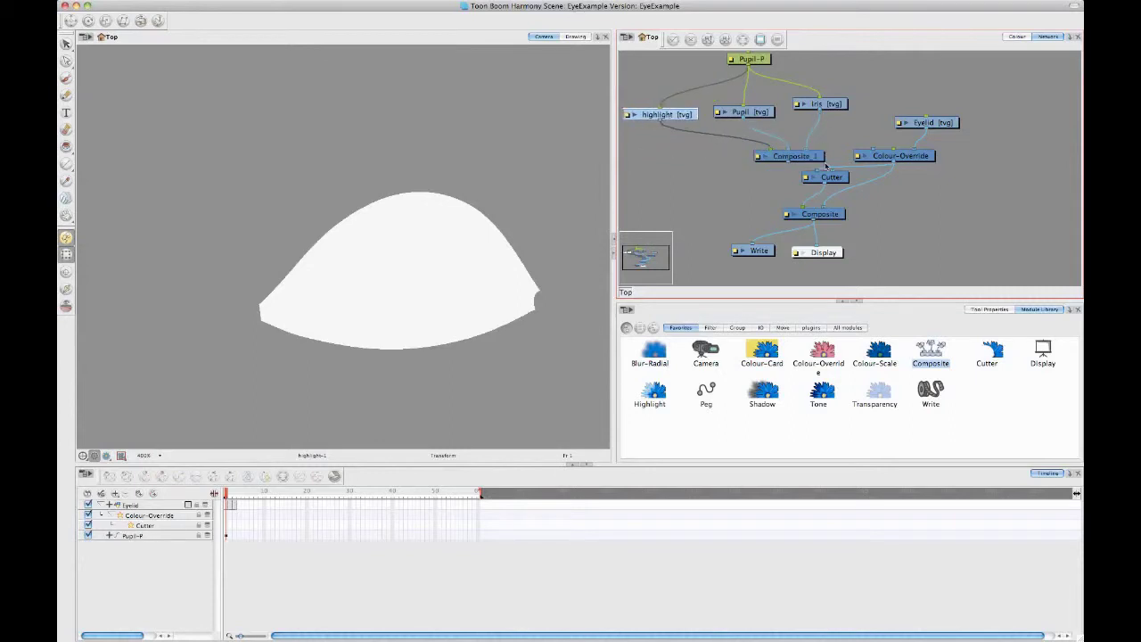
- Set the new Composite_1 module to Pass Through in its layer properties
left_click(757, 158)
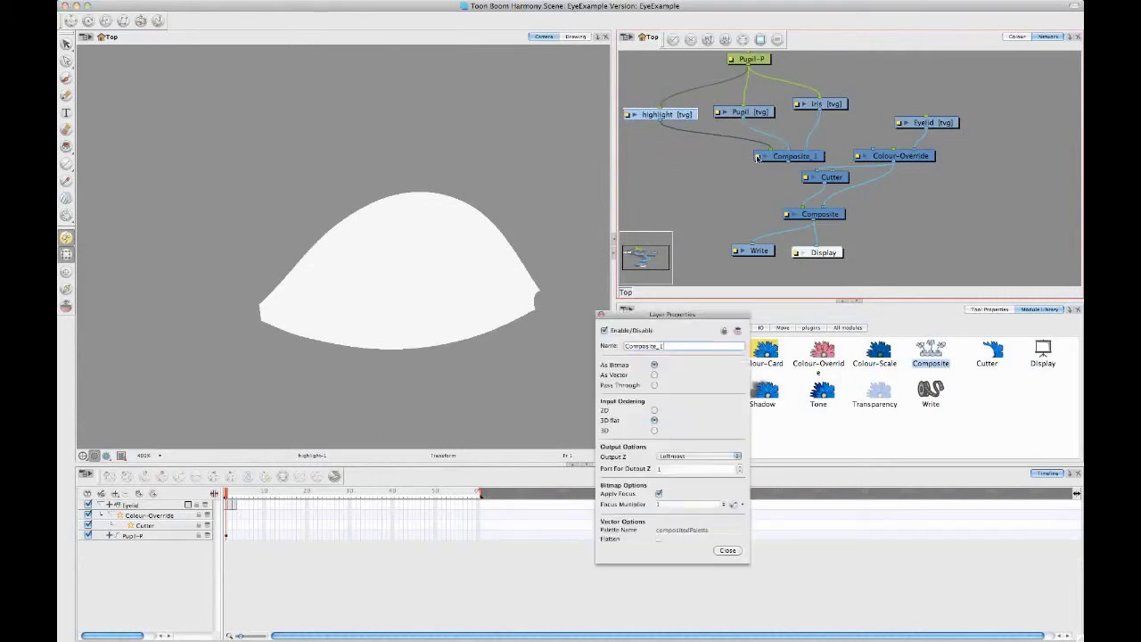
left_click_drag(694, 319, 751, 290)
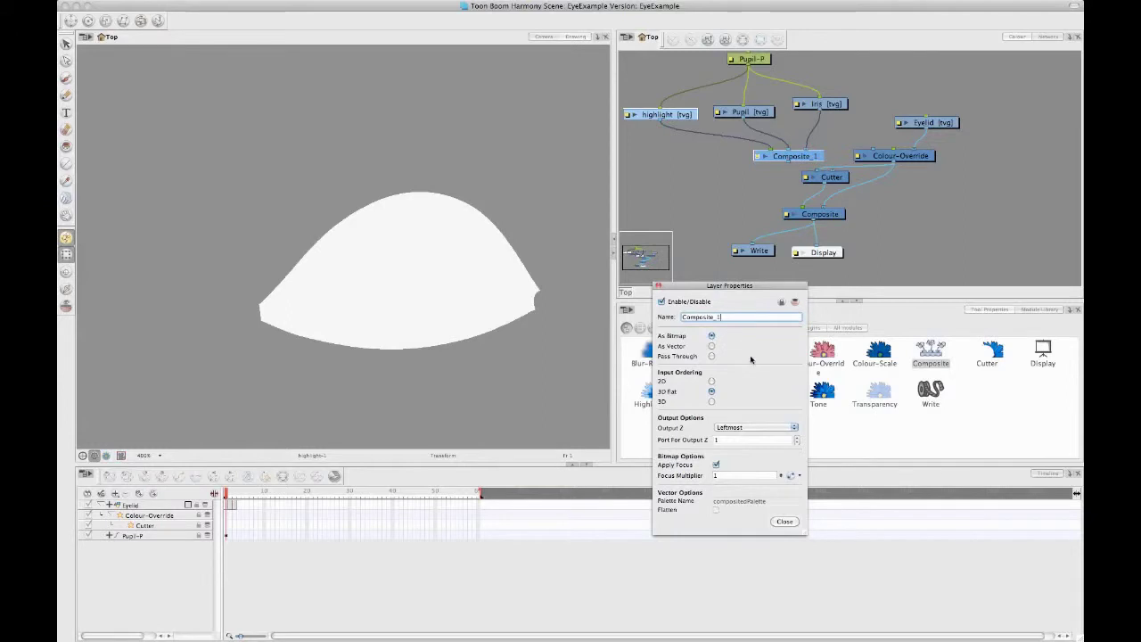
left_click(711, 357)
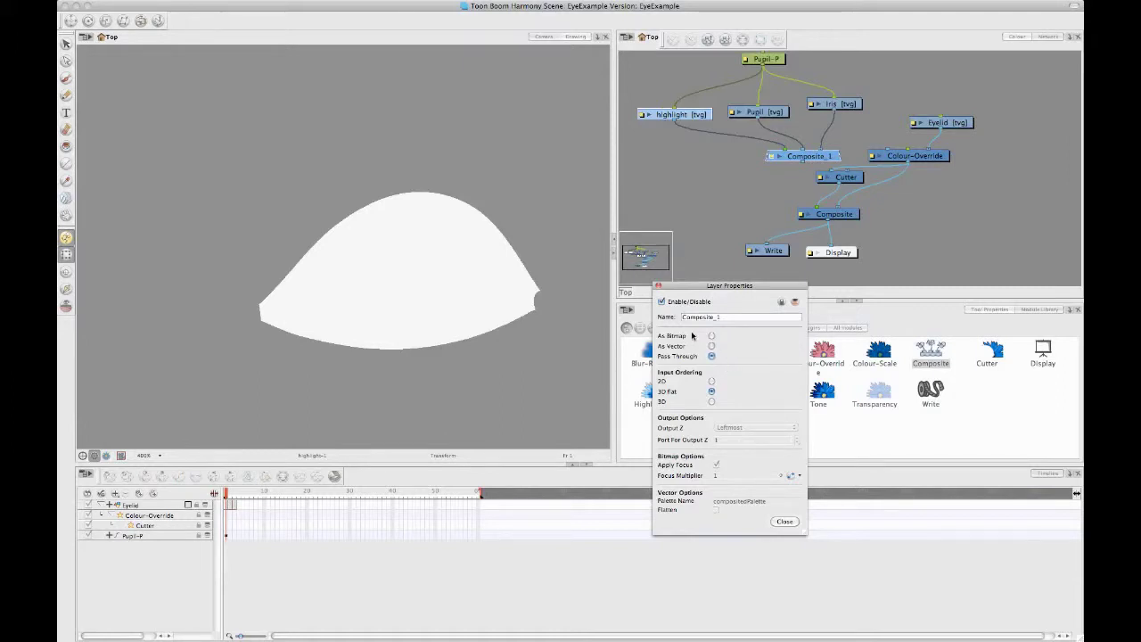
left_click(788, 521)
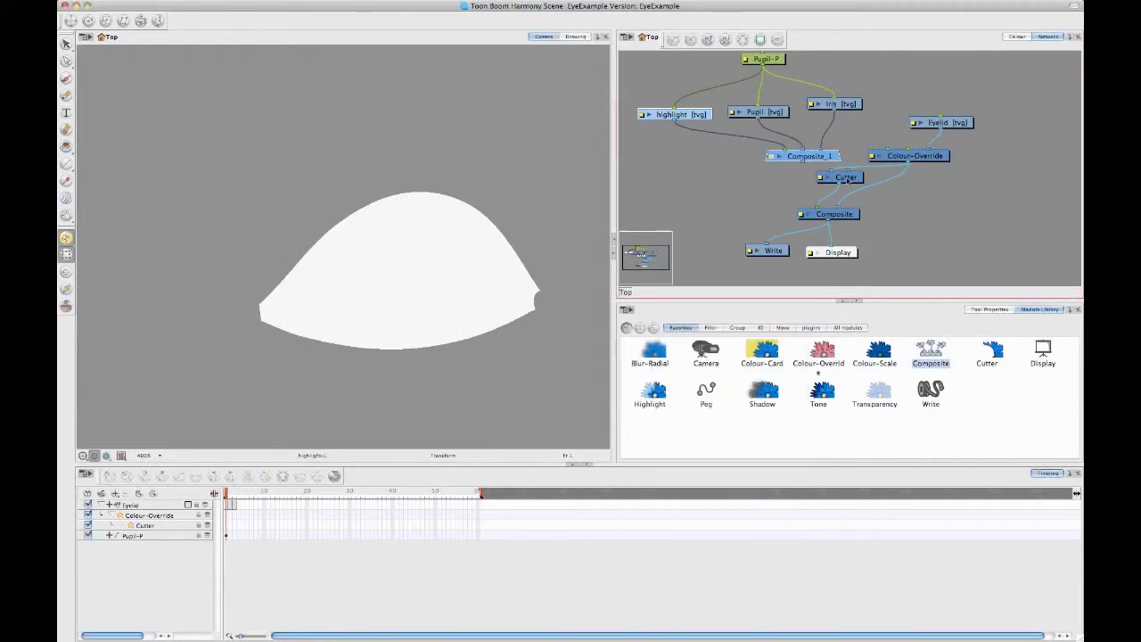
- Feed Composite_1 into the Cutter, and move the Pupil-P peg down and toward the inner eye corner to test the mask
mouse_move(847, 178)
left_mouse_down()
mouse_move(816, 187)
mouse_move(807, 168)
mouse_move(836, 185)
left_mouse_up()
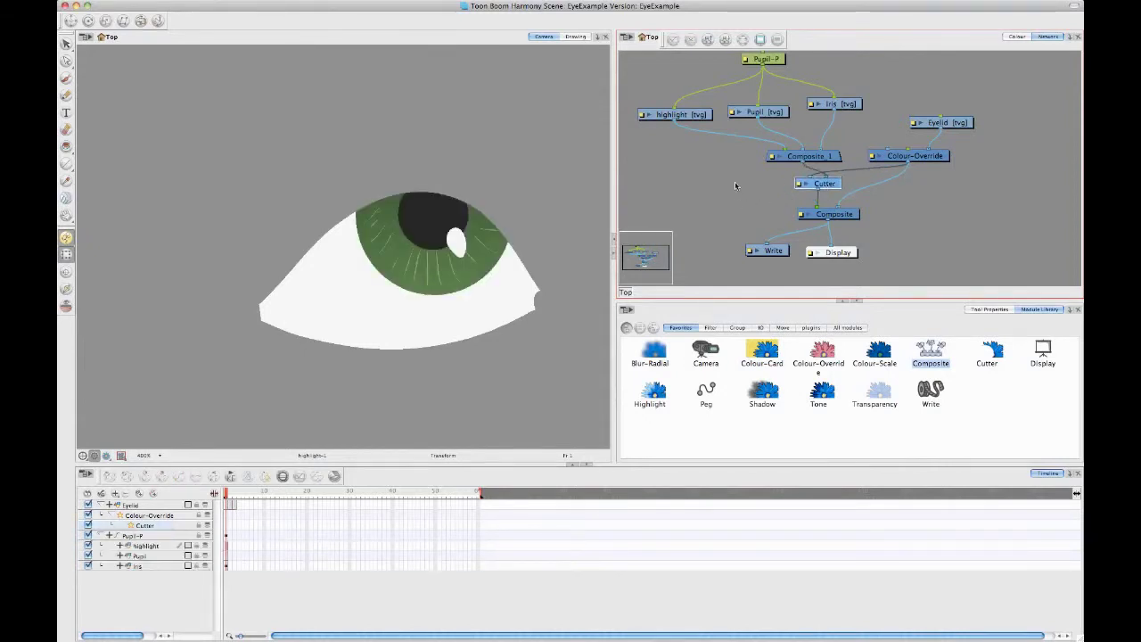
left_click(771, 61)
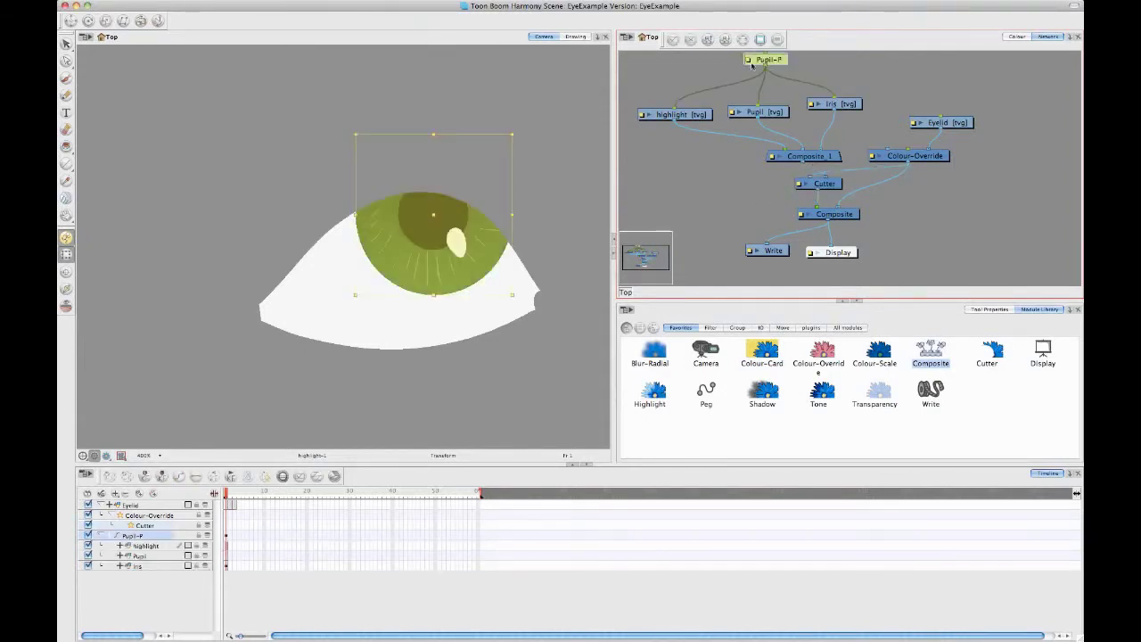
left_click_drag(350, 246, 454, 235)
scroll(733, 221, "up", 2)
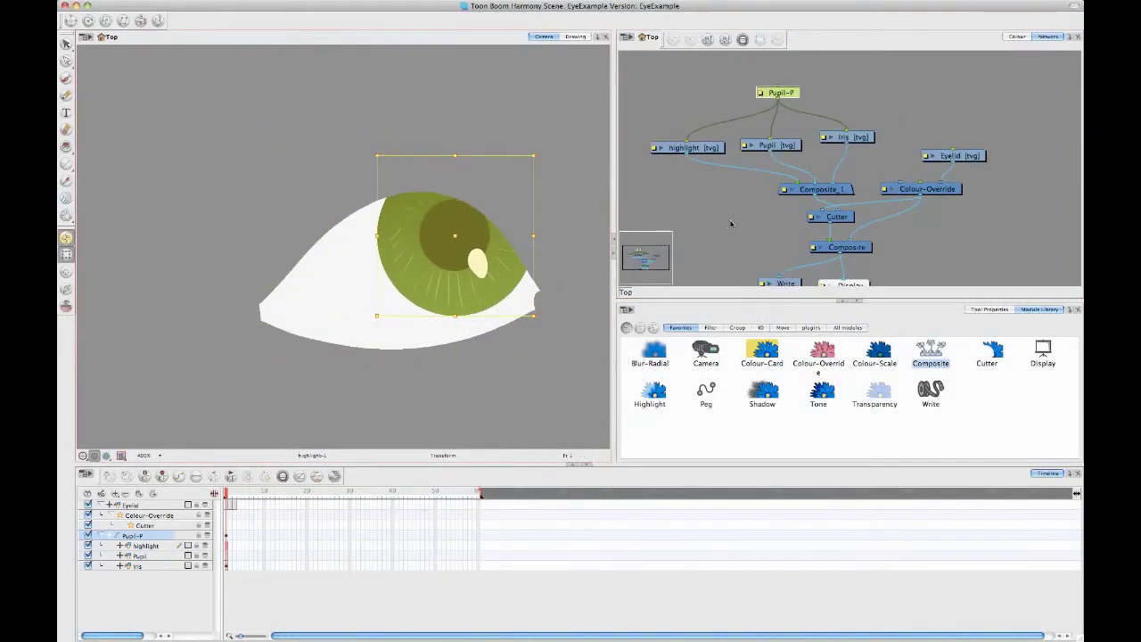
left_click(492, 367)
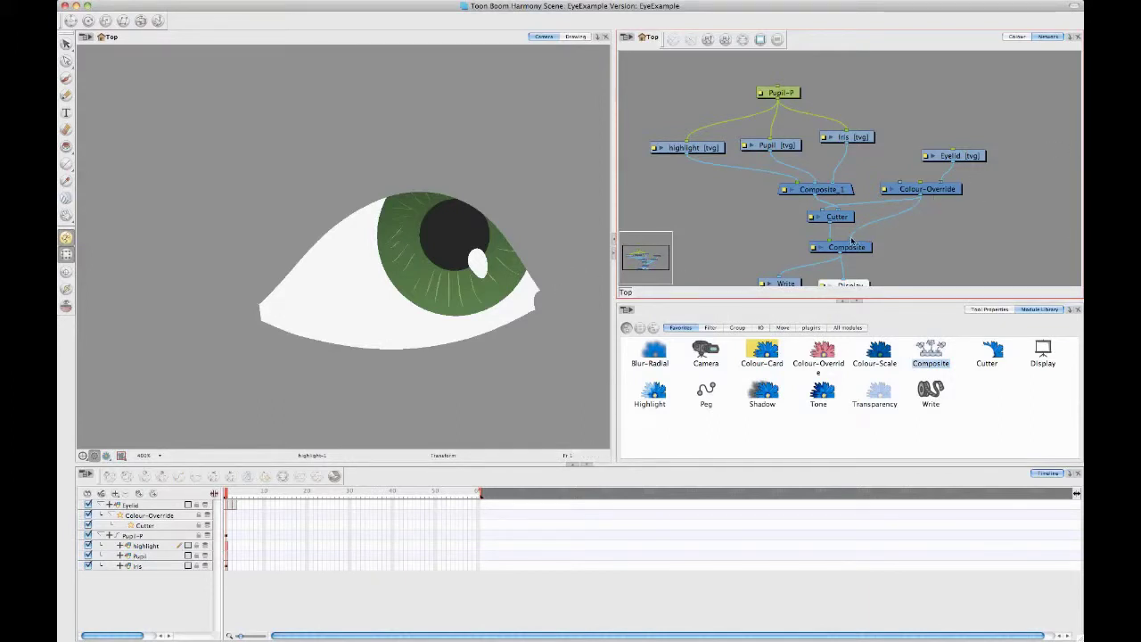
- Disconnect Colour-Override from the lower Composite and connect the Eyelid drawing directly to it instead
left_click_drag(851, 241, 898, 235)
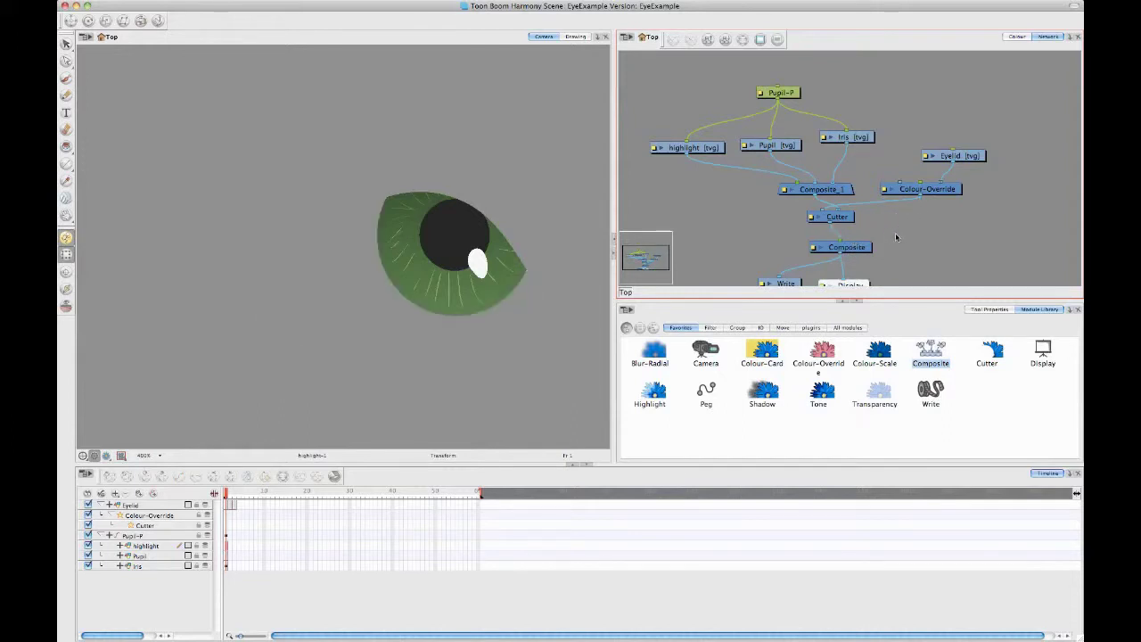
left_click_drag(946, 191, 866, 241)
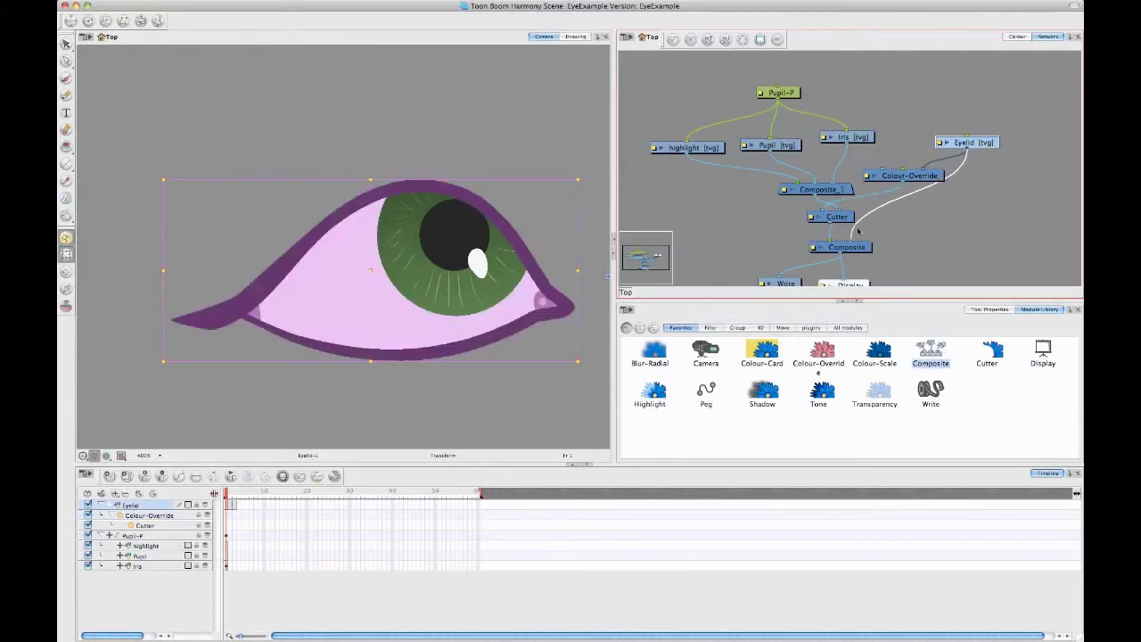
key("ctrl+z")
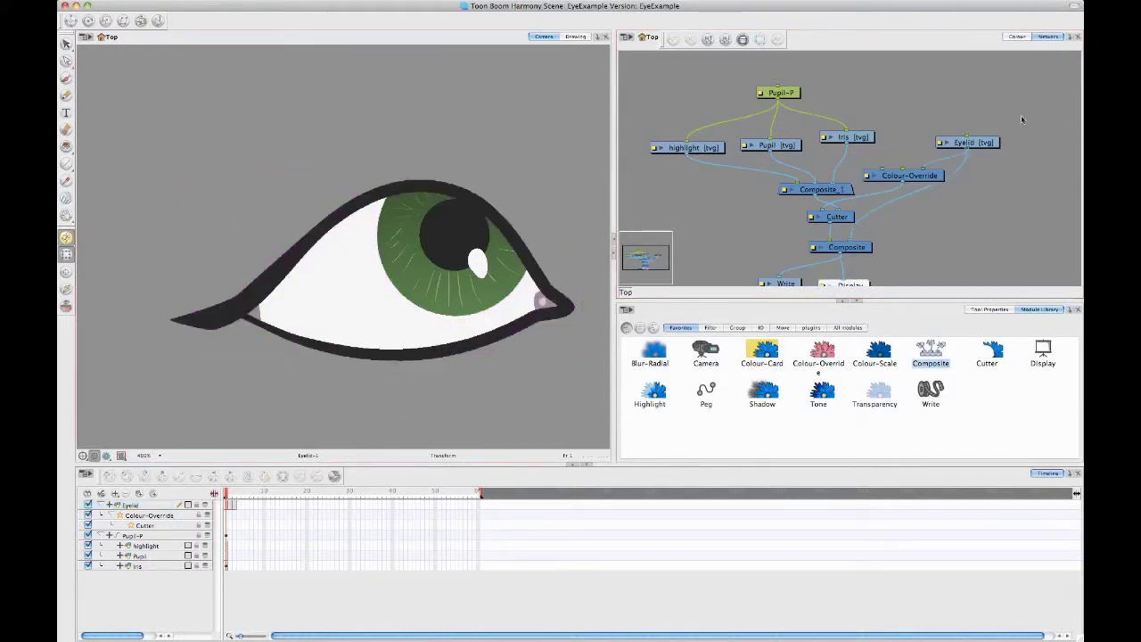
- Reposition the Eyelid, Colour-Override and Composite_1 nodes so the connections around the Cutter are clearly separated
key("ctrl+shift+z")
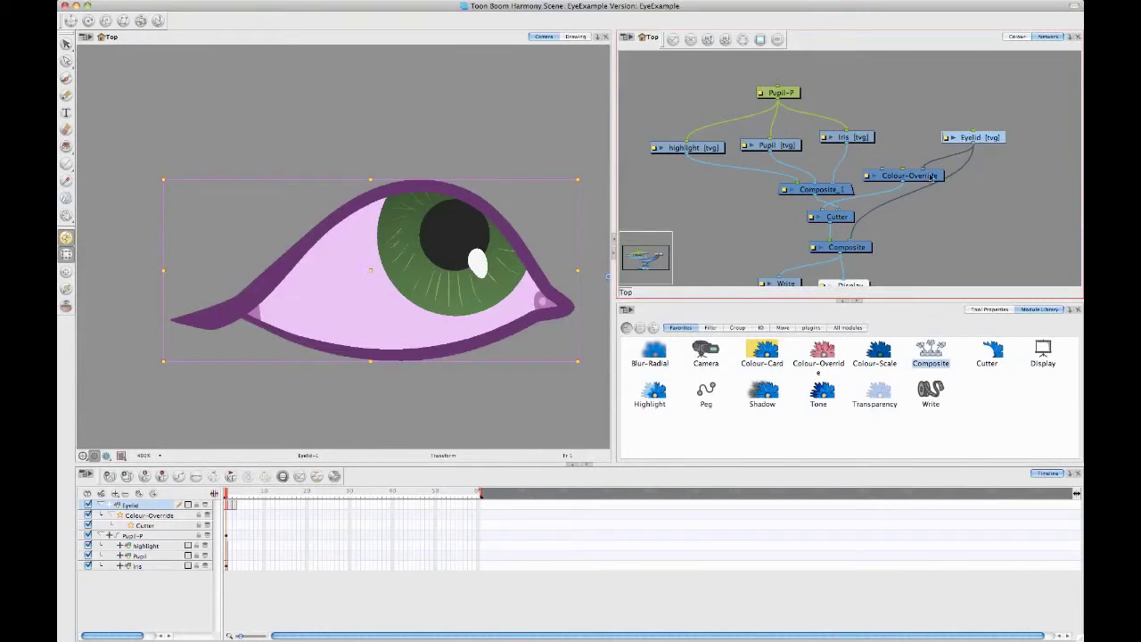
left_click_drag(933, 176, 925, 166)
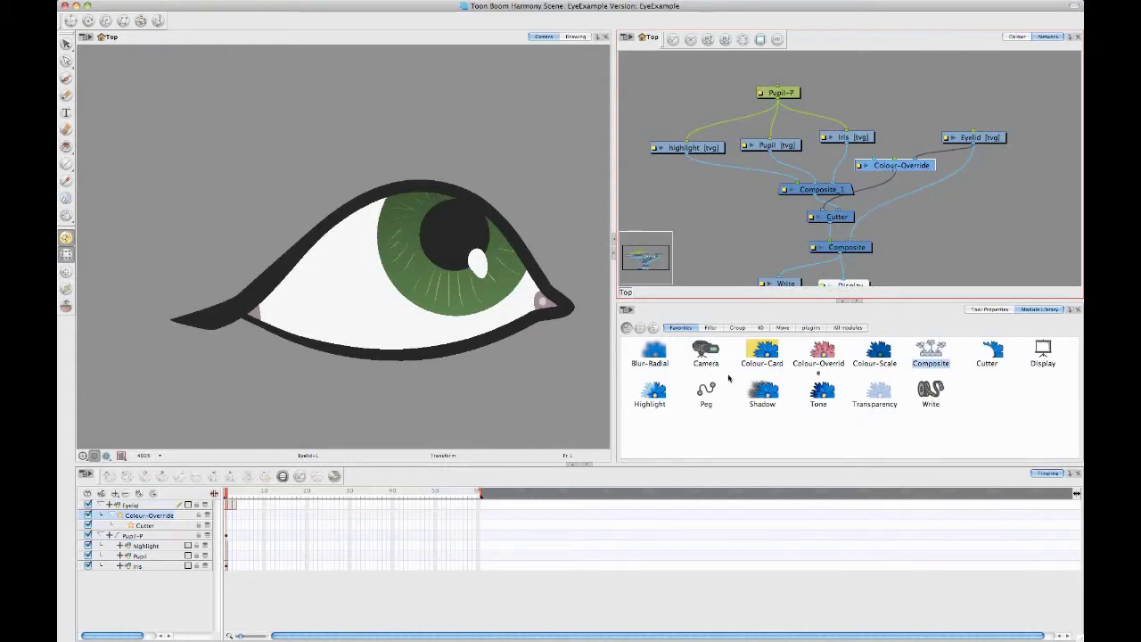
left_click_drag(836, 191, 796, 184)
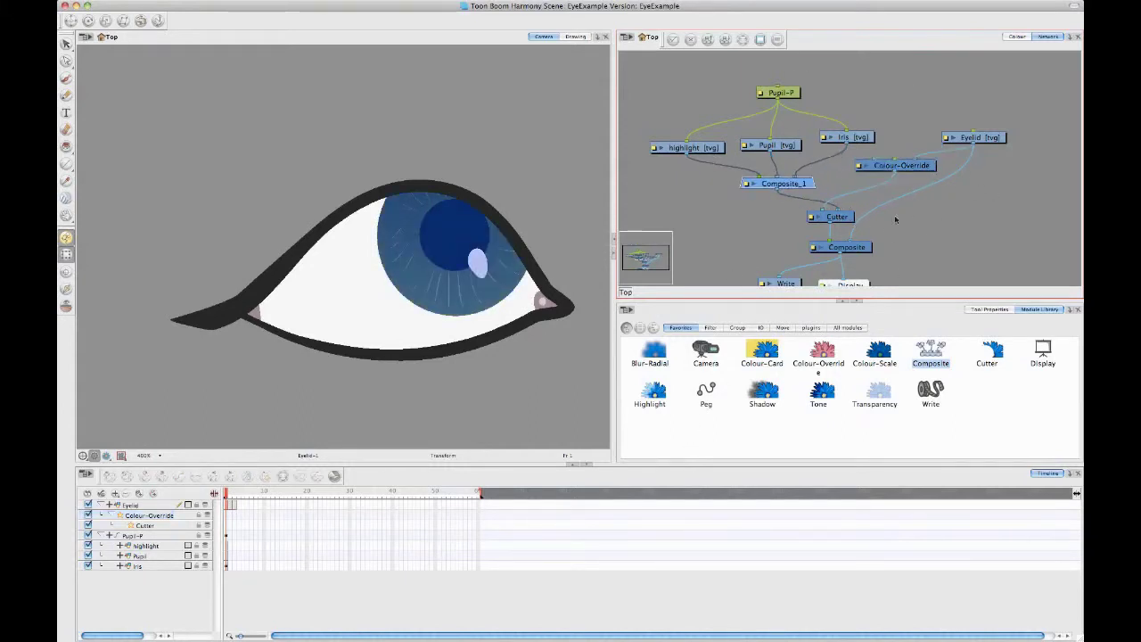
key("super+z")
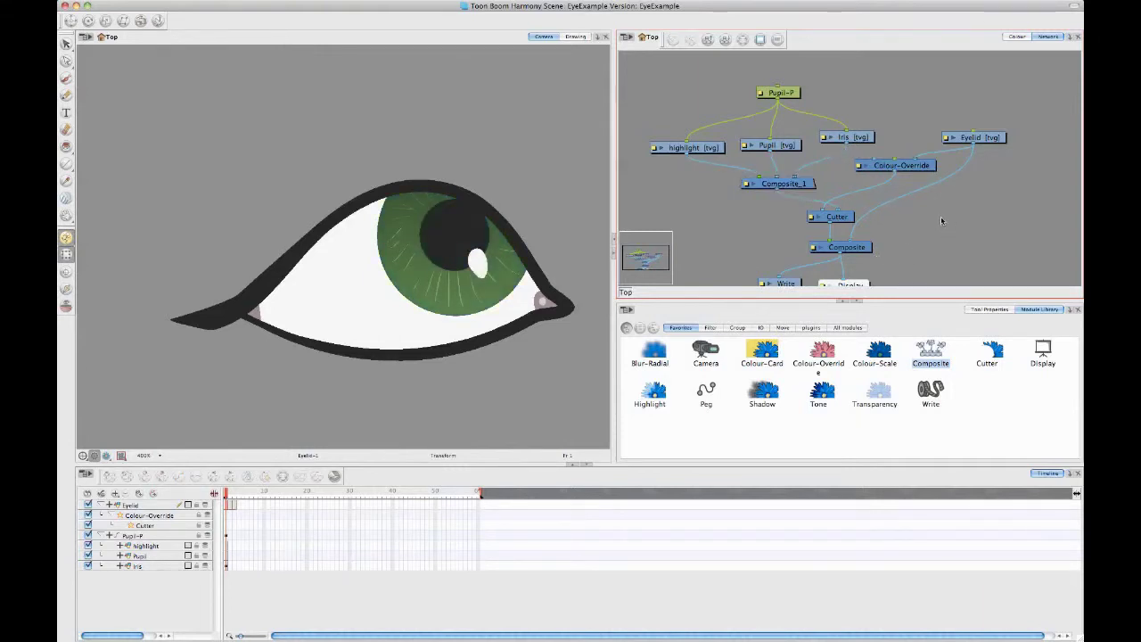
scroll(944, 205, "left", 2)
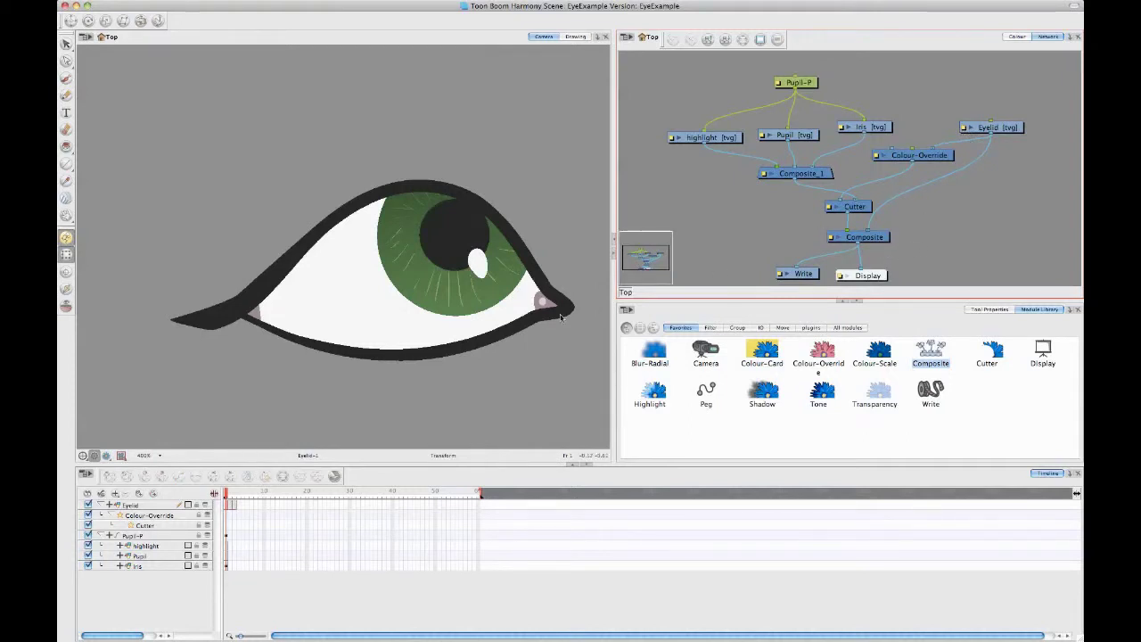
- Move the Pupil-P peg to the eye's centre and on toward the inner corner, and try narrowing it horizontally
left_click(797, 85)
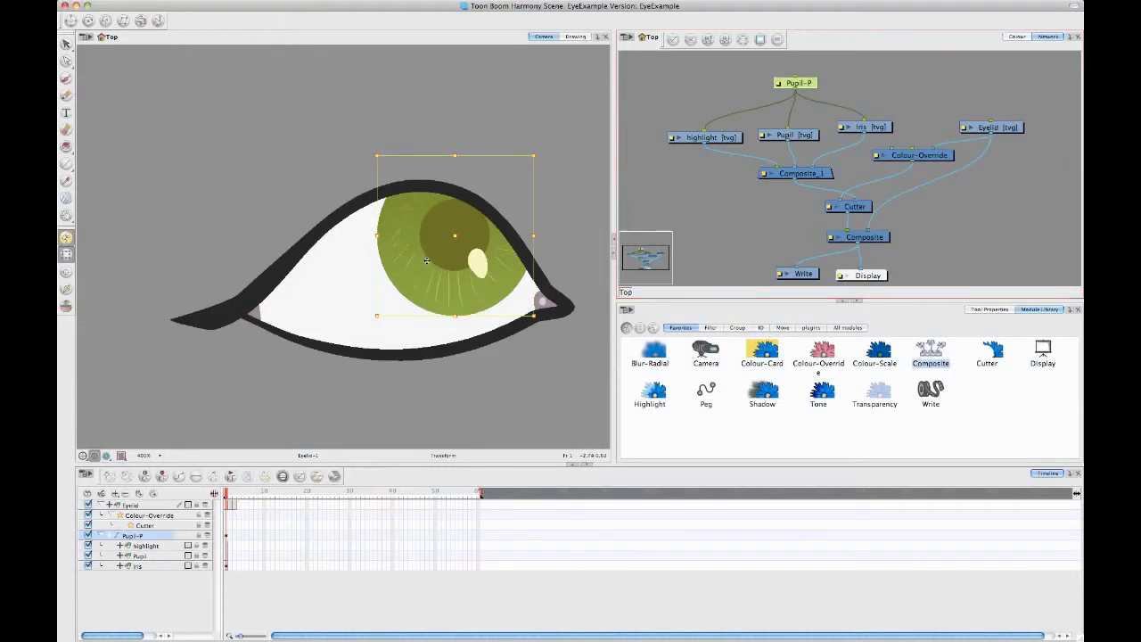
left_click_drag(458, 291, 418, 322)
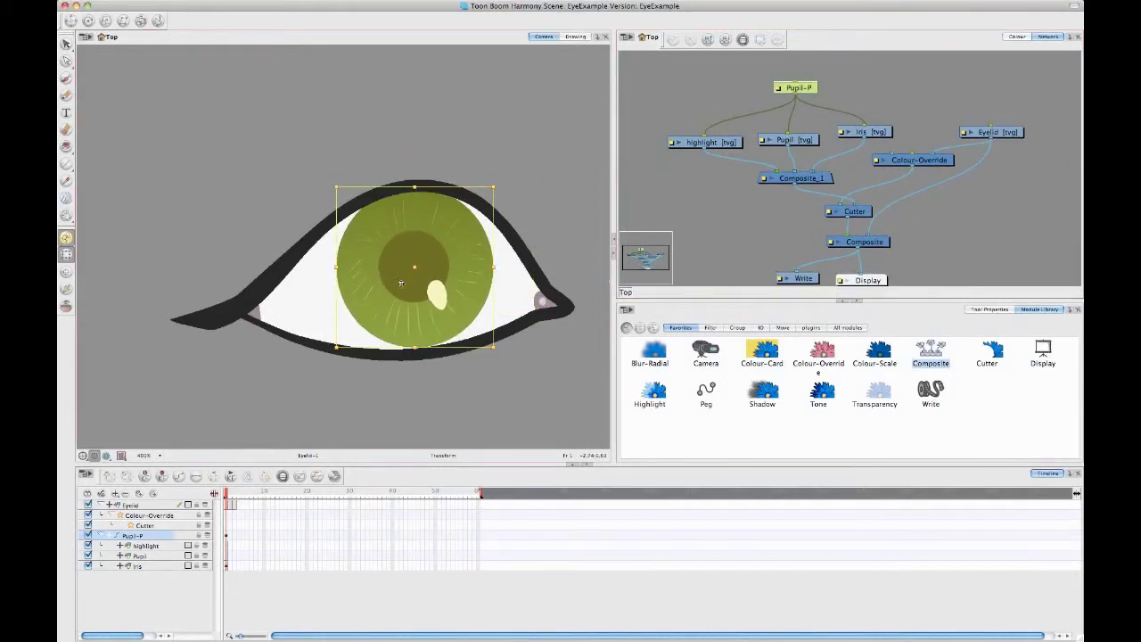
mouse_move(401, 283)
left_mouse_down()
mouse_move(403, 295)
mouse_move(393, 288)
left_mouse_up()
left_click(460, 422)
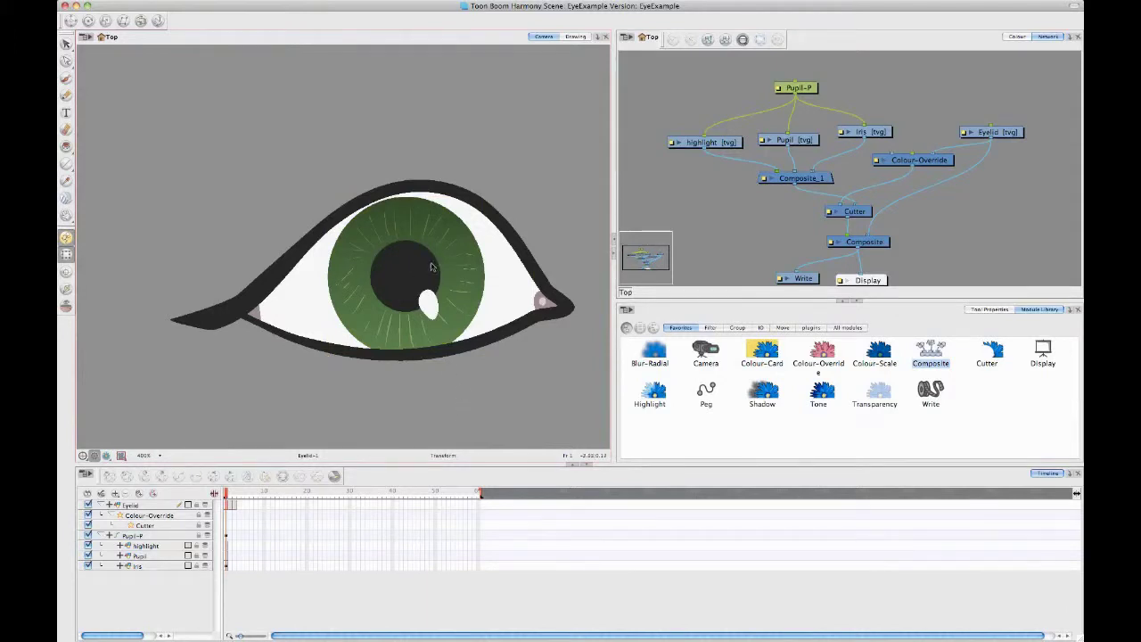
left_click(407, 278)
left_click_drag(407, 278, 407, 273)
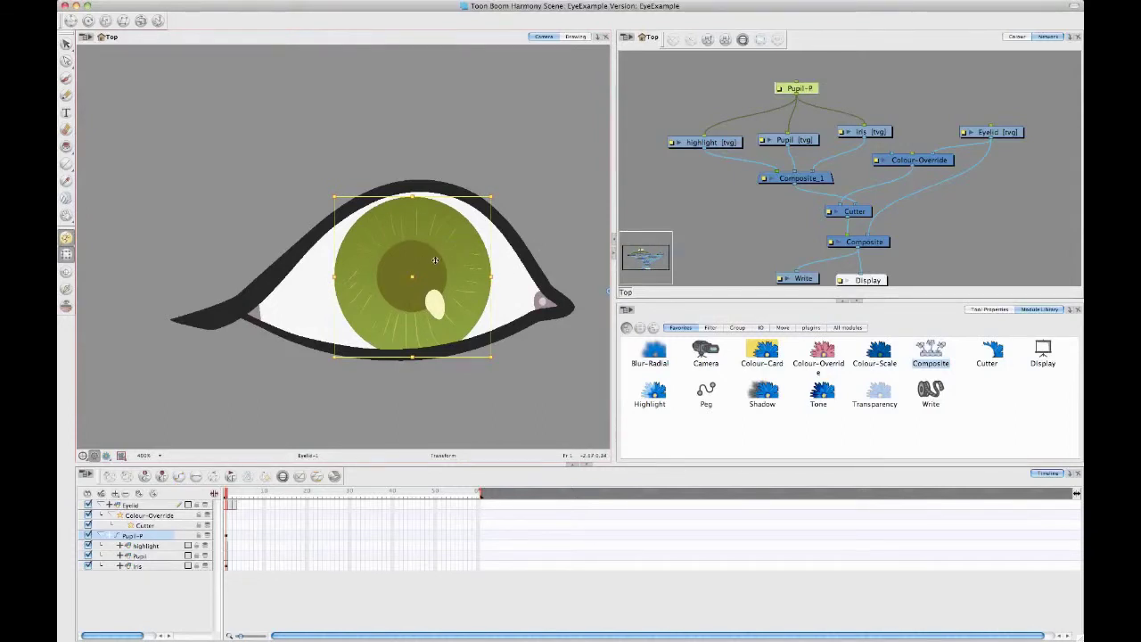
left_click_drag(416, 267, 484, 267)
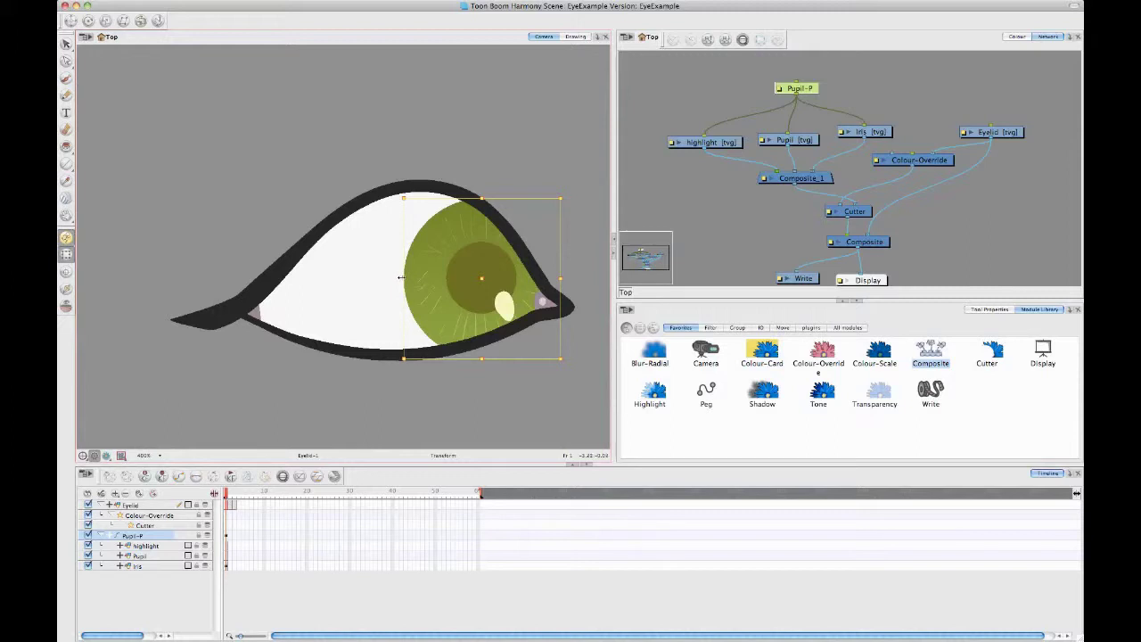
left_click_drag(401, 277, 454, 278)
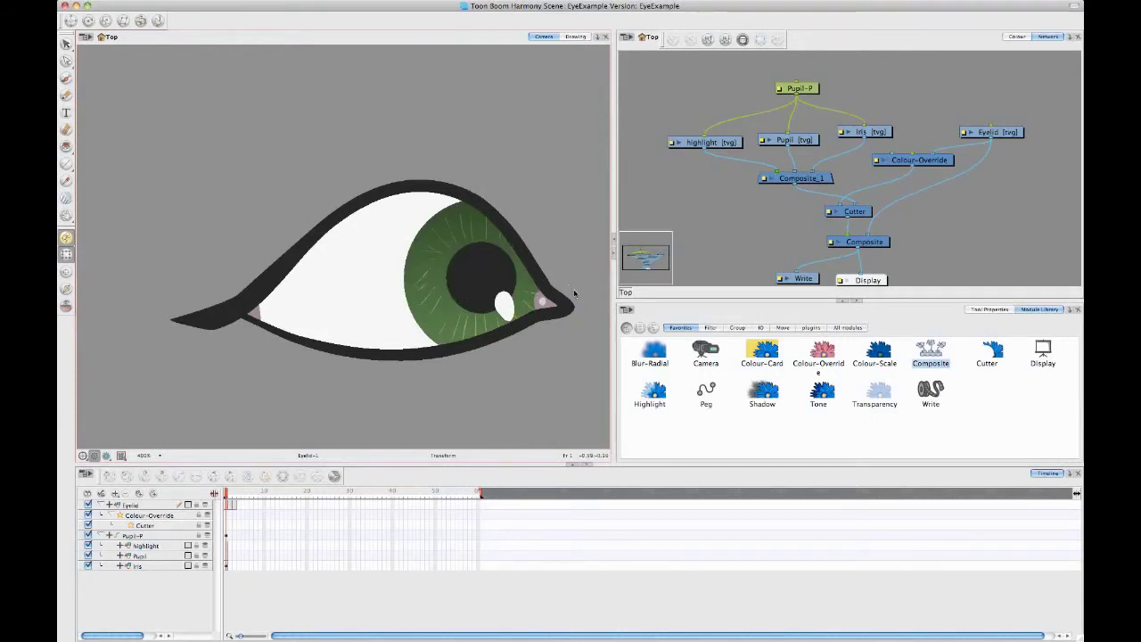
- Set the Pupil drawing's Use Embedded Pivots option to Apply Embedded Pivot on Parent Peg
left_click(793, 88)
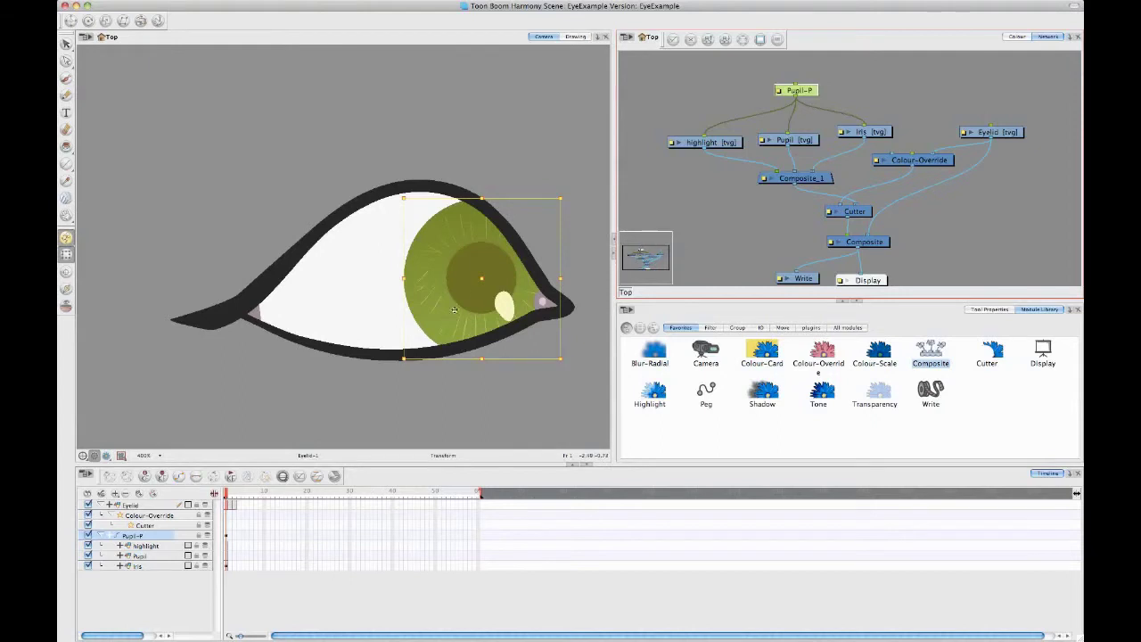
left_click_drag(555, 293, 239, 292)
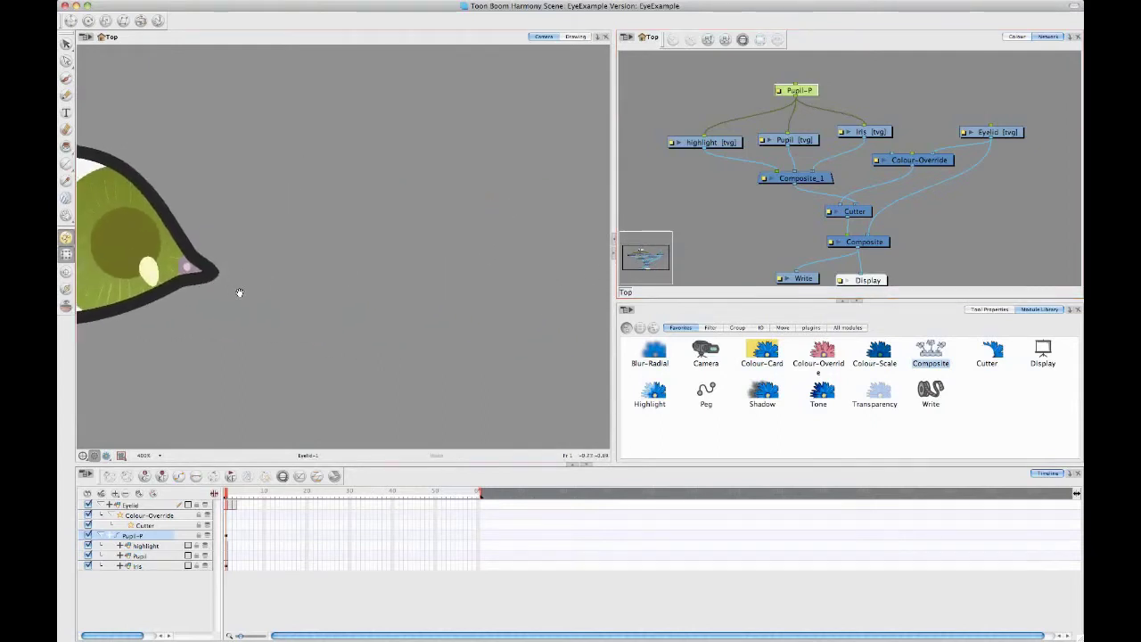
key("shift+n")
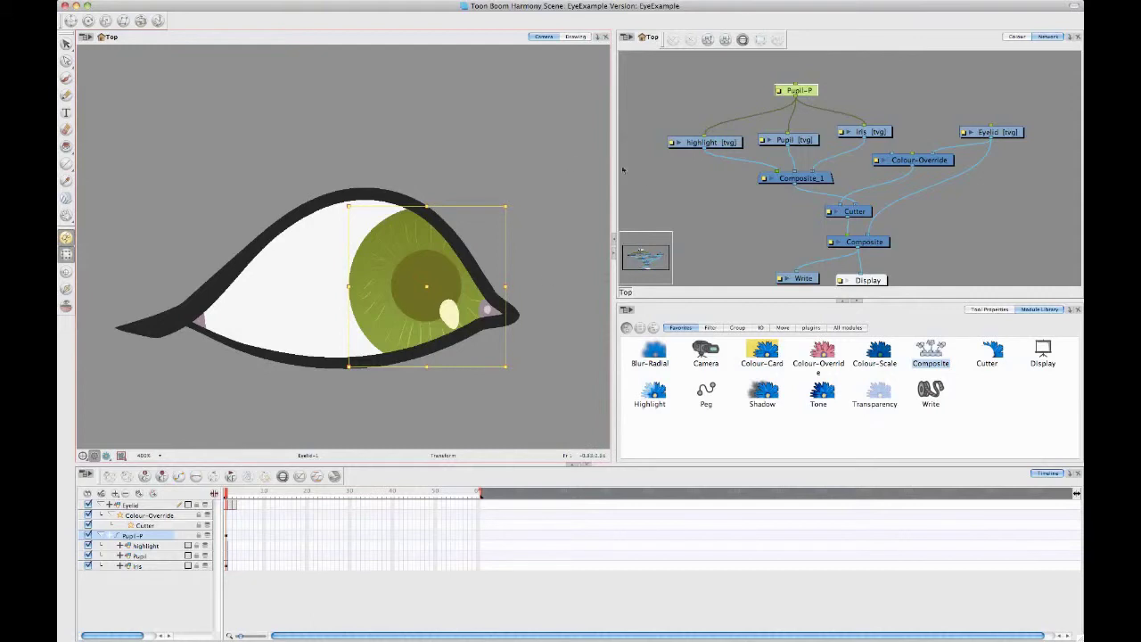
left_click_drag(806, 140, 810, 135)
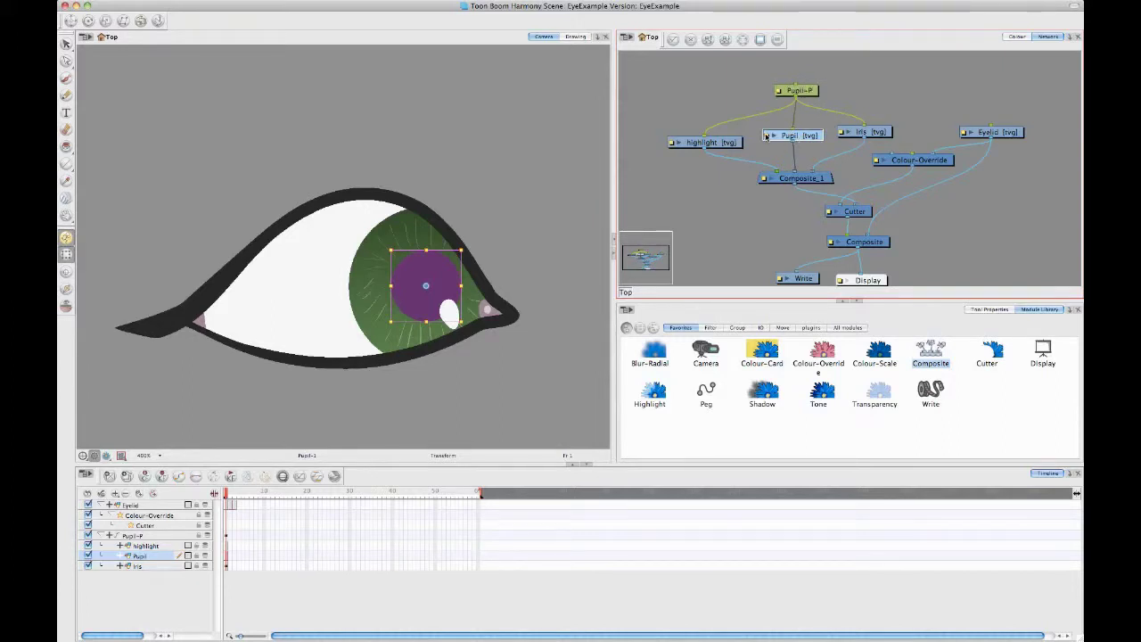
double_click(765, 135)
left_click(784, 328)
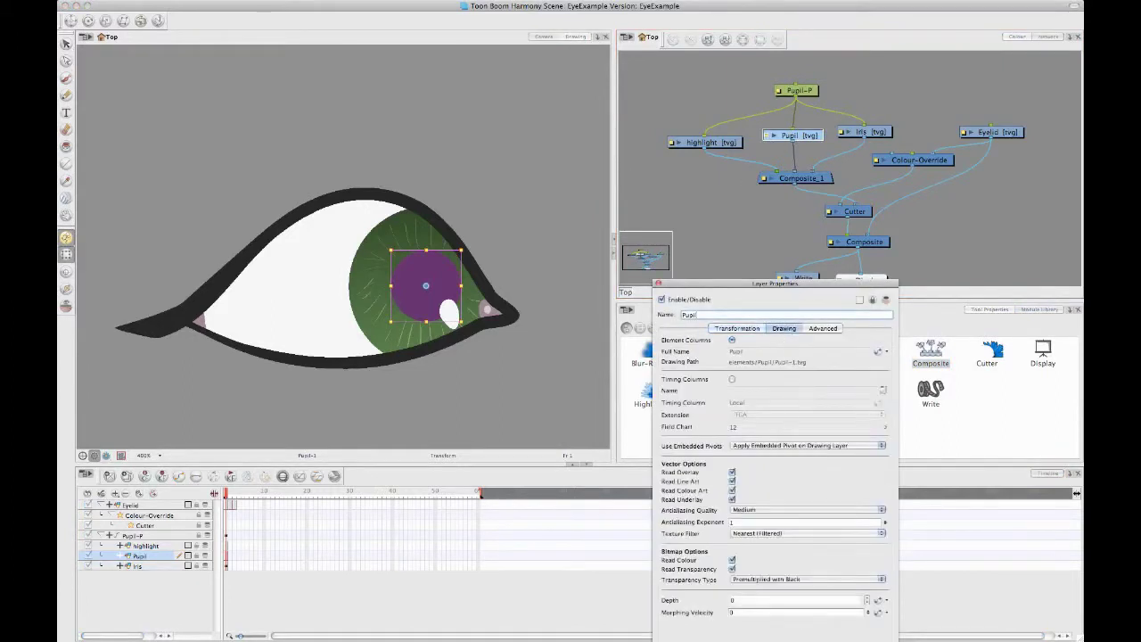
left_click(763, 446)
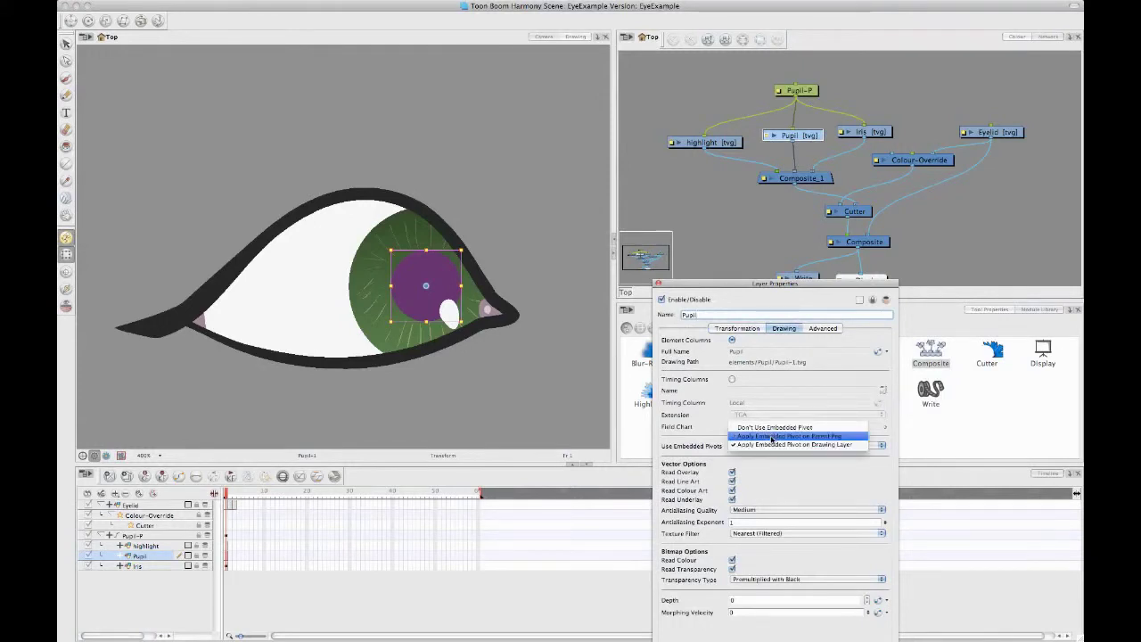
left_click(772, 436)
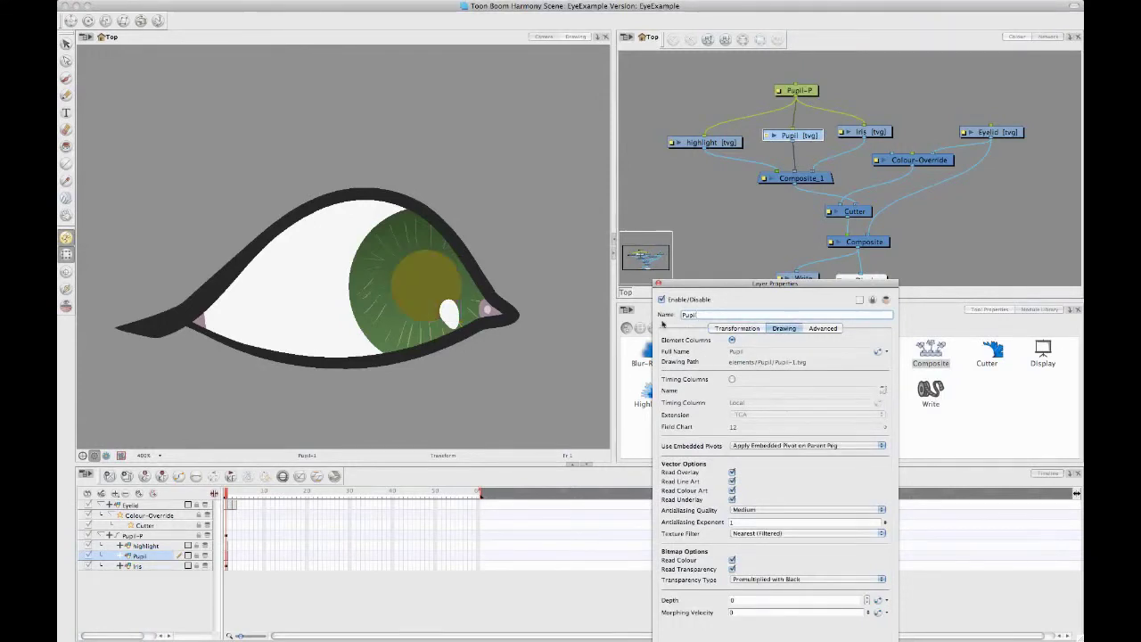
left_click(658, 283)
- Try moving the Pupil-P peg slightly up and narrowing the iris group through the Pupil drawing's pivot
left_click(807, 89)
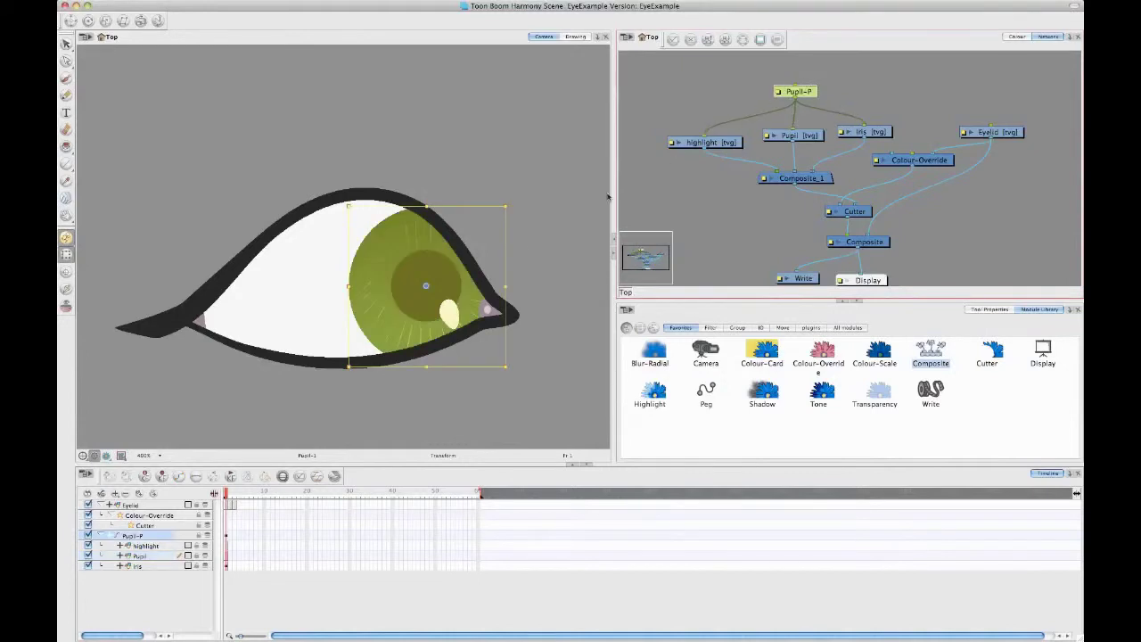
mouse_move(427, 294)
left_mouse_down()
mouse_move(358, 292)
mouse_move(422, 290)
left_mouse_up()
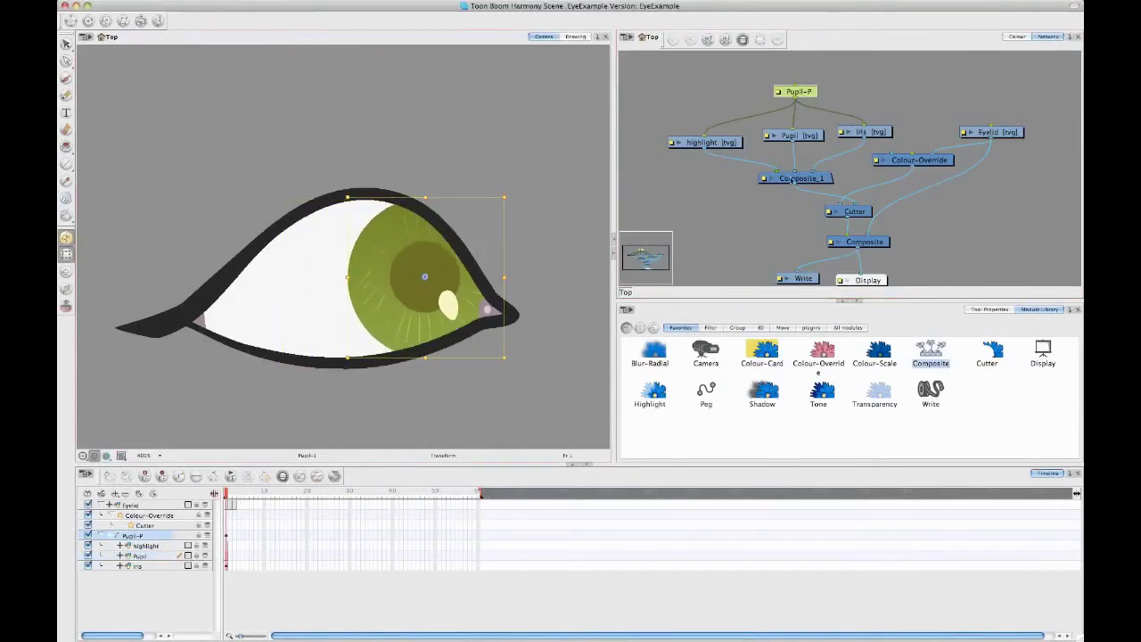
left_click(758, 174)
left_click(424, 278)
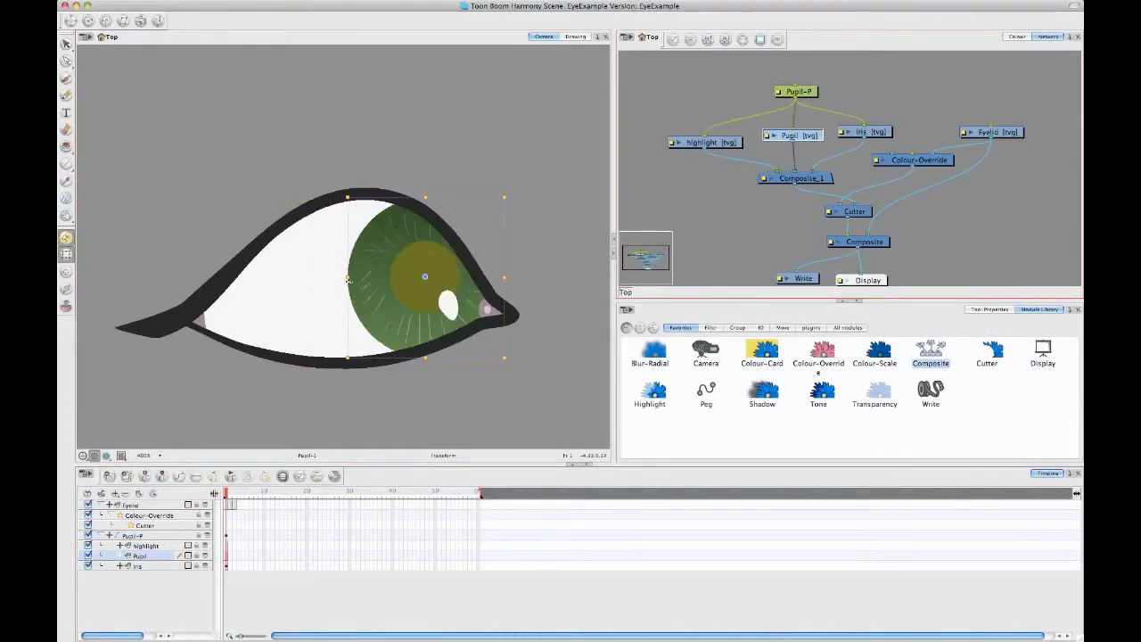
left_click_drag(348, 280, 364, 279)
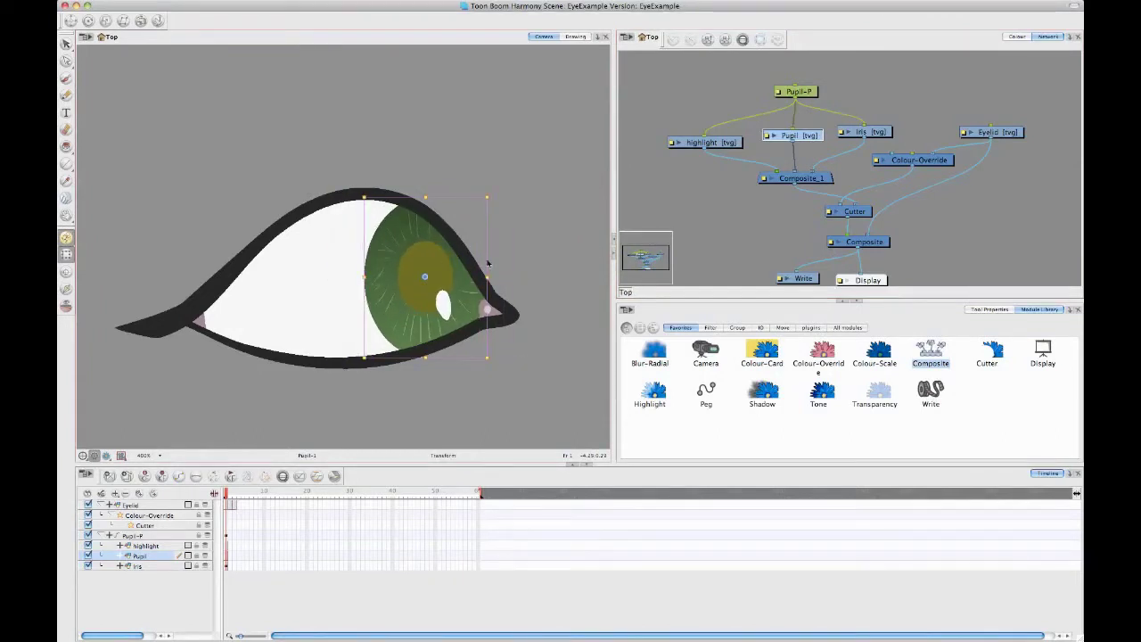
left_click(762, 222)
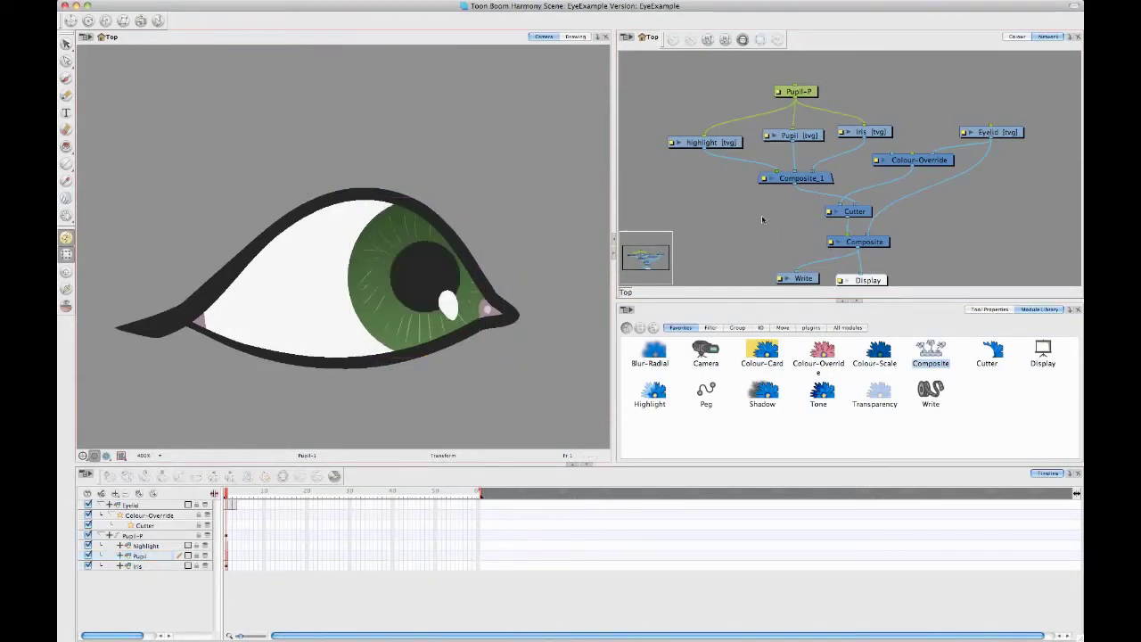
left_click(808, 136)
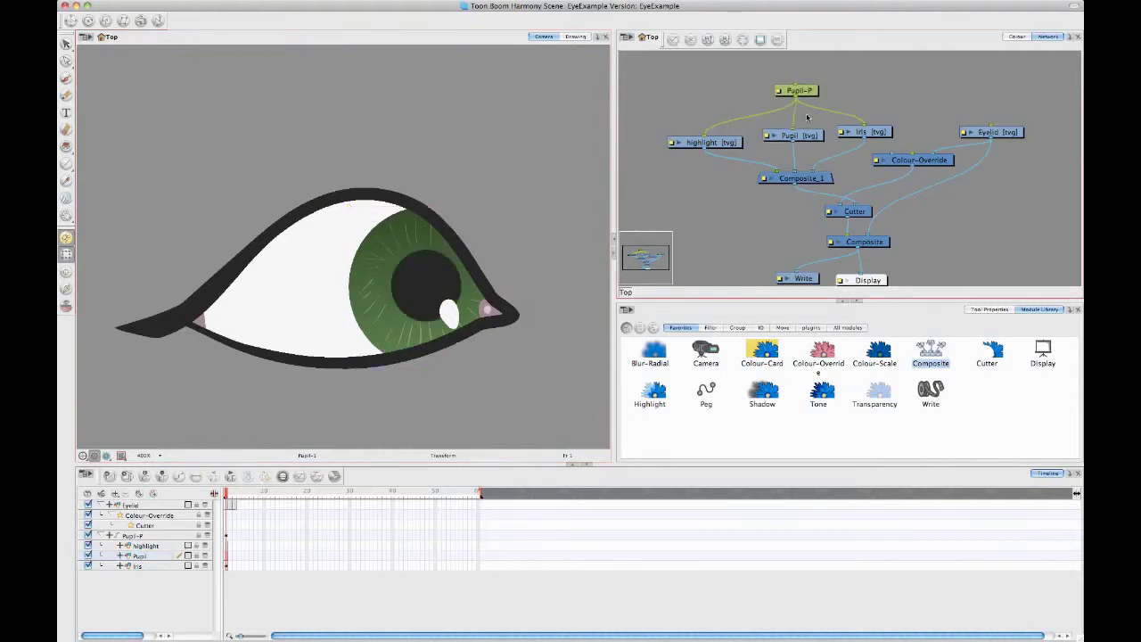
- Return the Pupil drawing's Use Embedded Pivots option to Apply Embedded Pivot on Drawing Layer
left_click(808, 90)
left_click(776, 137)
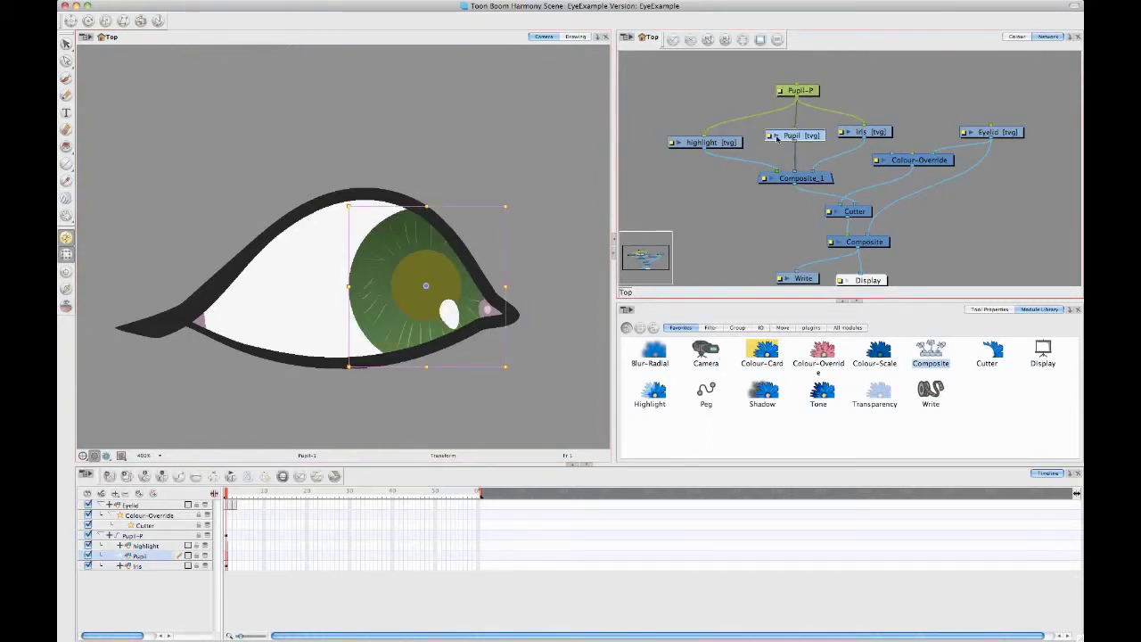
left_click(767, 136)
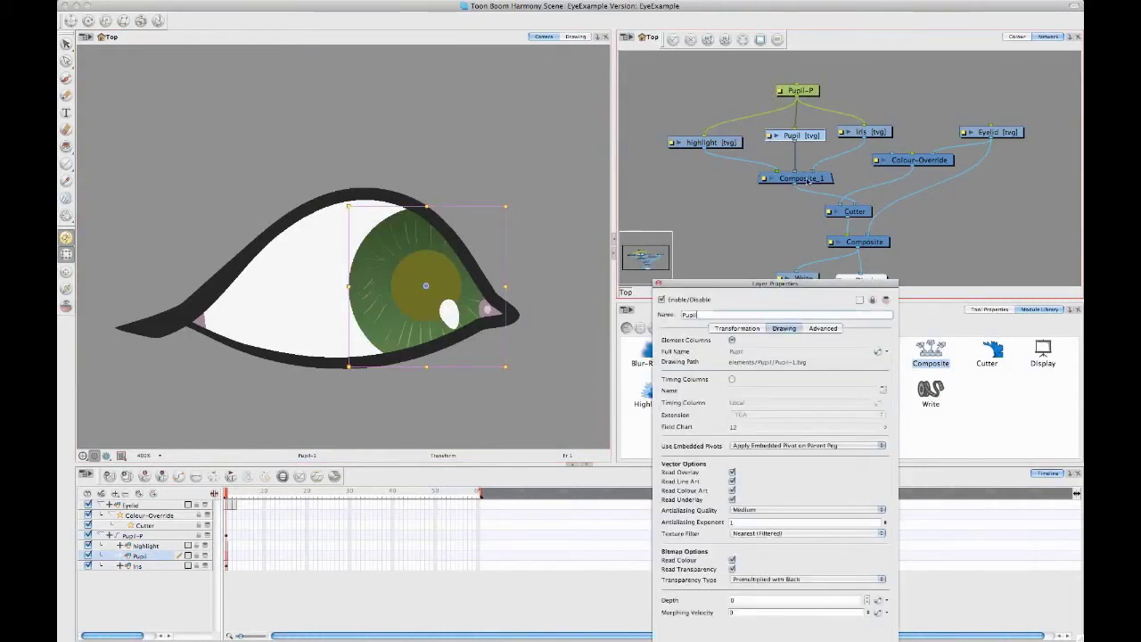
left_click(789, 445)
left_click(789, 458)
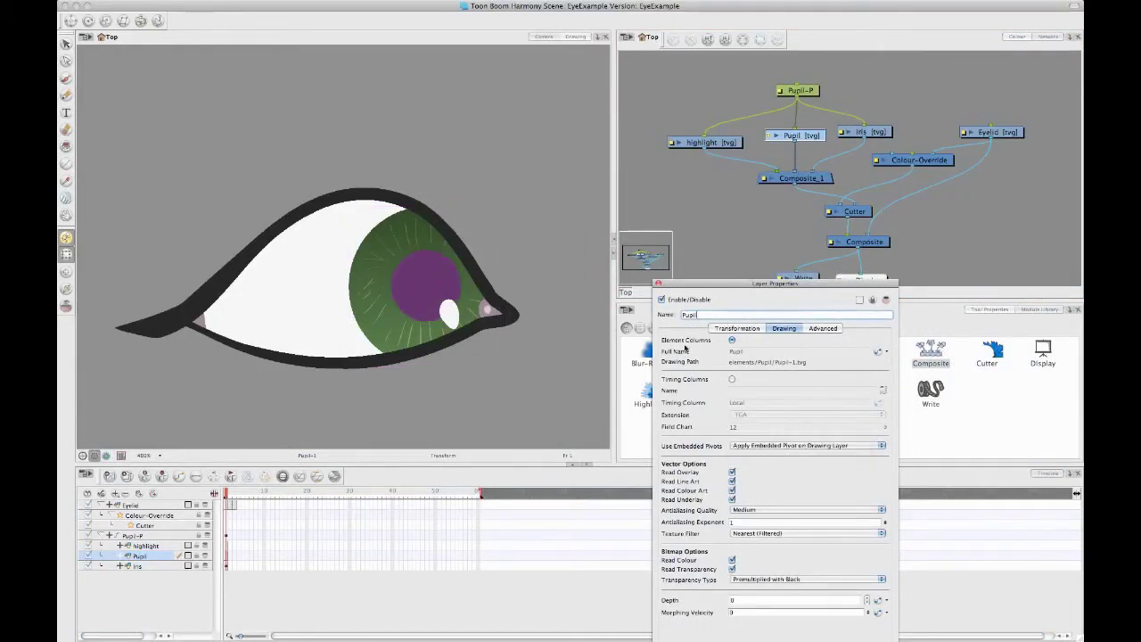
left_click(660, 283)
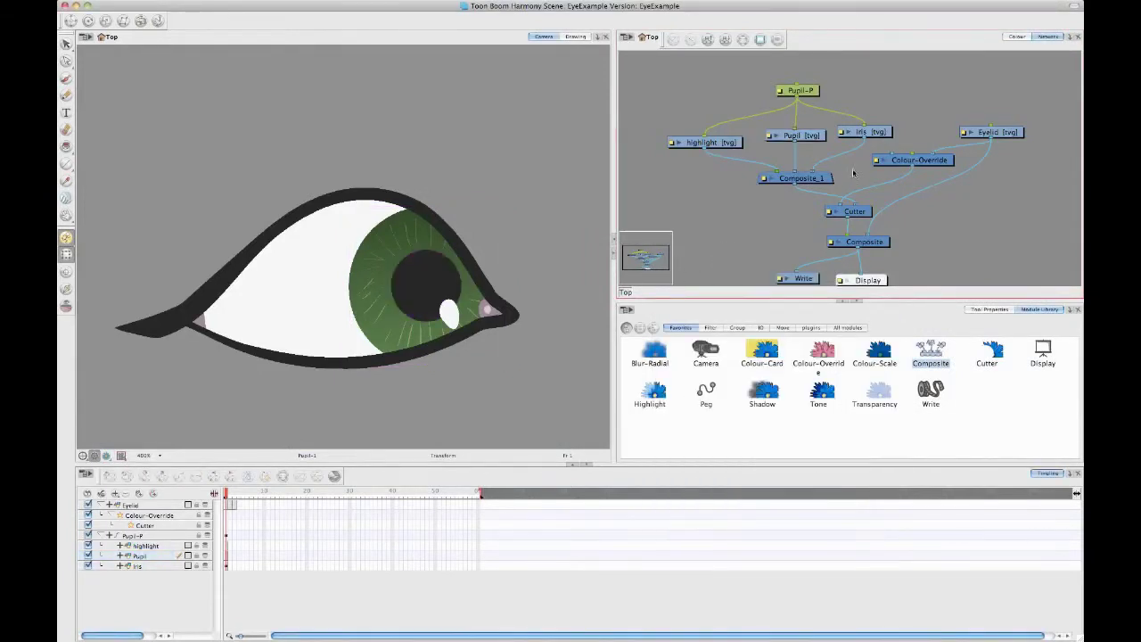
- Reposition the Pupil-P peg's pivot onto the centre of the pupil with the Rotate tool
left_click_drag(794, 92, 789, 85)
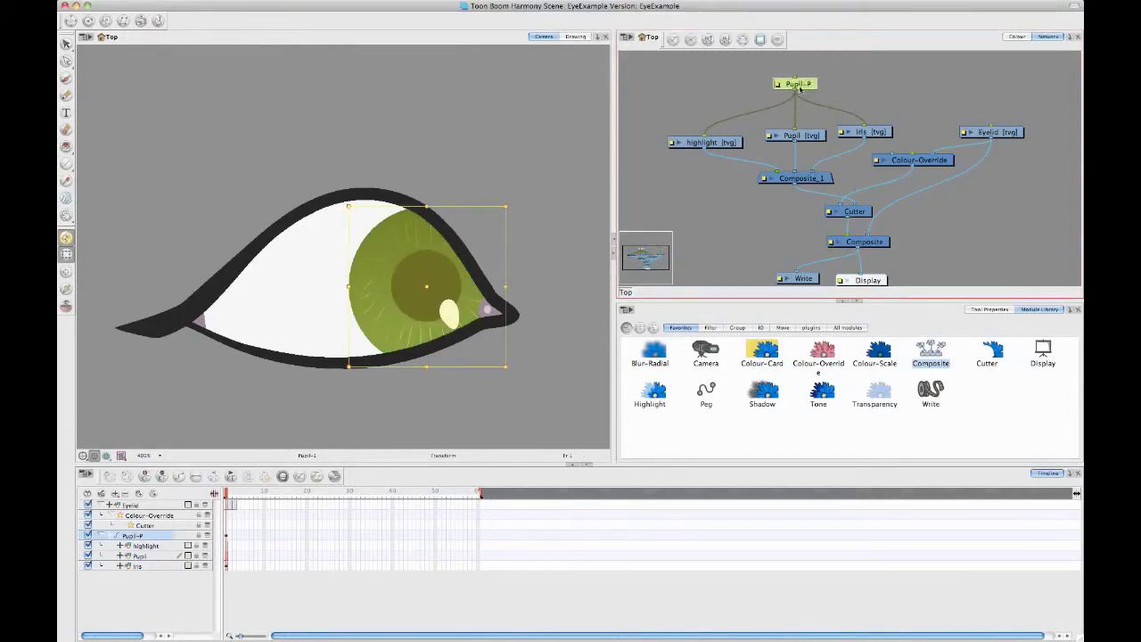
left_click_drag(805, 135, 800, 139)
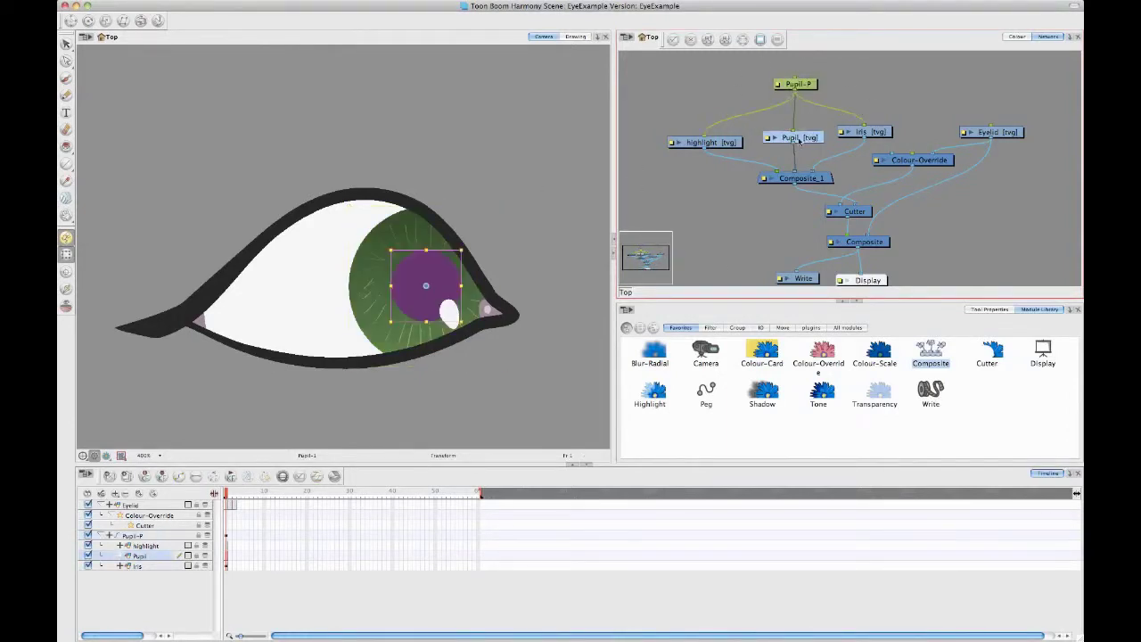
left_click(806, 86)
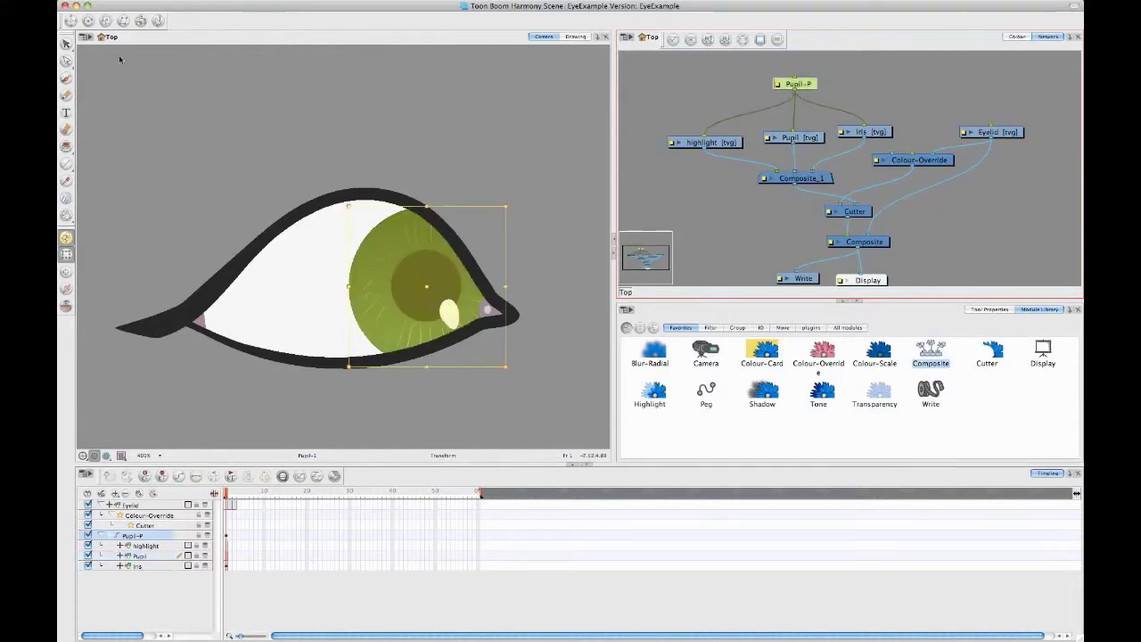
left_click(86, 21)
left_click_drag(442, 279, 455, 277)
key("1")
key("1")
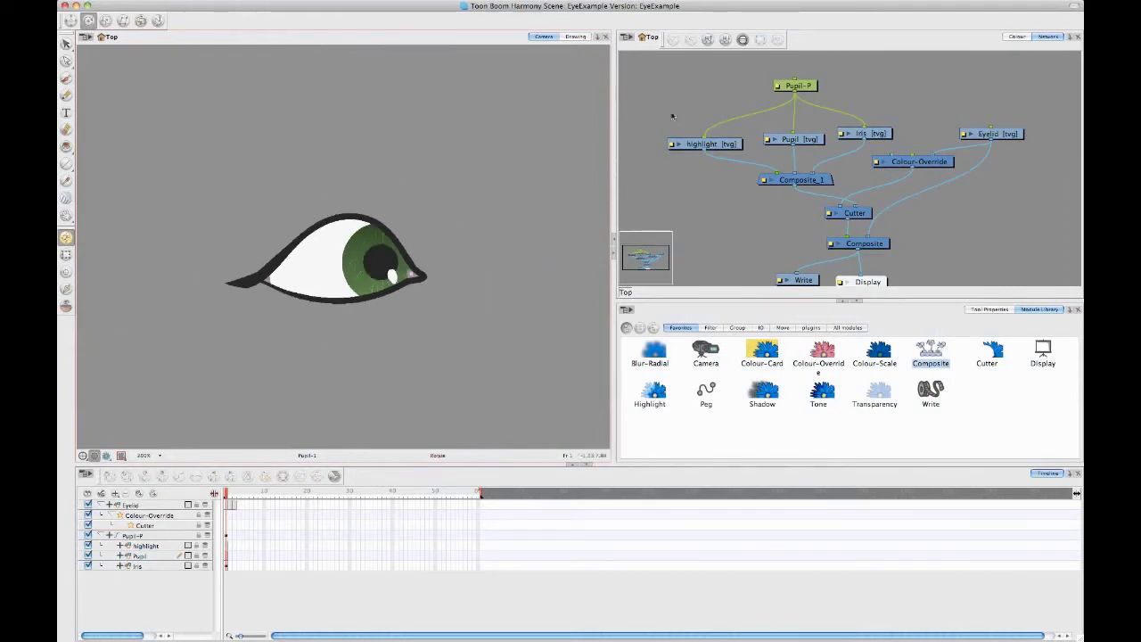
left_click(801, 86)
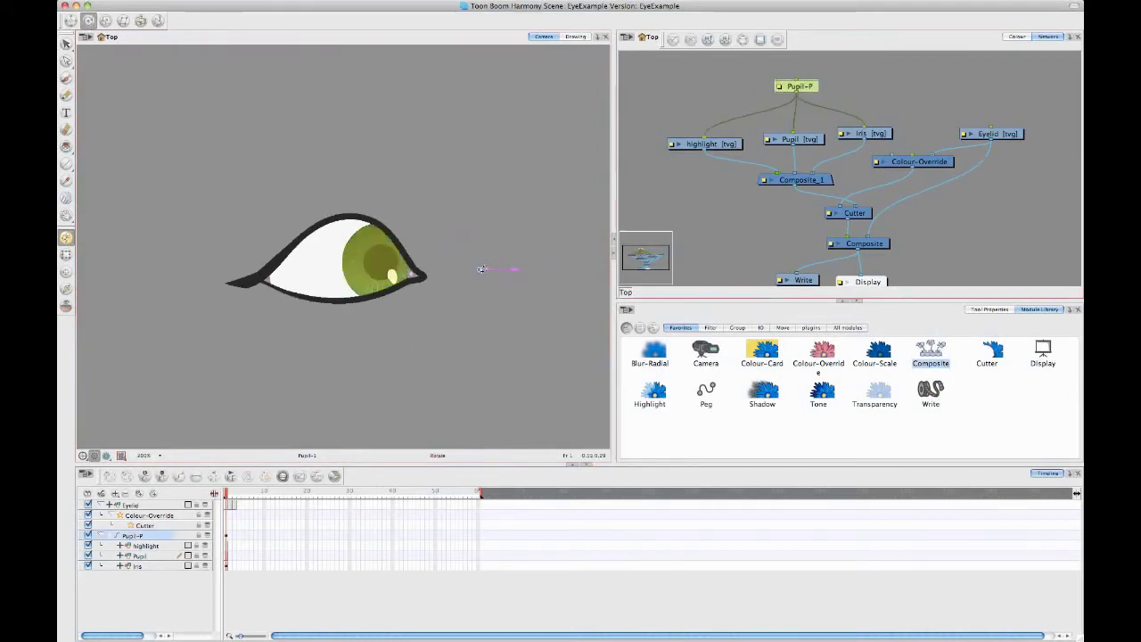
left_click_drag(481, 268, 381, 260)
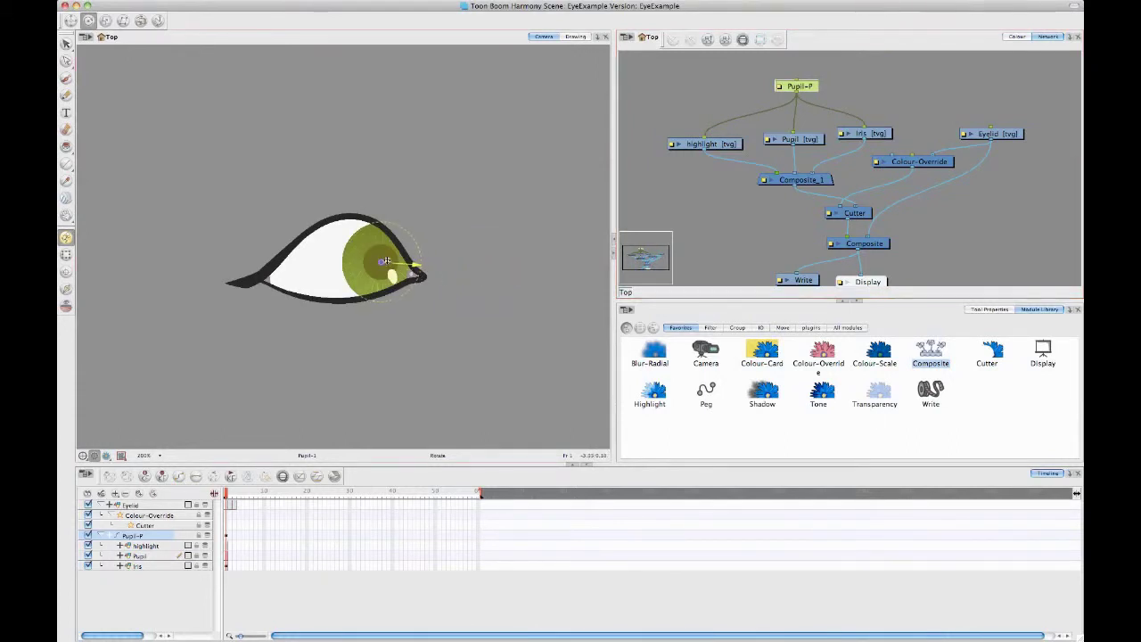
- Narrow the iris group horizontally around the Pupil-P peg's pivot with the Transform tool
left_click(66, 254)
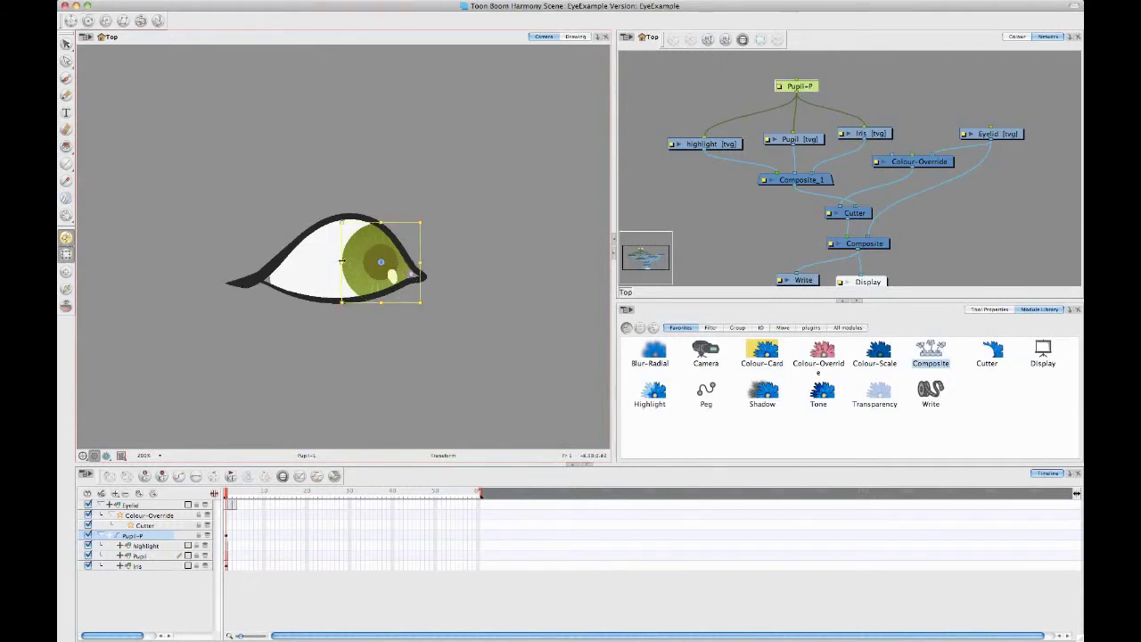
left_click_drag(337, 261, 384, 262)
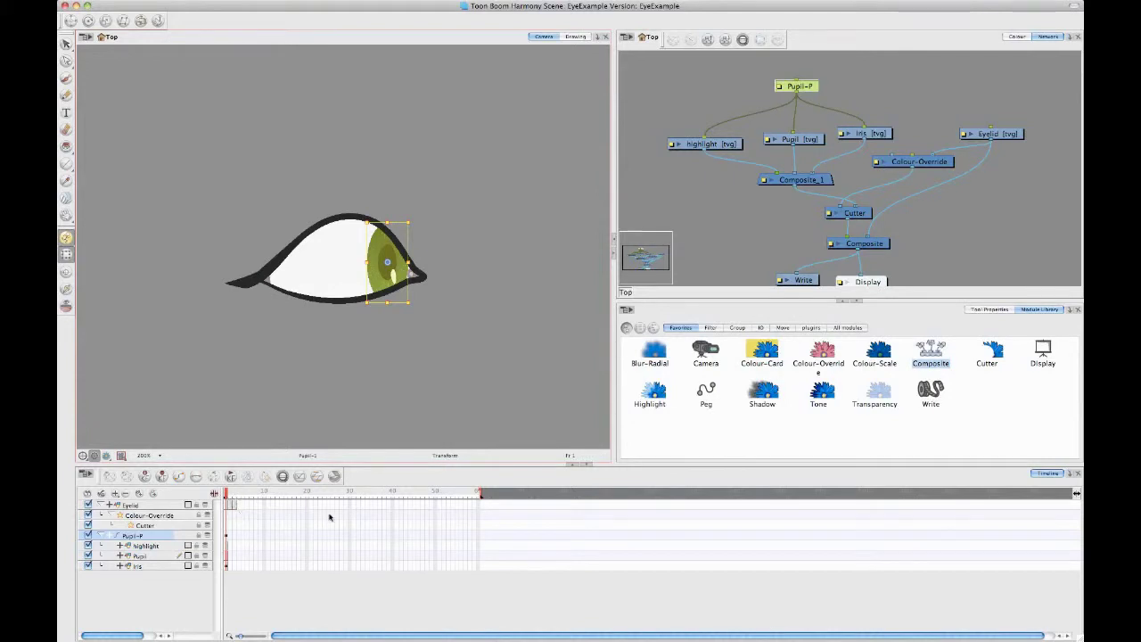
left_click(150, 575)
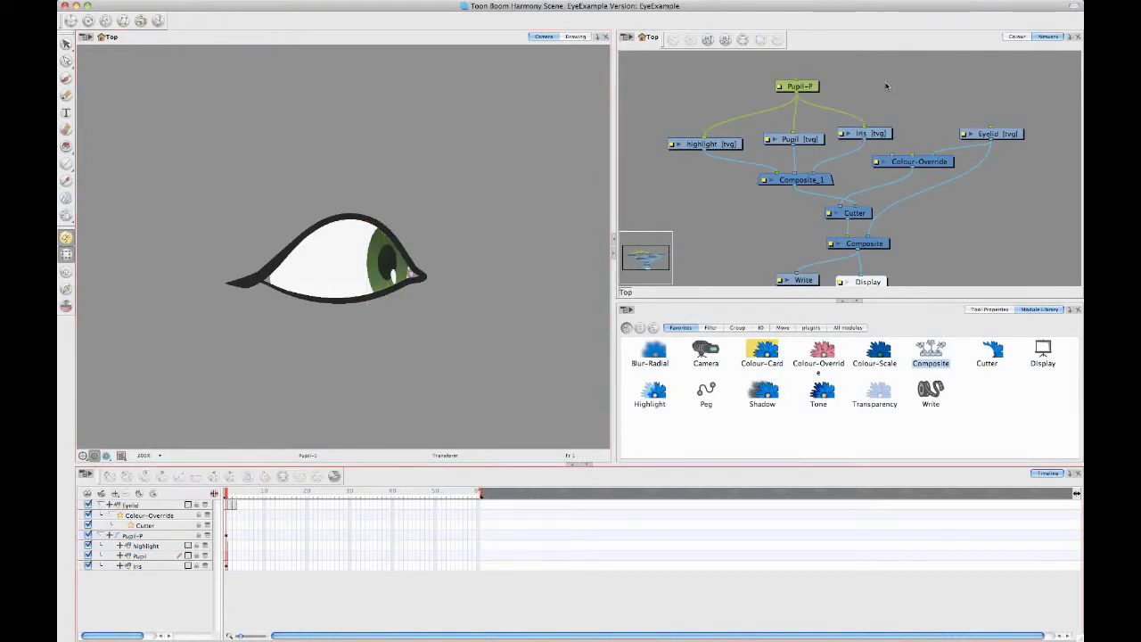
- Add a new peg above Pupil-P in the network and connect it as parent of Pupil-P and the Eyelid drawing
scroll(839, 110, "up", 2)
key("ctrl+p")
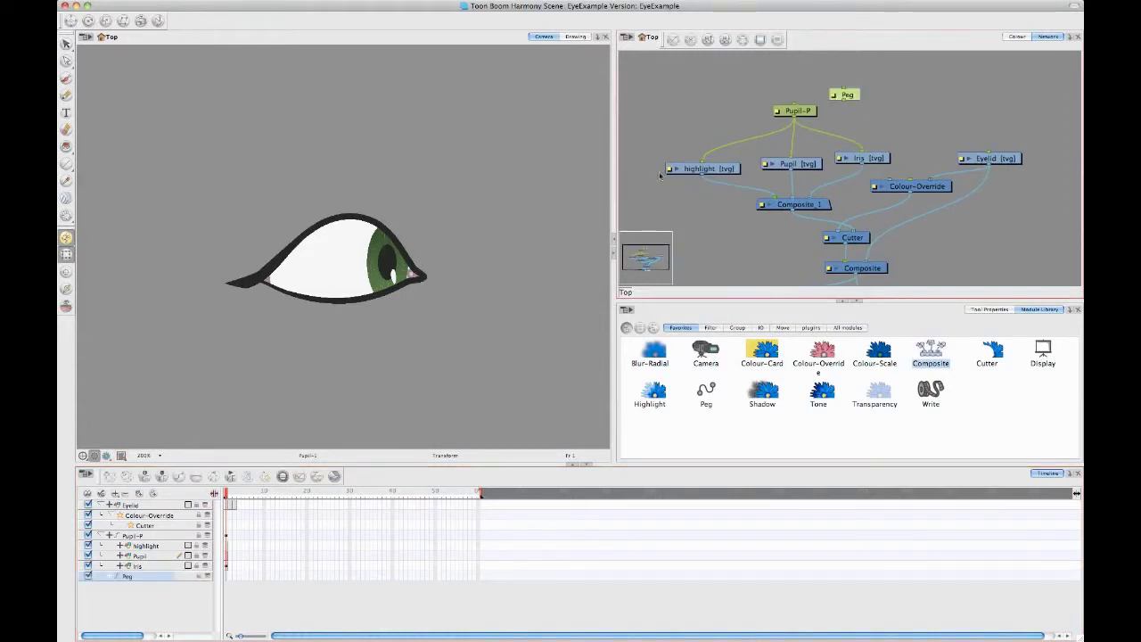
left_click_drag(846, 97, 871, 76)
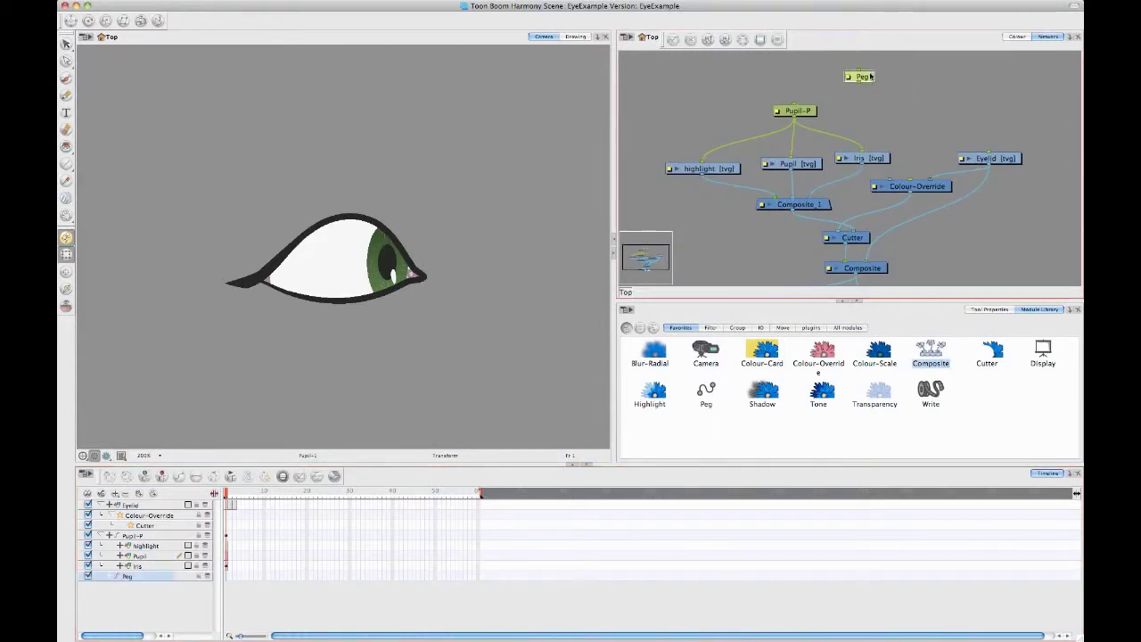
scroll(884, 129, "up", 3)
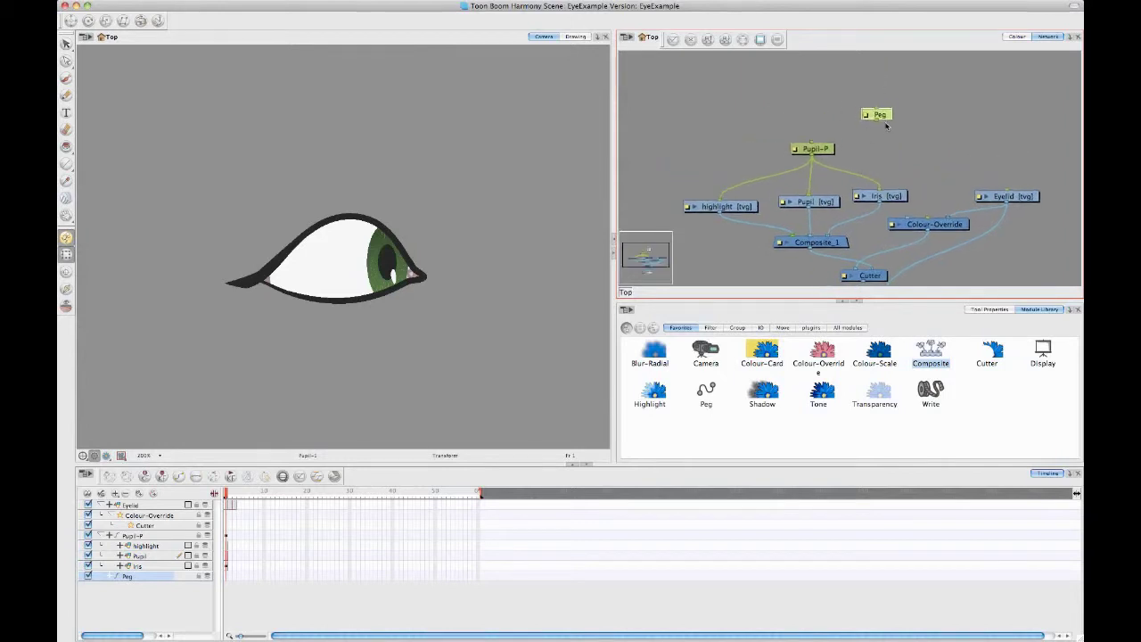
left_click_drag(878, 121, 811, 143)
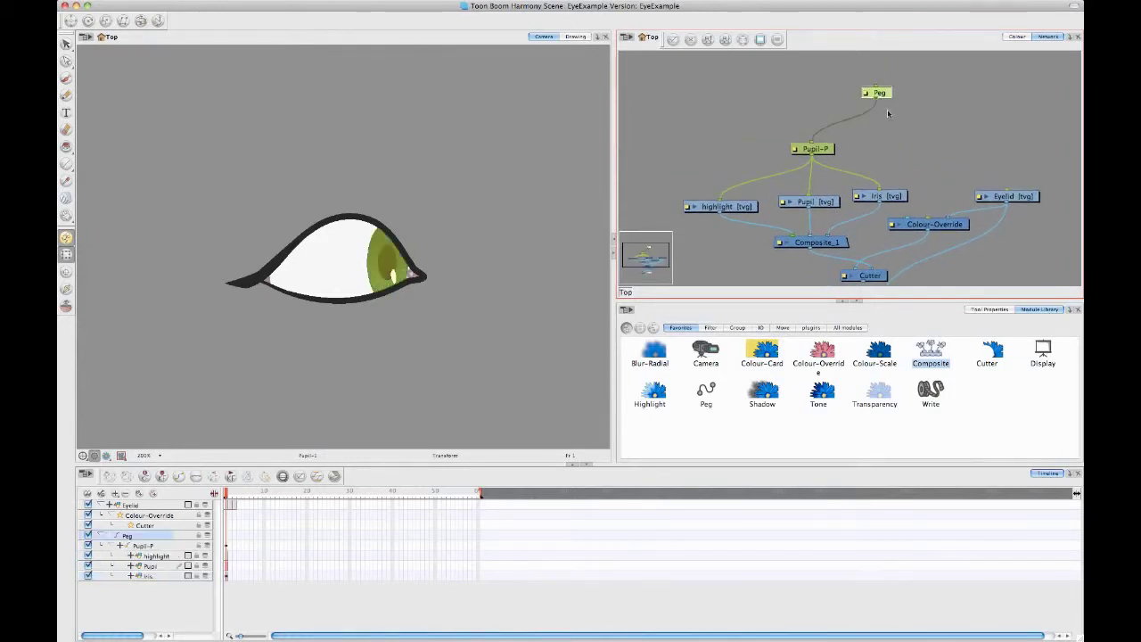
left_click_drag(879, 100, 1007, 192)
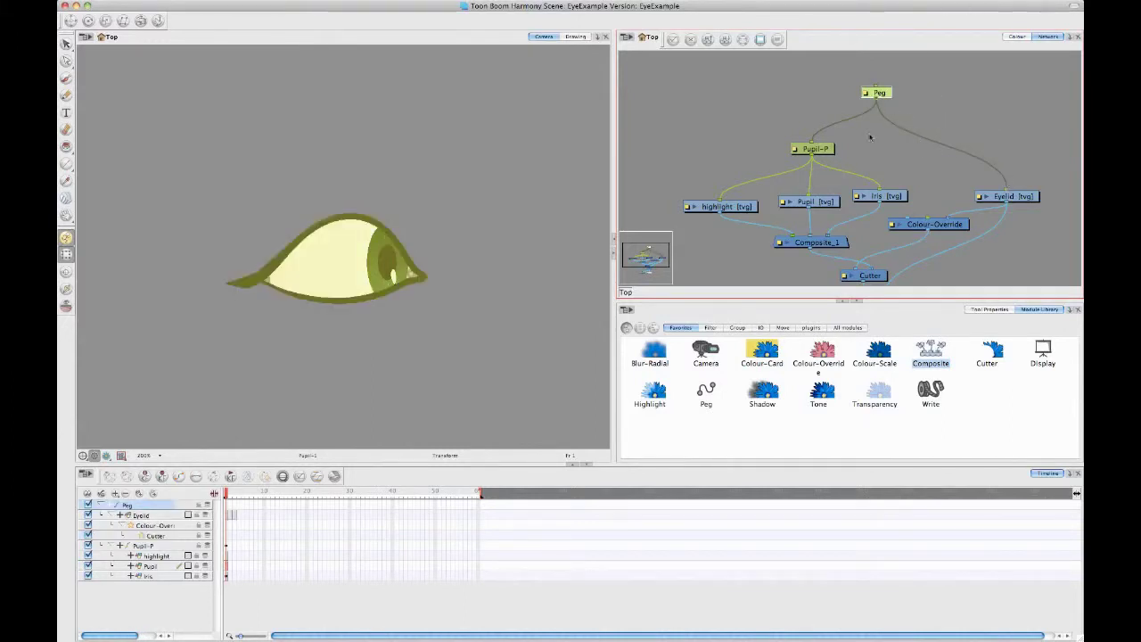
- Extend the exposures of all eye drawings under the new parent peg to frame 60 and return to frame 1
left_click(100, 505)
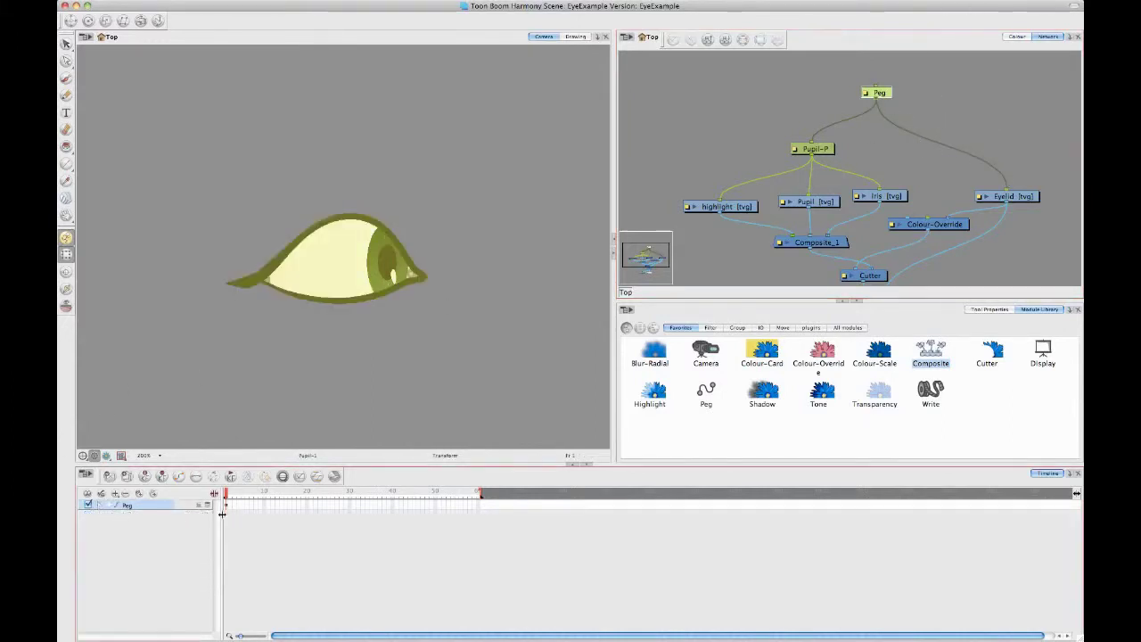
left_click(478, 508)
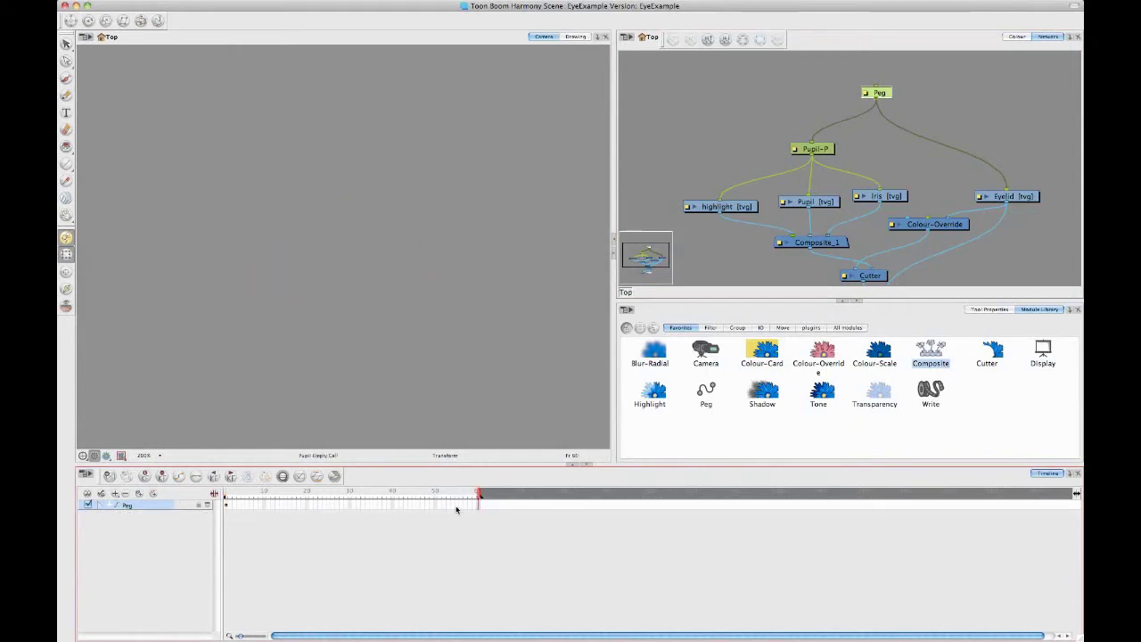
key("ctrl+v")
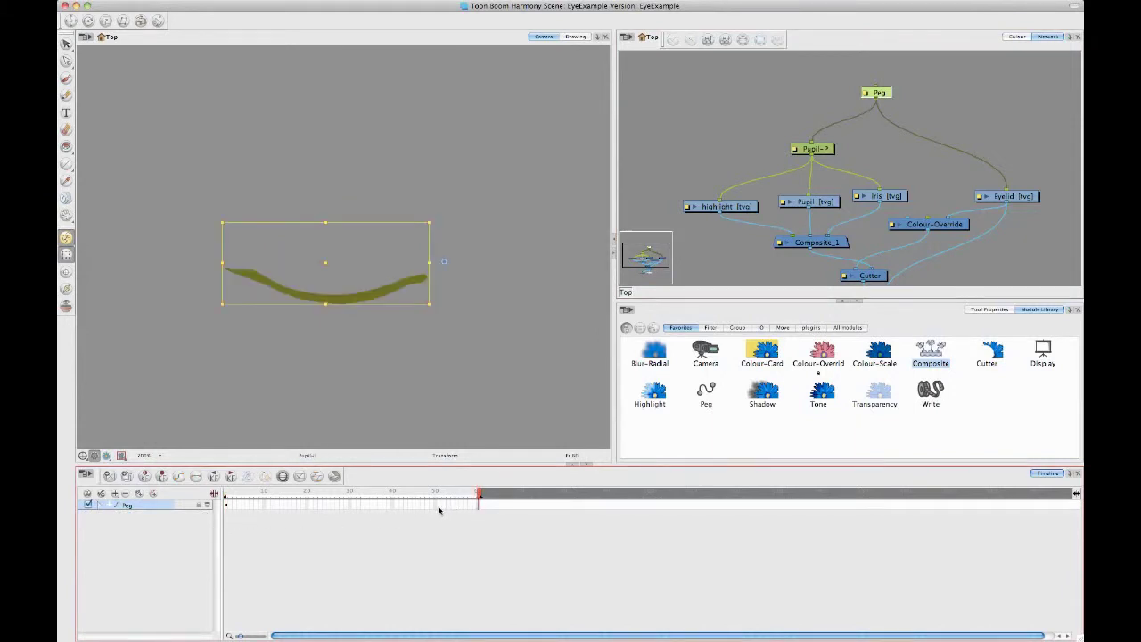
left_click(358, 528)
left_click(216, 496)
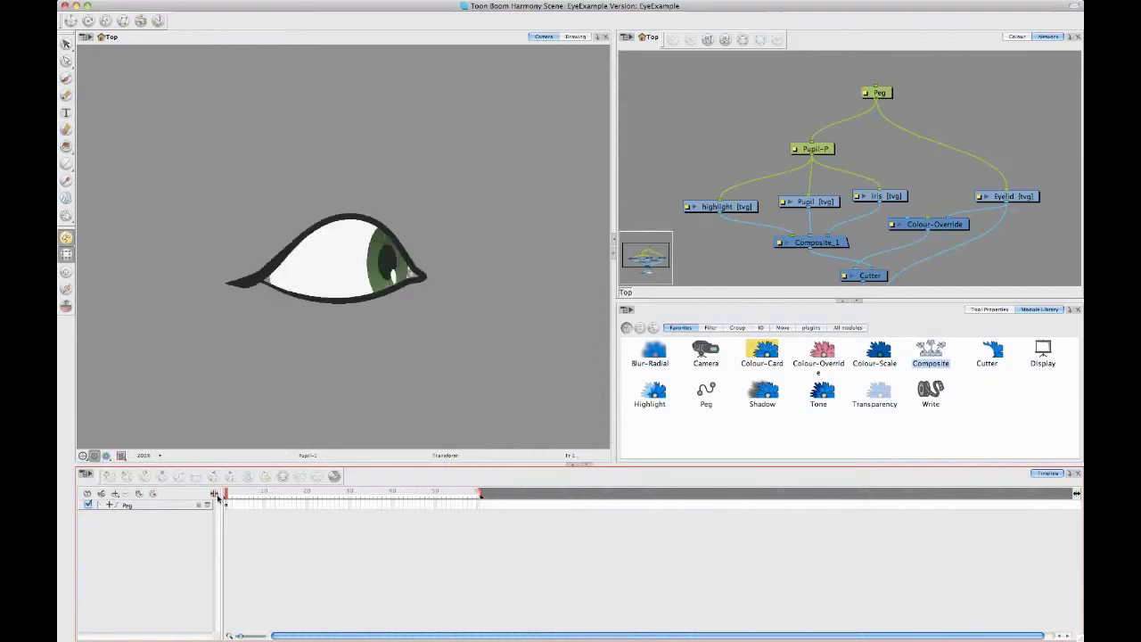
mouse_move(224, 496)
left_mouse_down()
mouse_move(235, 495)
mouse_move(221, 500)
left_mouse_up()
left_click(119, 507)
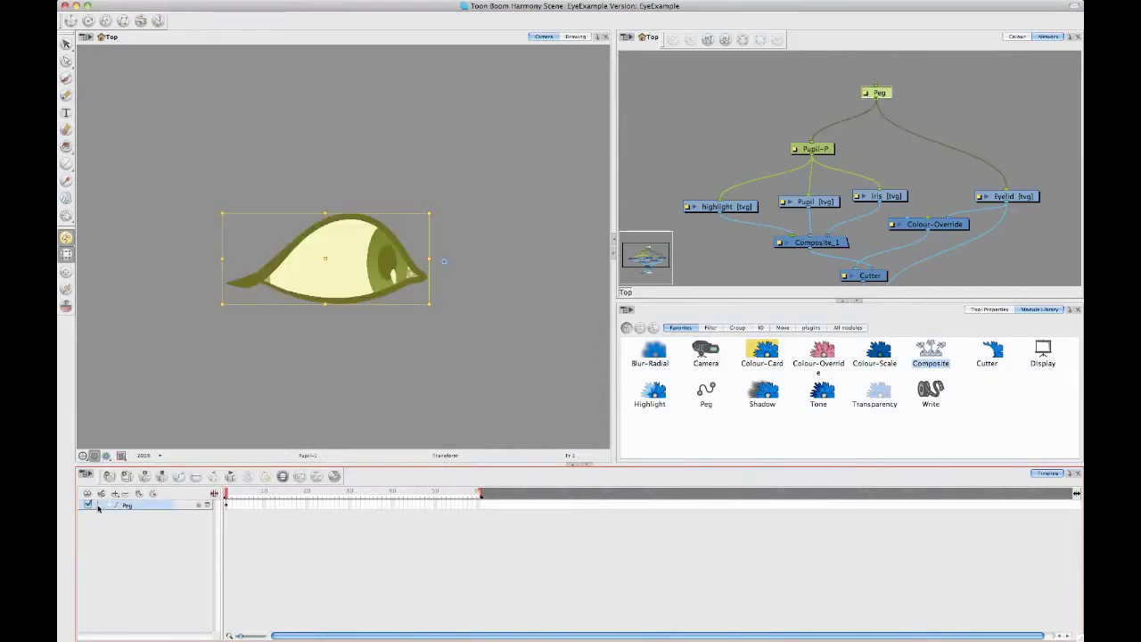
left_click(98, 505)
- Examine the Eyelid layer's artwork on its own in the Drawing view, then return to the Camera view
left_click(141, 515)
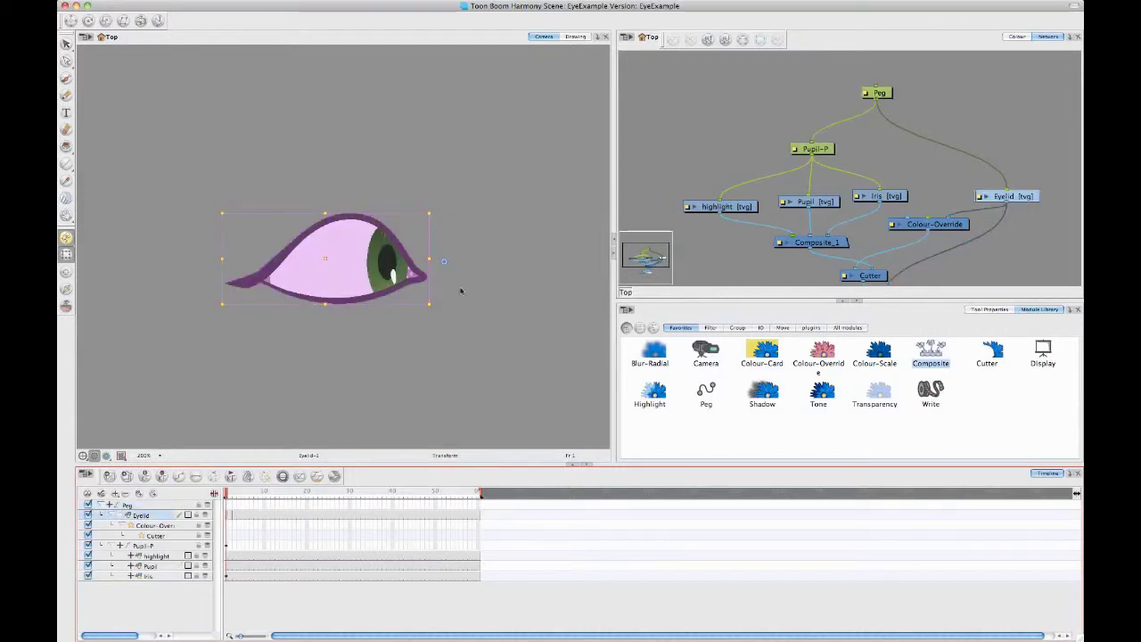
left_click(578, 36)
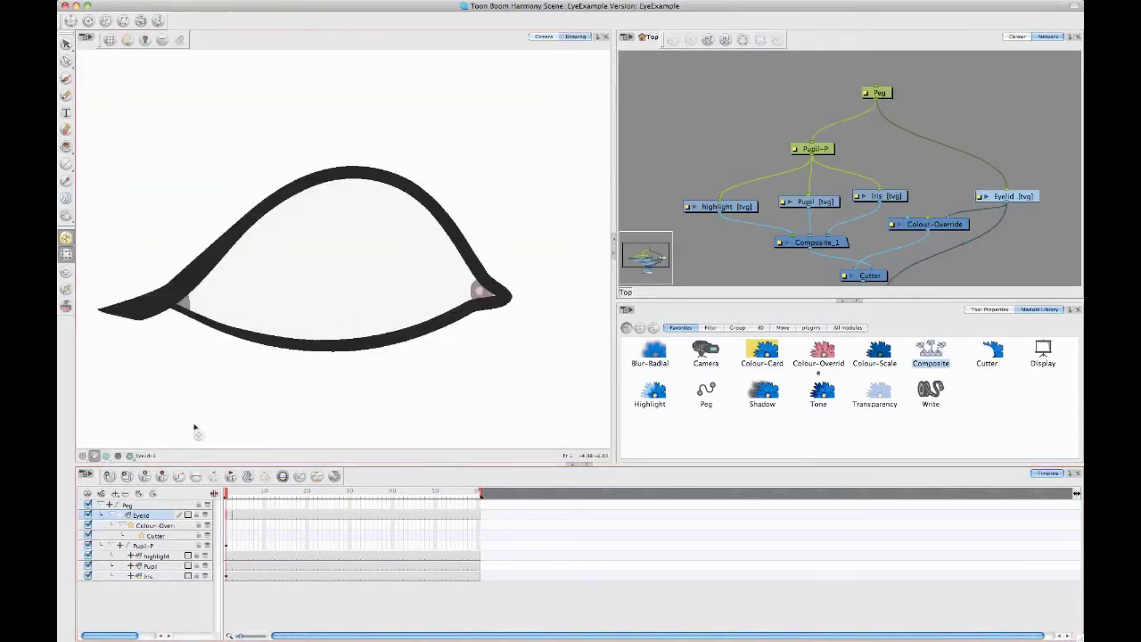
mouse_move(227, 496)
left_mouse_down()
mouse_move(238, 501)
mouse_move(224, 502)
left_mouse_up()
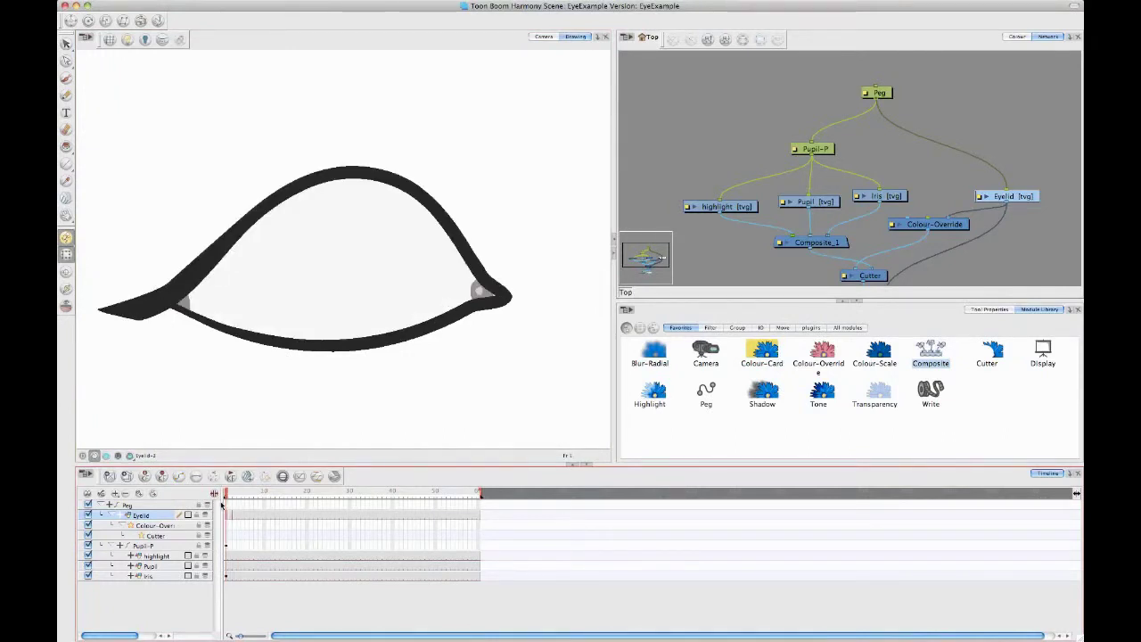
left_click(544, 37)
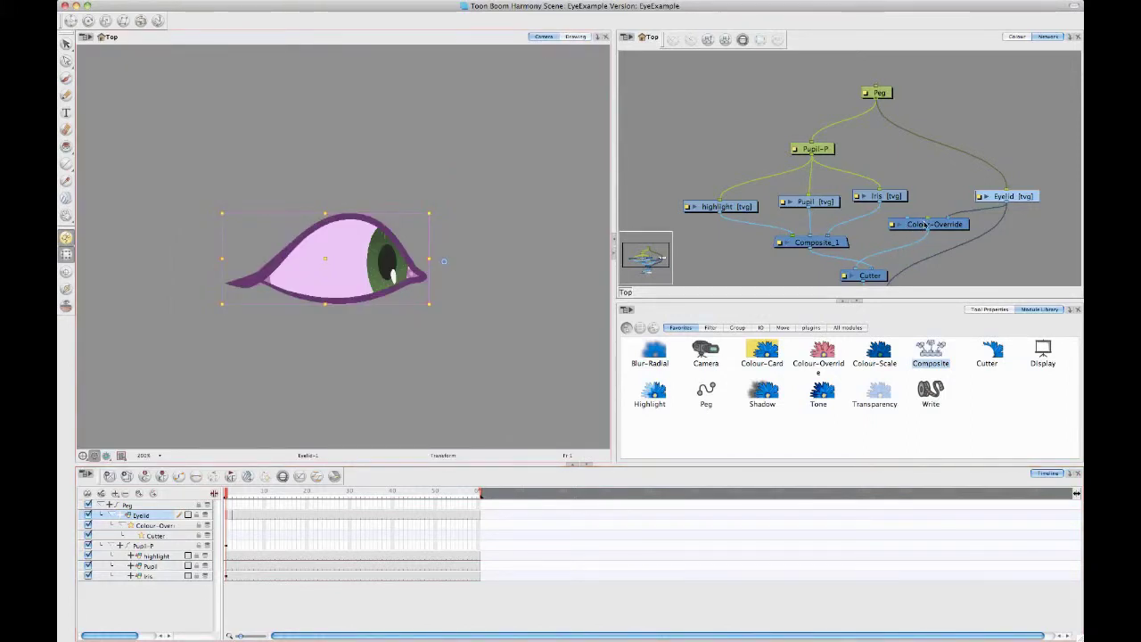
left_click(863, 250)
- Retime the Eyelid drawings so the closed-lid drawing starts just before frame 20, and scrub between frames 1 and 10
left_click(235, 516)
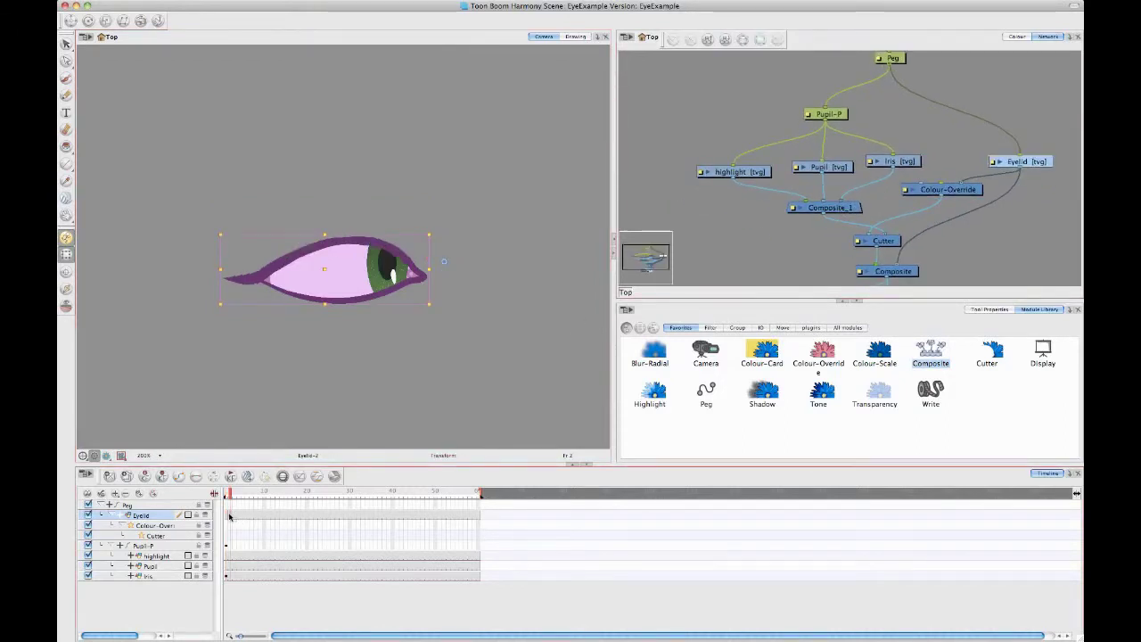
left_click(242, 519)
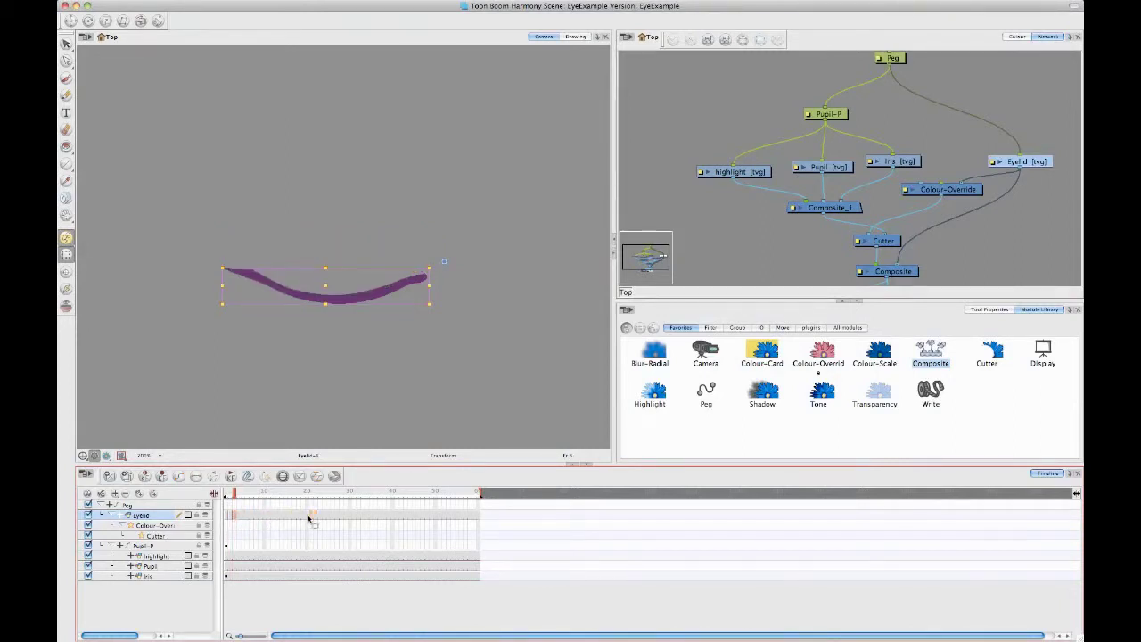
left_click(304, 519)
left_click(231, 514)
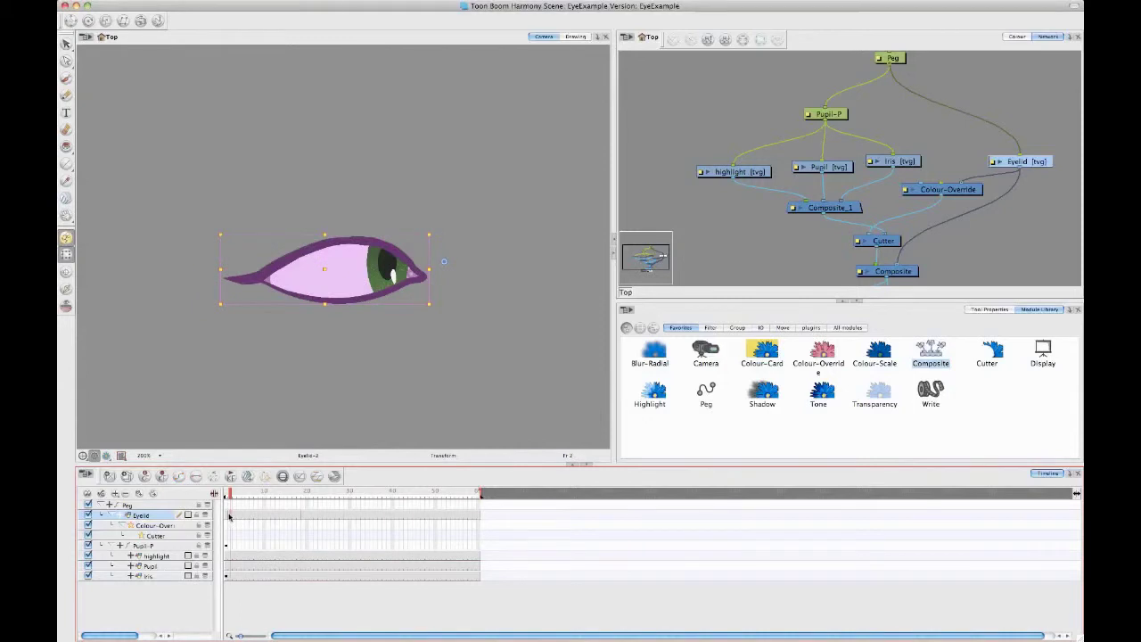
left_click(265, 517)
key("shift+comma")
key("period")
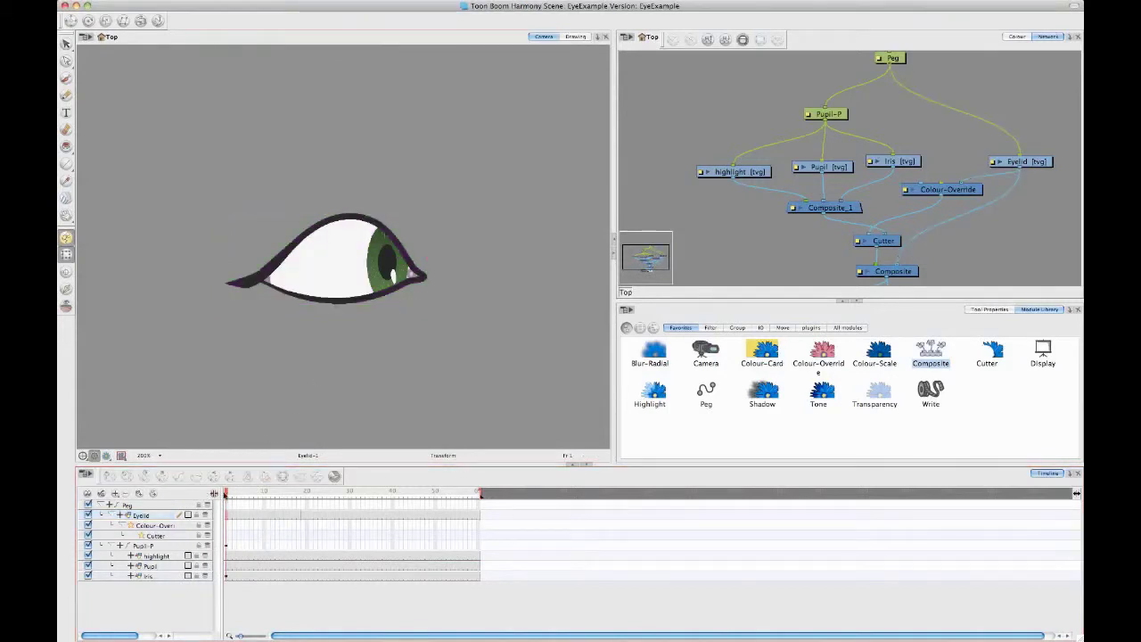
mouse_move(227, 496)
left_mouse_down()
mouse_move(264, 508)
mouse_move(264, 493)
left_mouse_up()
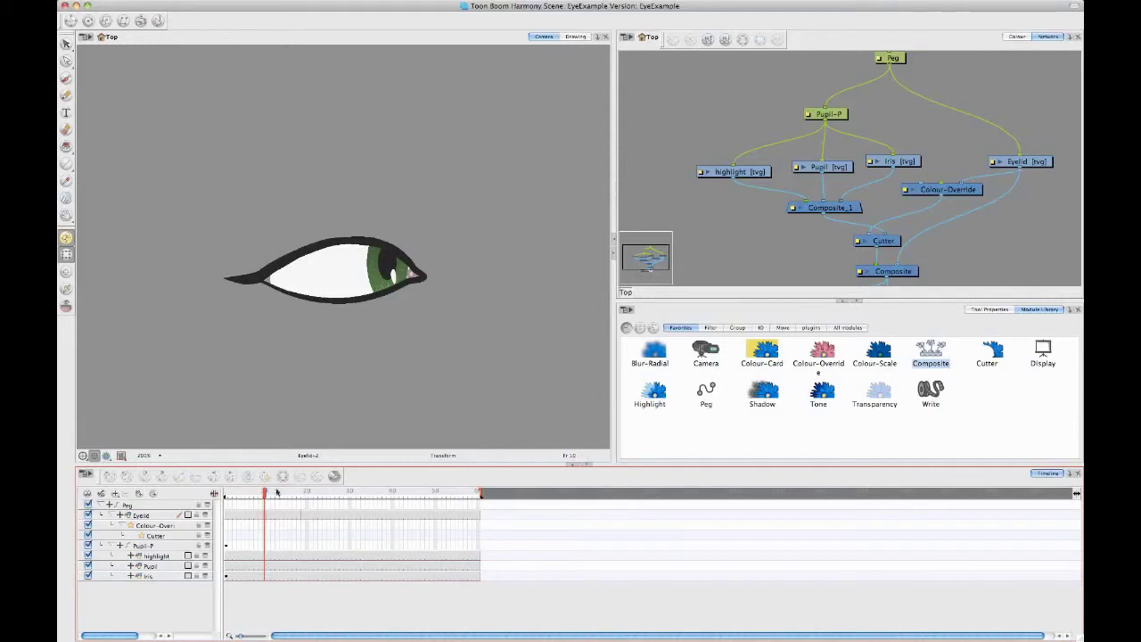
left_click_drag(265, 497, 226, 505)
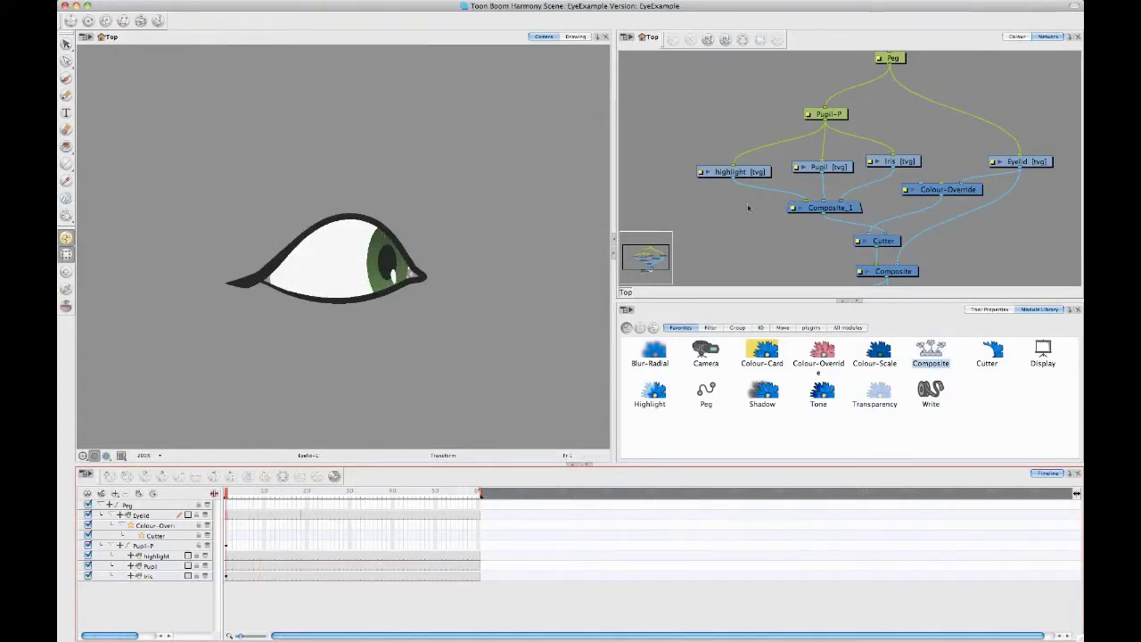
- Pose the Pupil-P peg at frame 1 with the iris group at the eye's centre and restored to full width
left_click(827, 113)
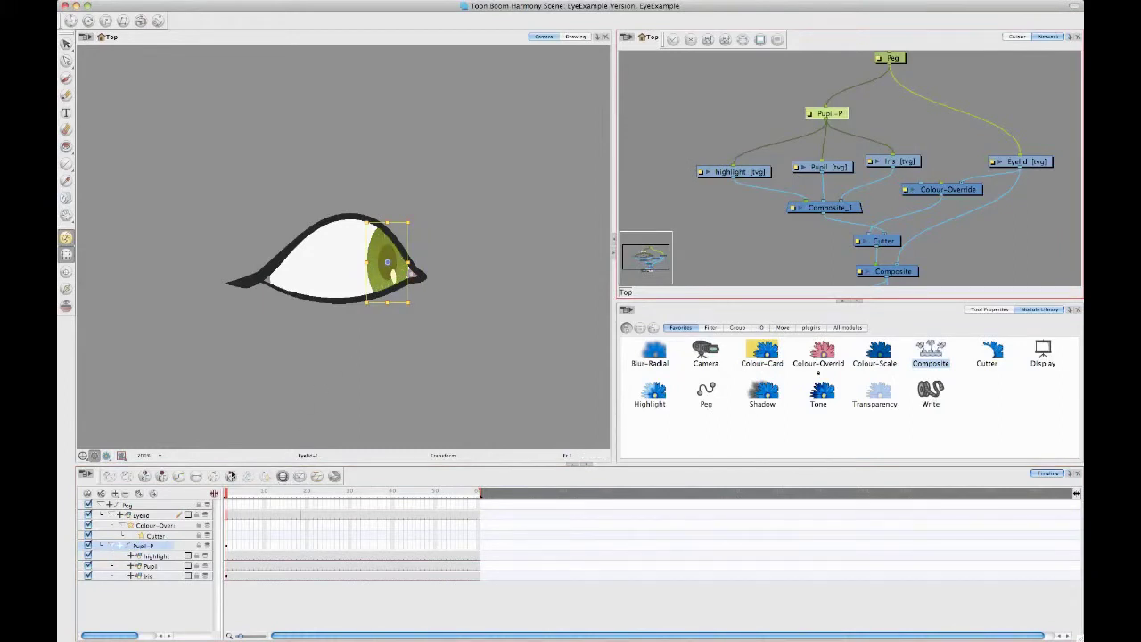
mouse_move(229, 496)
left_mouse_down()
mouse_move(282, 499)
mouse_move(226, 496)
left_mouse_up()
left_click_drag(383, 253, 331, 258)
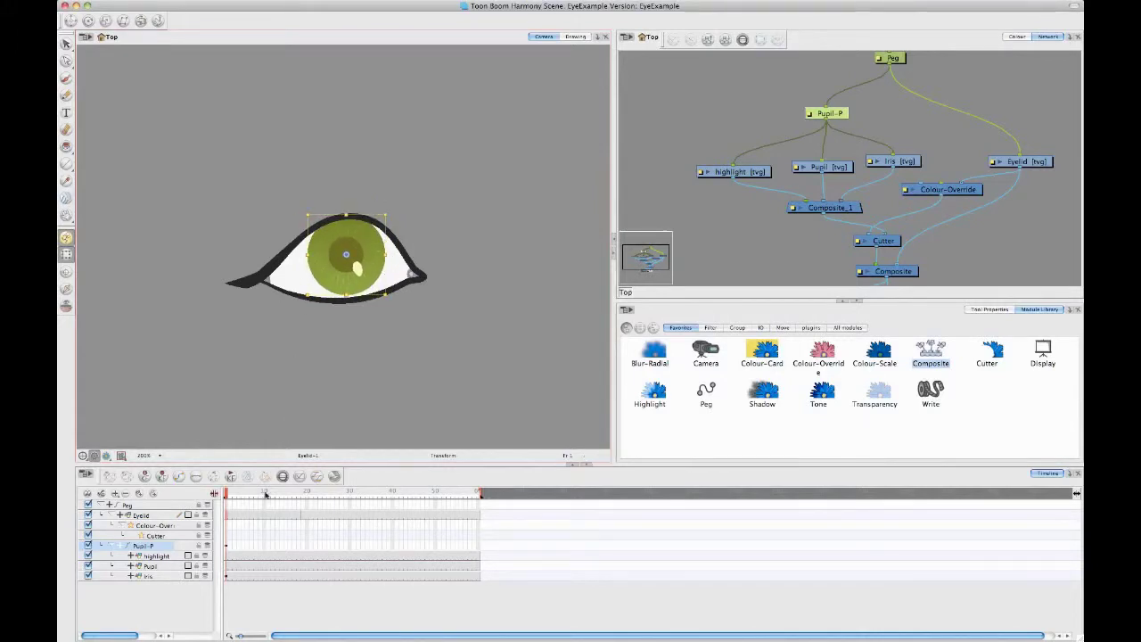
- Pose the Pupil-P peg at frame 10 with the iris group narrowed and shifted toward the inner corner, and scrub the motion
left_click_drag(228, 488, 264, 504)
left_click_drag(354, 252, 376, 266)
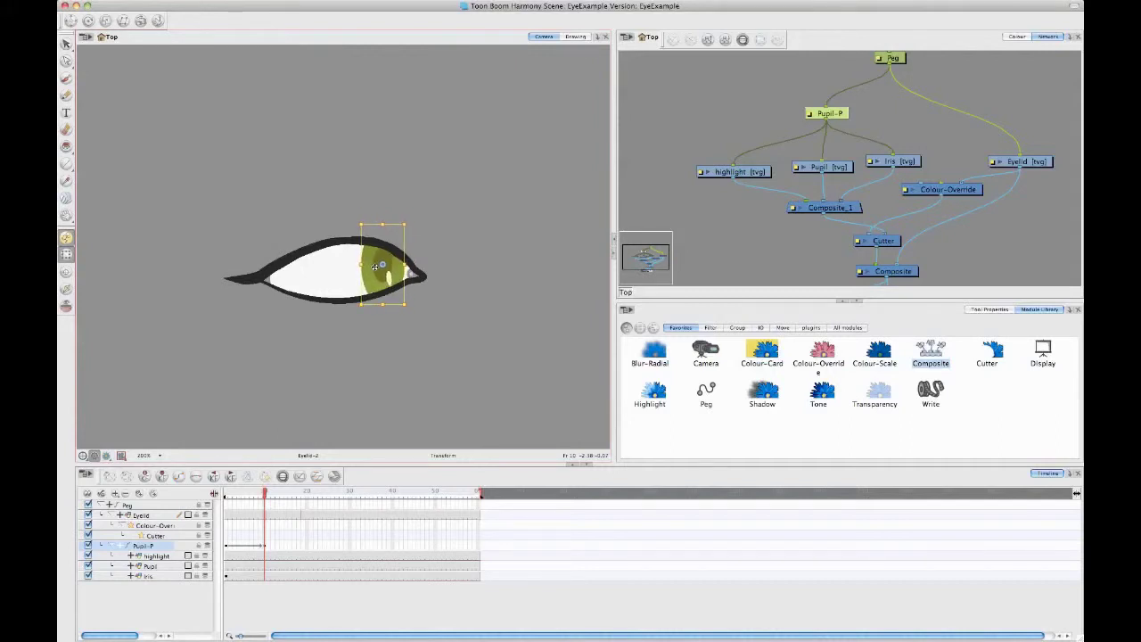
left_click(486, 299)
mouse_move(264, 497)
left_mouse_down()
mouse_move(237, 499)
mouse_move(276, 504)
mouse_move(200, 501)
mouse_move(263, 515)
left_mouse_up()
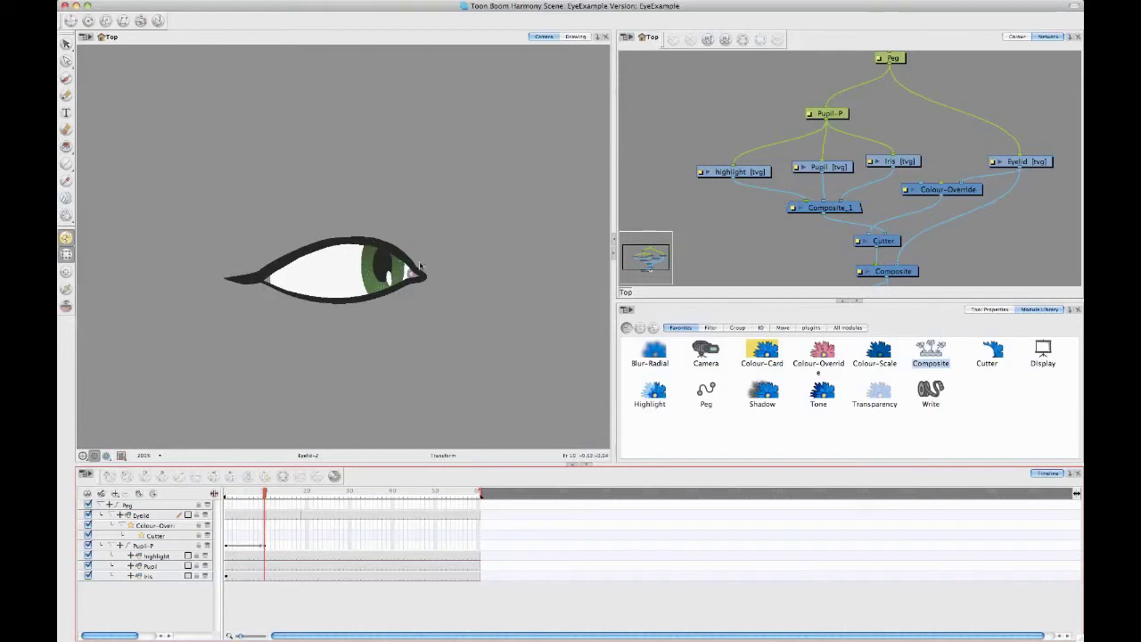
left_click_drag(267, 496, 266, 525)
- Examine the Eyelid layer's drawing exposure in the timeline around frame 10 and back near frame 4
left_click(265, 515)
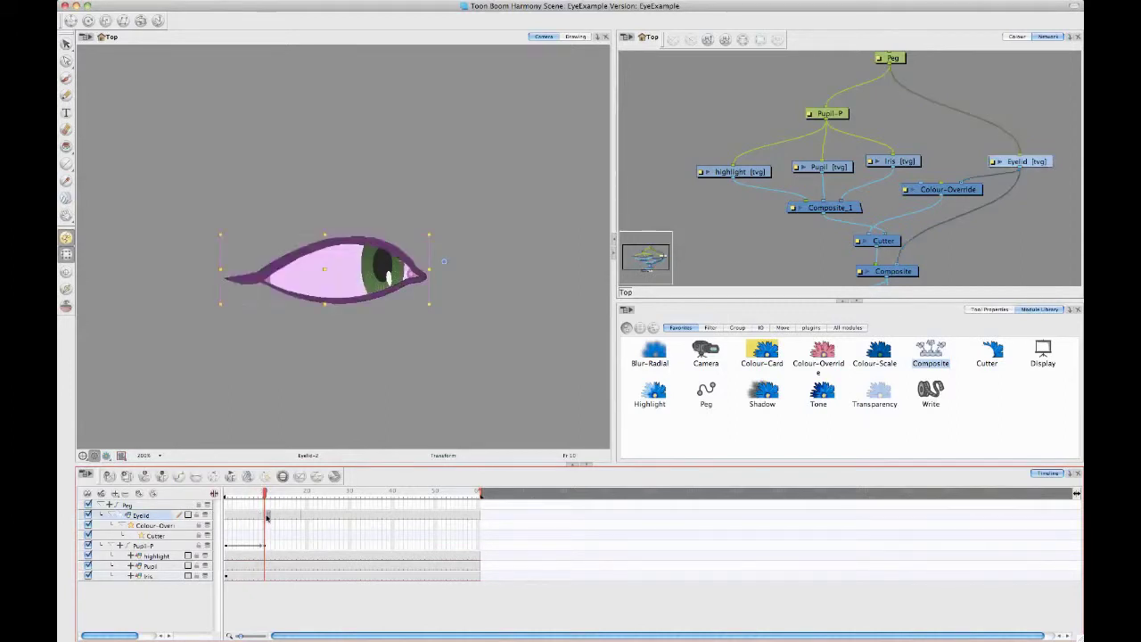
left_click(275, 524)
left_click(267, 515)
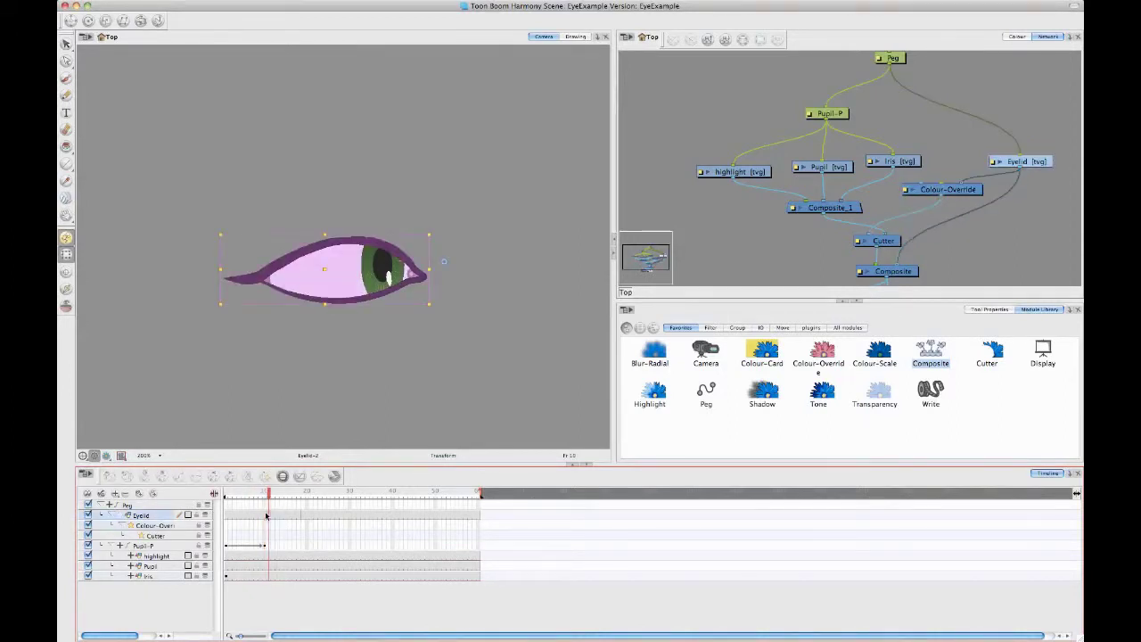
left_click(263, 515)
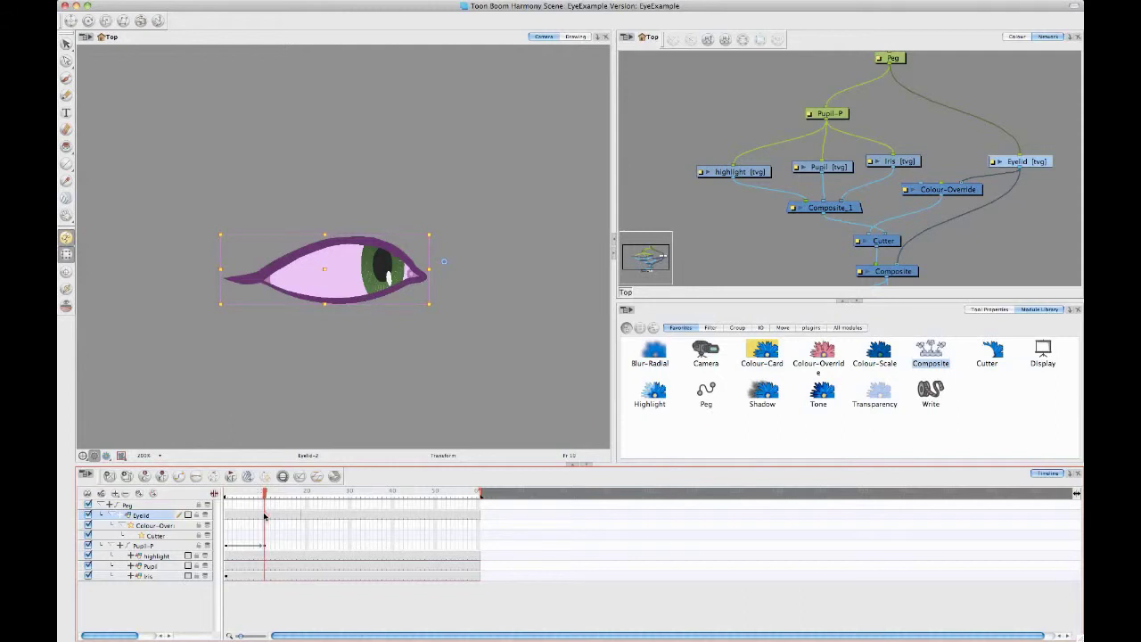
left_click(241, 515)
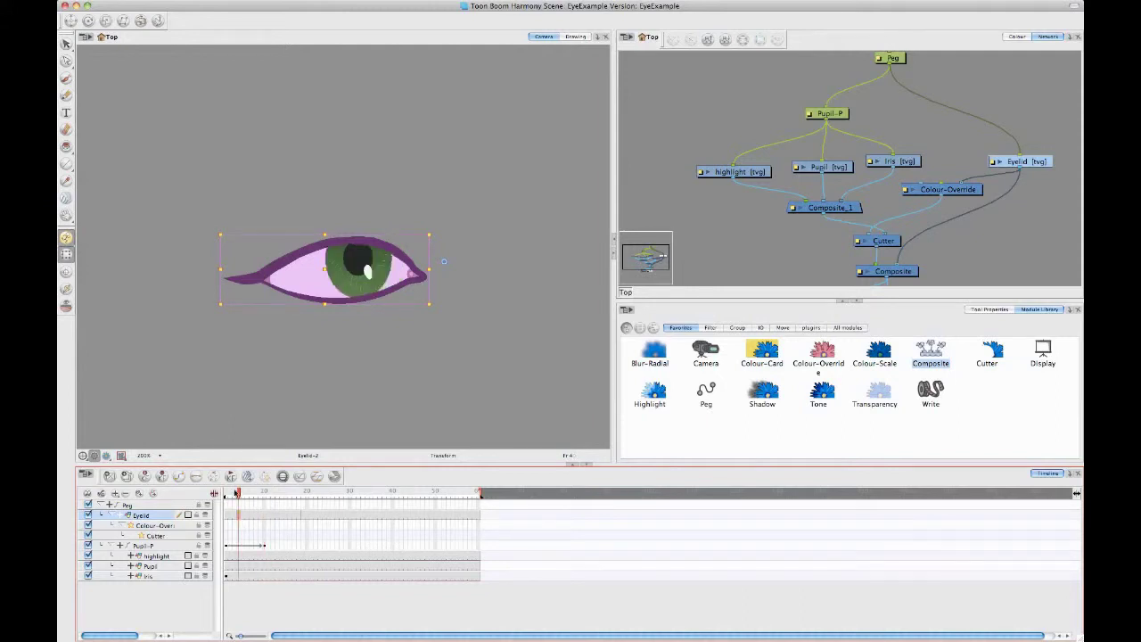
mouse_move(242, 515)
left_mouse_down()
mouse_move(228, 515)
mouse_move(249, 515)
left_mouse_up()
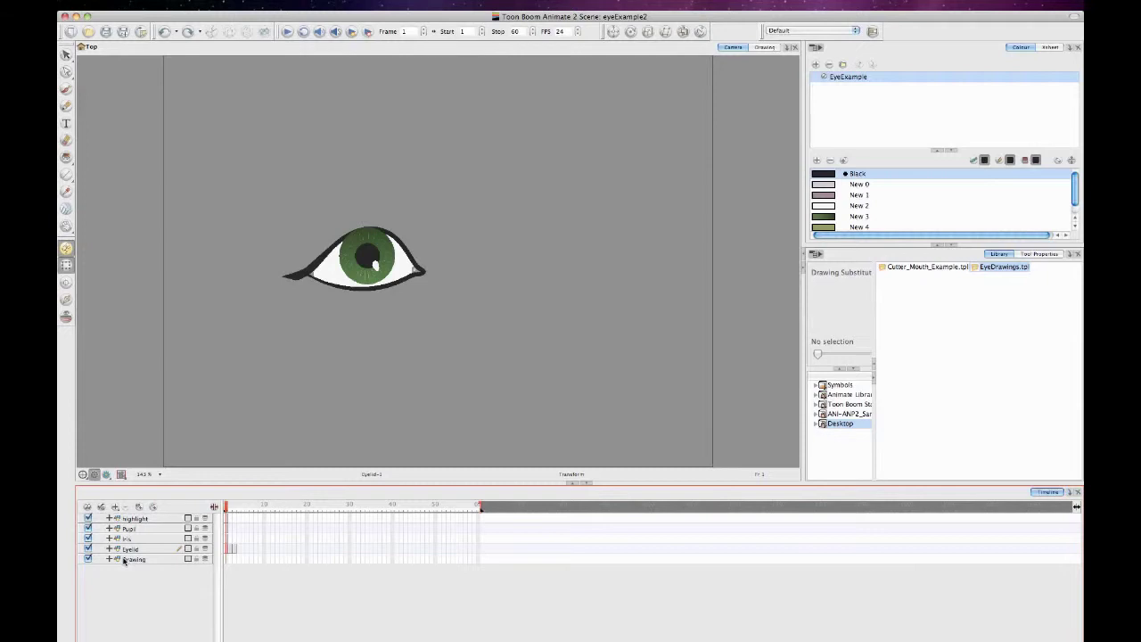
- In Toon Boom Animate 2, add a peg to the Pupil layer and parent the highlight, Pupil and Iris layers to it
left_click(146, 520)
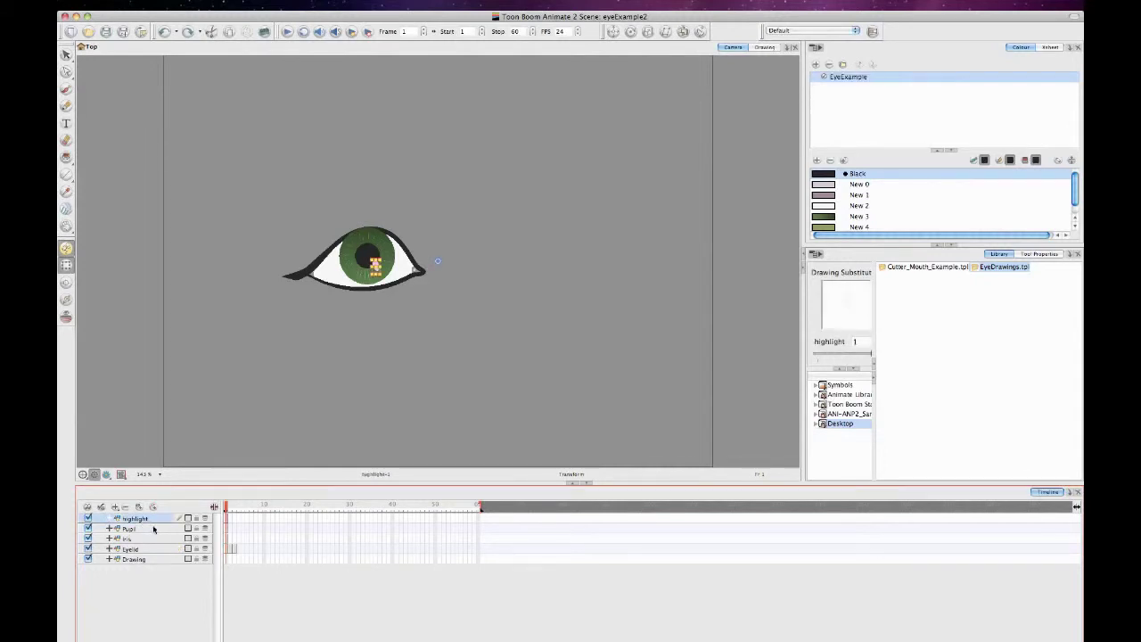
left_click(159, 530)
left_click(148, 537)
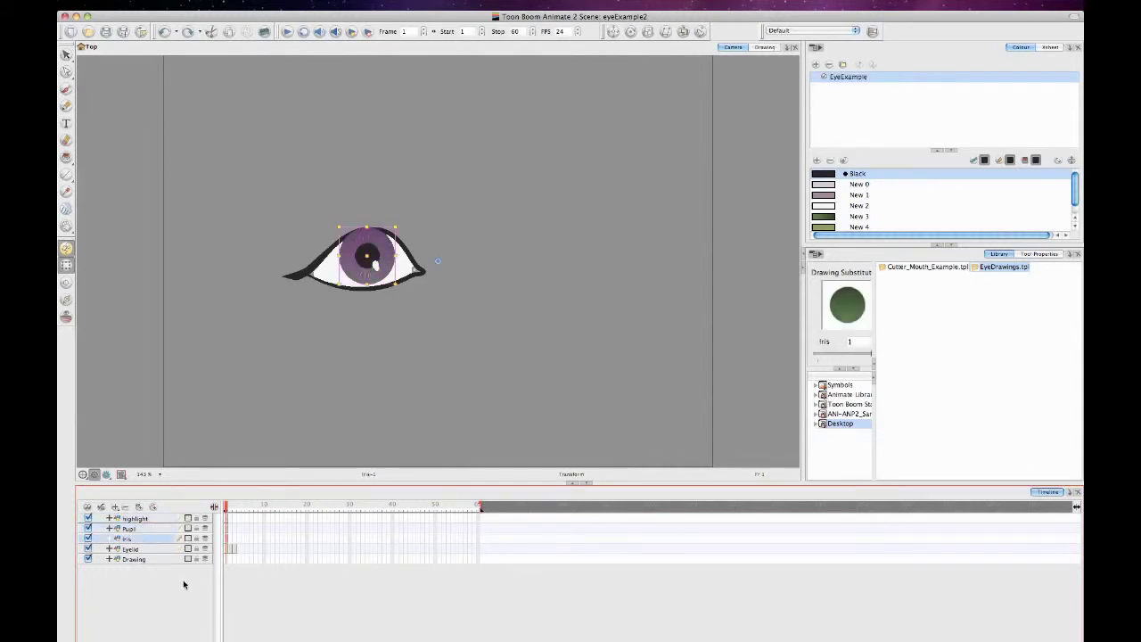
left_click(131, 528)
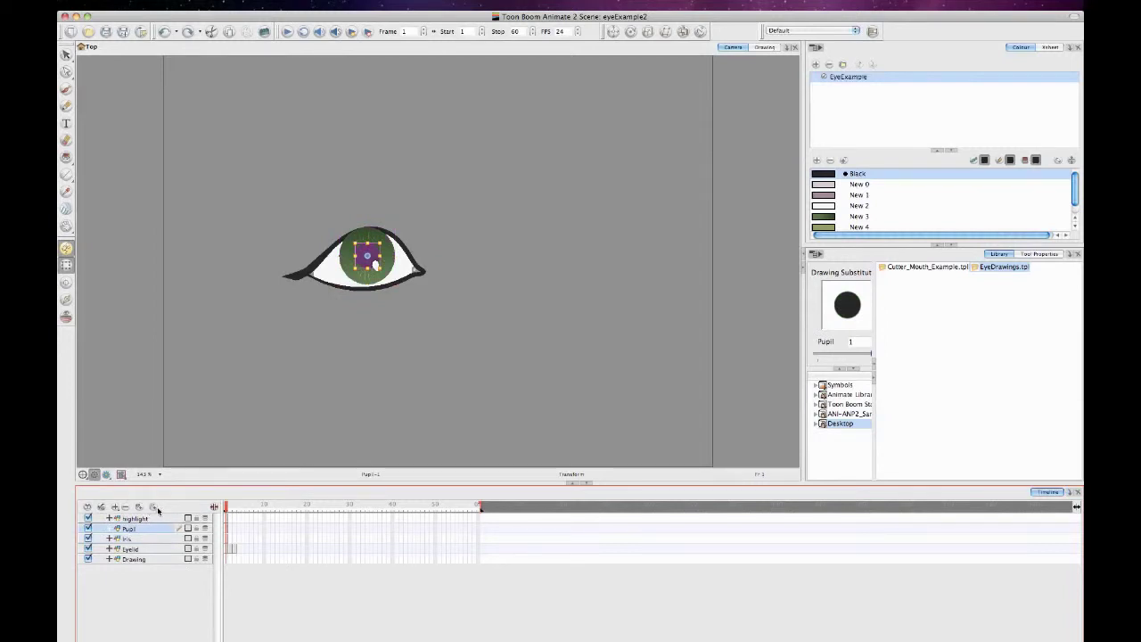
left_click(153, 507)
left_click_drag(149, 521, 173, 540)
left_click(160, 549)
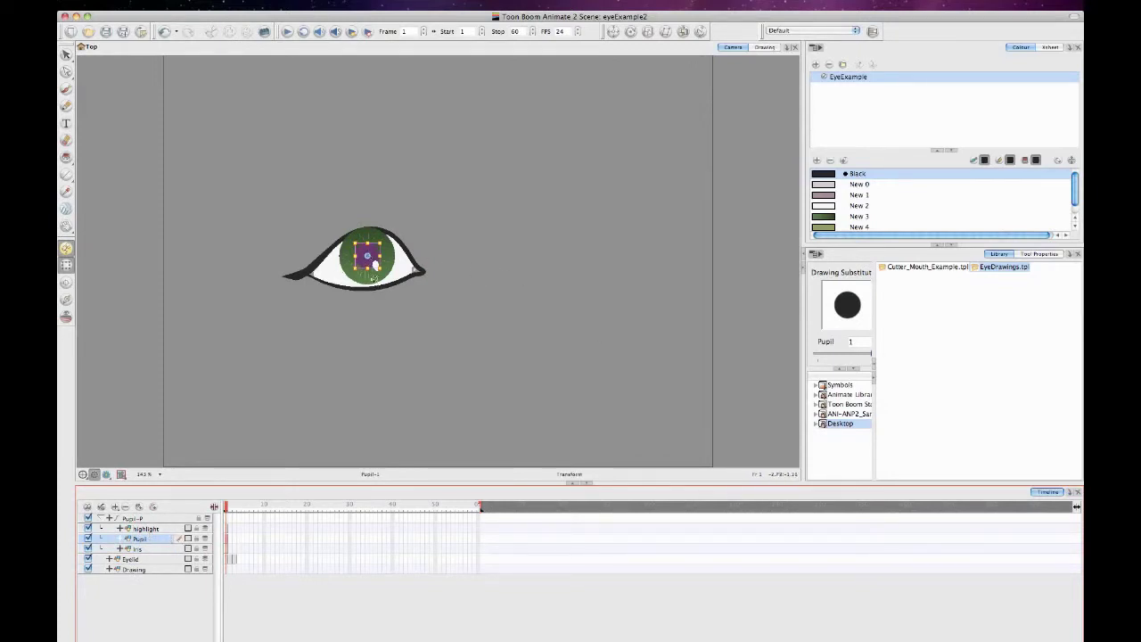
- Try scaling the Pupil drawing up and down on its own at frame 1, and undo the scaling
left_click_drag(375, 264, 391, 279)
left_click(460, 242)
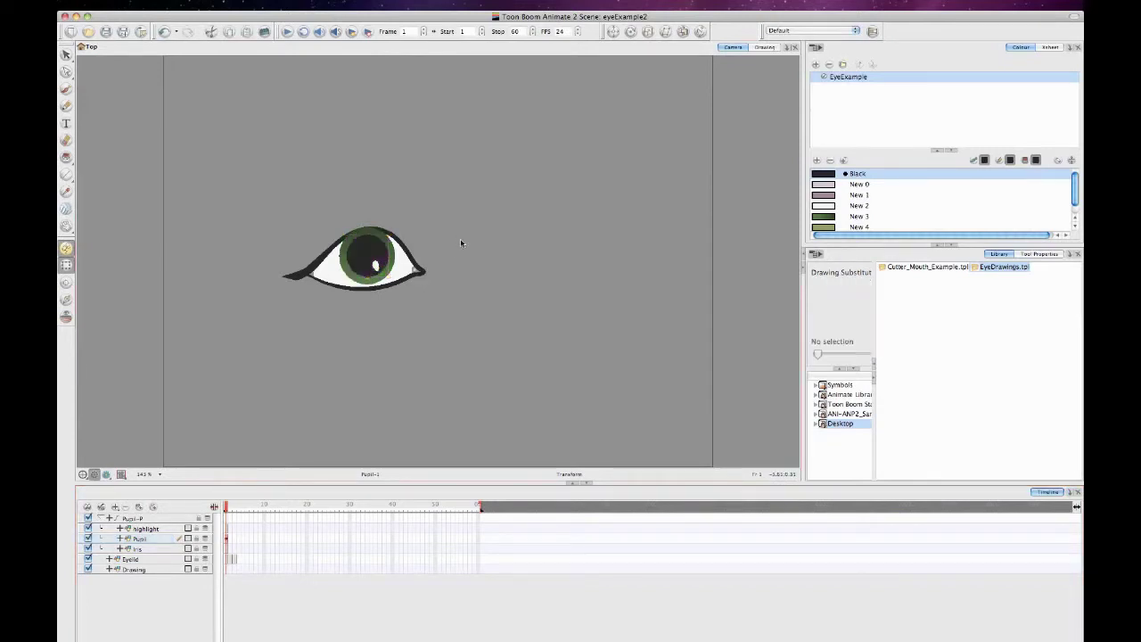
left_click(365, 258)
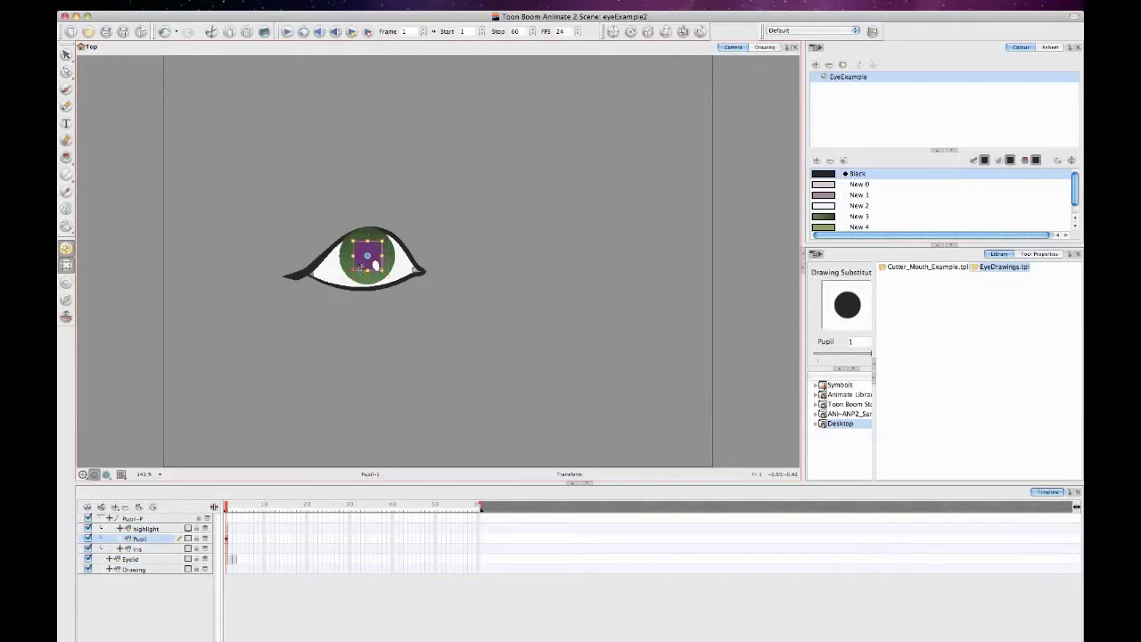
left_click(497, 279)
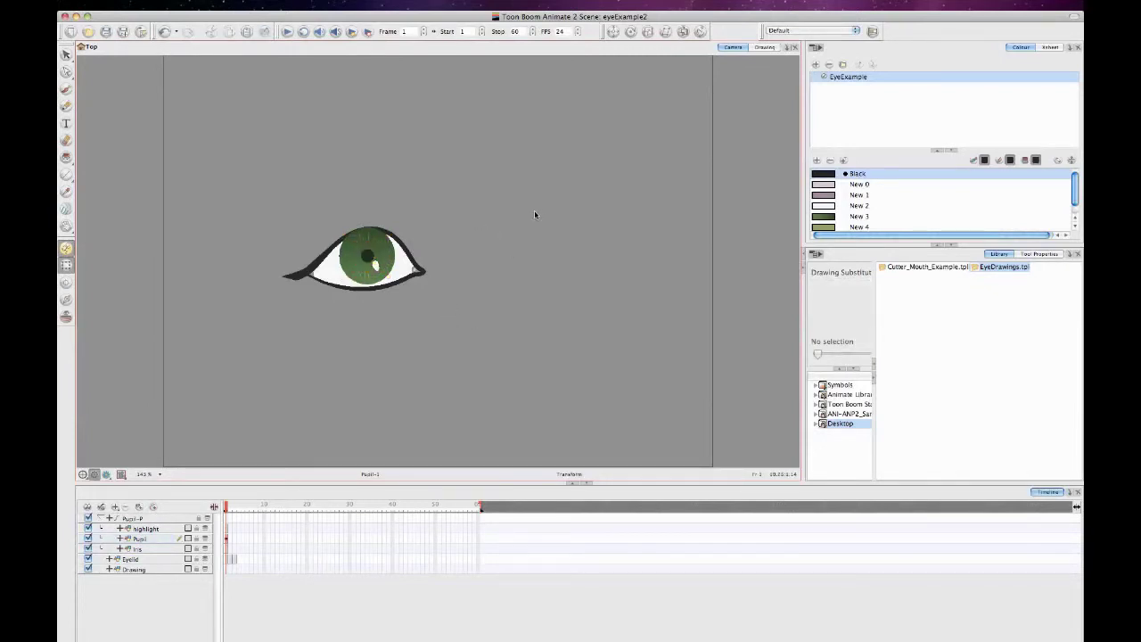
key("super+z")
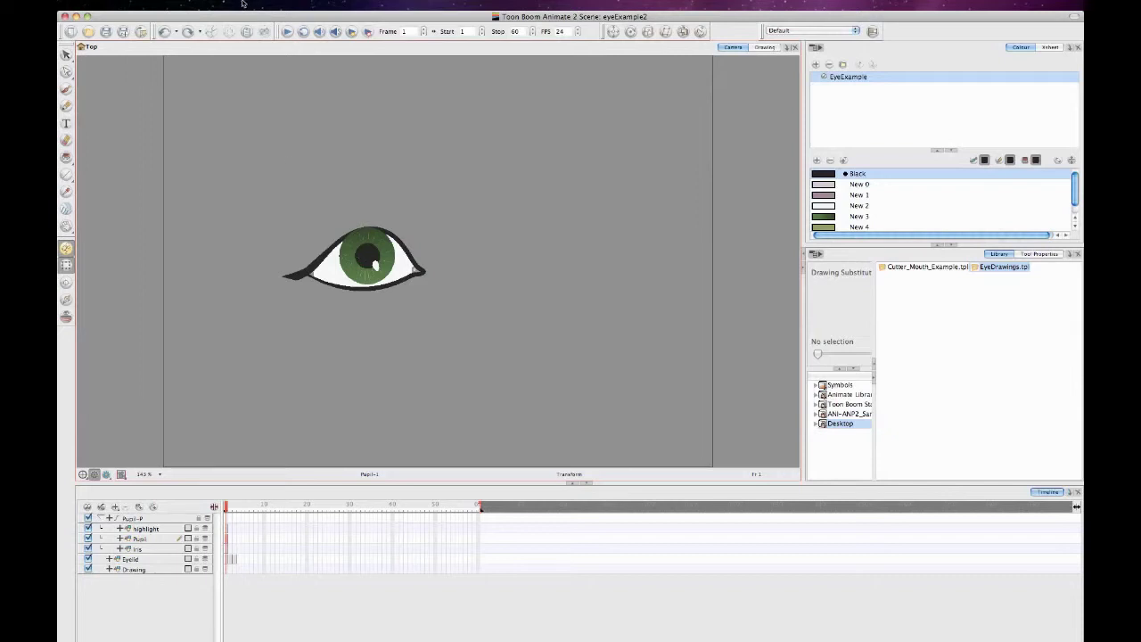
- Move the Pupil-P peg's pivot to the pupil's centre and shift the iris group slightly toward the eye's inner corner
left_click(367, 258)
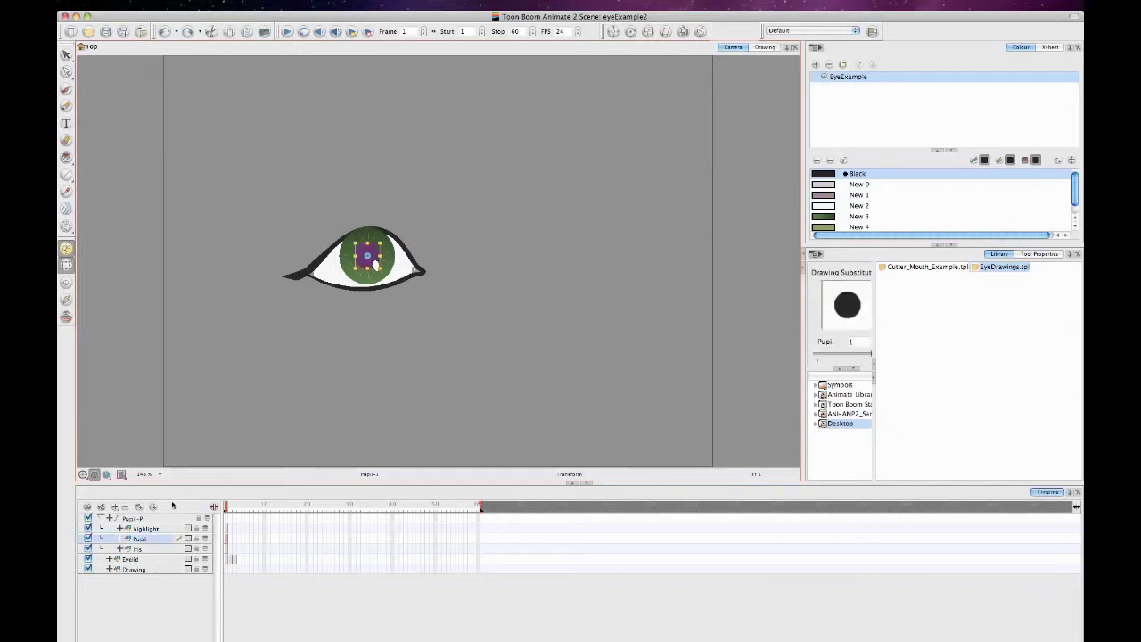
left_click(146, 518)
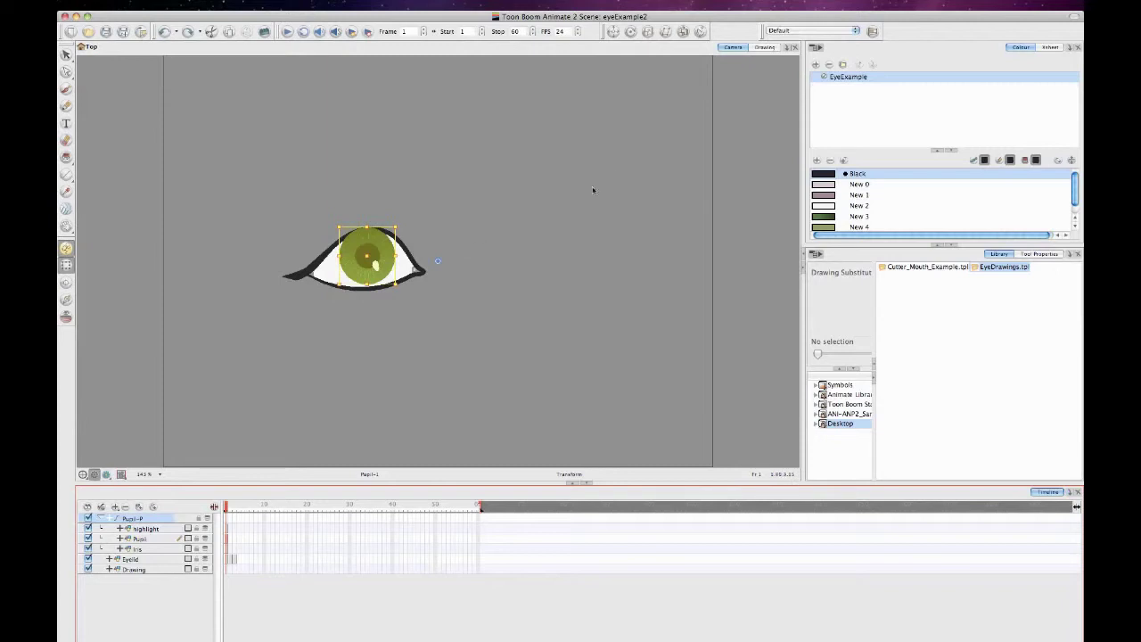
left_click(631, 33)
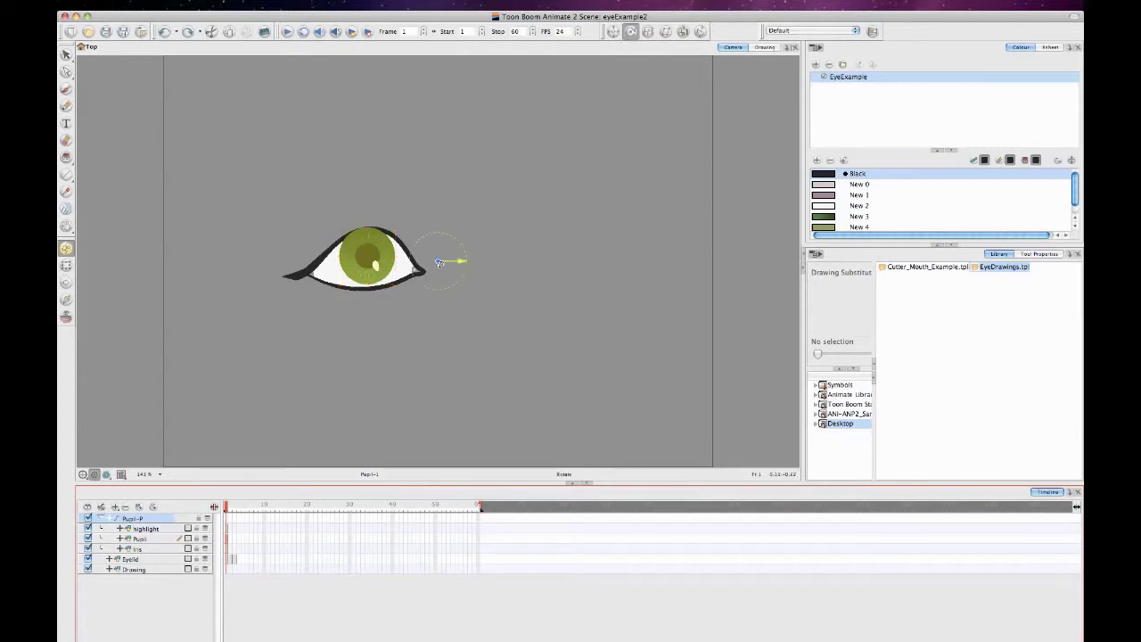
left_click_drag(438, 261, 364, 256)
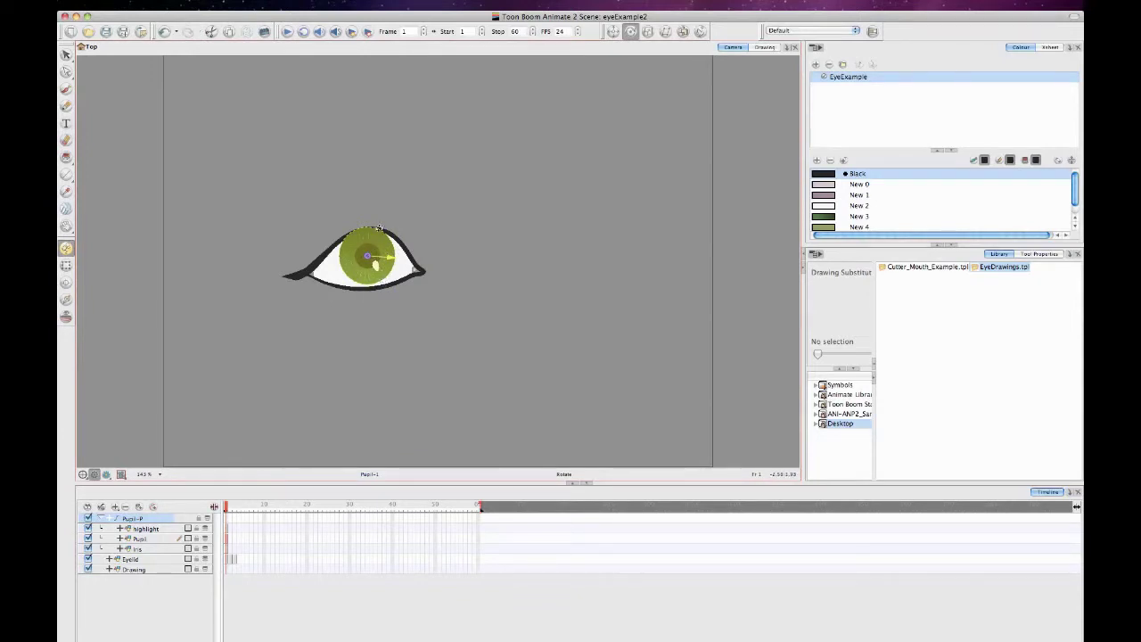
left_click(65, 265)
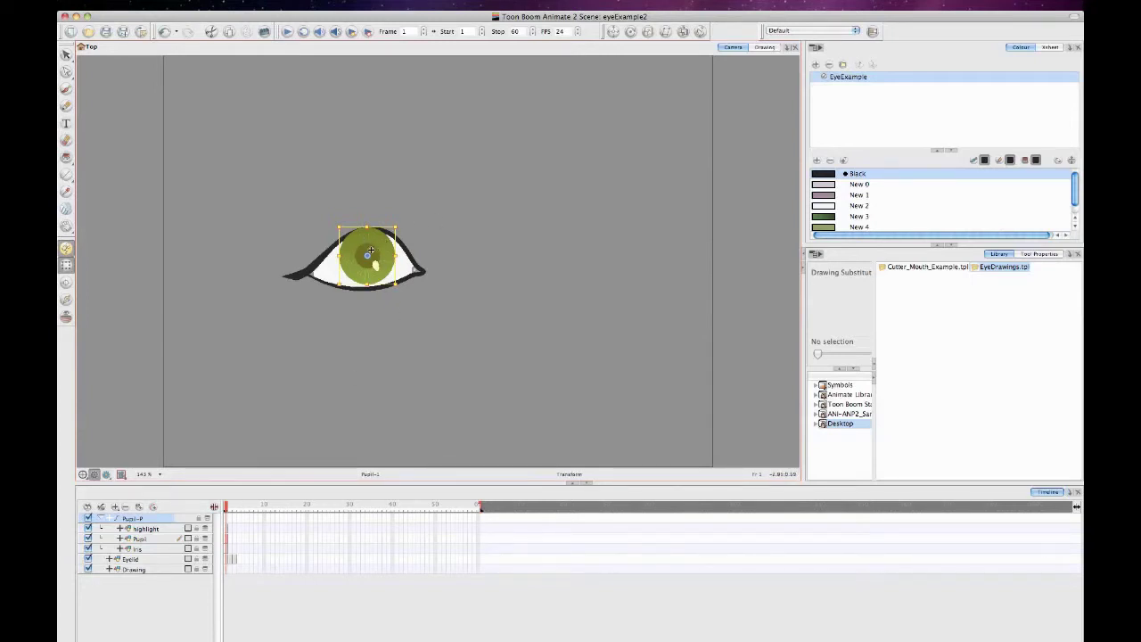
left_click_drag(382, 246, 406, 258)
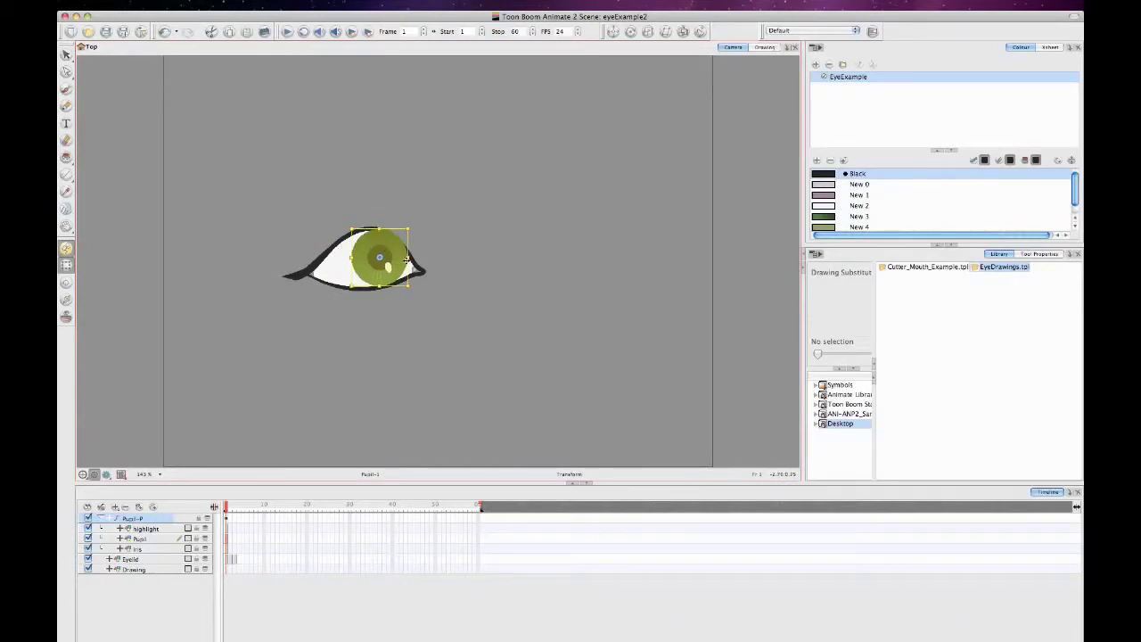
left_click(391, 324)
- Try moving and scaling the Pupil drawing separately from the iris, undo the changes and deselect it
left_click(386, 253)
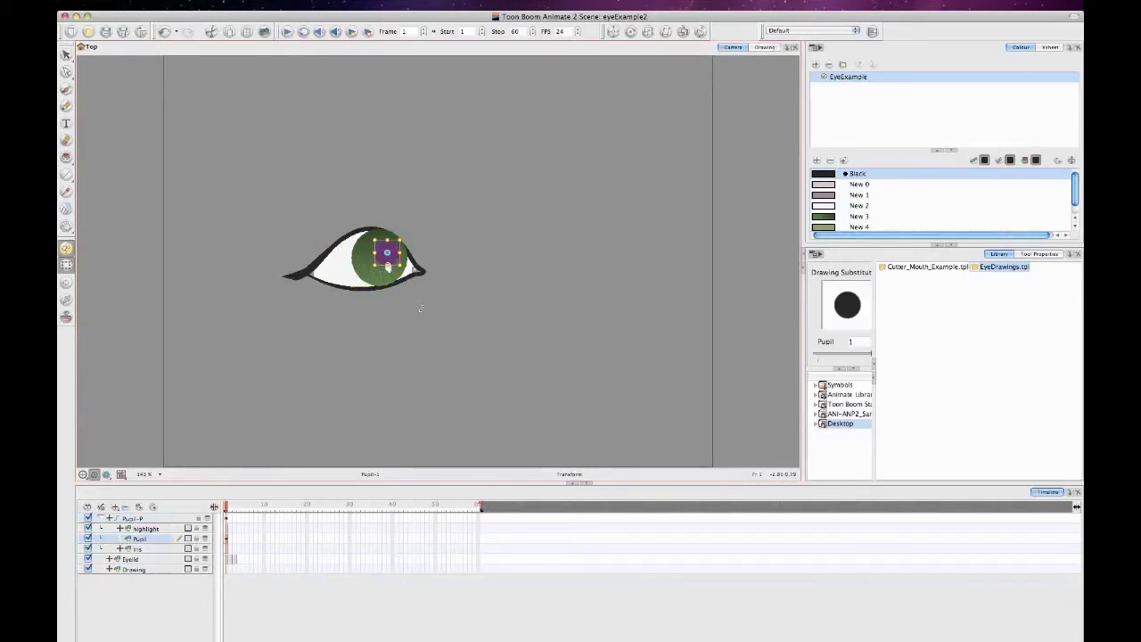
key("super+z")
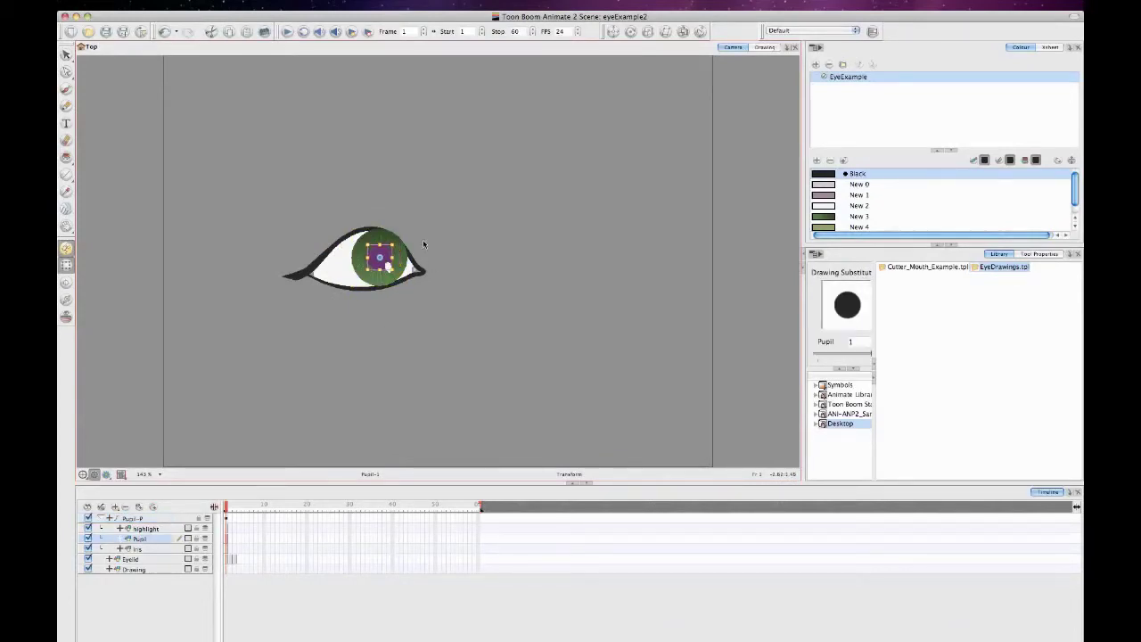
mouse_move(388, 267)
left_mouse_down()
mouse_move(411, 287)
mouse_move(398, 274)
left_mouse_up()
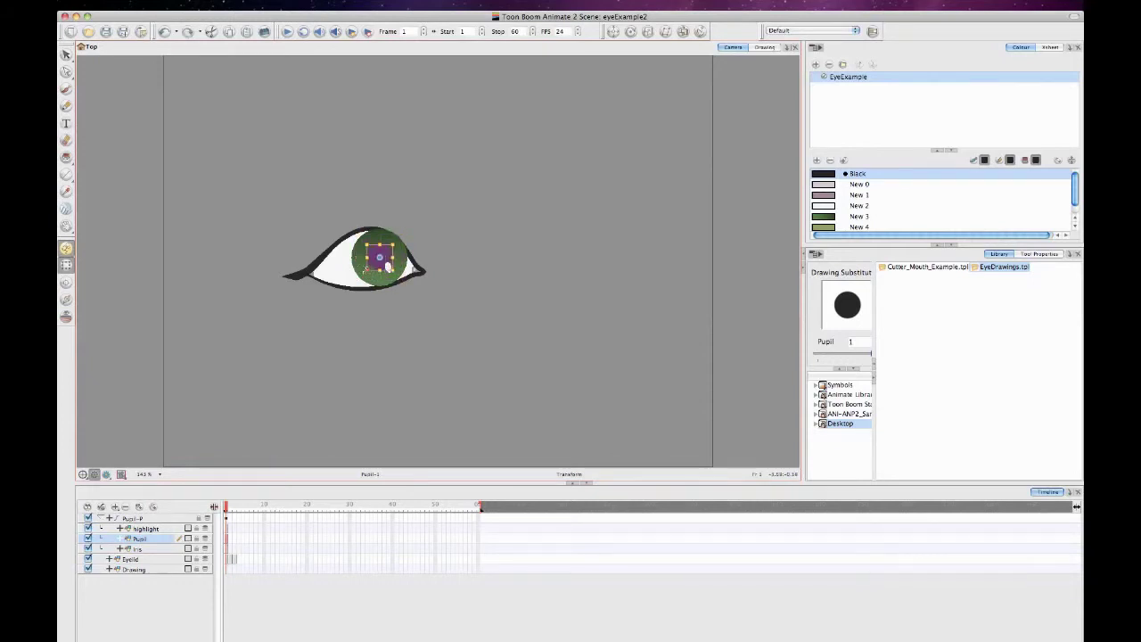
left_click(486, 301)
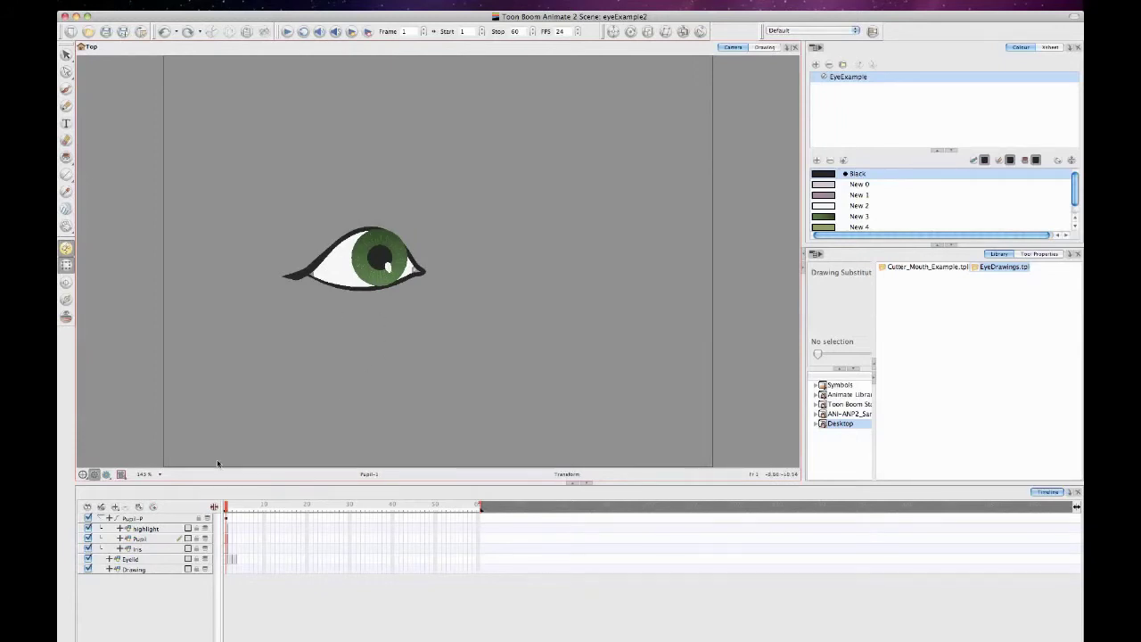
- Add a Colour-Override effect above the Eyelid layer and parent Eyelid to it
left_click(164, 560)
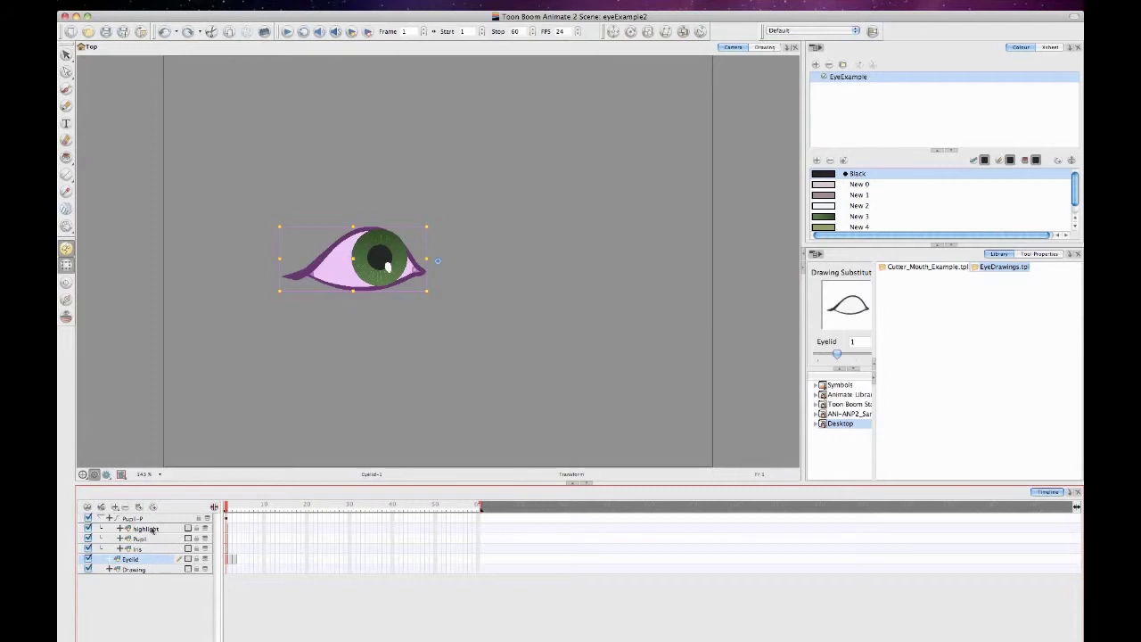
left_click(115, 507)
mouse_move(164, 584)
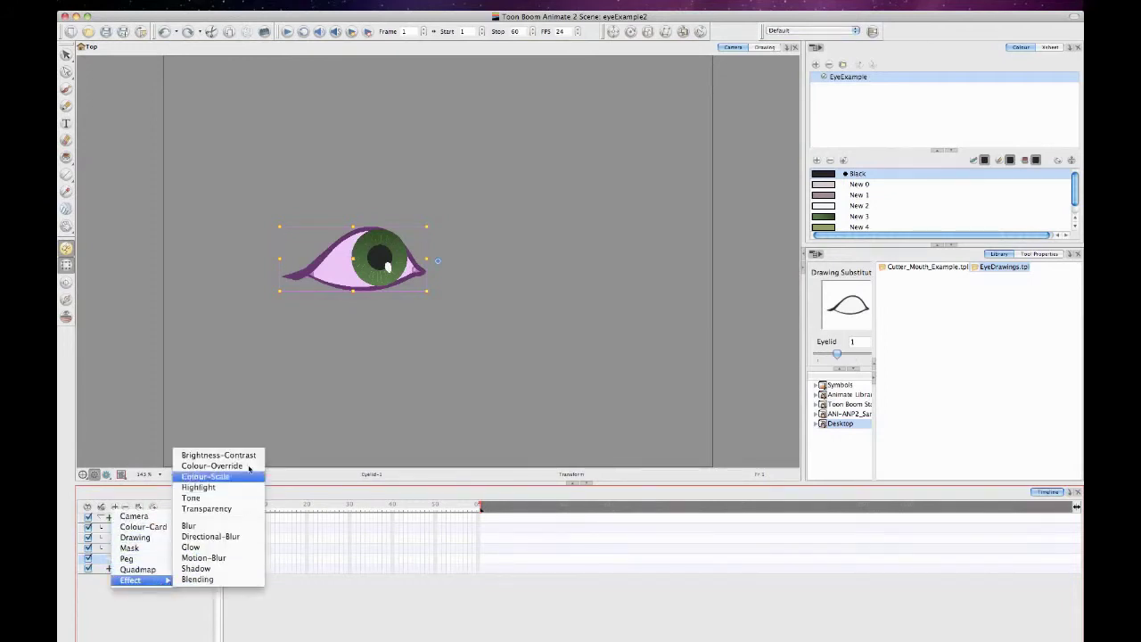
left_click(211, 466)
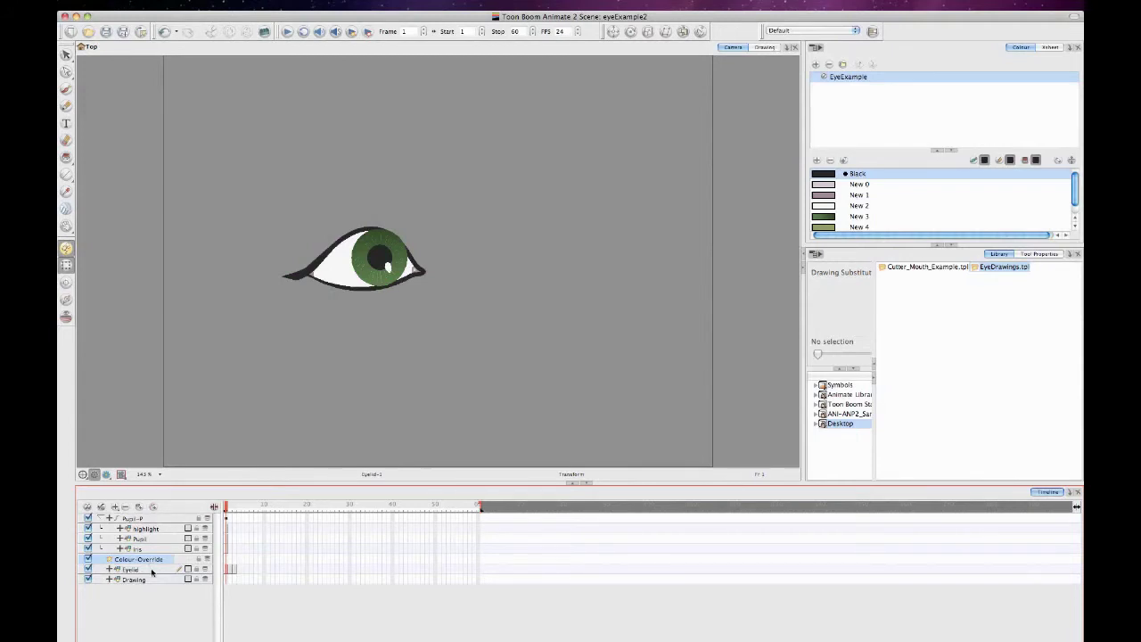
left_click(143, 568)
left_click_drag(142, 567, 147, 559)
left_click(165, 561)
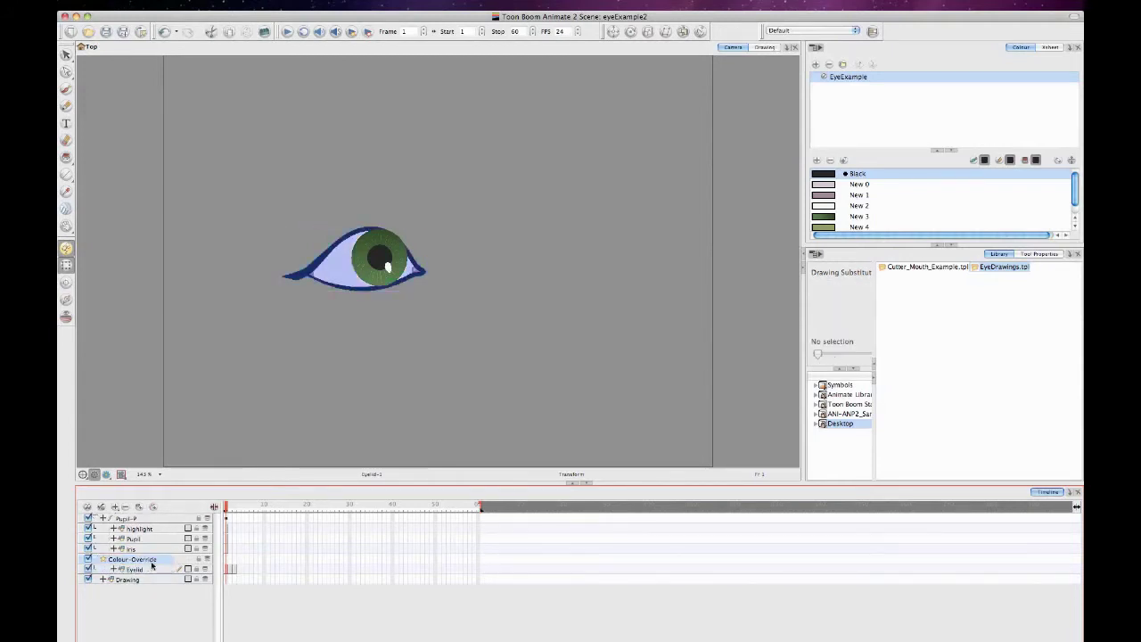
- Review the EyeExample palette and its colour list in the Colour-Override layer's properties
double_click(106, 559)
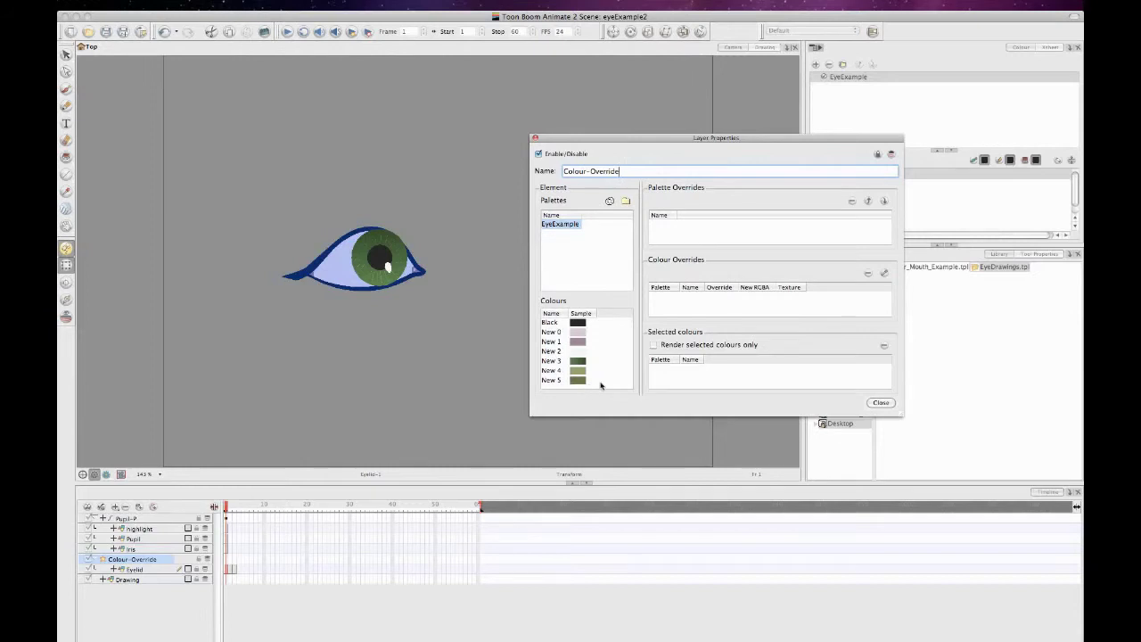
left_click(600, 260)
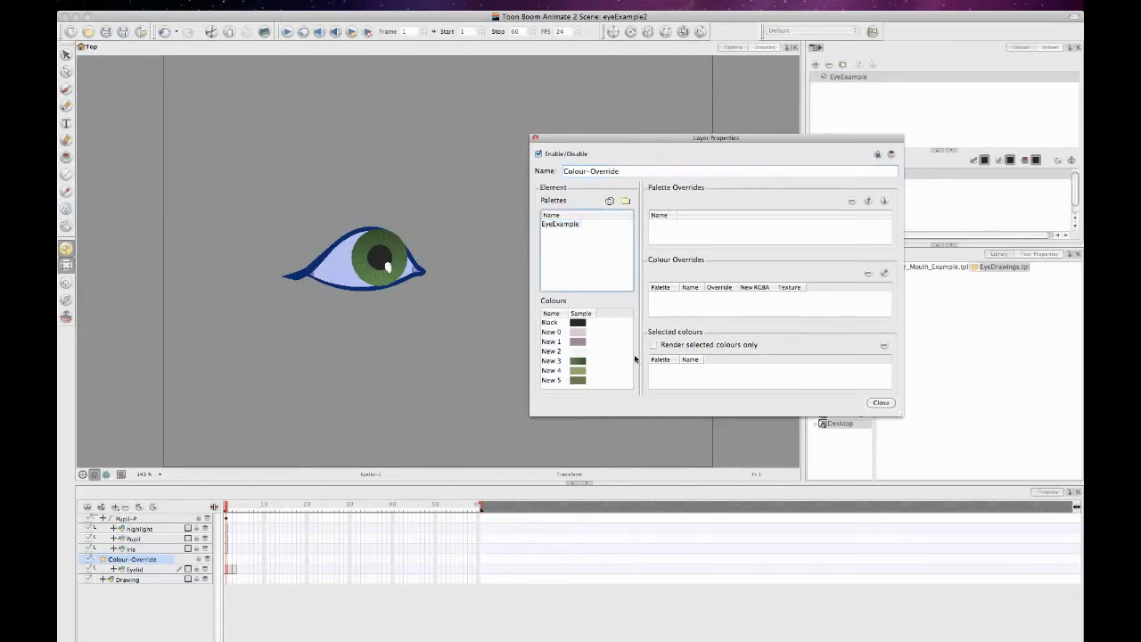
left_click(881, 402)
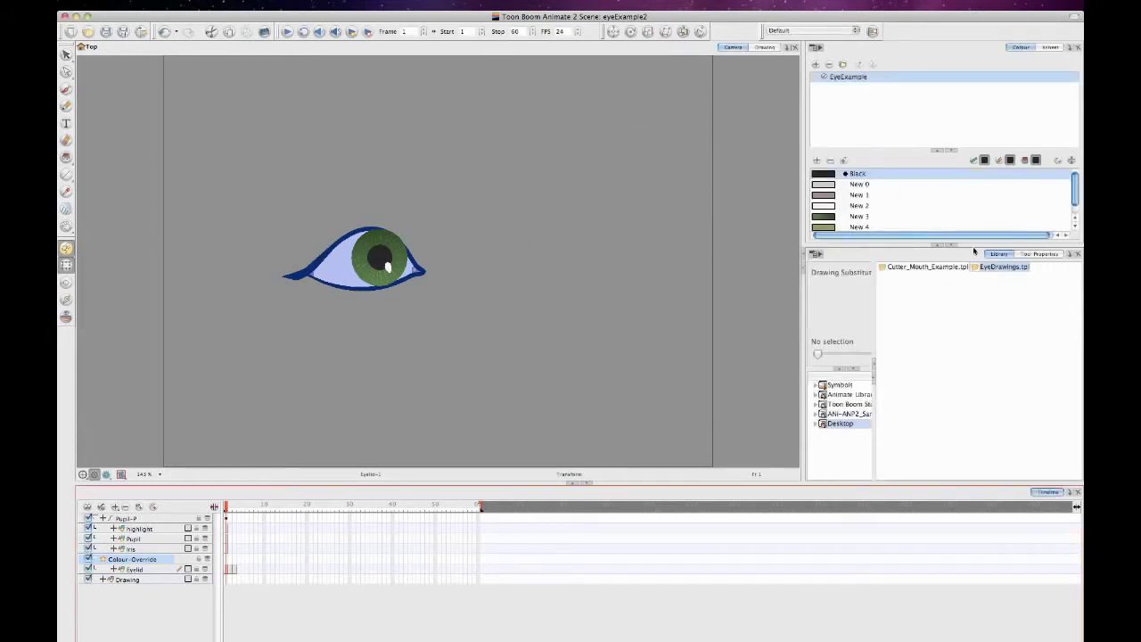
- Rename the EyeExample palette colours Black, New 0 and New 1 to eyeOutline, eyePink1 and eyePink2
left_click(1074, 189)
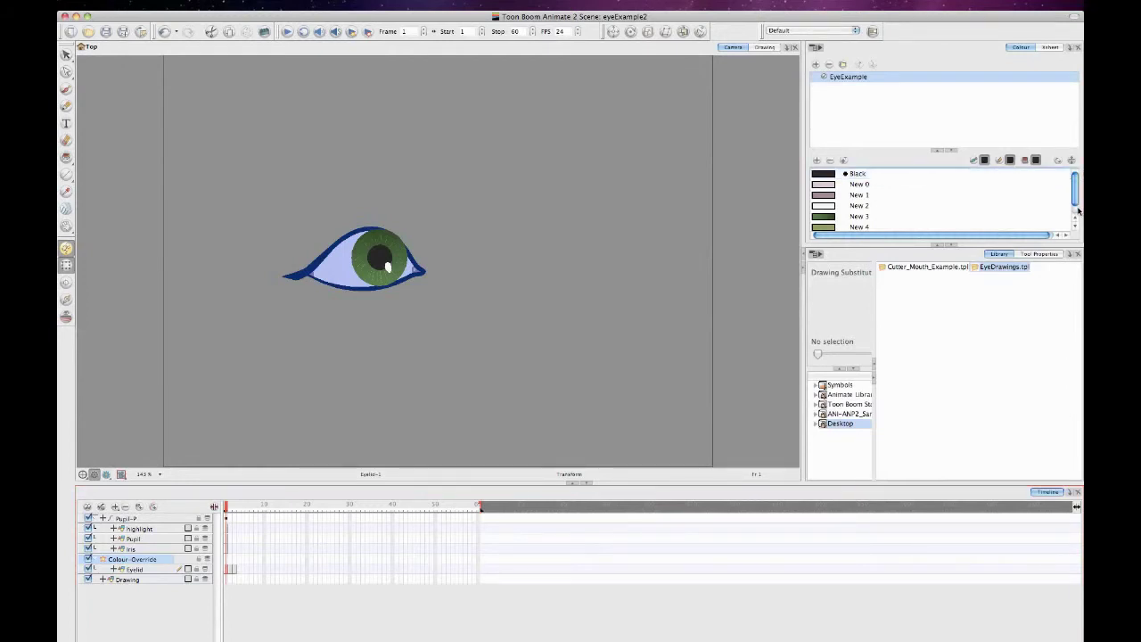
double_click(858, 175)
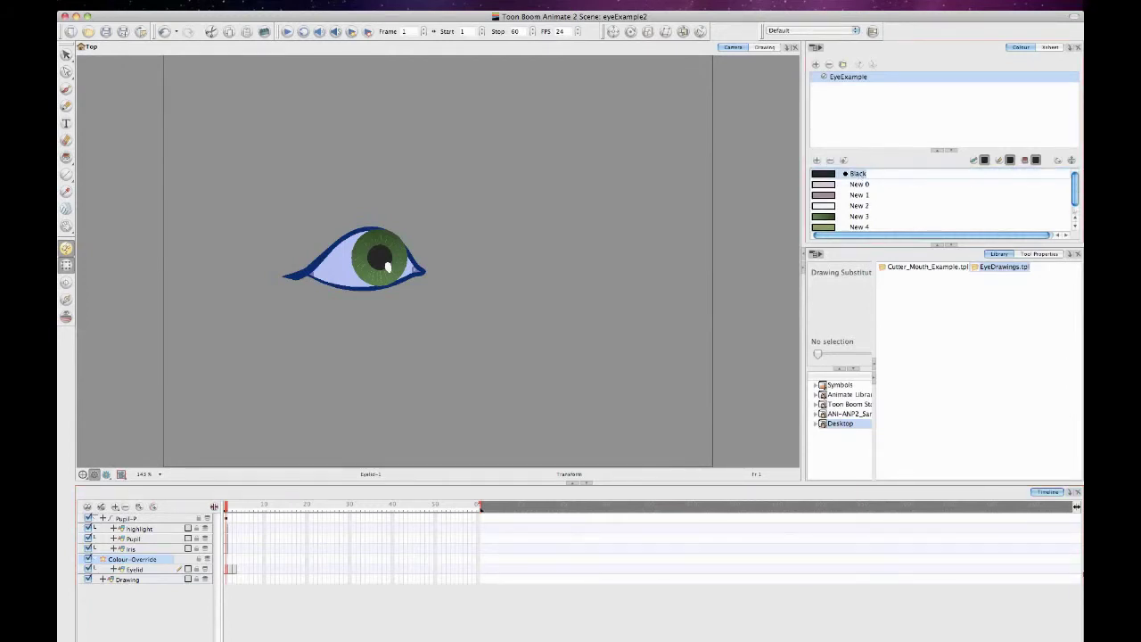
type("eyeOutline")
key("Tab")
type("ey")
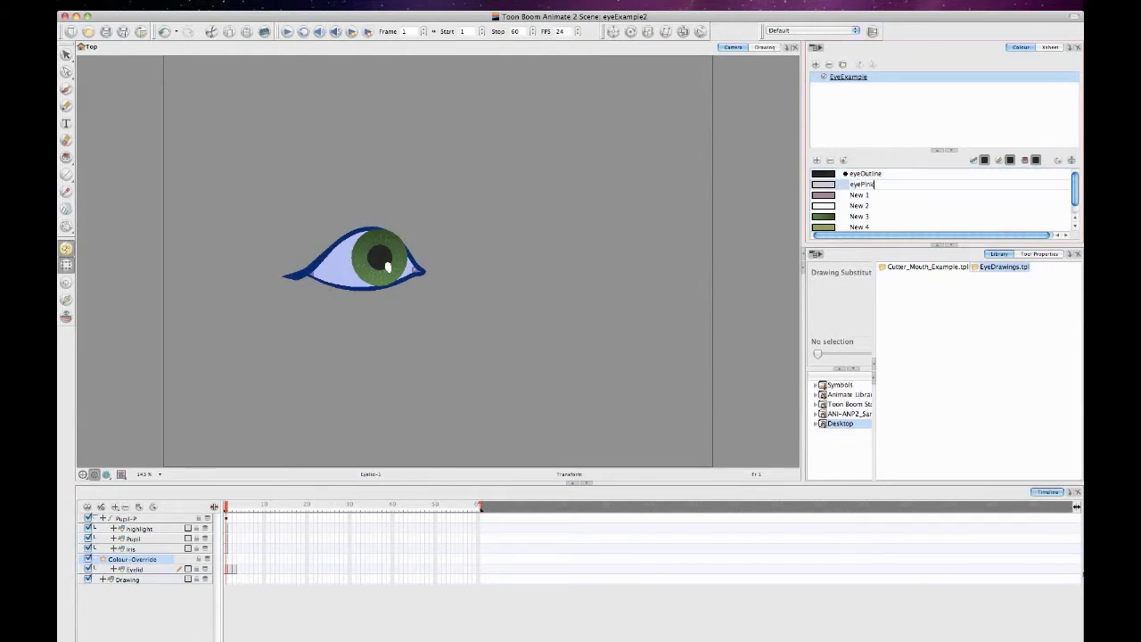
type("ePink1")
key("Tab")
type("eye")
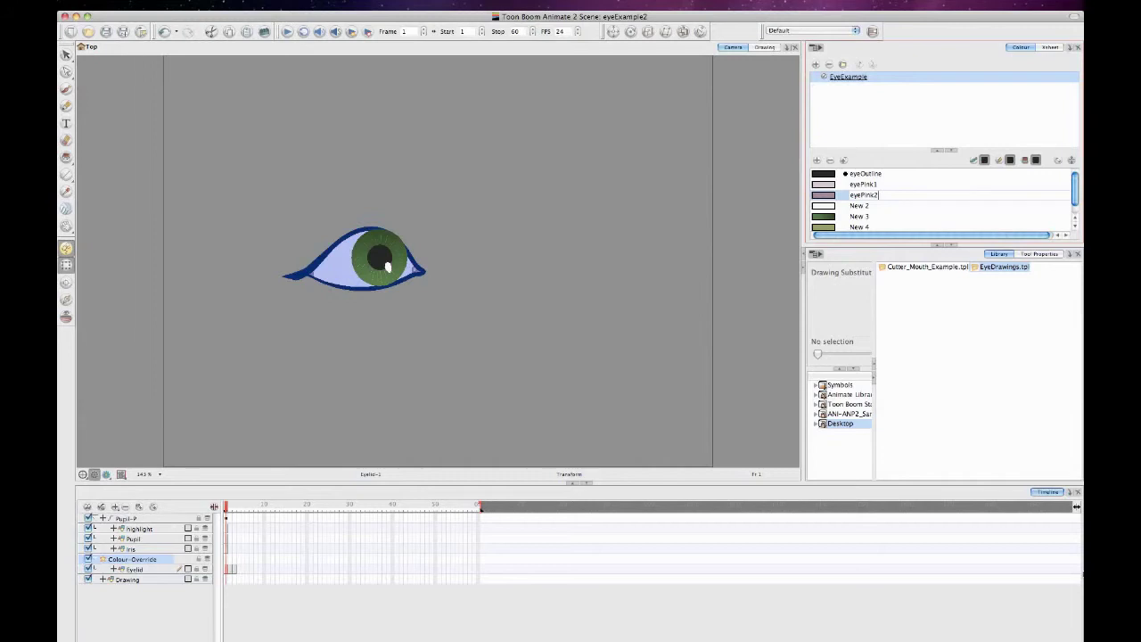
type("Pink2")
key("Tab")
- Rename the white swatch New 2 to eyeWhite and the three green swatches below it to eyeIris1, eyeIris2 and eyeIris3
type("eyeWhi")
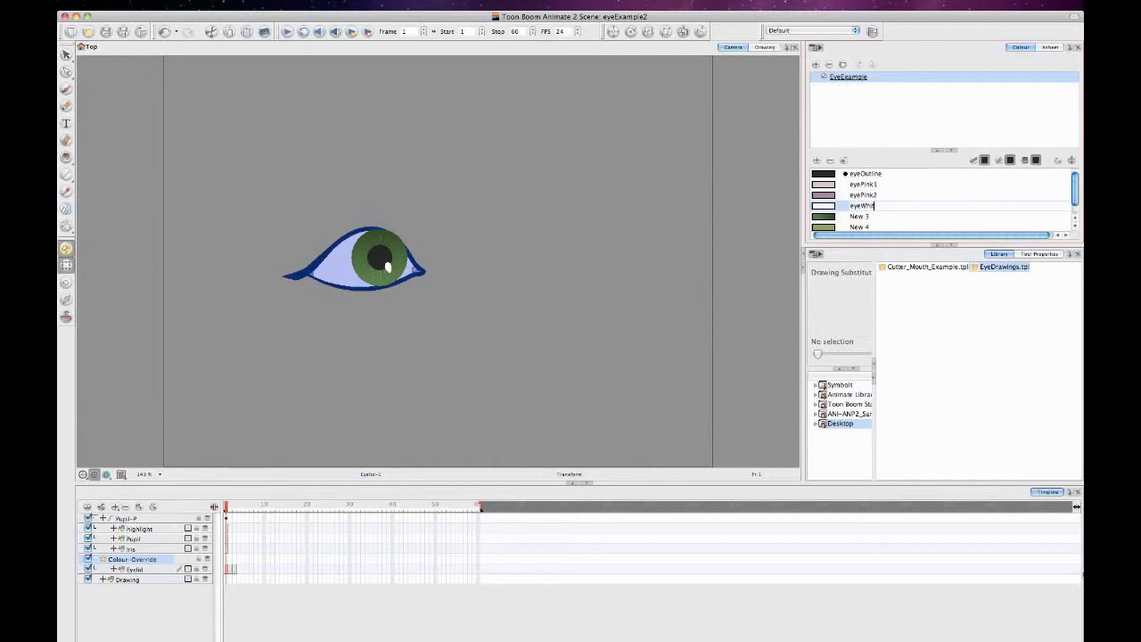
type("te")
key("Tab")
type("e")
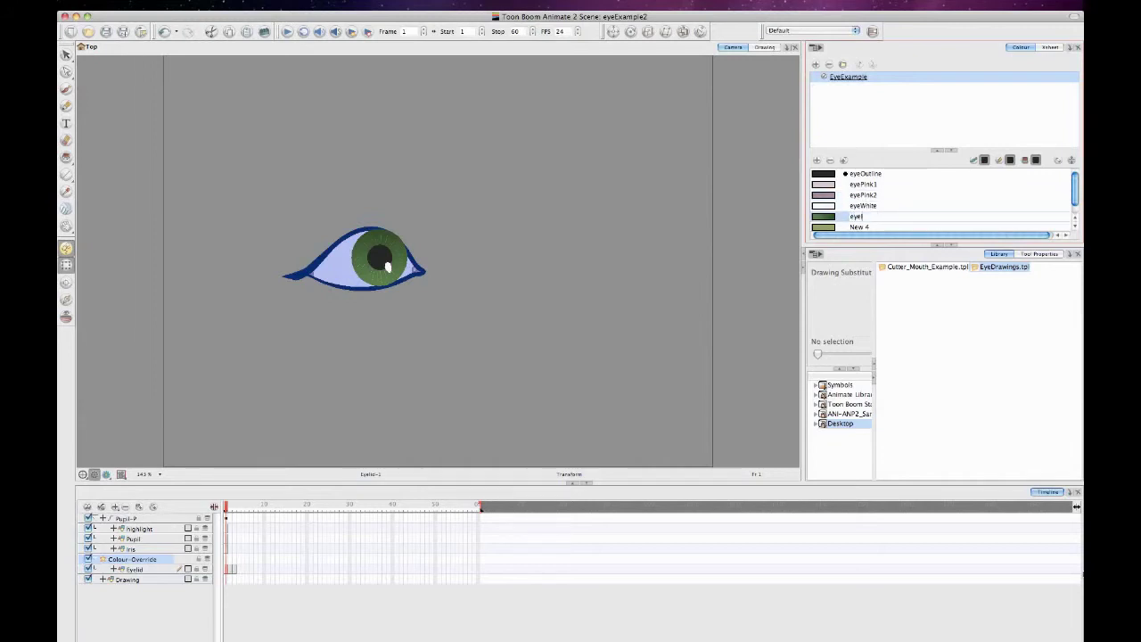
type("yeIris1")
key("Tab")
type("eye")
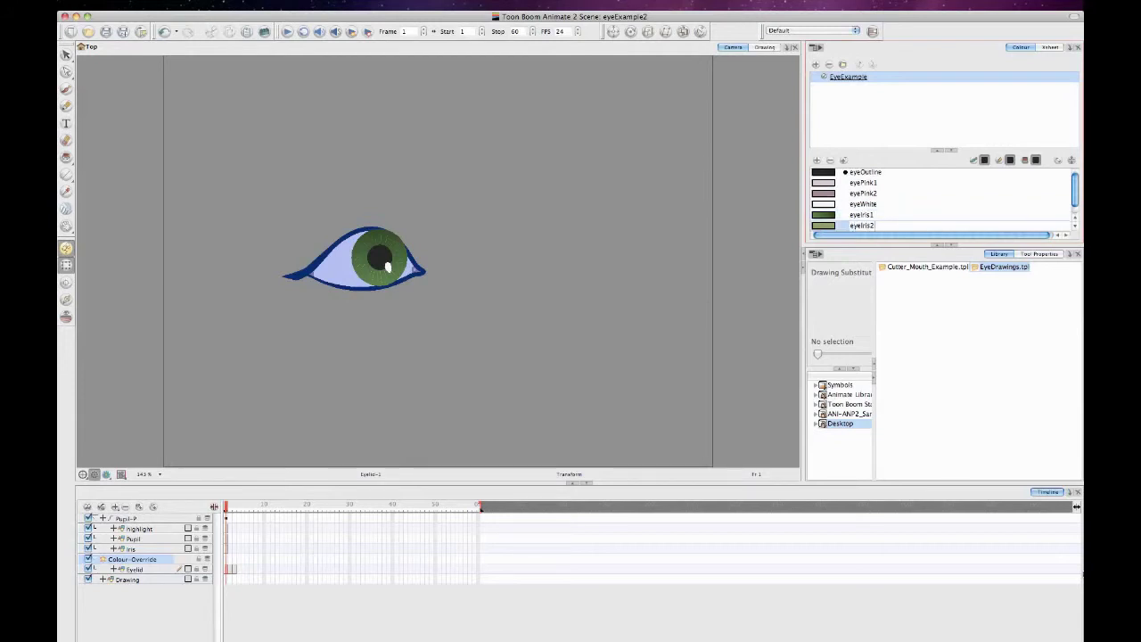
key("Tab")
type("eye")
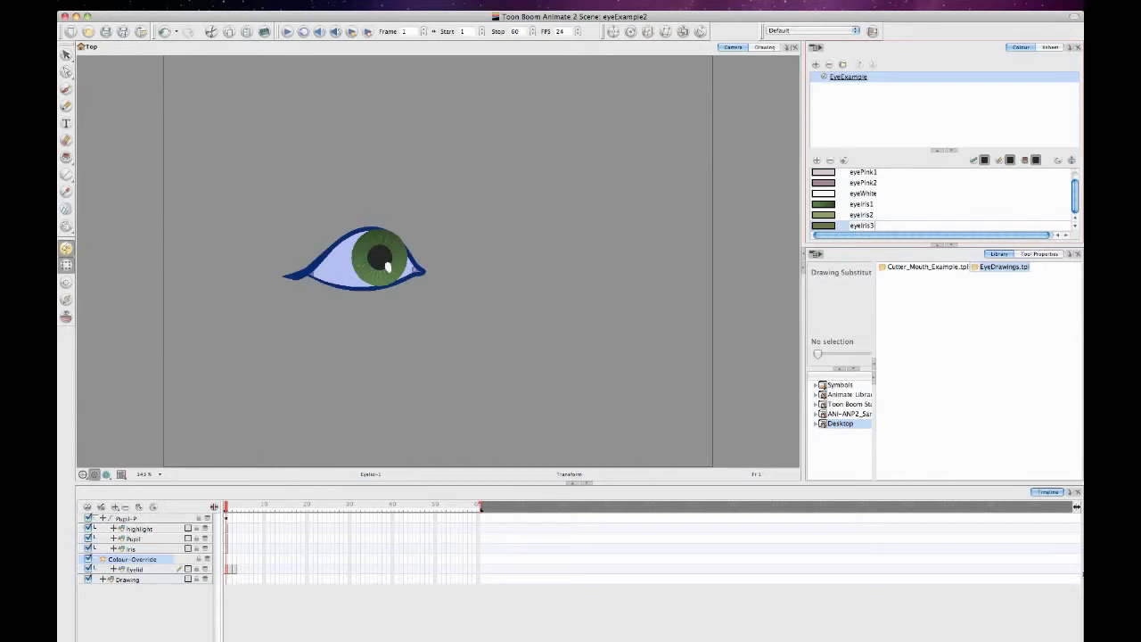
key("Return")
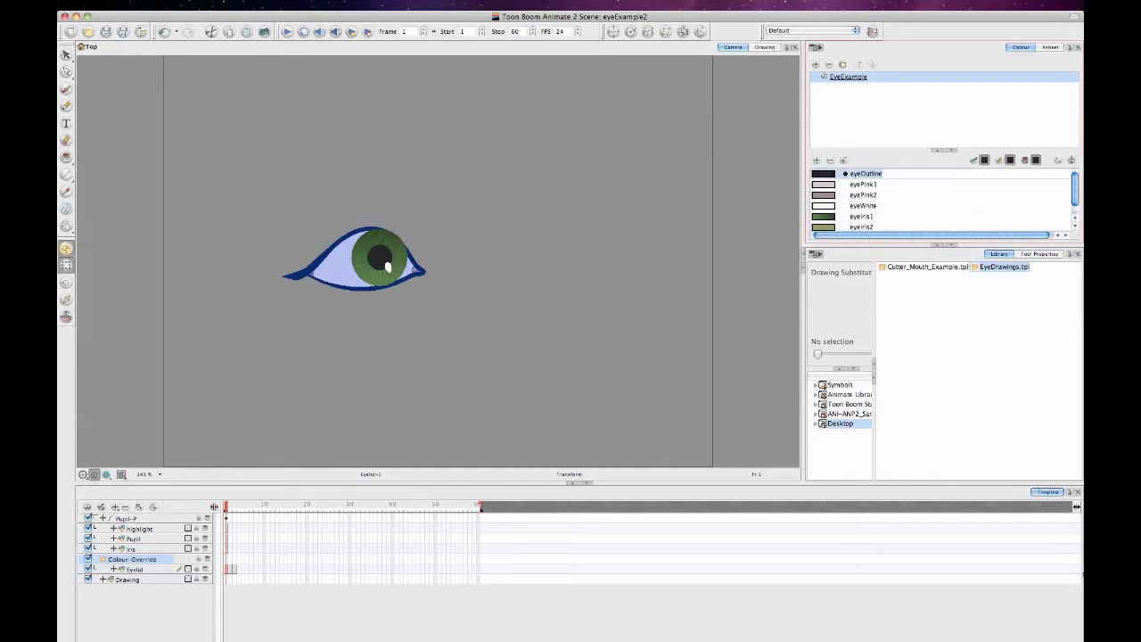
- Select the eyePink2 colour and enlarge the Colour view so the whole colour list fits
left_click(873, 197)
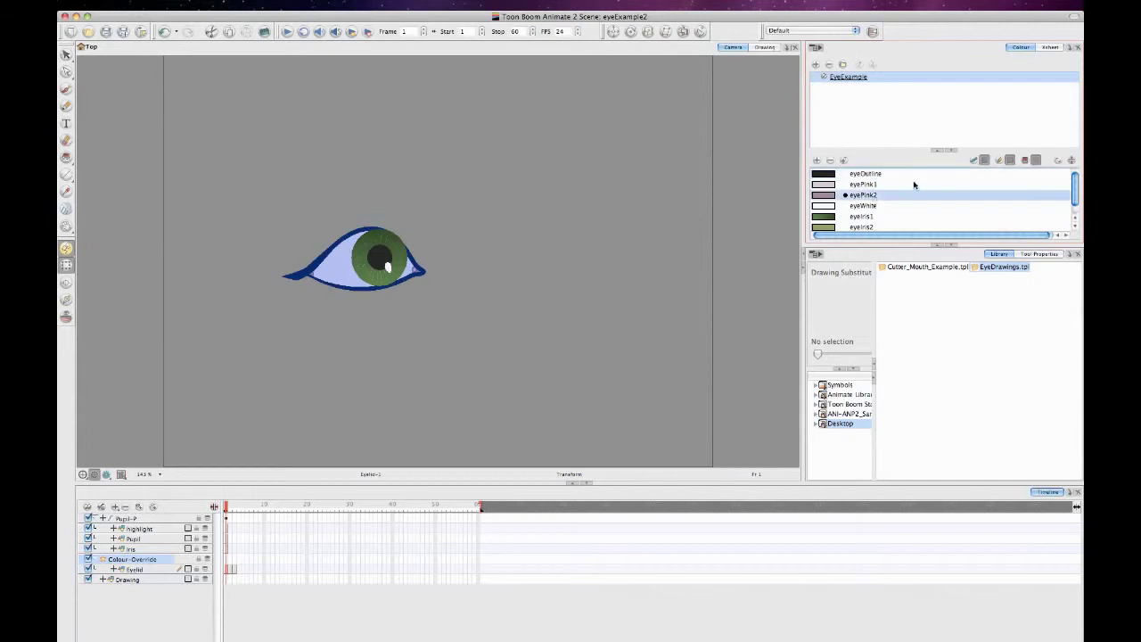
left_click(868, 128)
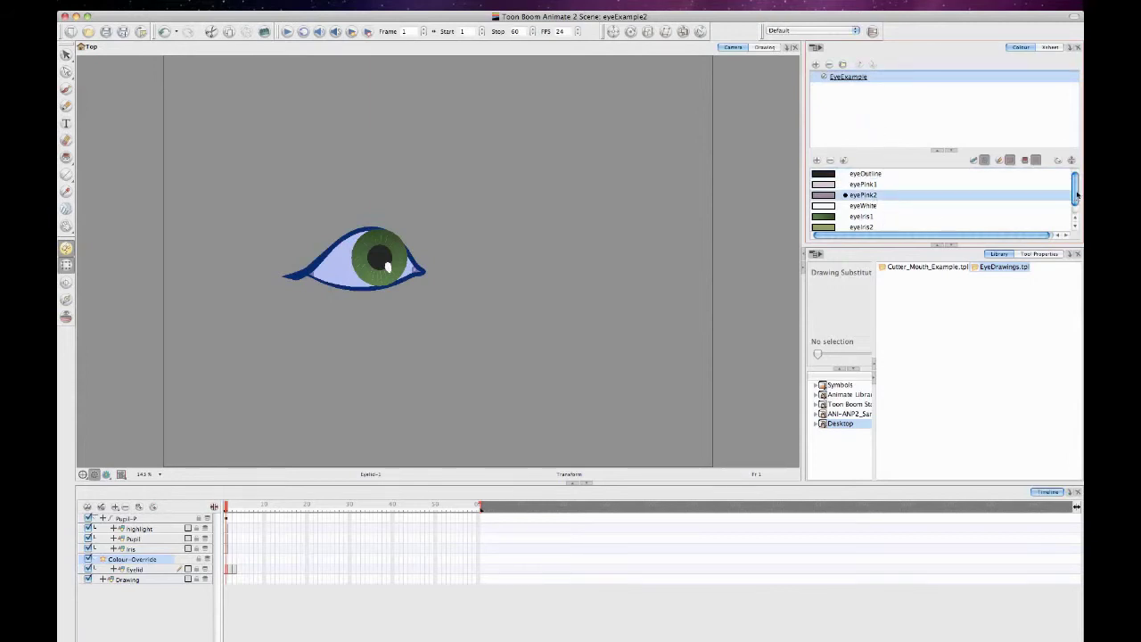
mouse_move(1073, 196)
left_mouse_down()
mouse_move(1079, 214)
mouse_move(1075, 203)
left_mouse_up()
left_click_drag(886, 250, 880, 317)
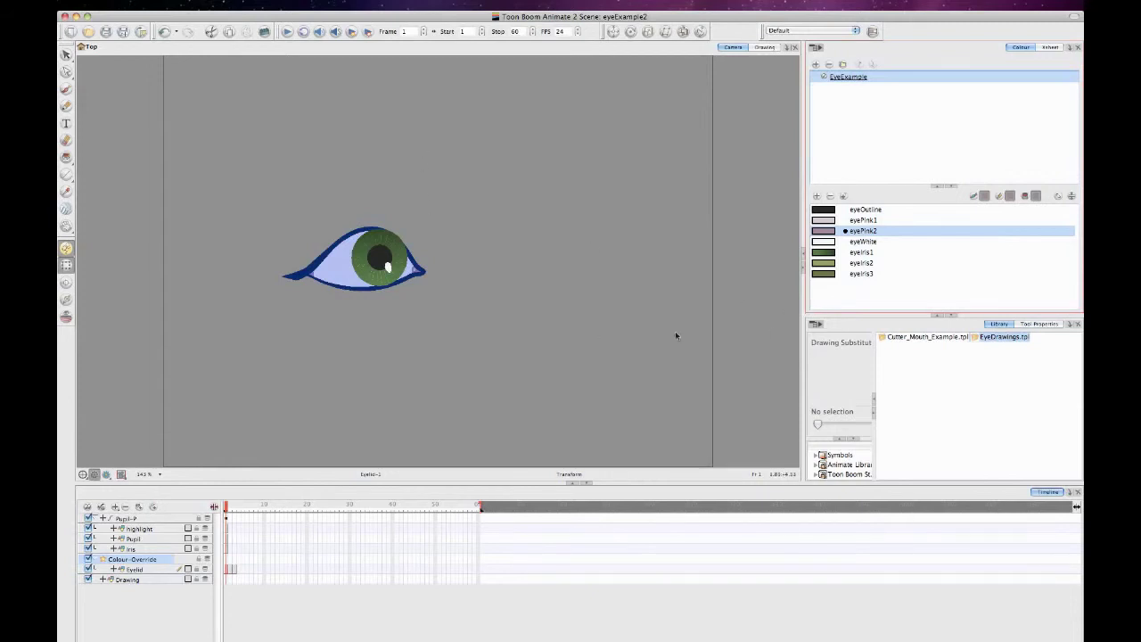
- Add eyeWhite to the Colour-Override layer's selected colours and render selected colours only
double_click(170, 562)
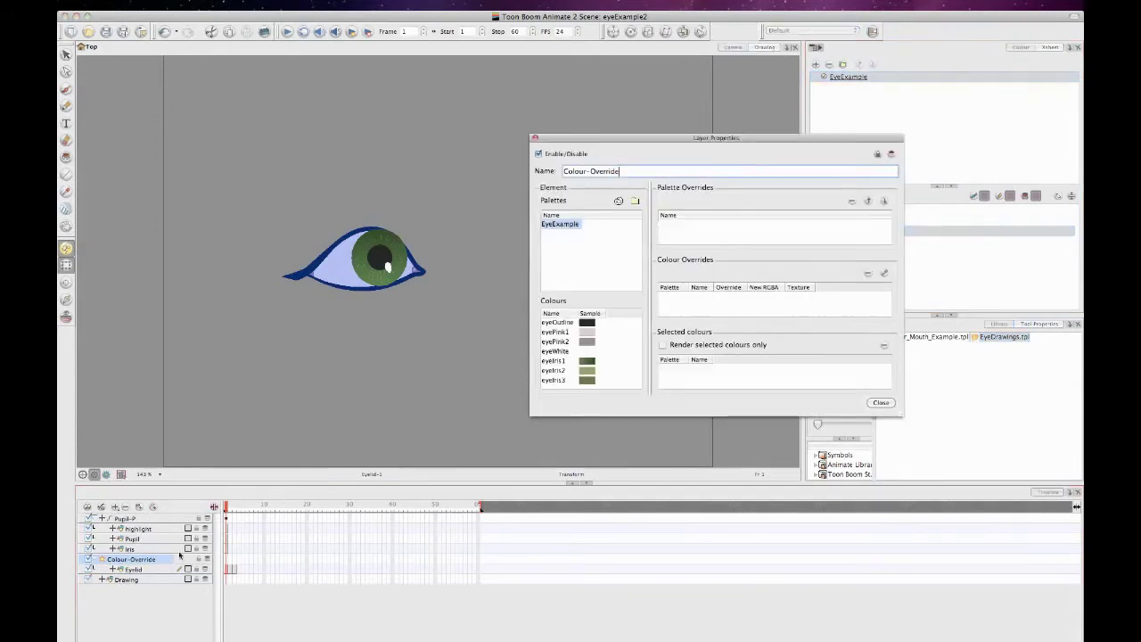
left_click_drag(593, 352, 732, 383)
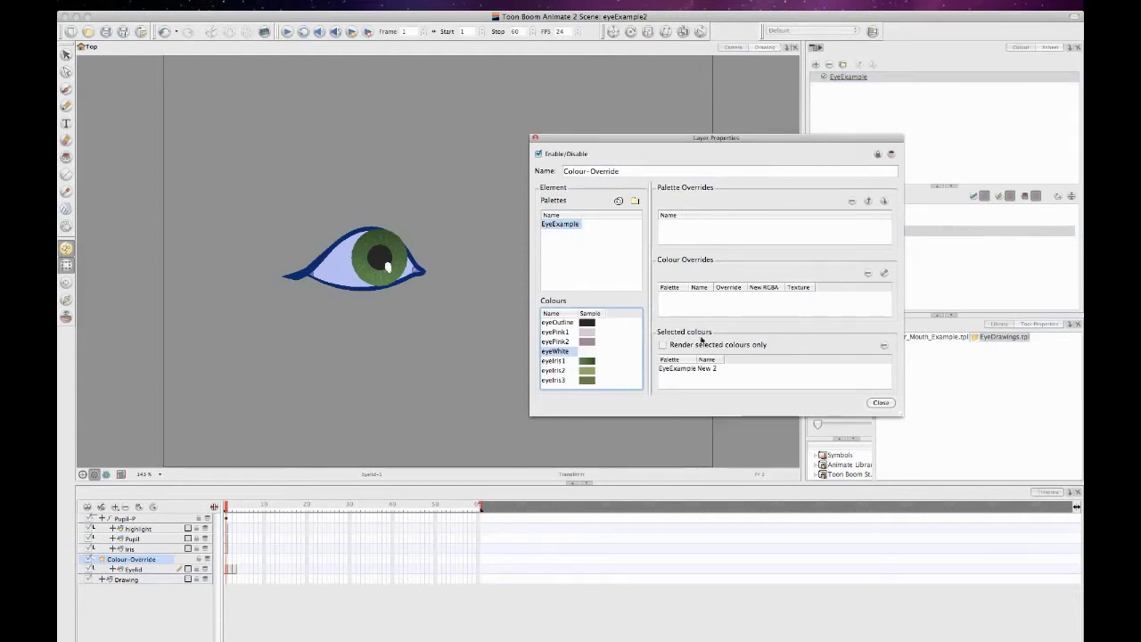
left_click(662, 345)
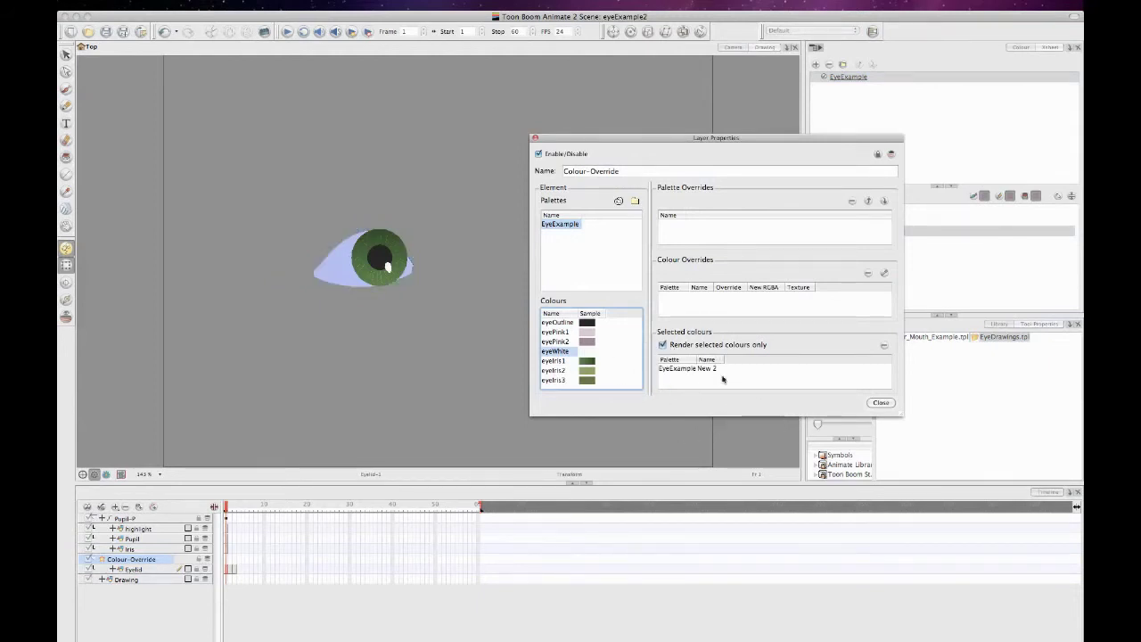
left_click(891, 405)
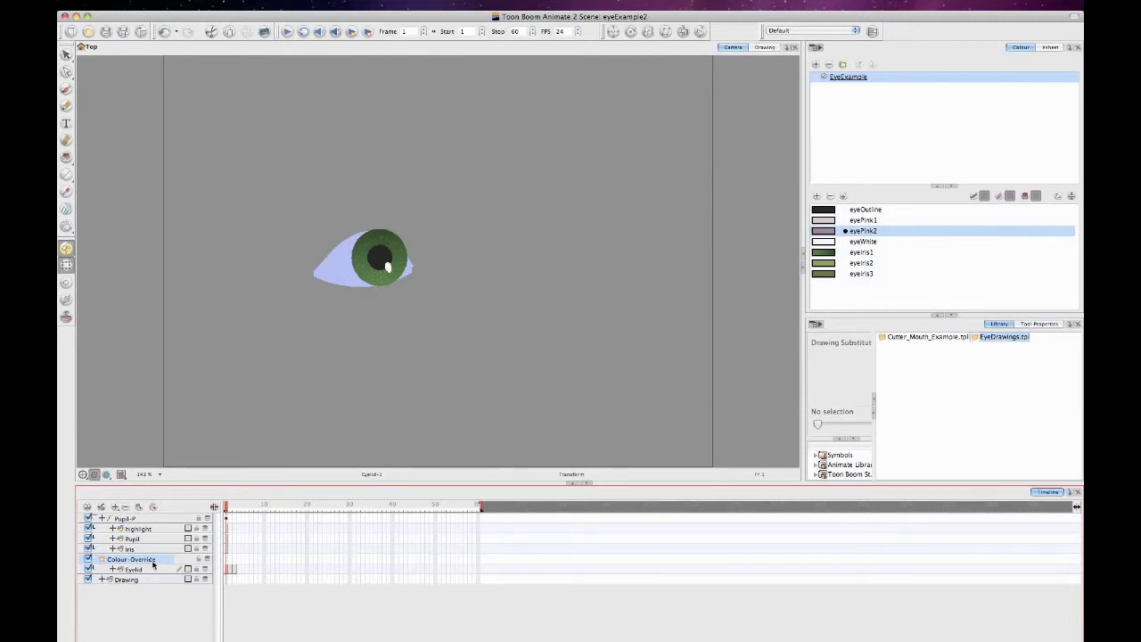
- Collapse the Pupil-P peg and add a Mask layer above it in the timeline
left_click(100, 519)
left_click(154, 563)
left_click(116, 507)
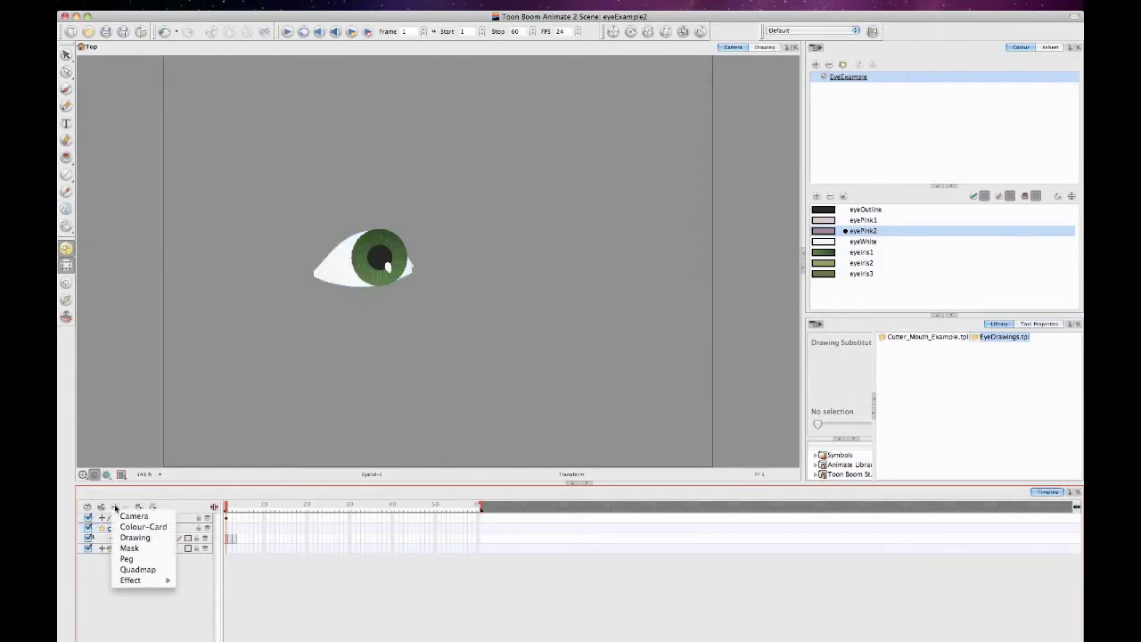
left_click(133, 547)
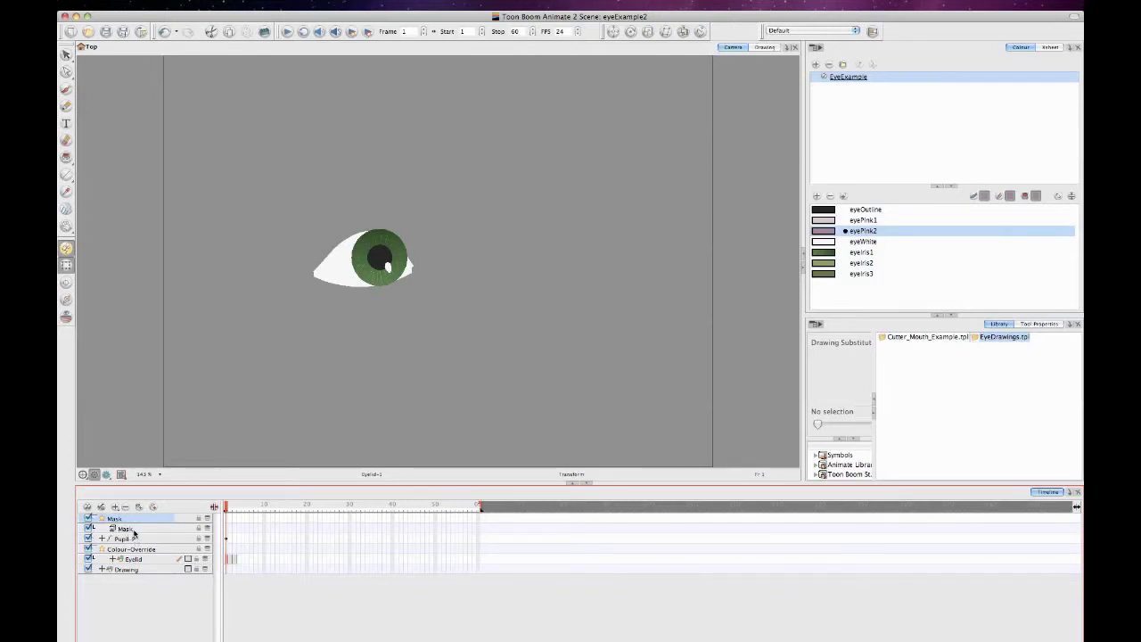
left_click(132, 529)
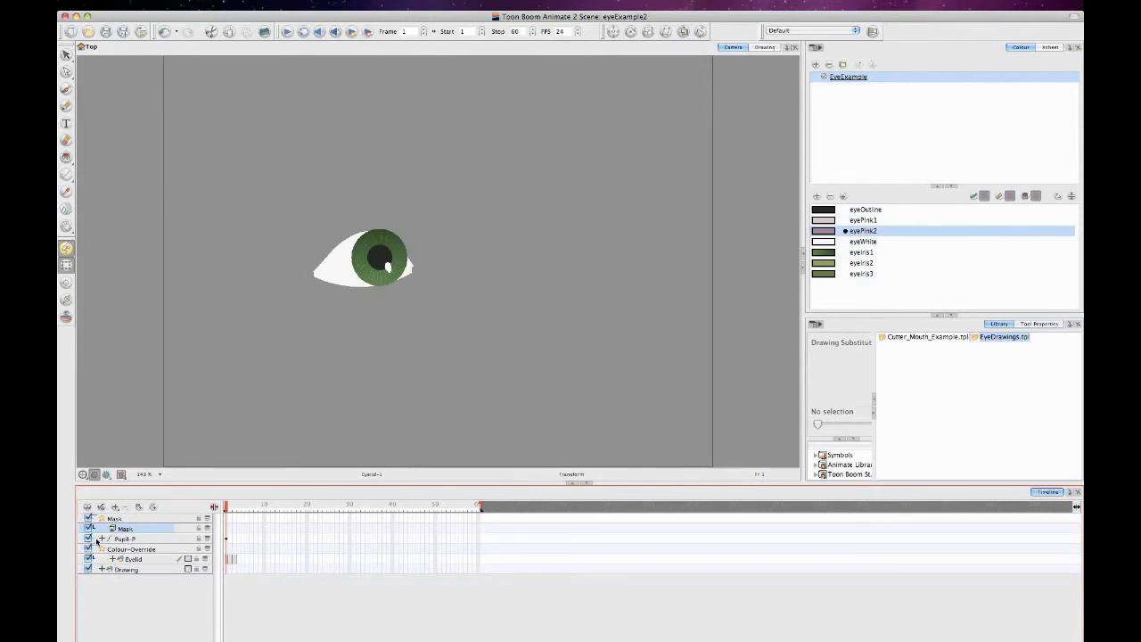
- Parent the Pupil-P peg to the top Mask layer and deselect it
left_click(100, 538)
left_click(101, 538)
left_click(155, 539)
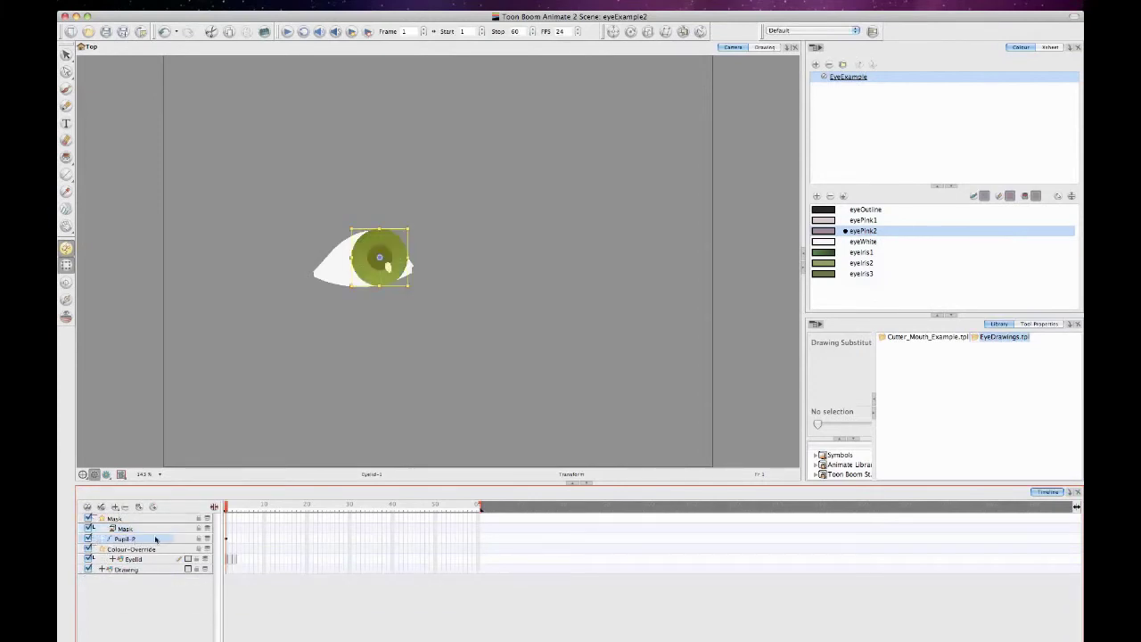
left_click_drag(140, 540, 136, 518)
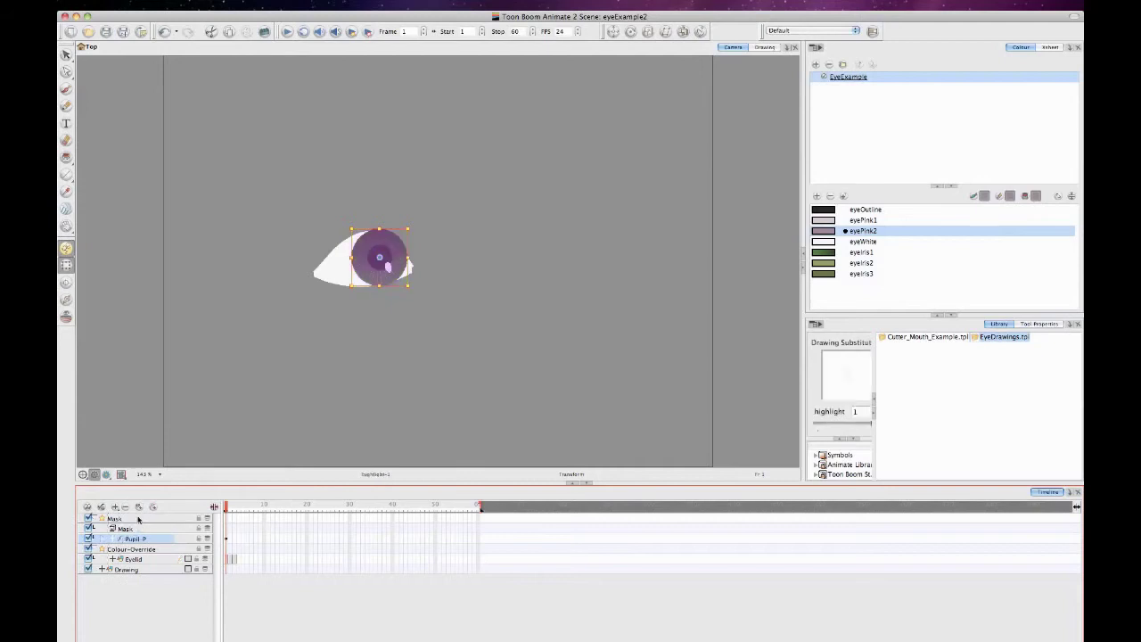
left_click(141, 581)
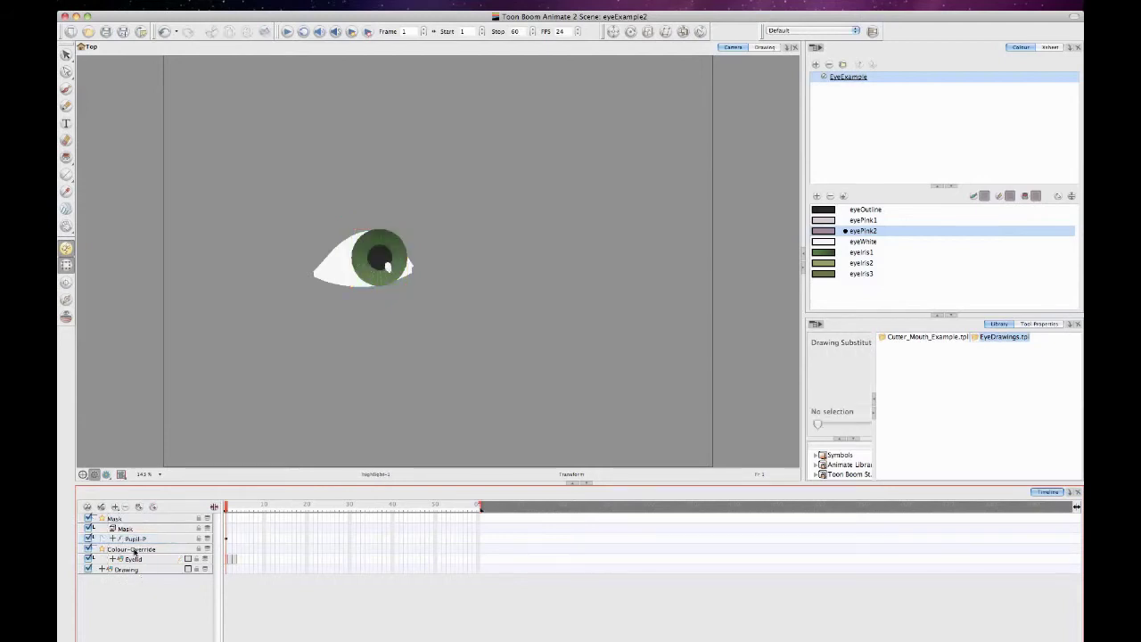
- Collapse the Colour-Override group and parent it to the Mask effect's nested Mask layer
left_click(135, 549)
left_click(96, 549)
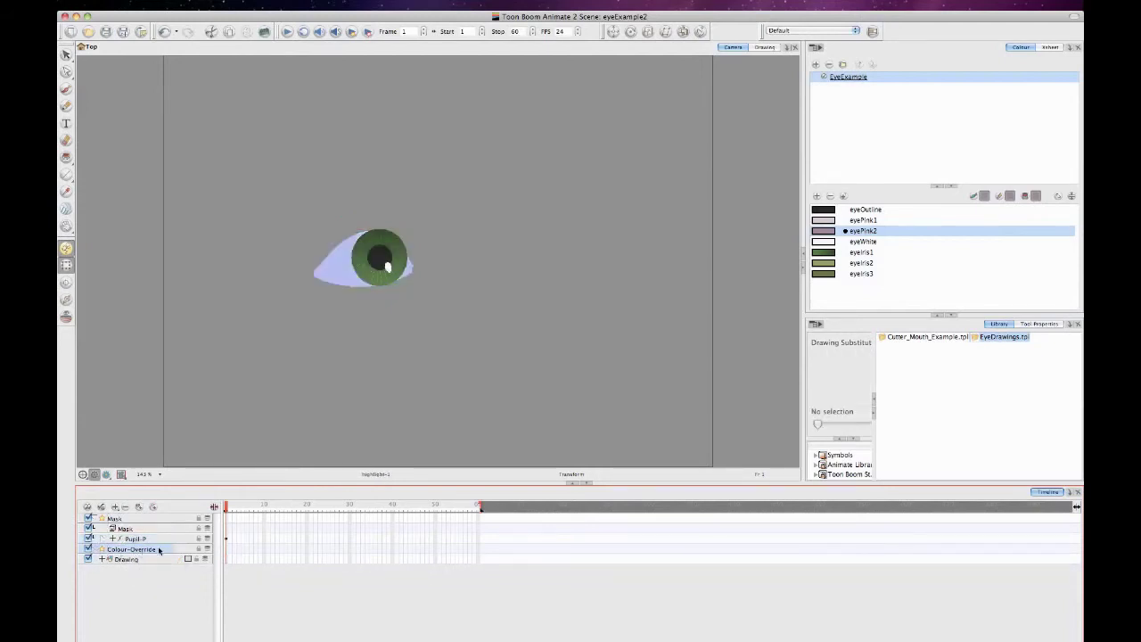
left_click_drag(158, 550, 150, 531)
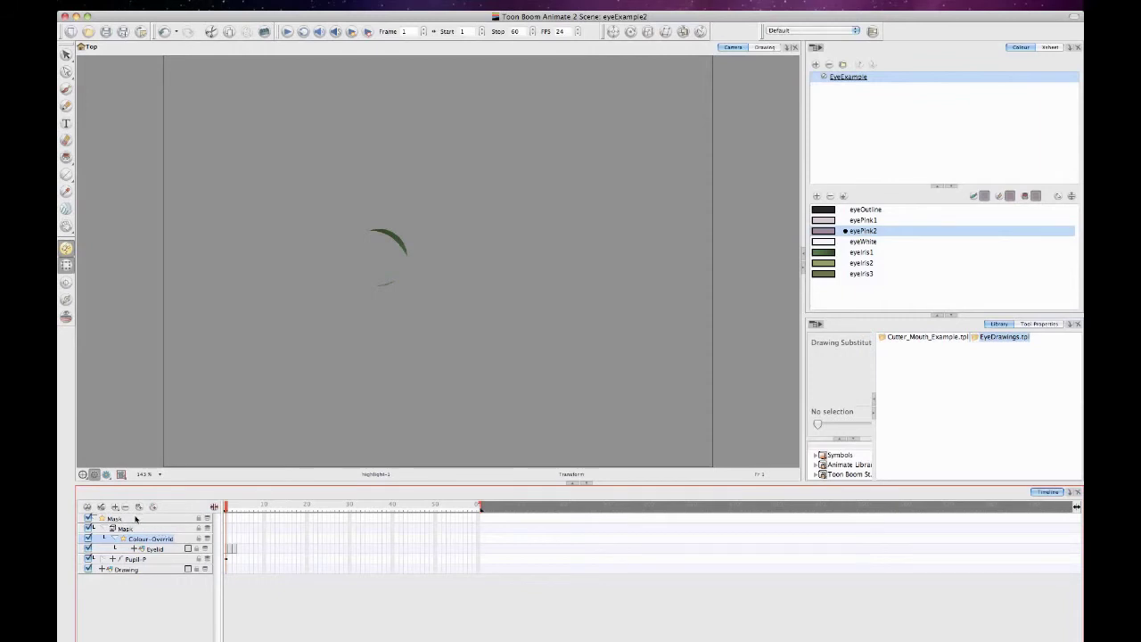
- Invert the Mask effect in its layer properties
double_click(135, 518)
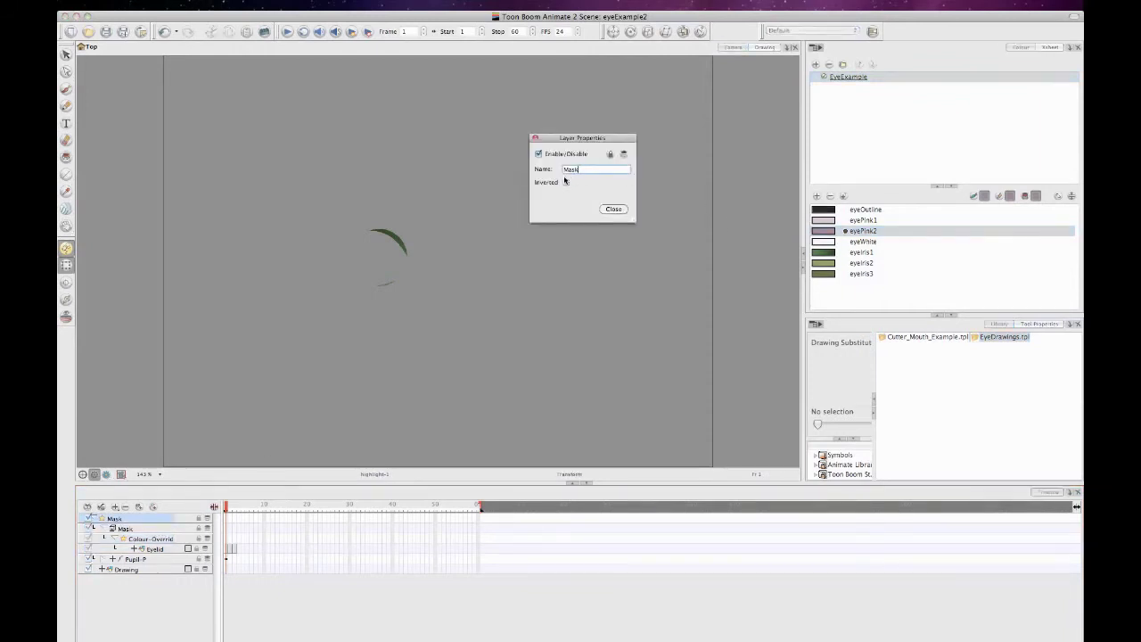
left_click(565, 181)
left_click(613, 210)
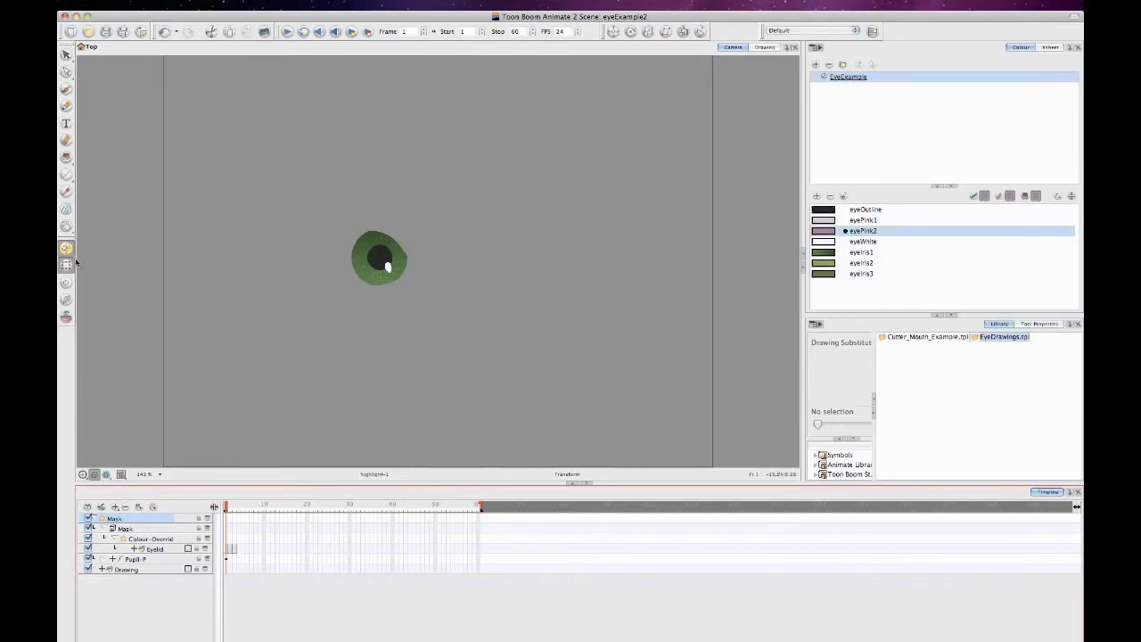
- Move the Pupil-P peg slightly left and down to test the mask, and deselect it
left_click(111, 559)
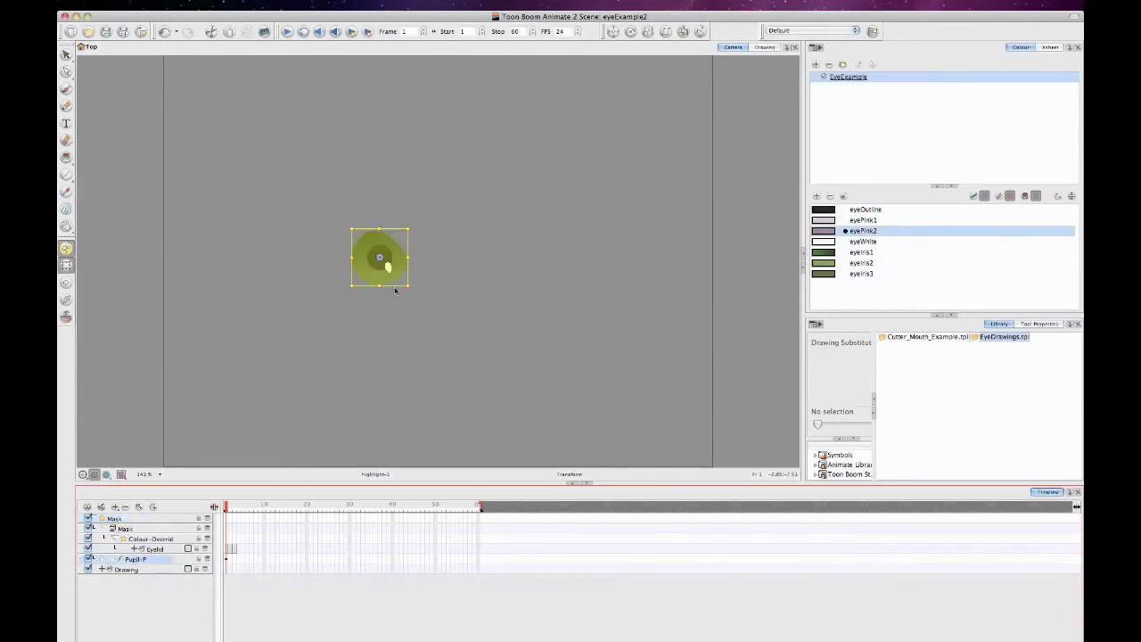
mouse_move(382, 251)
left_mouse_down()
mouse_move(384, 275)
mouse_move(326, 264)
mouse_move(398, 246)
mouse_move(338, 285)
mouse_move(341, 235)
mouse_move(353, 247)
left_mouse_up()
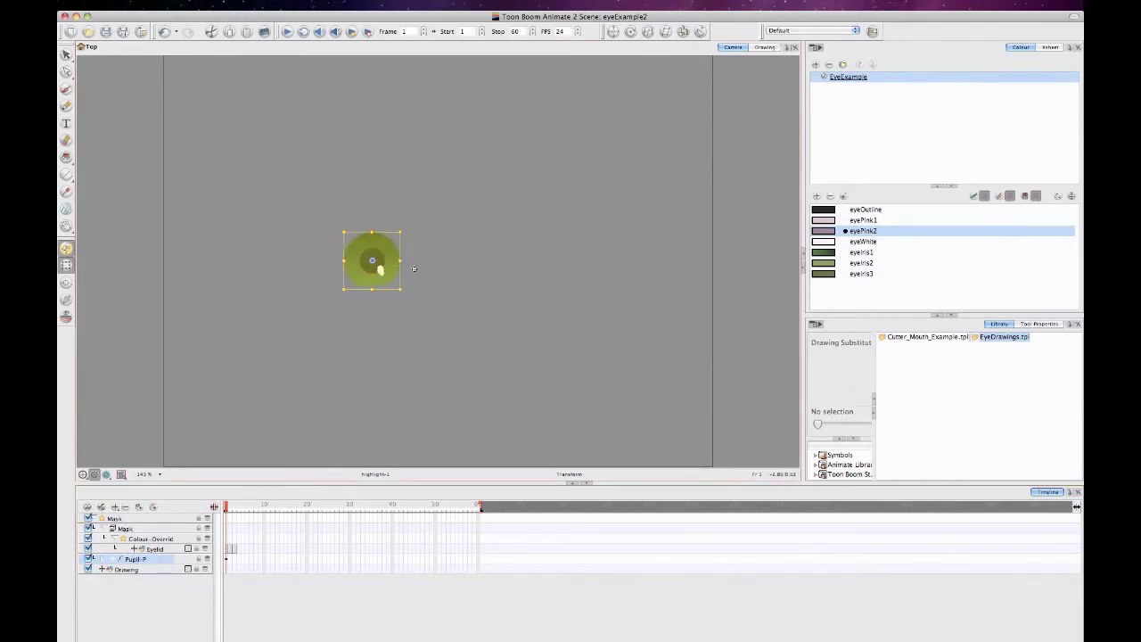
left_click(436, 308)
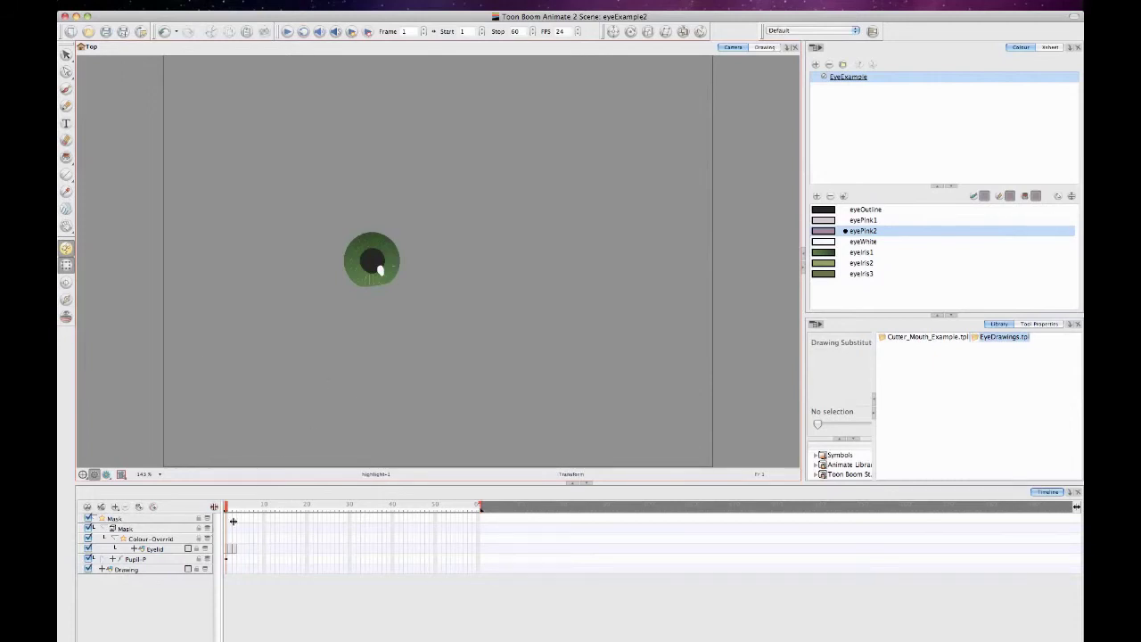
- Widen the timeline's layer name area and delete the empty Drawing layer
left_click_drag(232, 521, 297, 520)
left_click(183, 550)
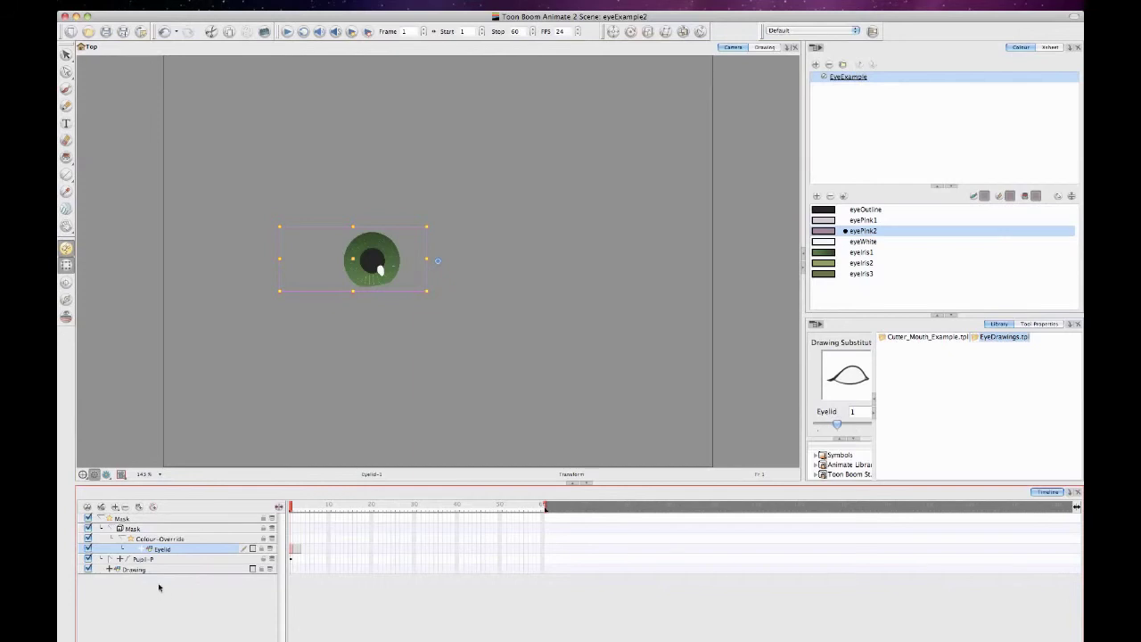
left_click(164, 569)
left_click(125, 507)
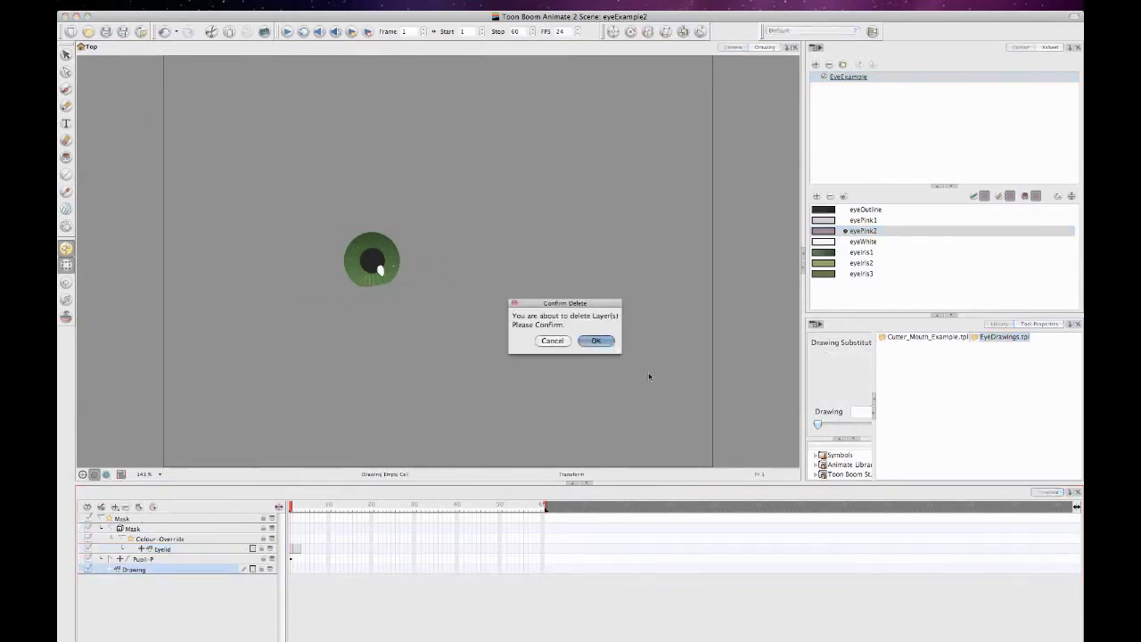
left_click(596, 340)
- Clone the Eyelid layer and move the Eyelid_1 clone out of the Mask group to the end of the layer list
left_click(182, 548)
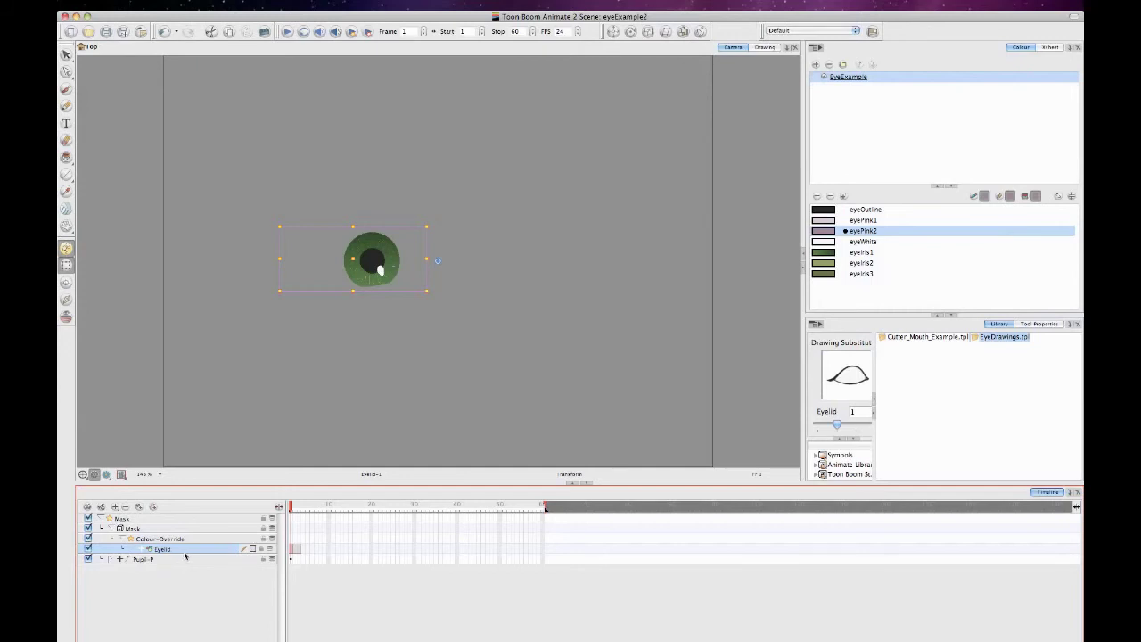
right_click(184, 549)
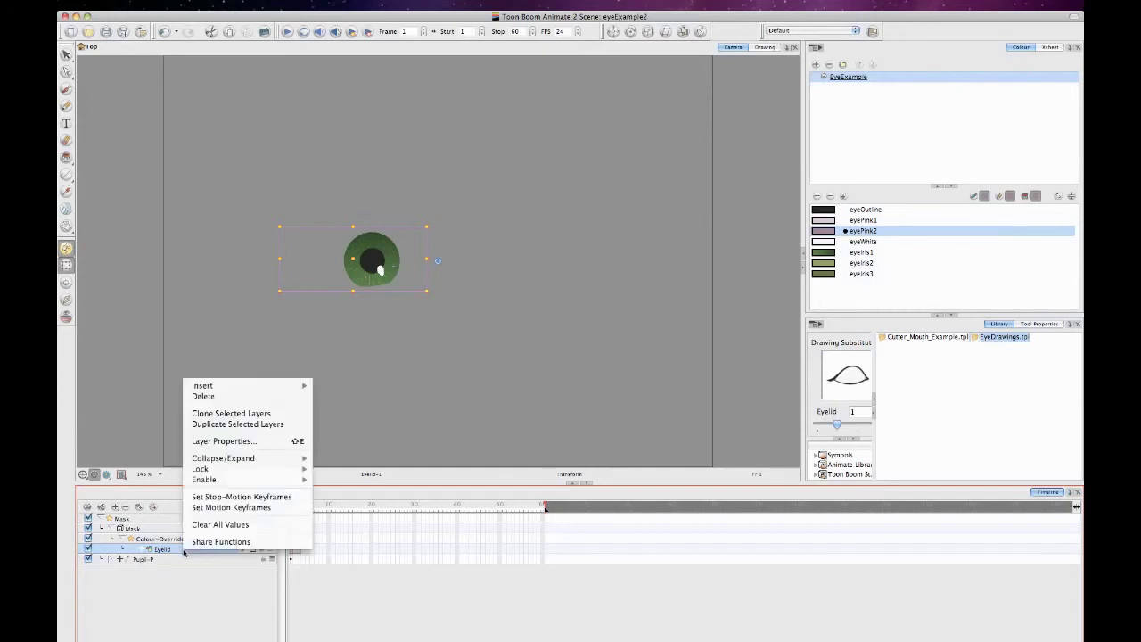
left_click(198, 584)
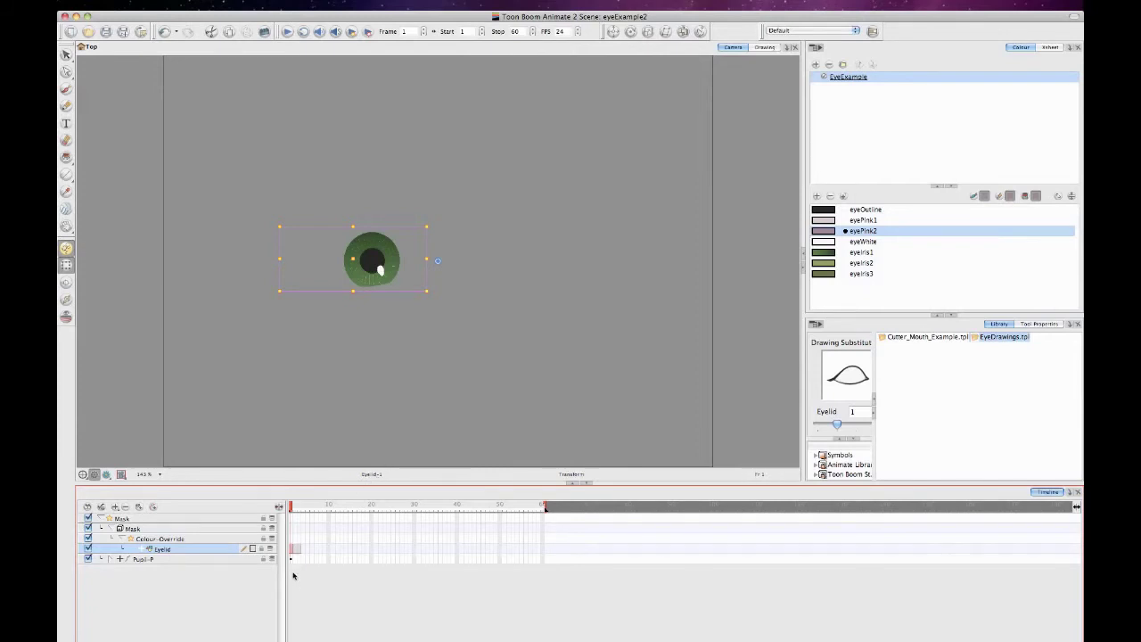
right_click(194, 550)
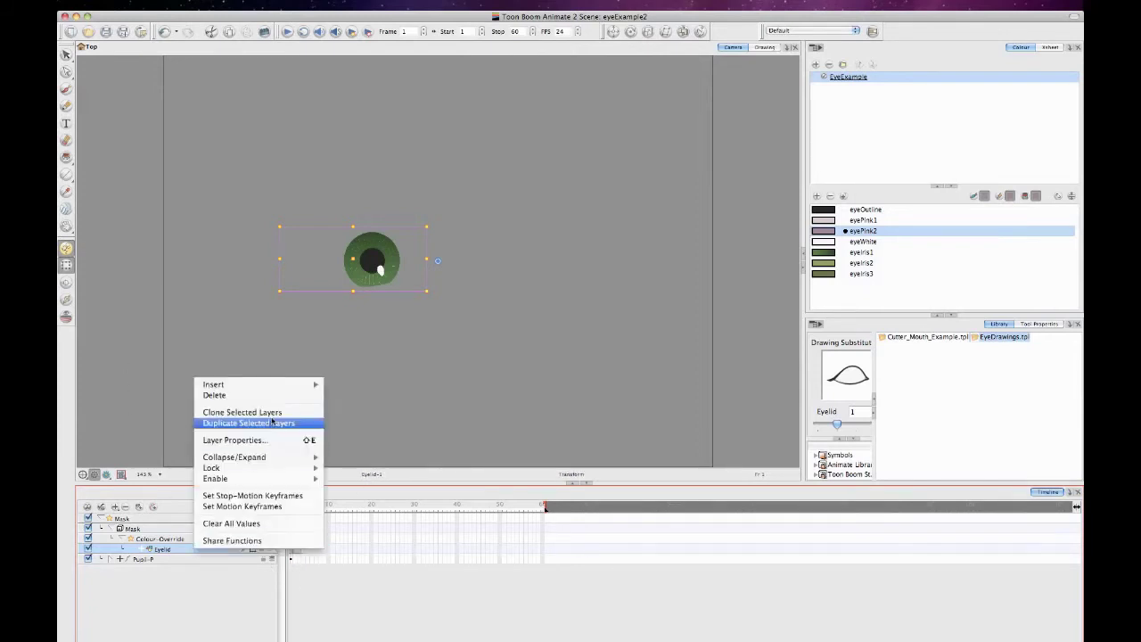
left_click(264, 414)
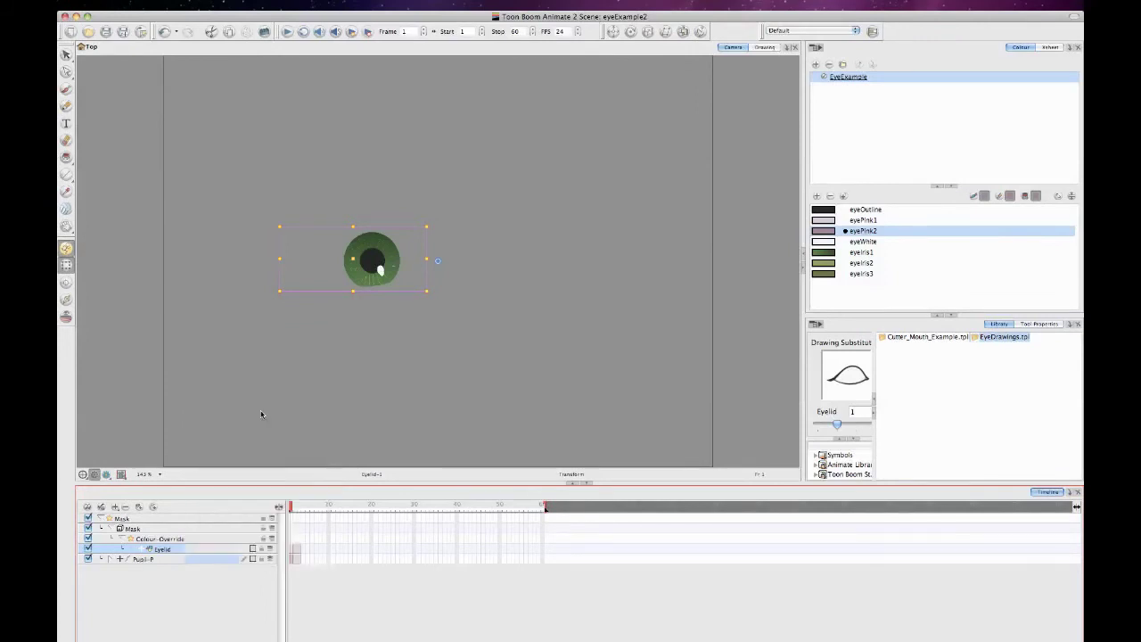
left_click_drag(190, 560, 189, 581)
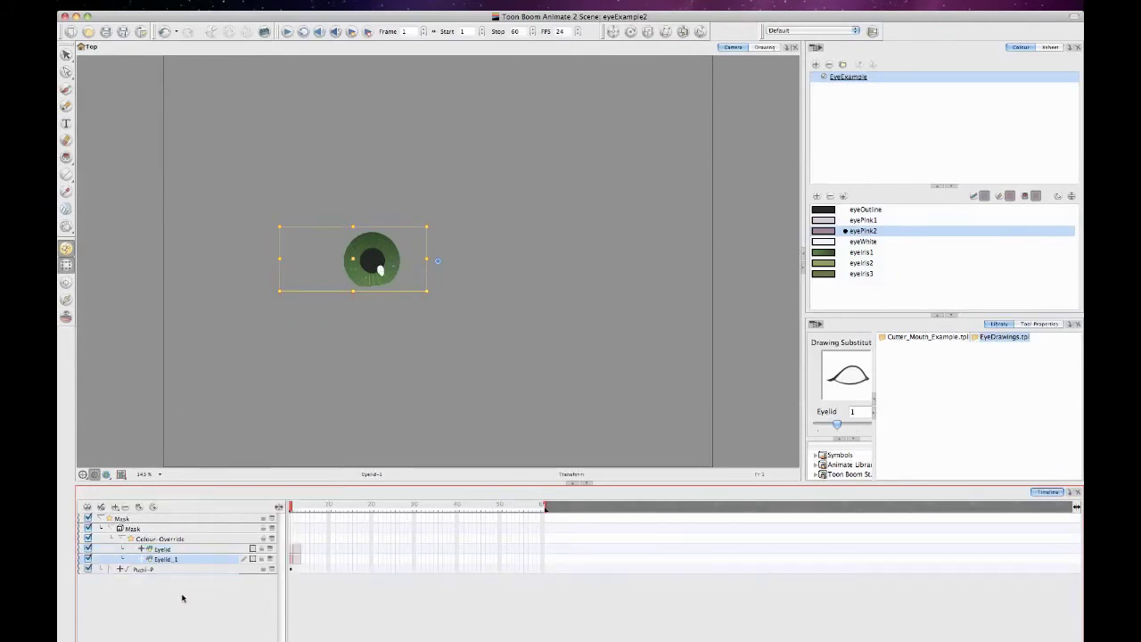
left_click(180, 600)
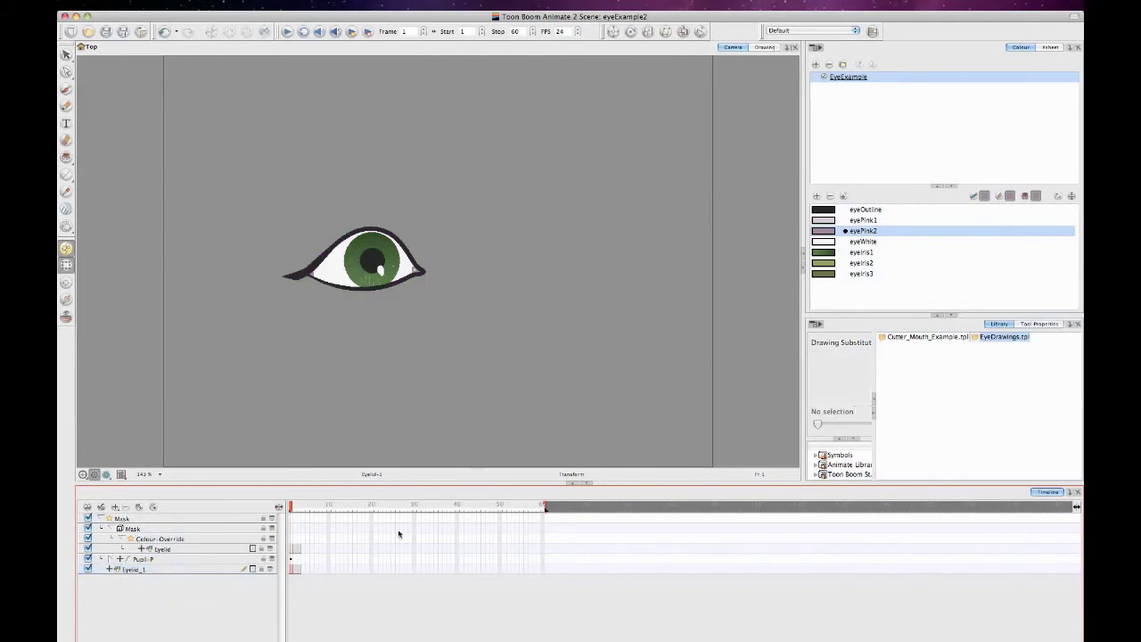
- Shift the frame 2–3 cells of Eyelid, Pupil-P and Eyelid_1 to frames 10–11, moving Eyelid's drawing 3 on to frame 19
left_click_drag(294, 548, 303, 574)
left_click(295, 565)
left_click(297, 550)
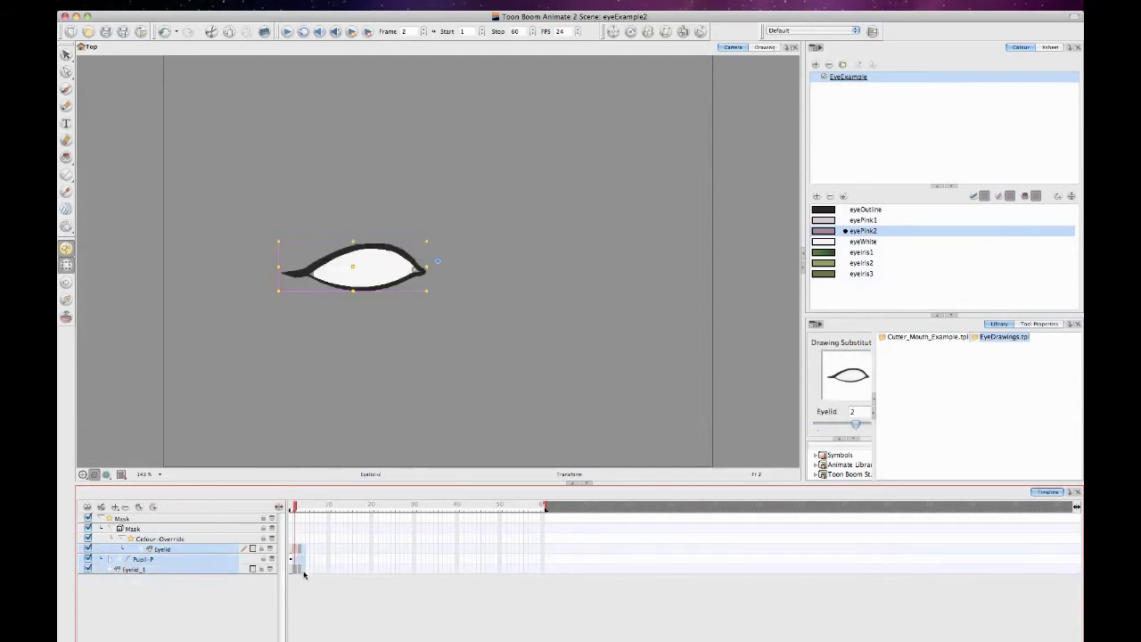
left_click(293, 565)
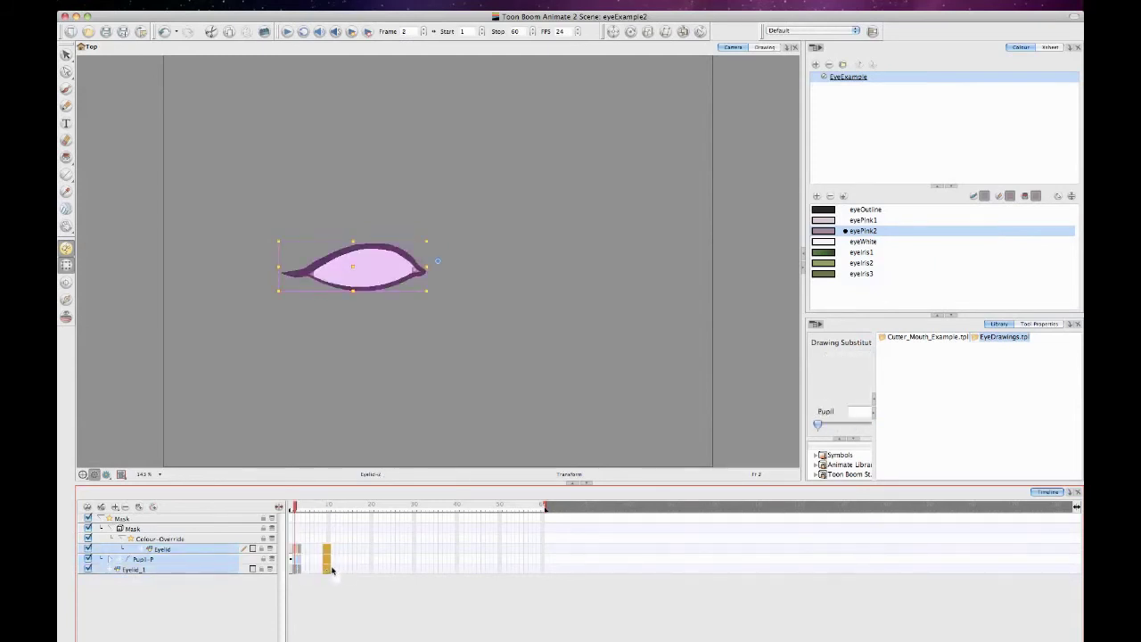
left_click(337, 567)
left_click(351, 560)
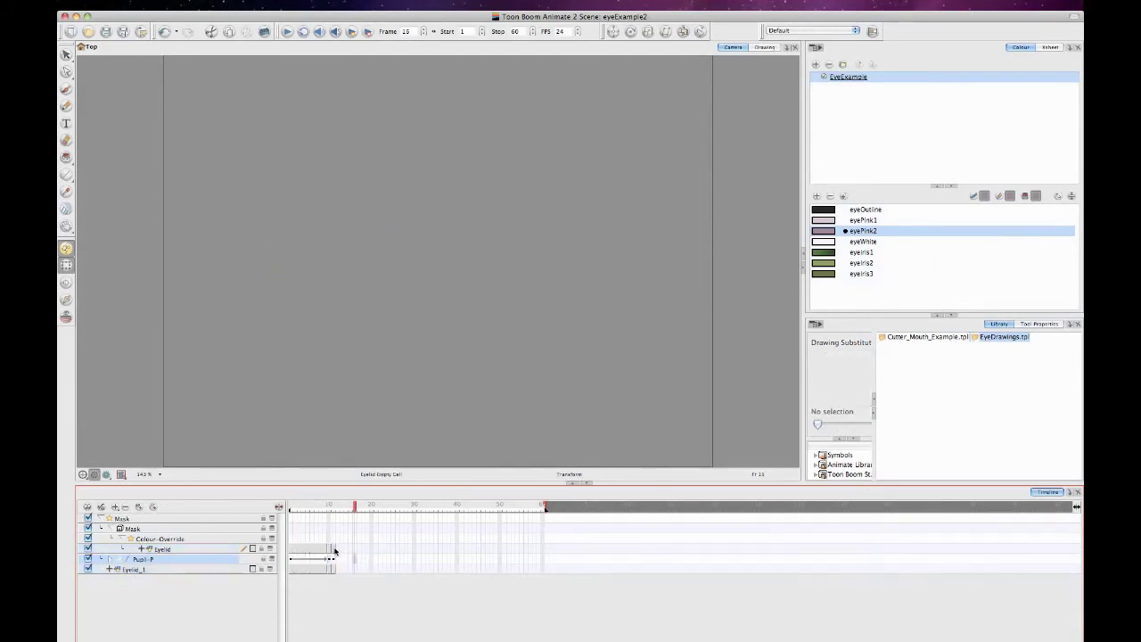
left_click(332, 549)
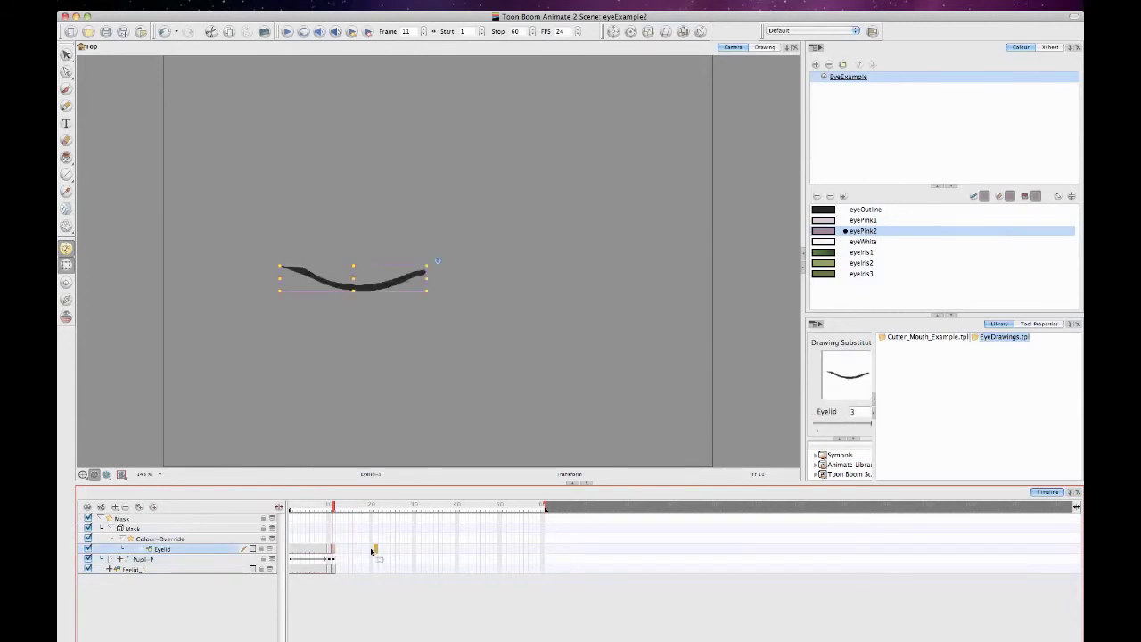
left_click(370, 551)
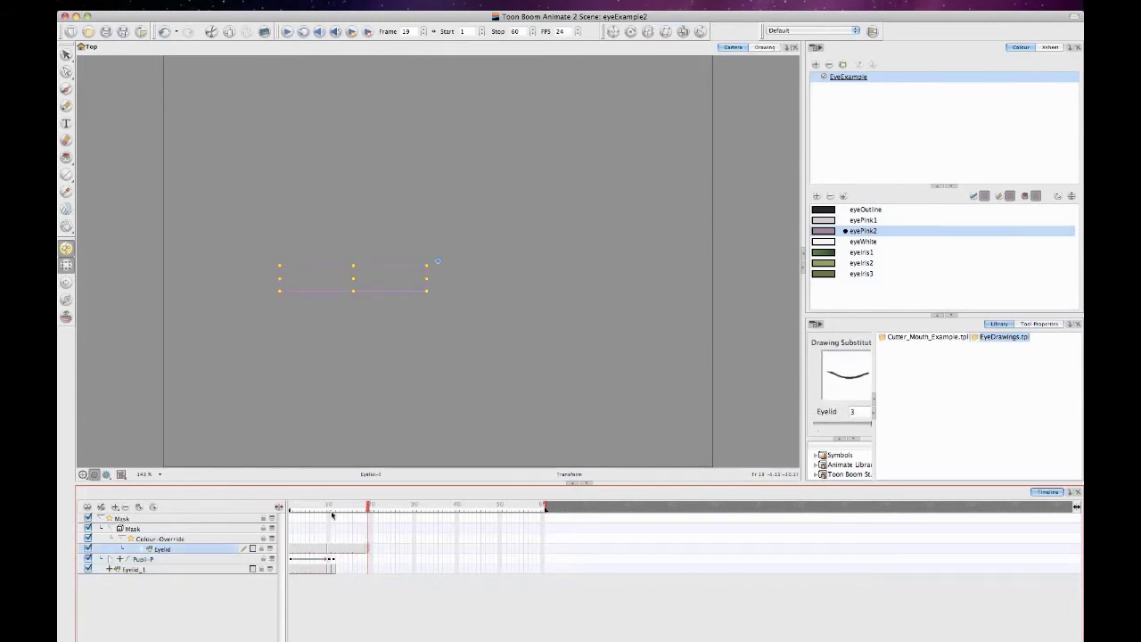
- Brush a test X above the eye on the Eyelid layer's drawing at frame 7
left_click(315, 548)
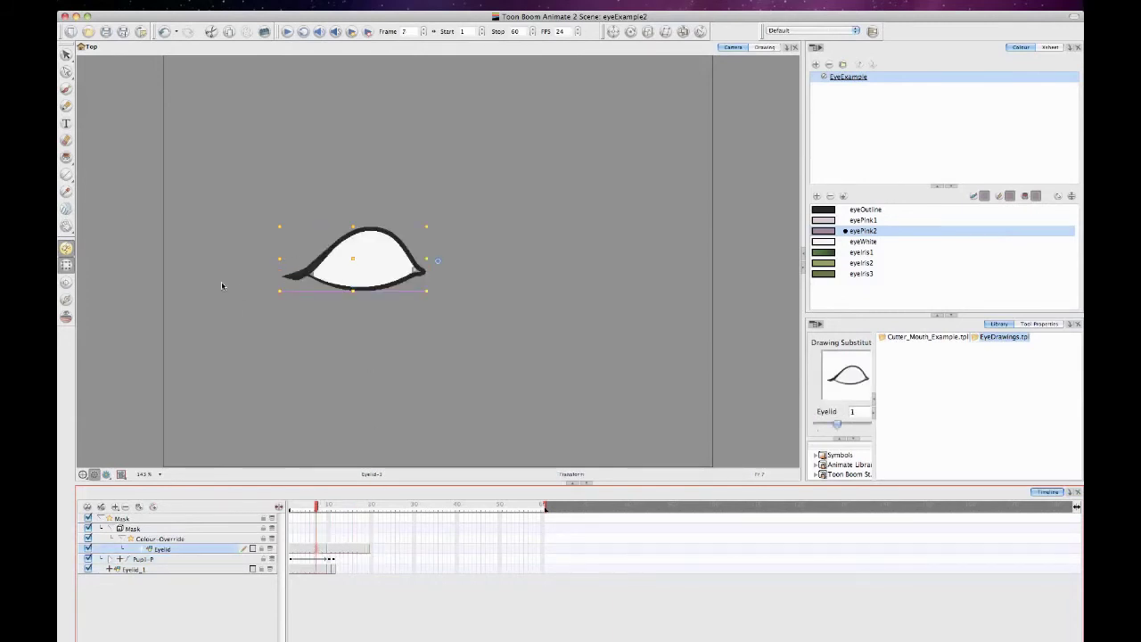
left_click(65, 88)
mouse_move(404, 180)
left_mouse_down()
mouse_move(461, 211)
mouse_move(410, 208)
left_mouse_up()
right_click(425, 187)
left_click(436, 138)
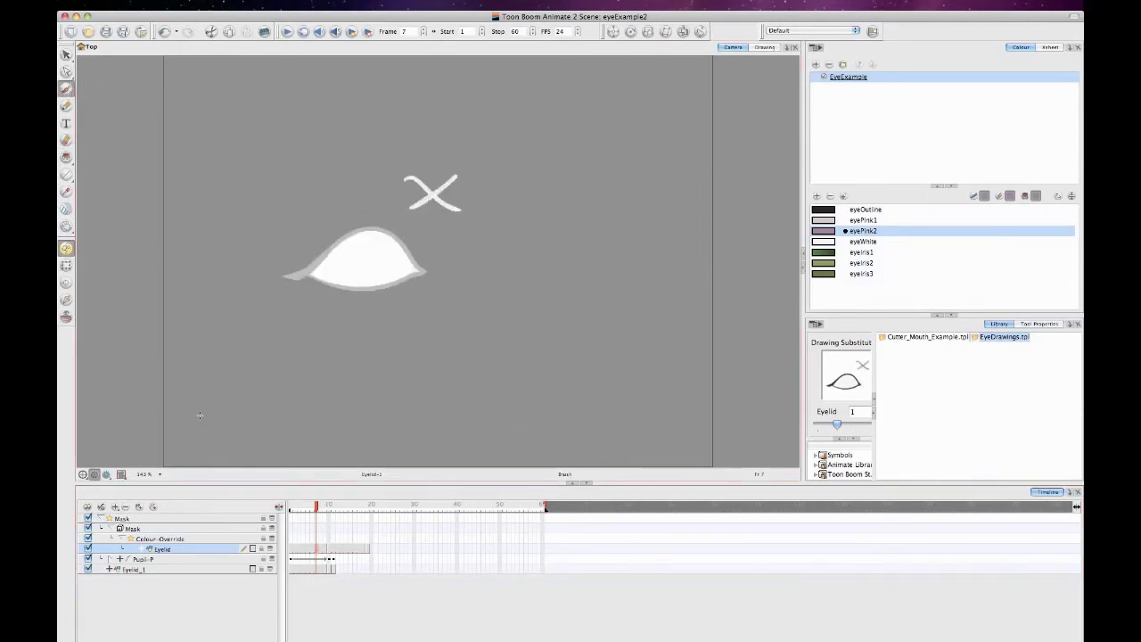
- Toggle the visibility of Eyelid_1 and Eyelid to check whether the test X is shared with the clone
left_click(88, 570)
left_click(88, 570)
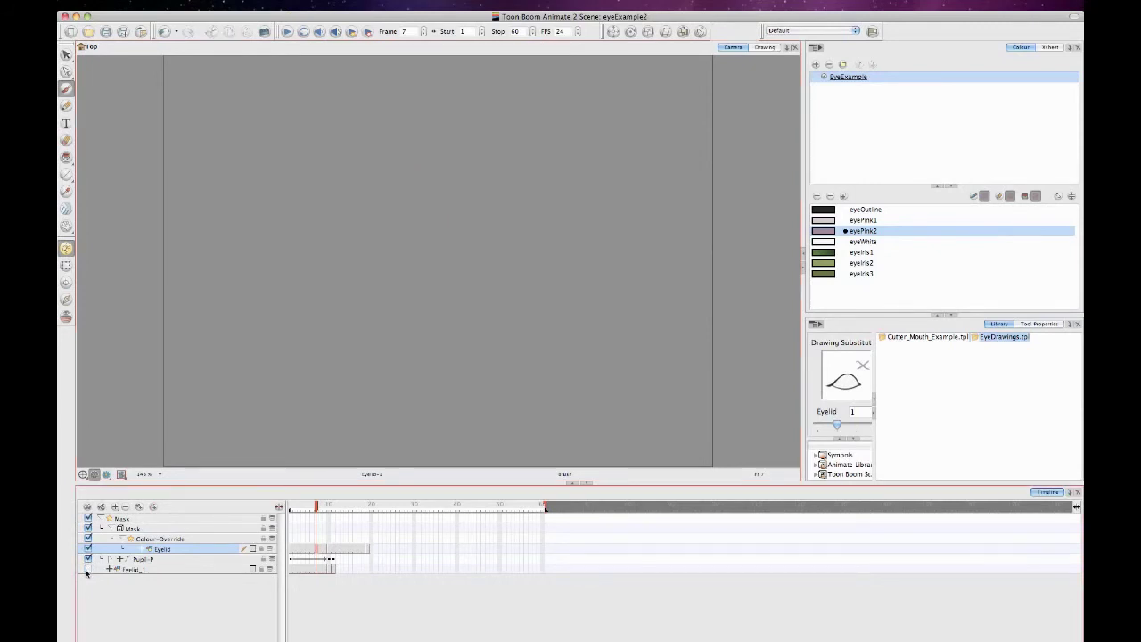
left_click(87, 549)
left_click(88, 548)
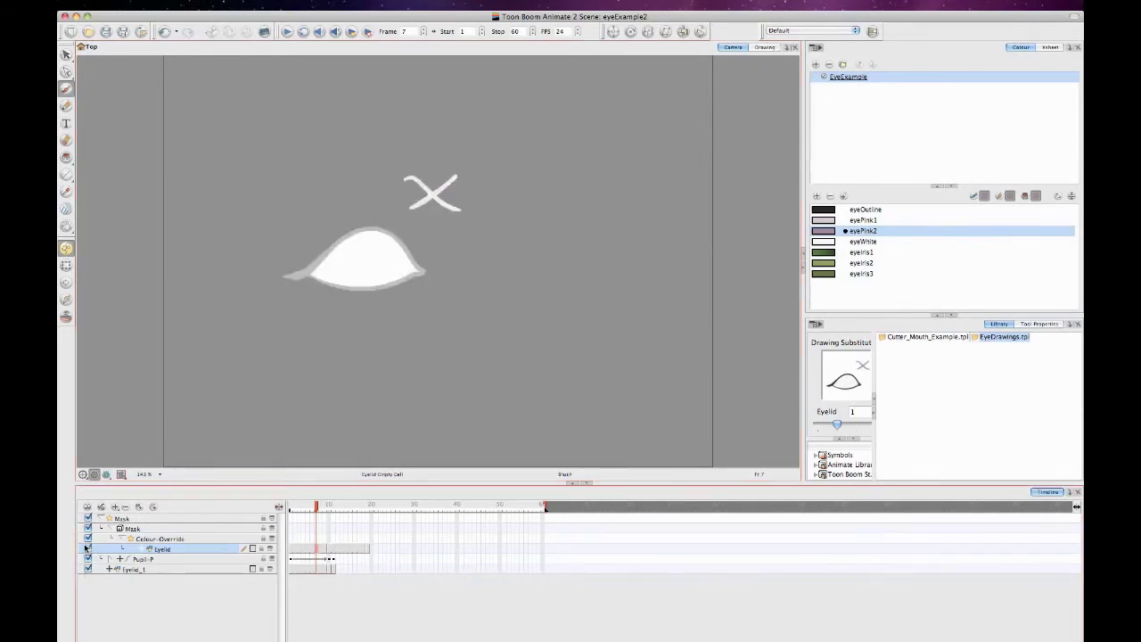
left_click(85, 541)
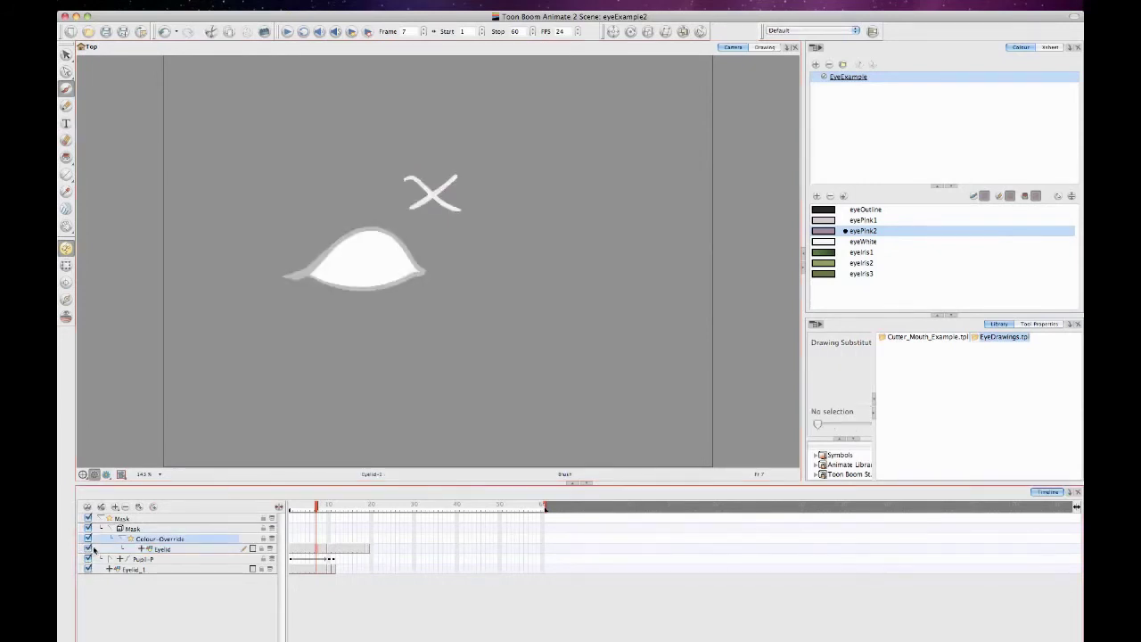
left_click(88, 549)
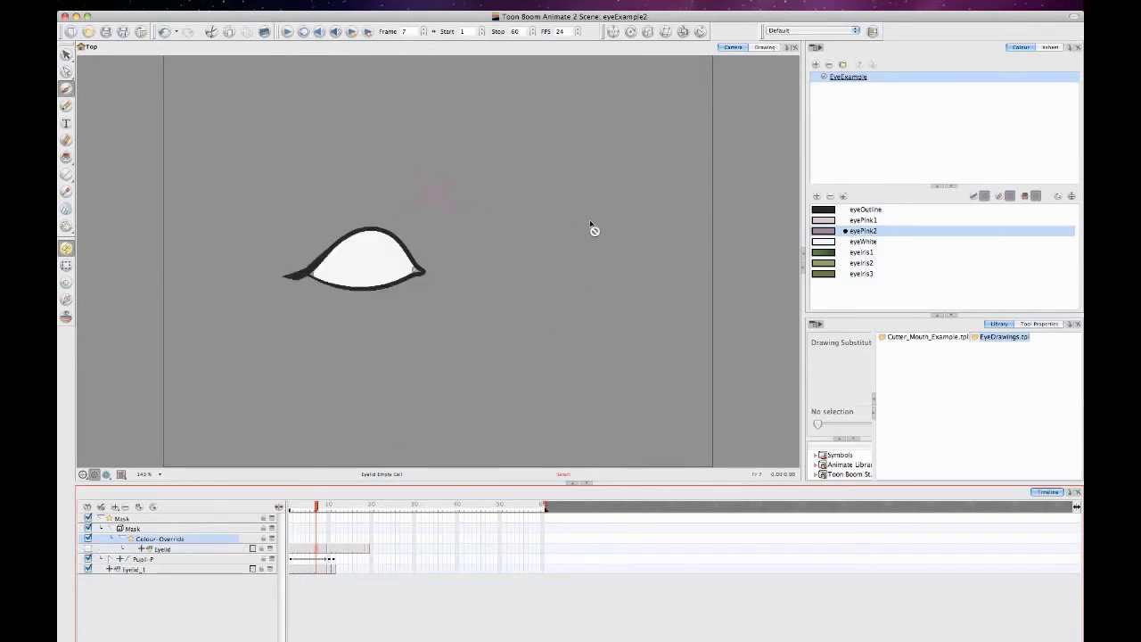
- Undo the test X and the visibility changes, keeping both the Eyelid and Eyelid_1 layers enabled
key("super+z")
key("super+z")
key("super+z")
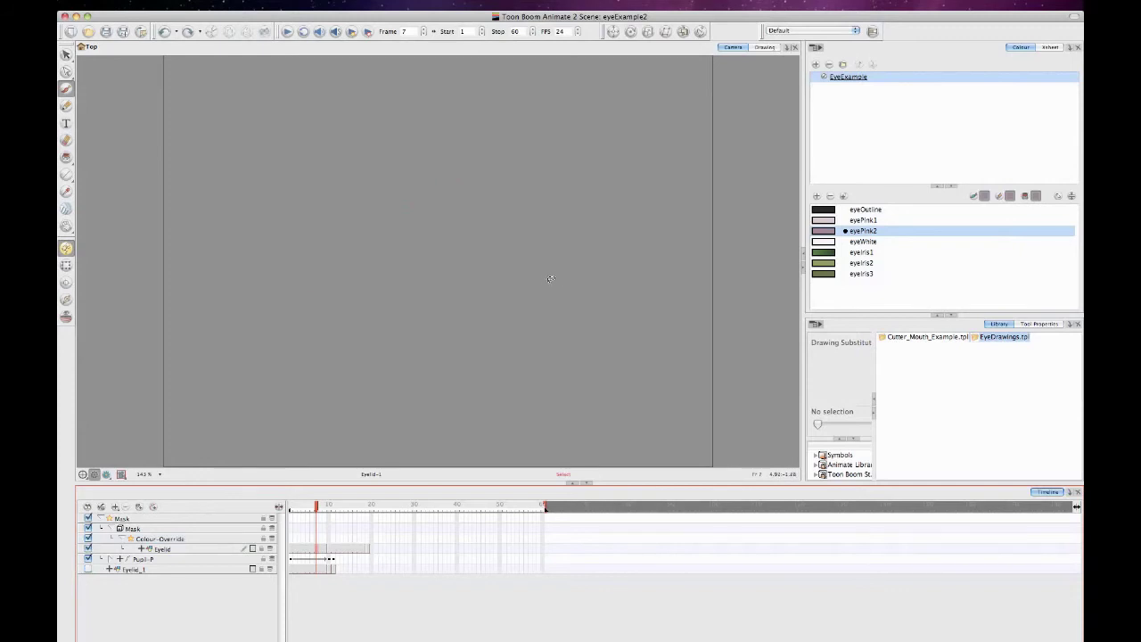
key("super+shift+z")
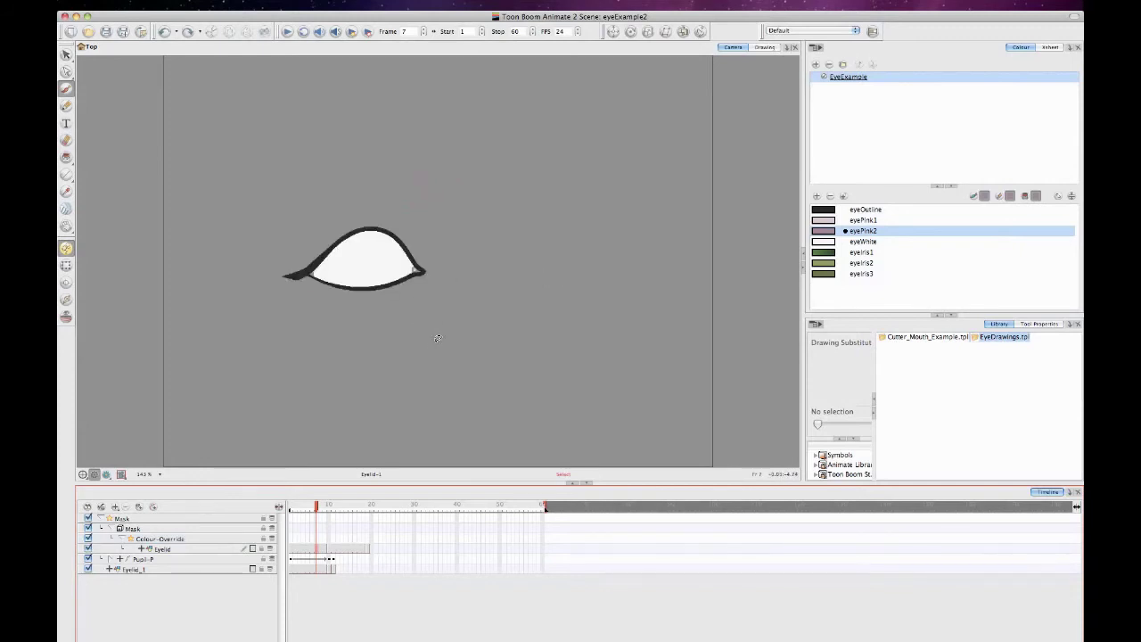
- Move Eyelid_1's drawing 3 from frame 11 to frame 19 and check the drawing at frame 15
left_click(331, 568)
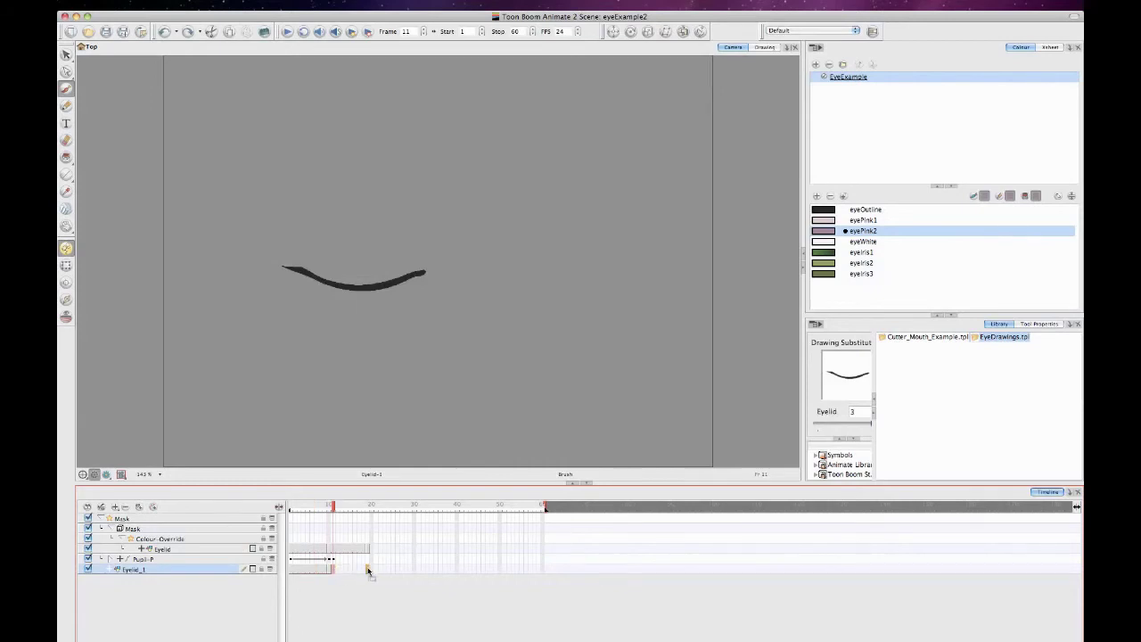
left_click(367, 568)
mouse_move(369, 506)
left_mouse_down()
mouse_move(273, 494)
mouse_move(380, 510)
mouse_move(351, 526)
left_mouse_up()
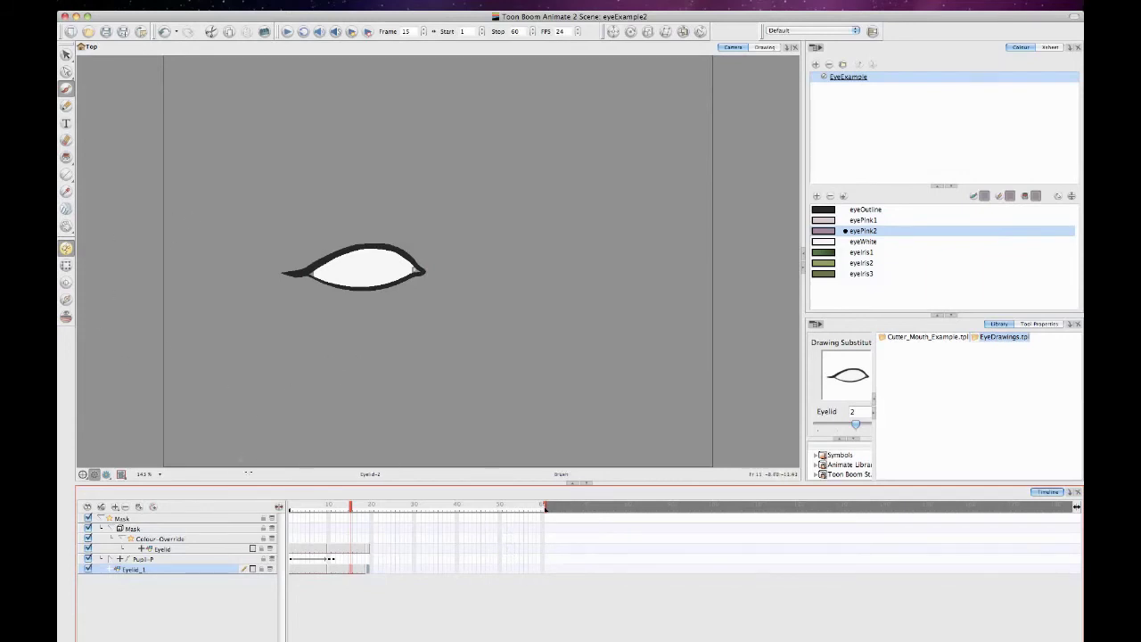
- Extend the exposure of the Eyelid, Eyelid_1 and Pupil-P layers to frame 60 with Overwrite
left_click(384, 550)
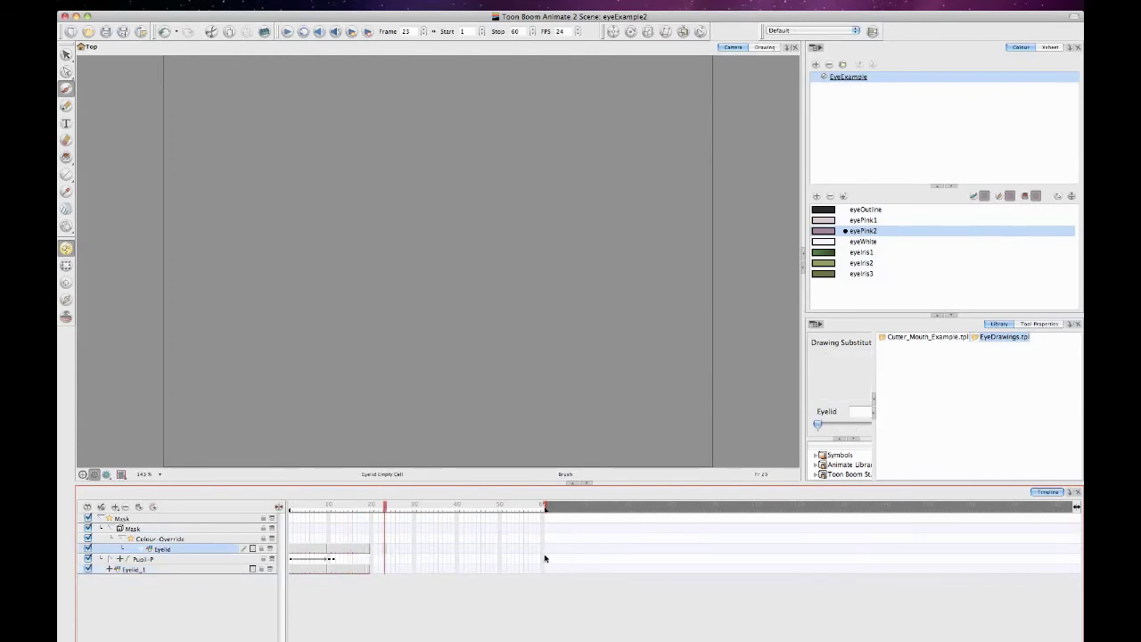
left_click_drag(542, 553, 539, 566)
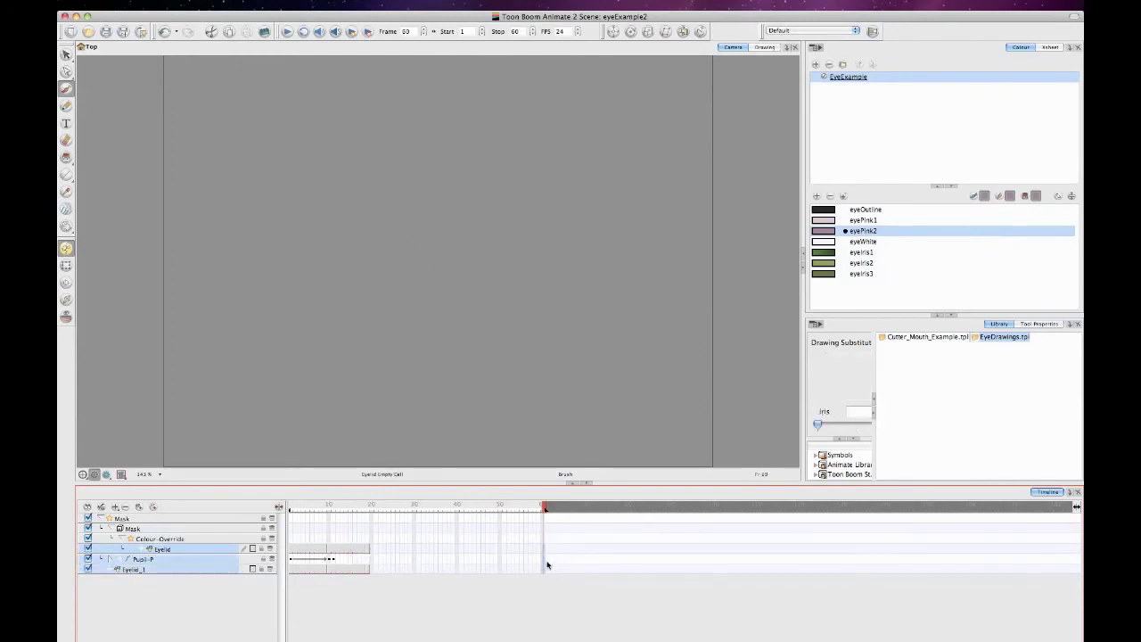
left_click(542, 550)
left_click(538, 538)
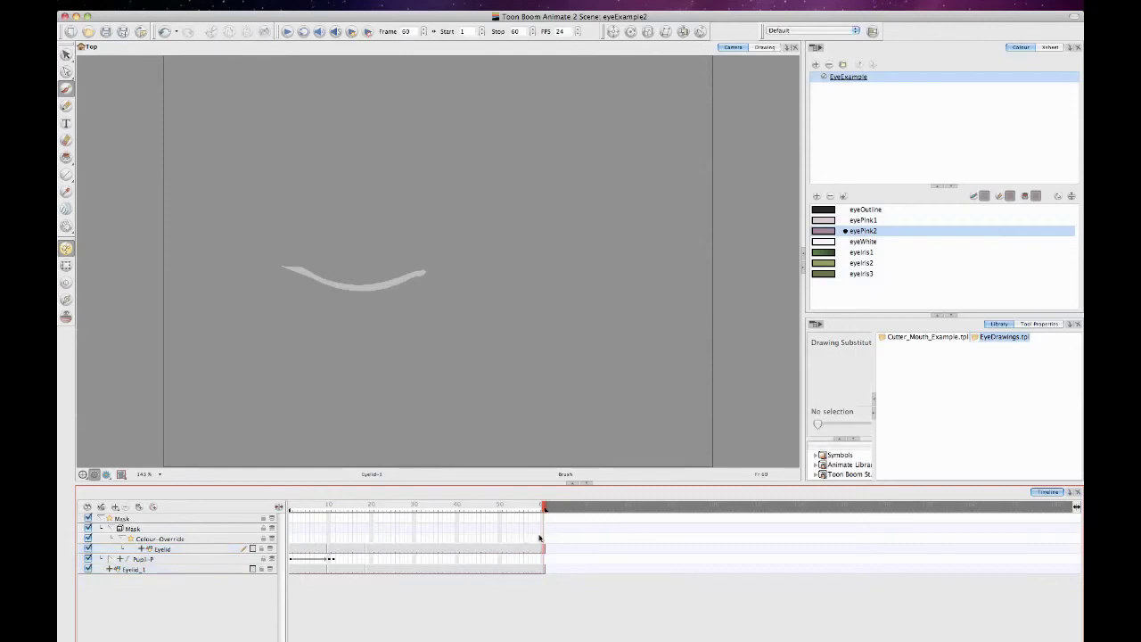
left_click(545, 560)
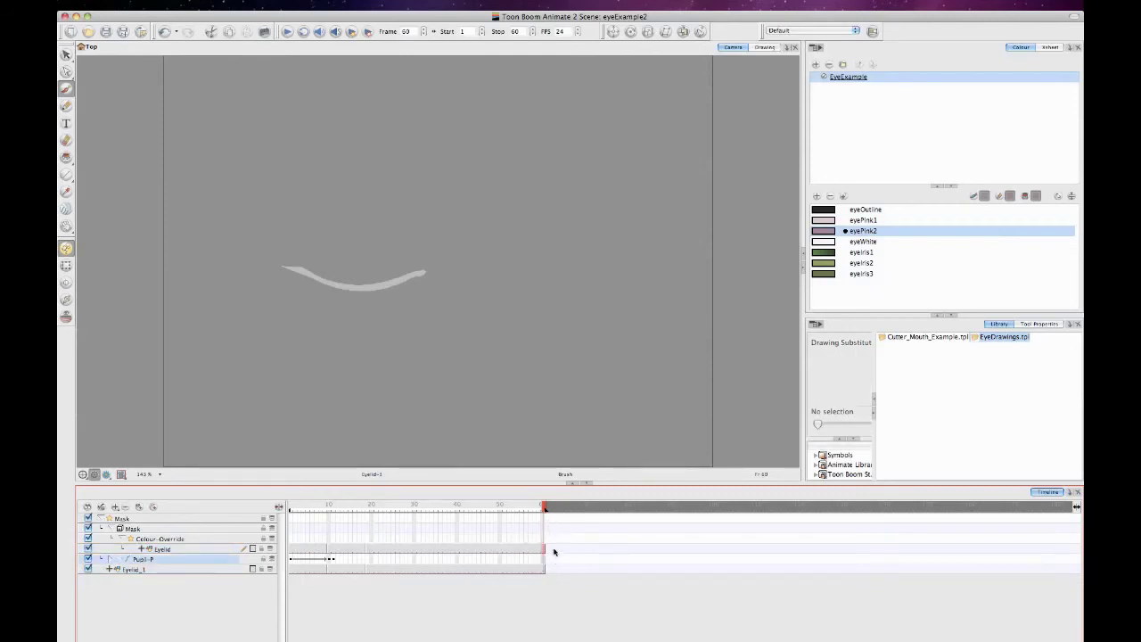
key("F5")
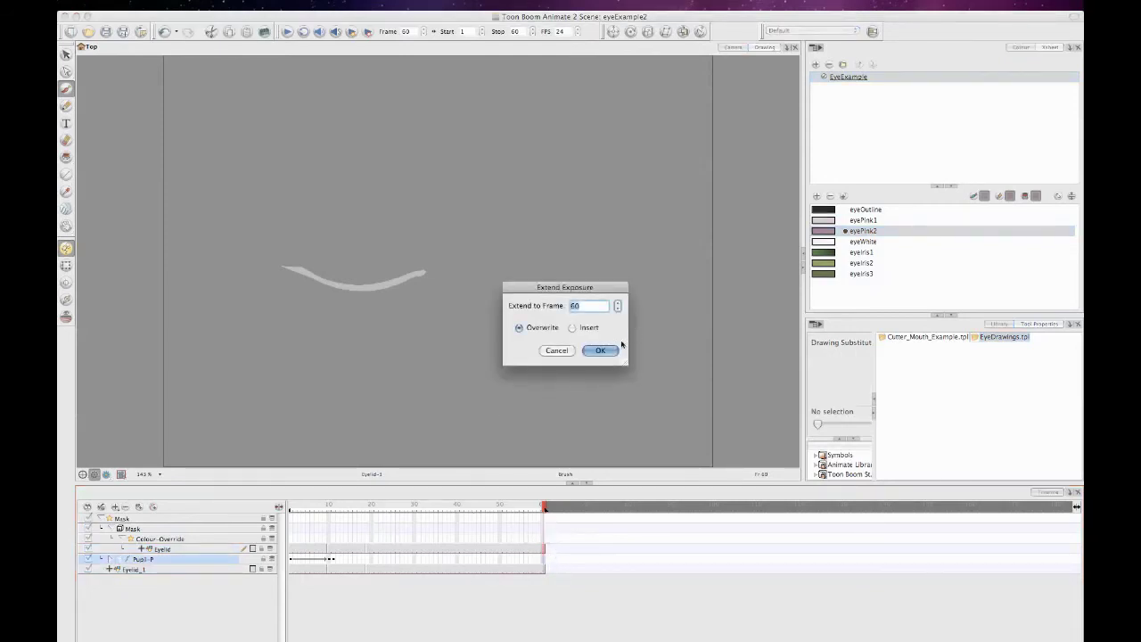
left_click(600, 350)
- Return to frame 1 with the Transform tool and expand the Pupil-P peg to show its child layers
left_click(314, 505)
left_click(290, 504)
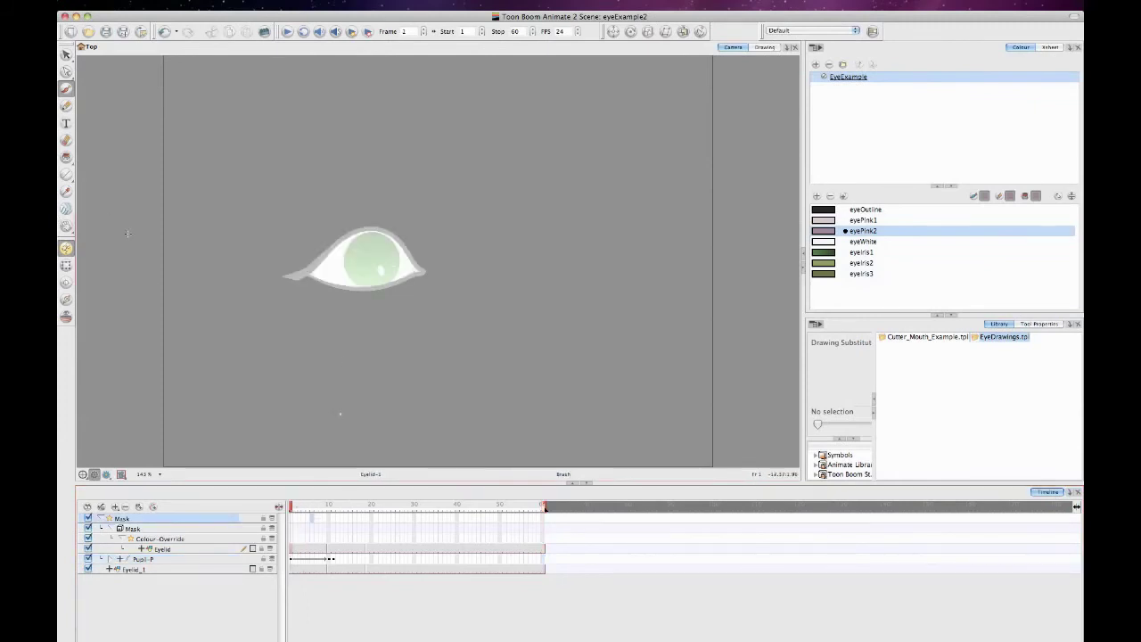
key("shift+t")
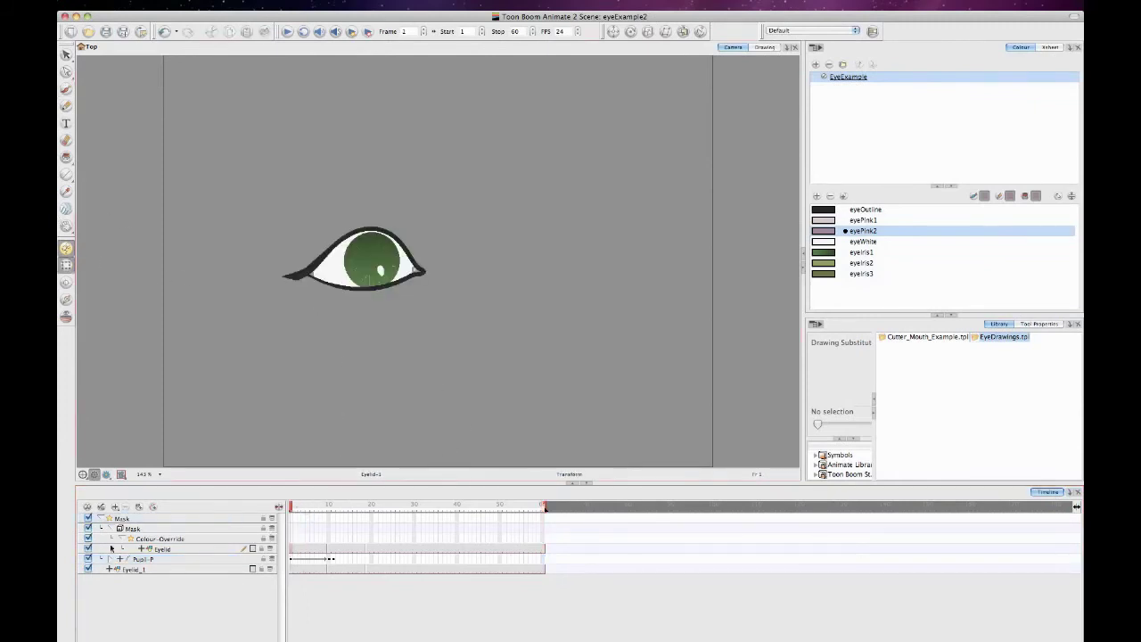
left_click(112, 558)
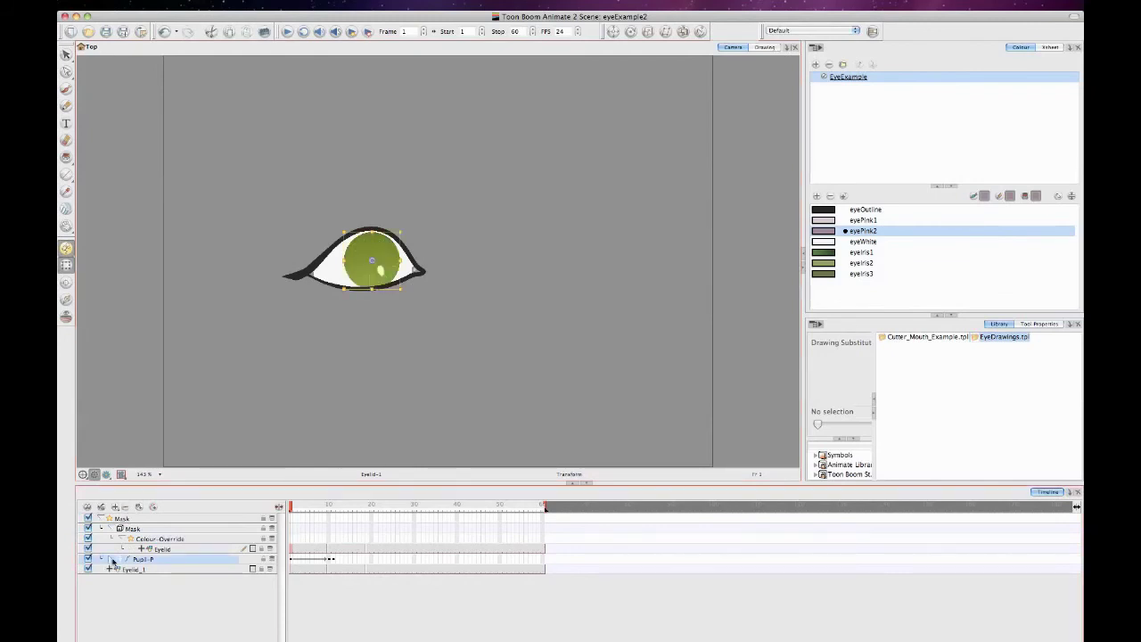
left_click(111, 559)
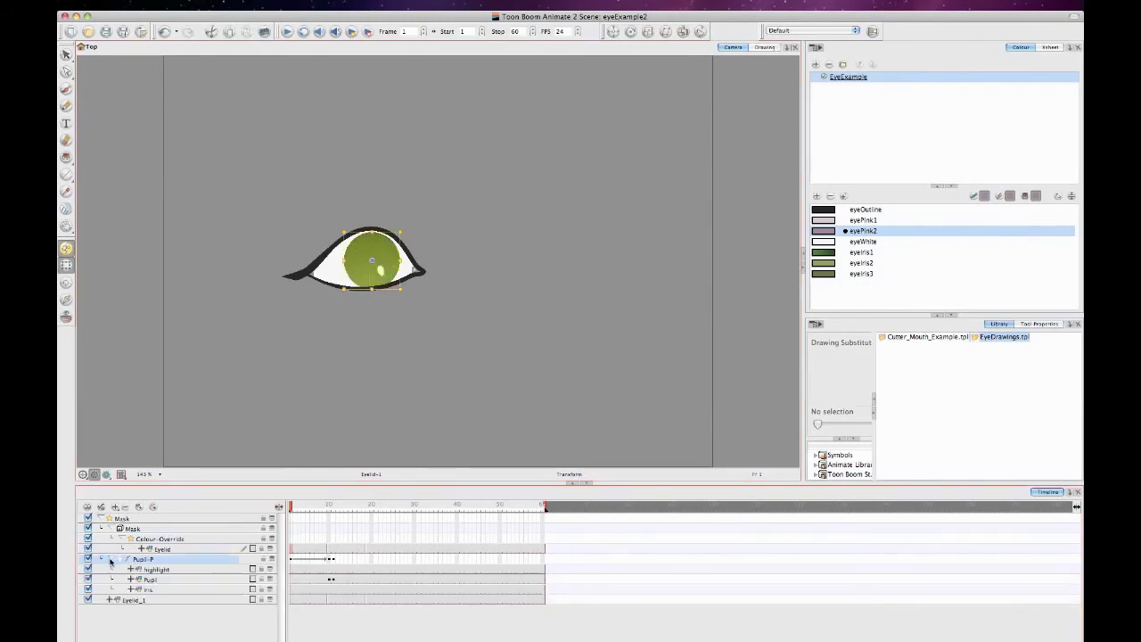
- Delete the Pupil layer's keyframes around frames 10–11, clear the selection and return to frame 1
left_click(198, 590)
left_click(171, 580)
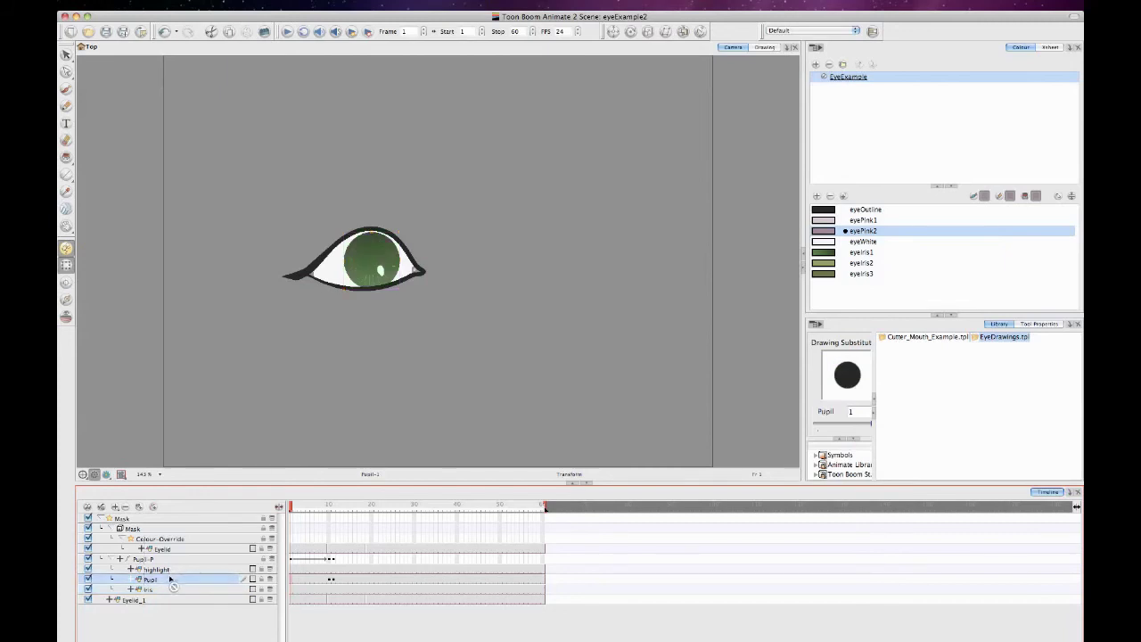
left_click(335, 580)
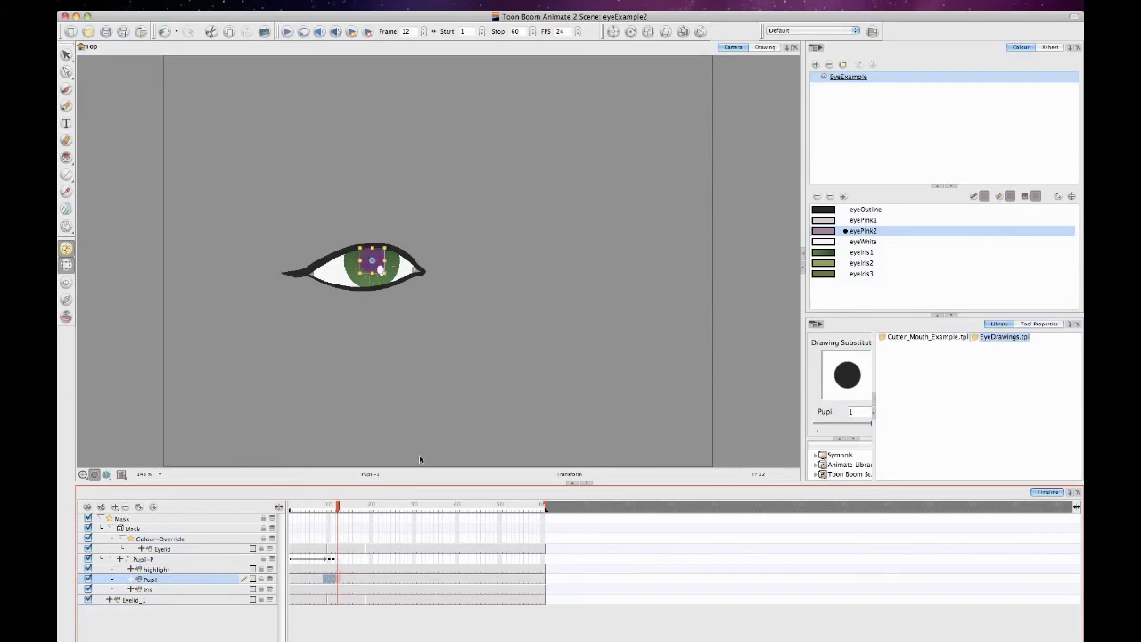
left_click(447, 420)
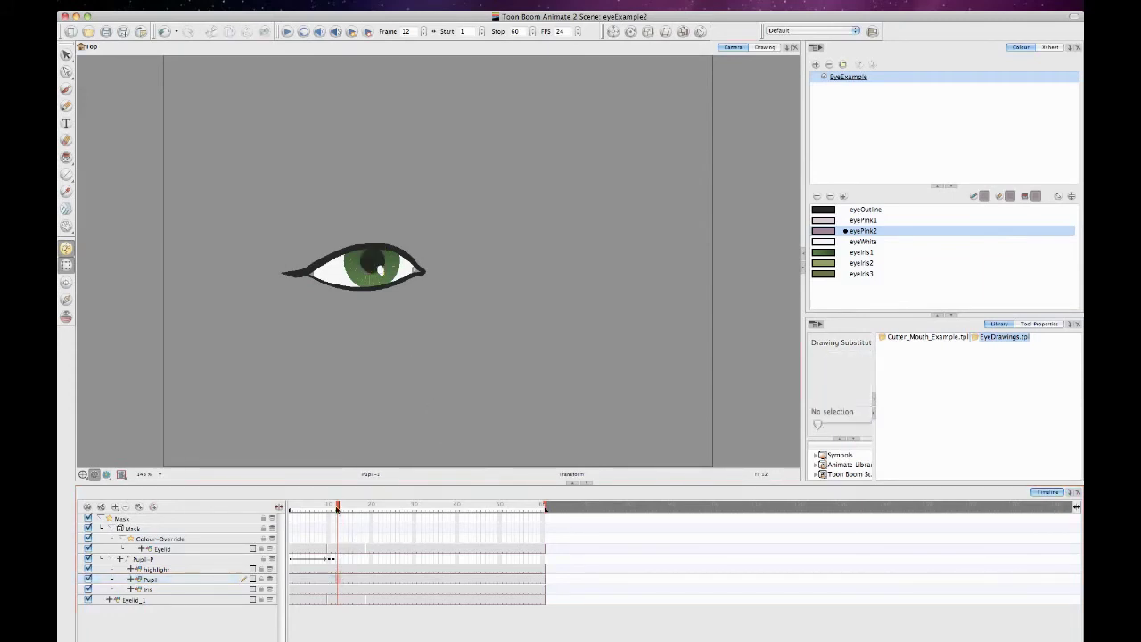
left_click_drag(337, 508, 248, 528)
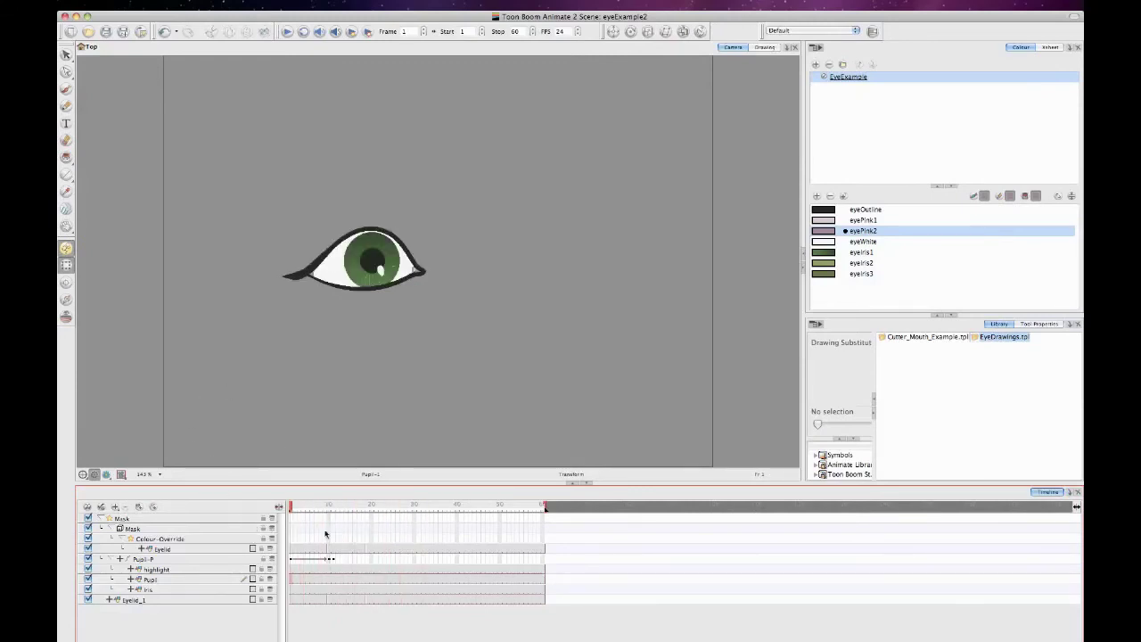
- Move the pupil on the Pupil-P peg's frame 11 keyframe into the right corner of the eye and clear the selection
left_click(333, 558)
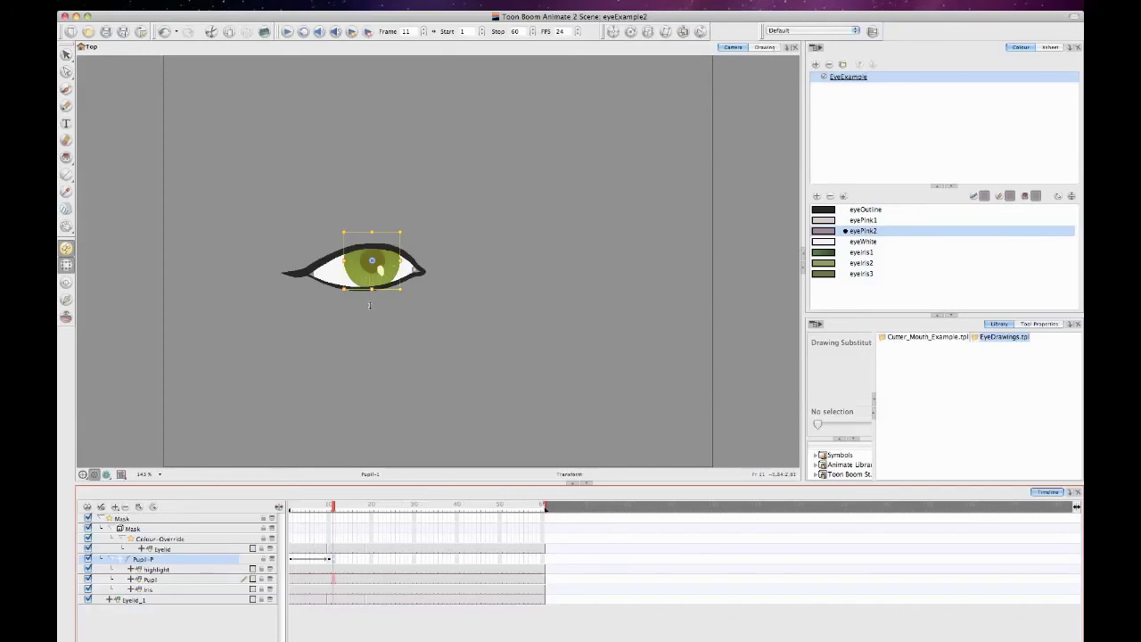
key("Right")
key("Right")
key("Right")
key("Right")
key("Right")
key("Right")
key("Right")
key("Right")
key("Right")
key("Right")
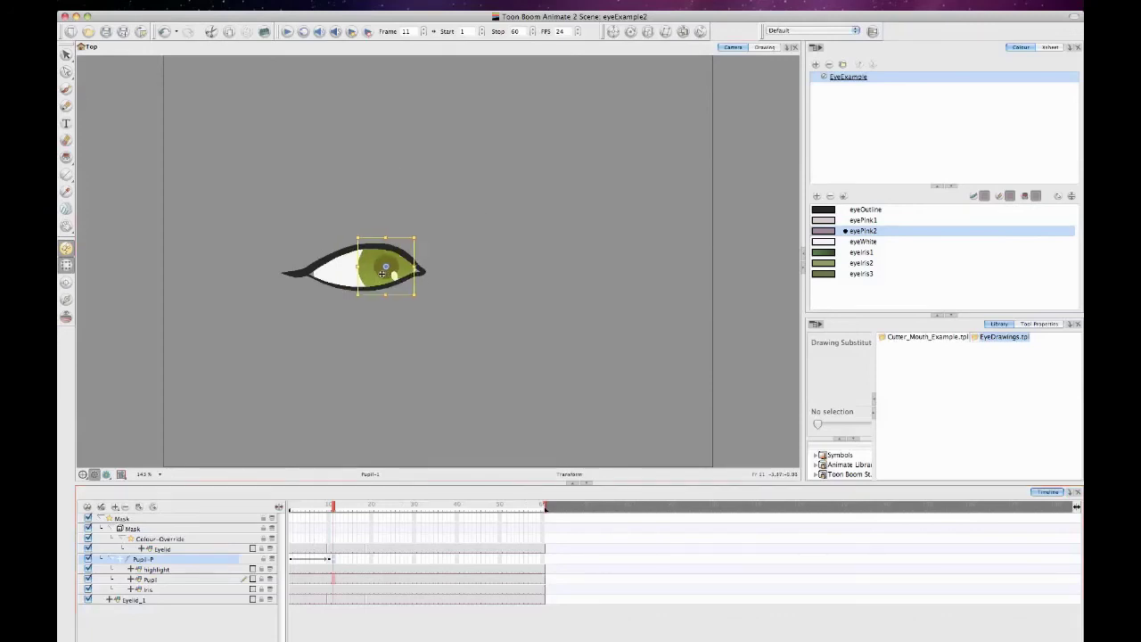
left_click_drag(367, 264, 387, 271)
left_click(423, 339)
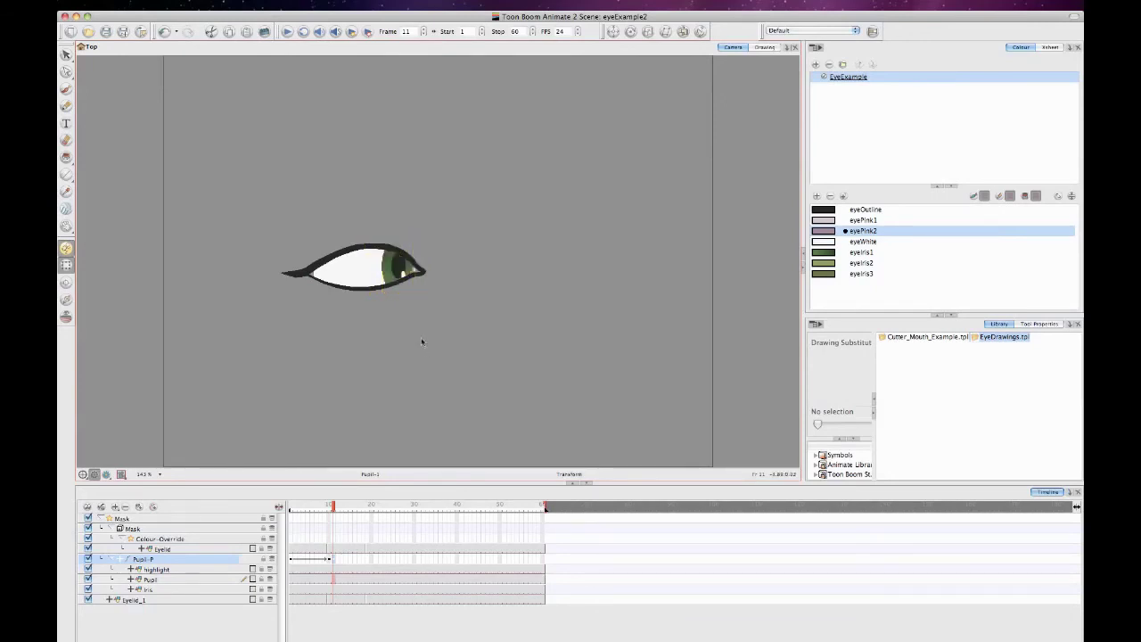
- Delete the Pupil-P peg's keyframe at frame 10 and raise the pupil slightly within the eye at frame 1
mouse_move(332, 508)
left_mouse_down()
mouse_move(312, 508)
mouse_move(335, 509)
left_mouse_up()
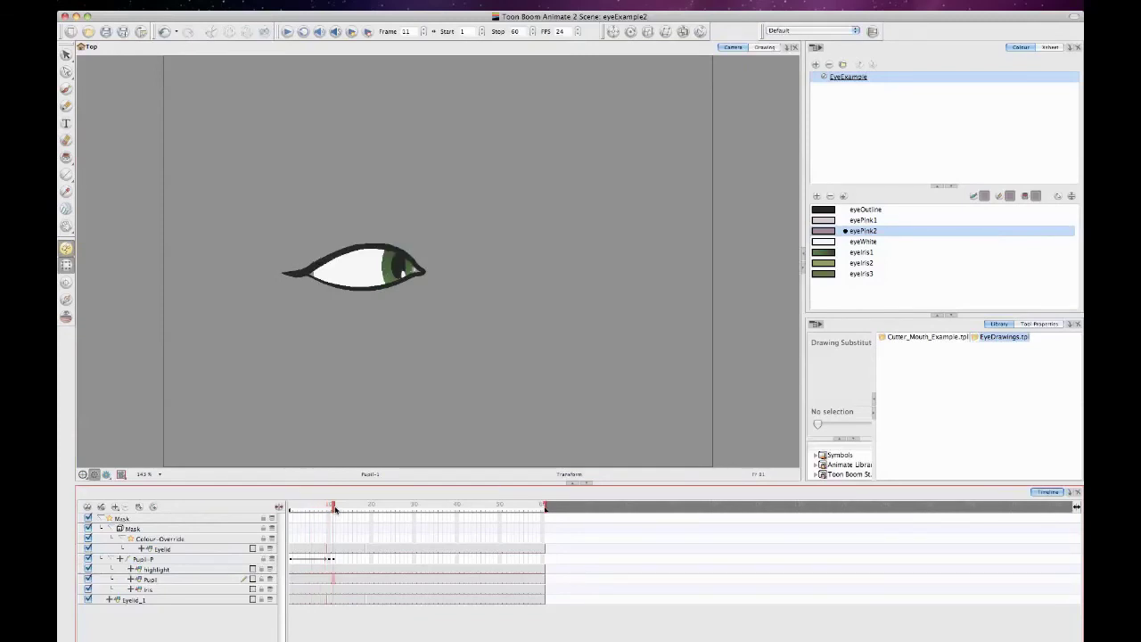
left_click(331, 559)
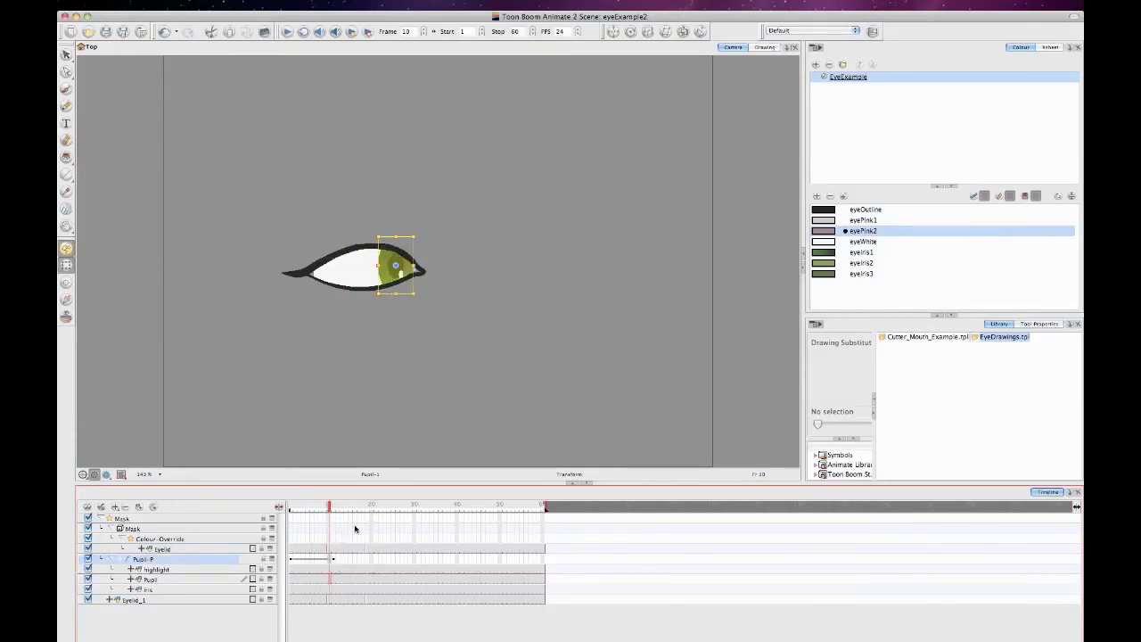
left_click_drag(328, 508, 272, 518)
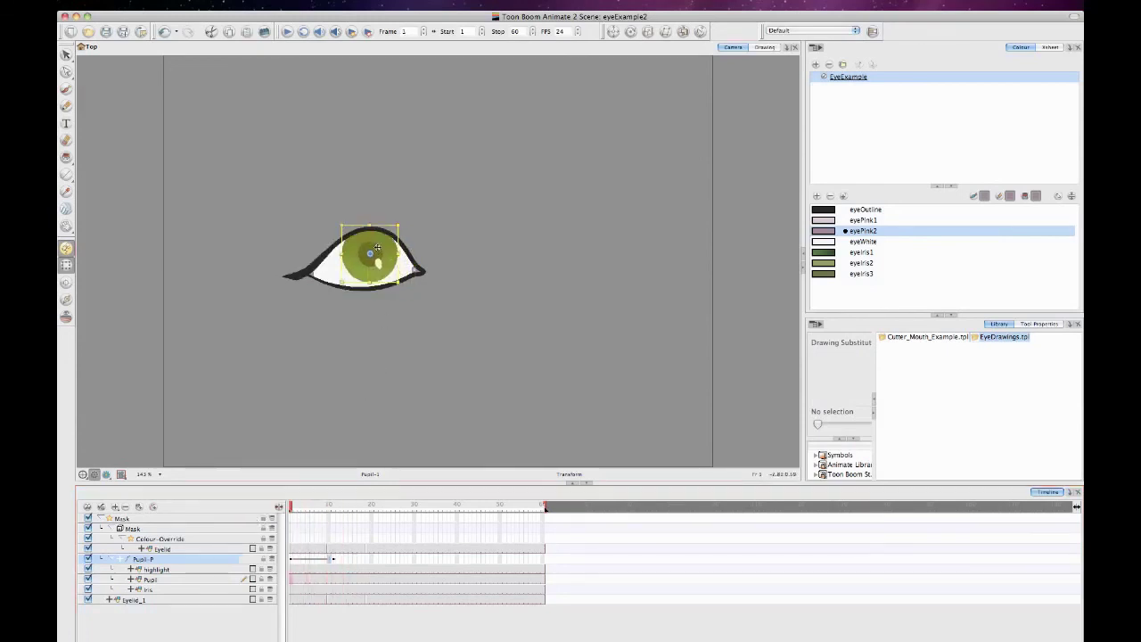
left_click(481, 332)
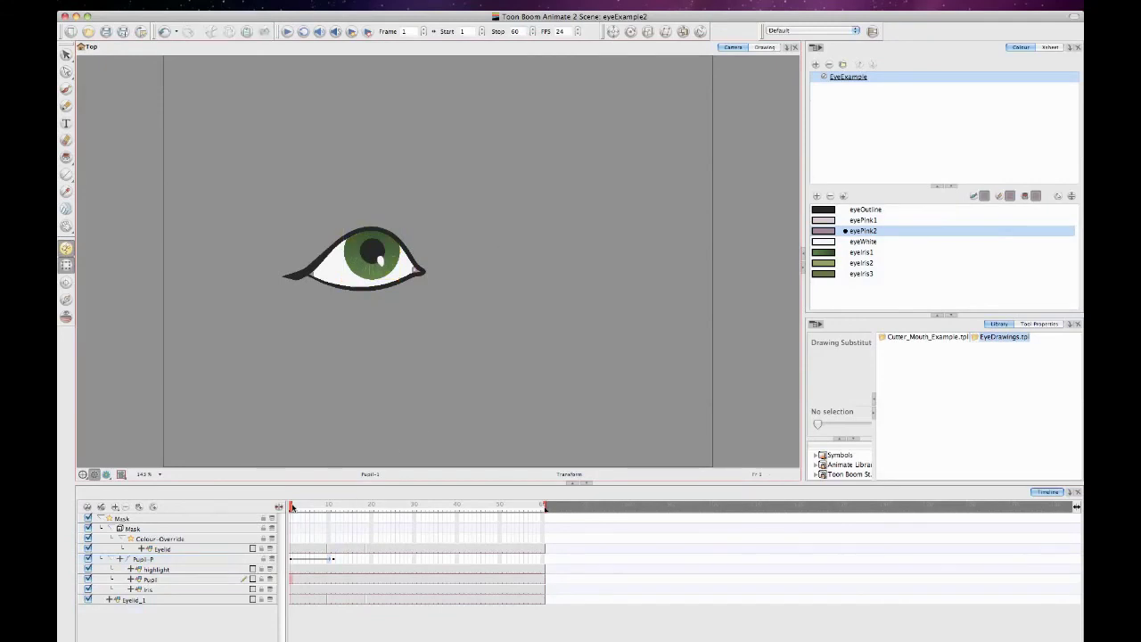
- Scrub the pupil movement from frame 1 to frame 11 and check the Eyelid and Eyelid_1 drawings there
left_click_drag(291, 508, 333, 521)
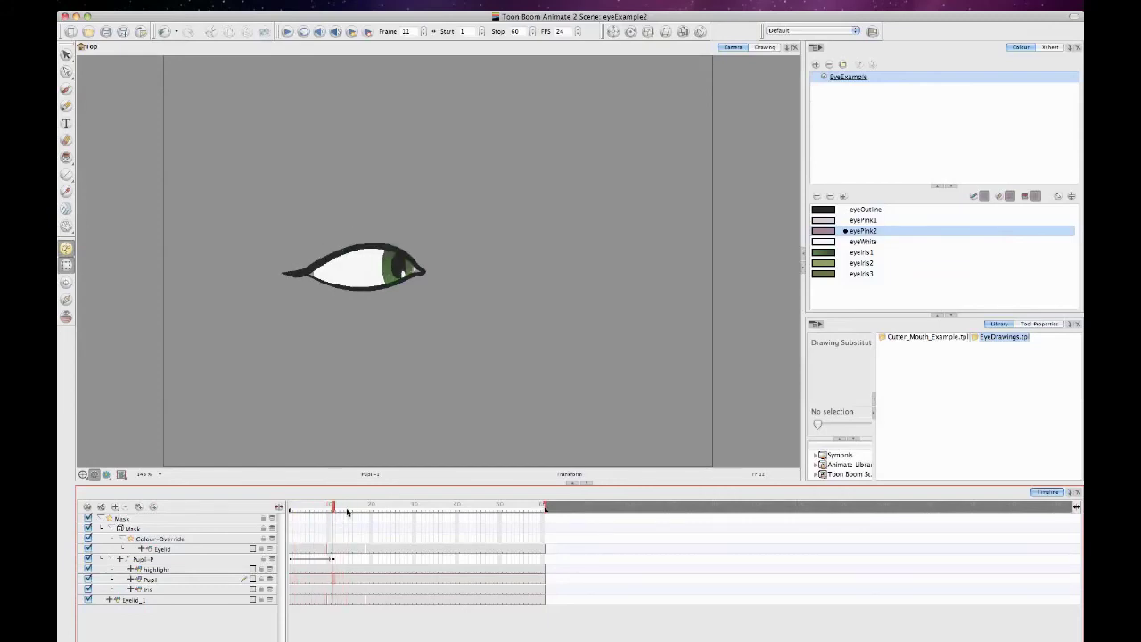
left_click(186, 549)
left_click(177, 601)
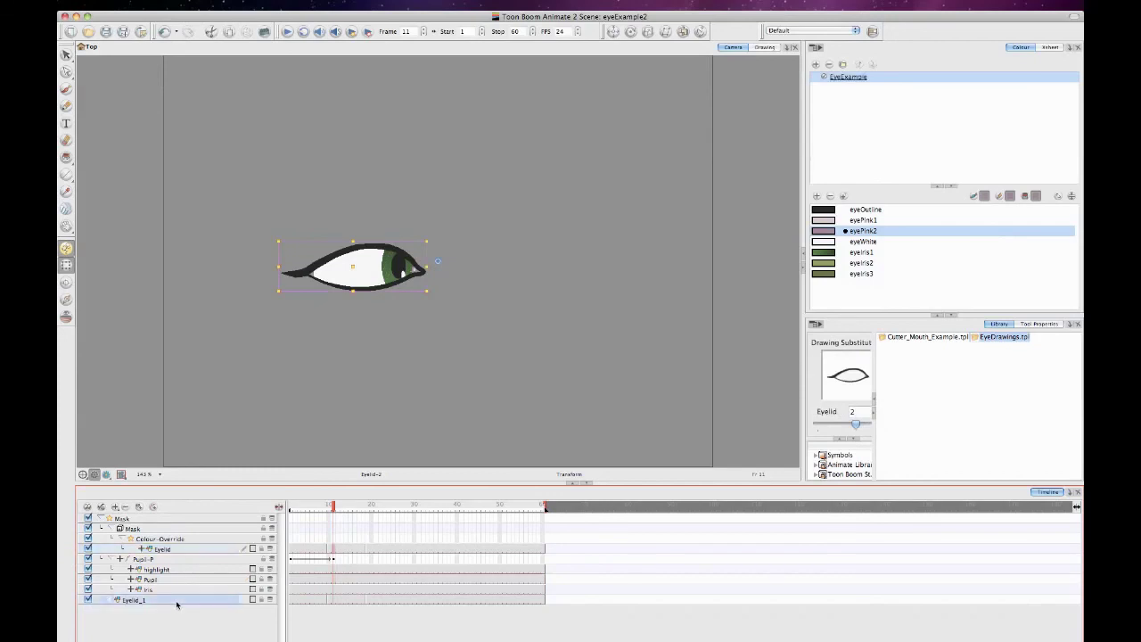
left_click(202, 550)
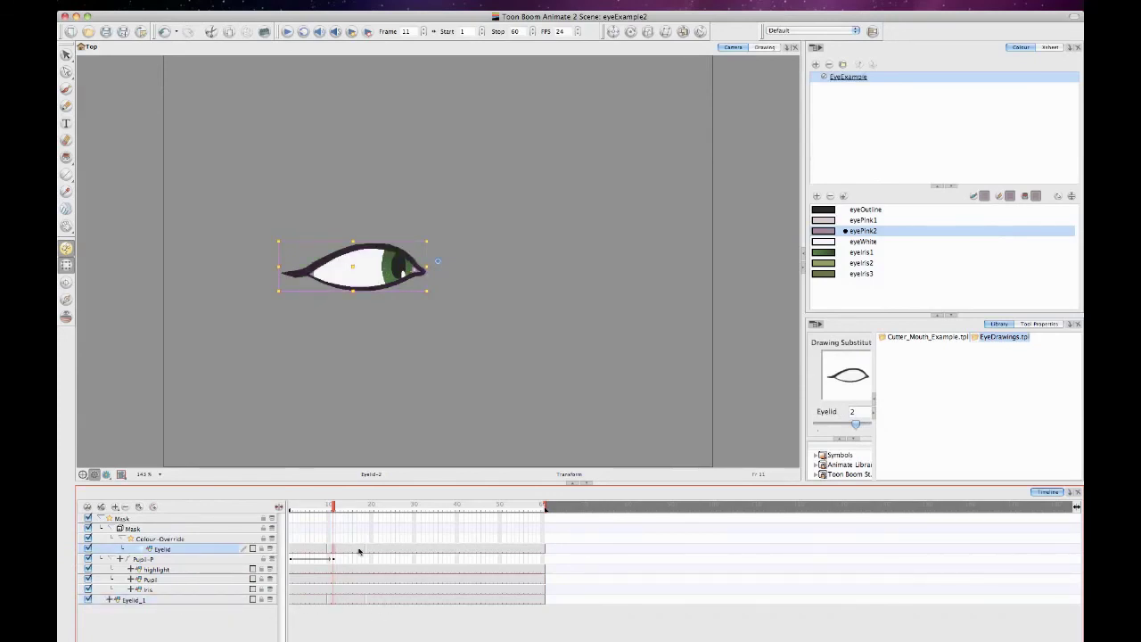
left_click(473, 389)
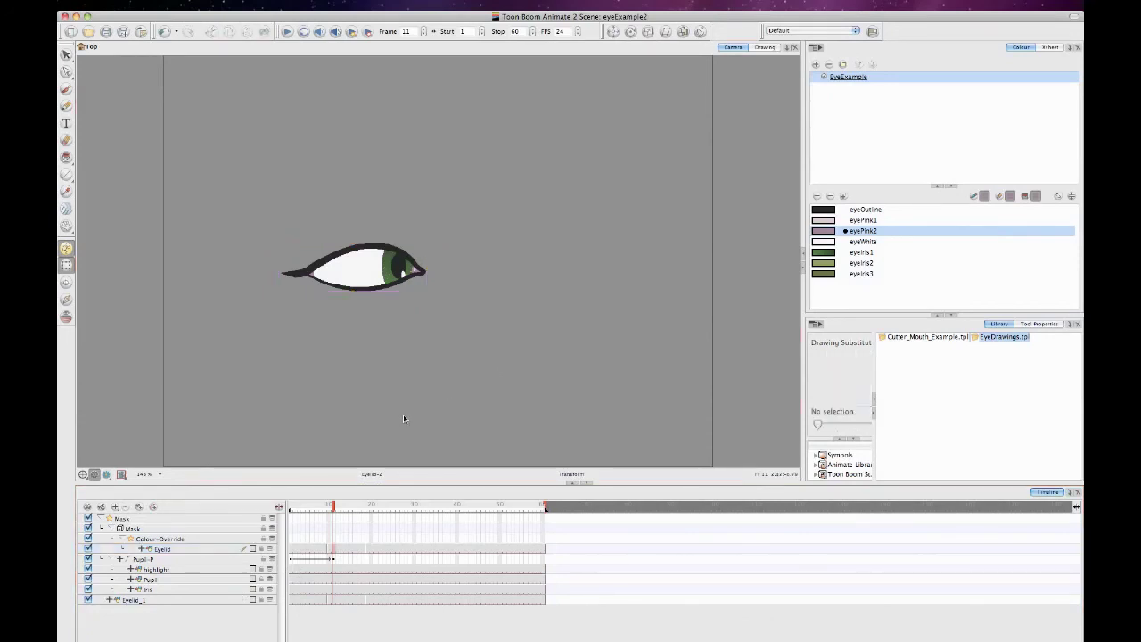